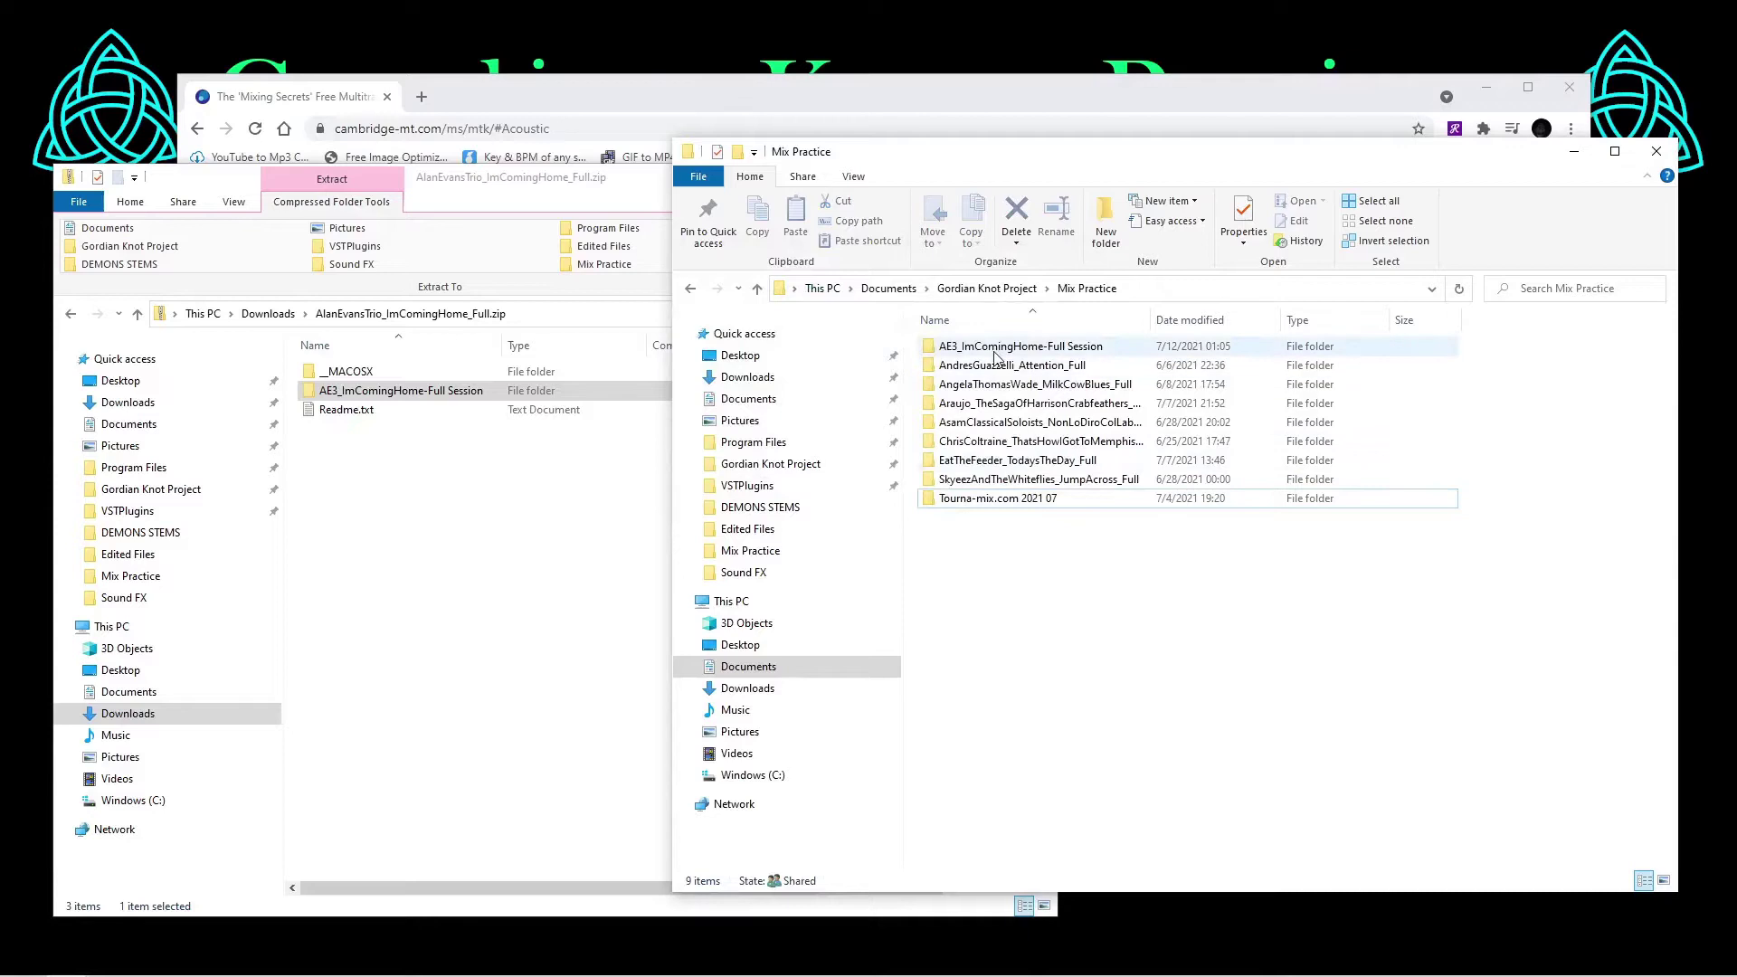
Create a new folder named "Original Multitracks" inside the AE3_ImComingHome-Full Session folder
double_click(994, 350)
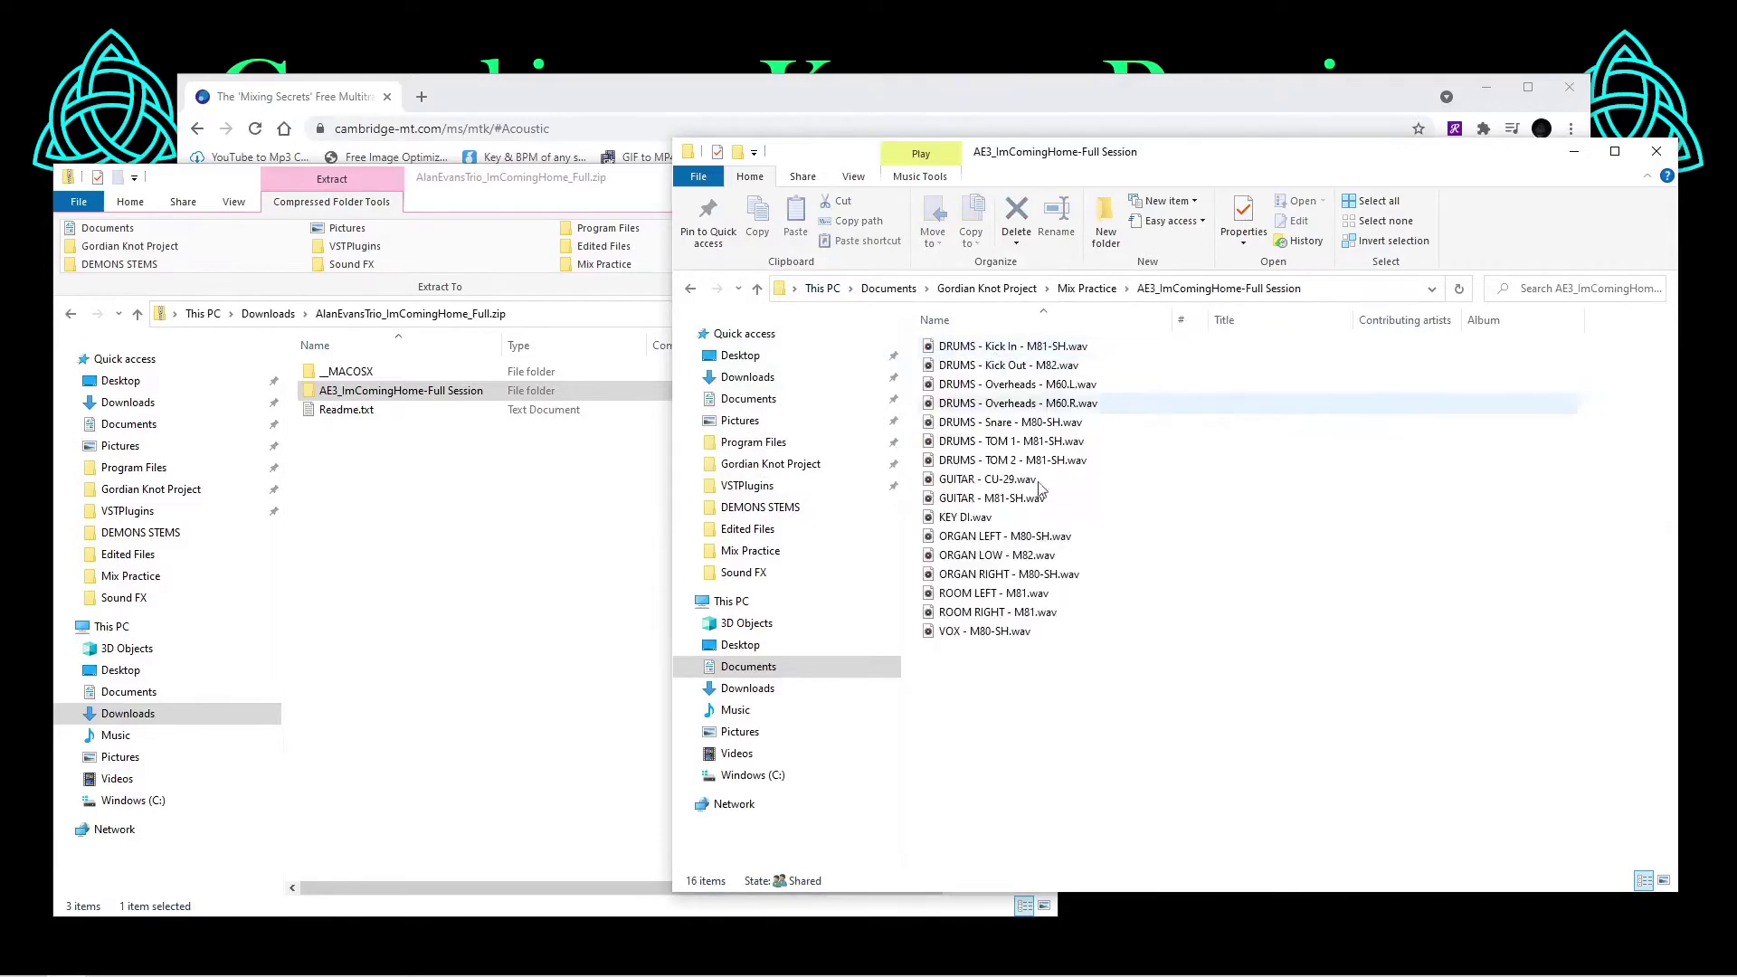
right_click(984, 713)
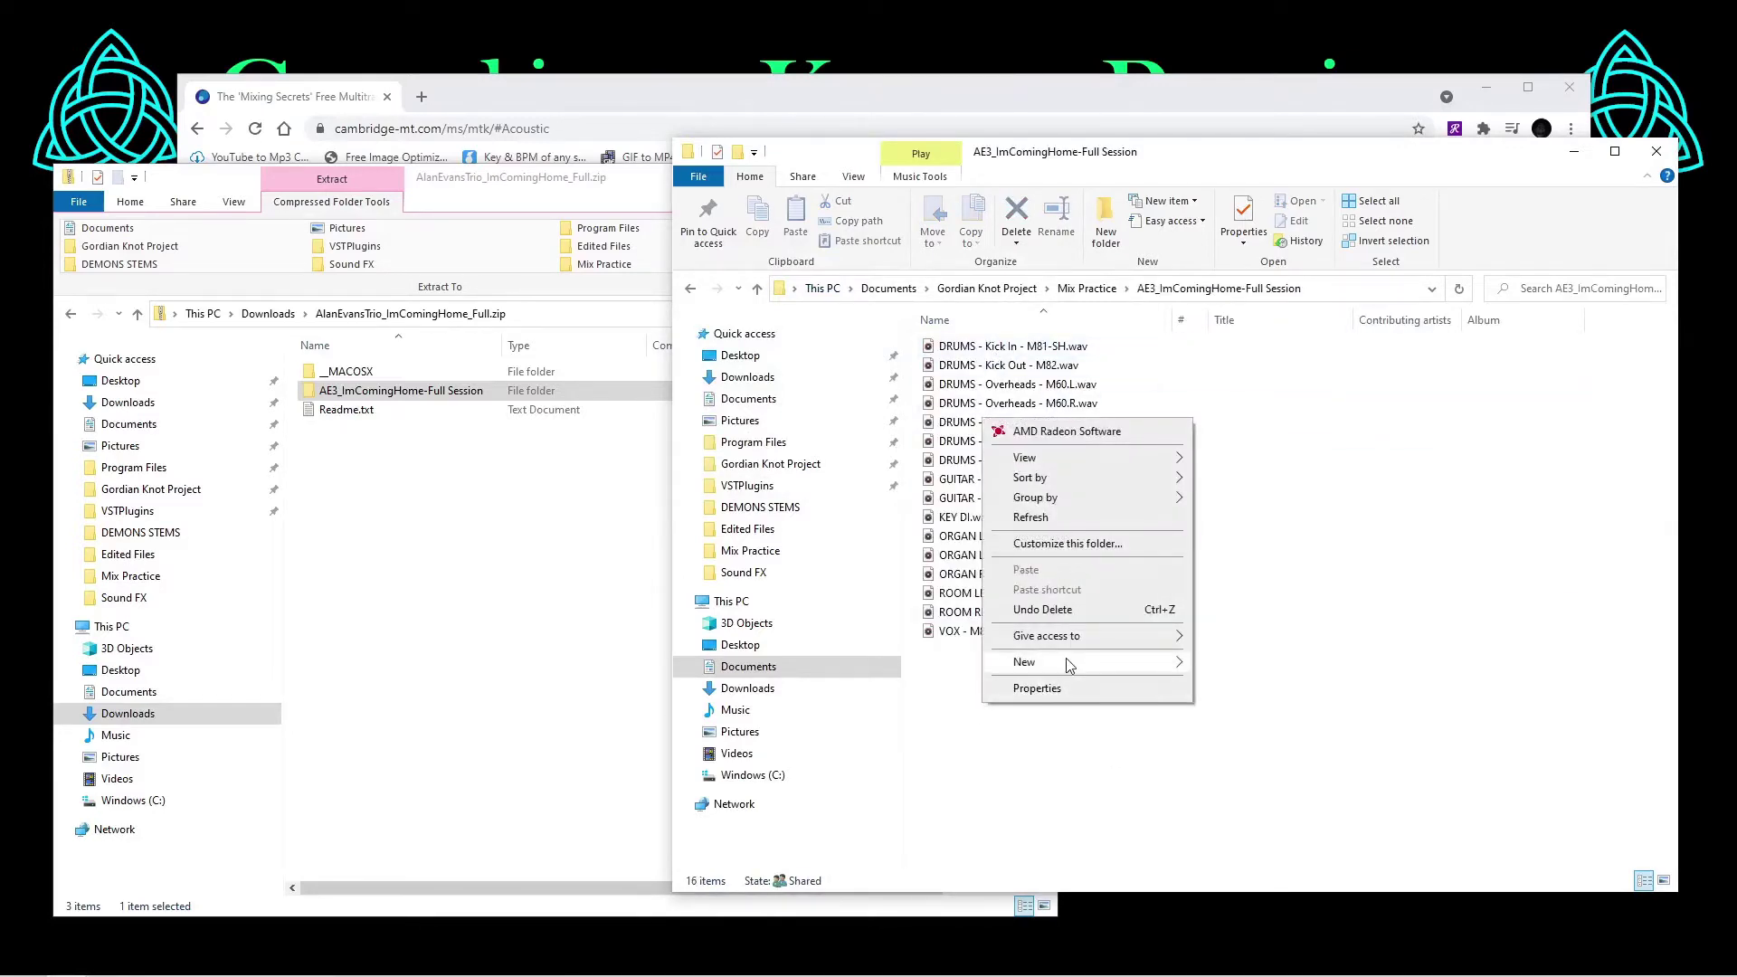
mouse_move(1066, 660)
left_click(1229, 672)
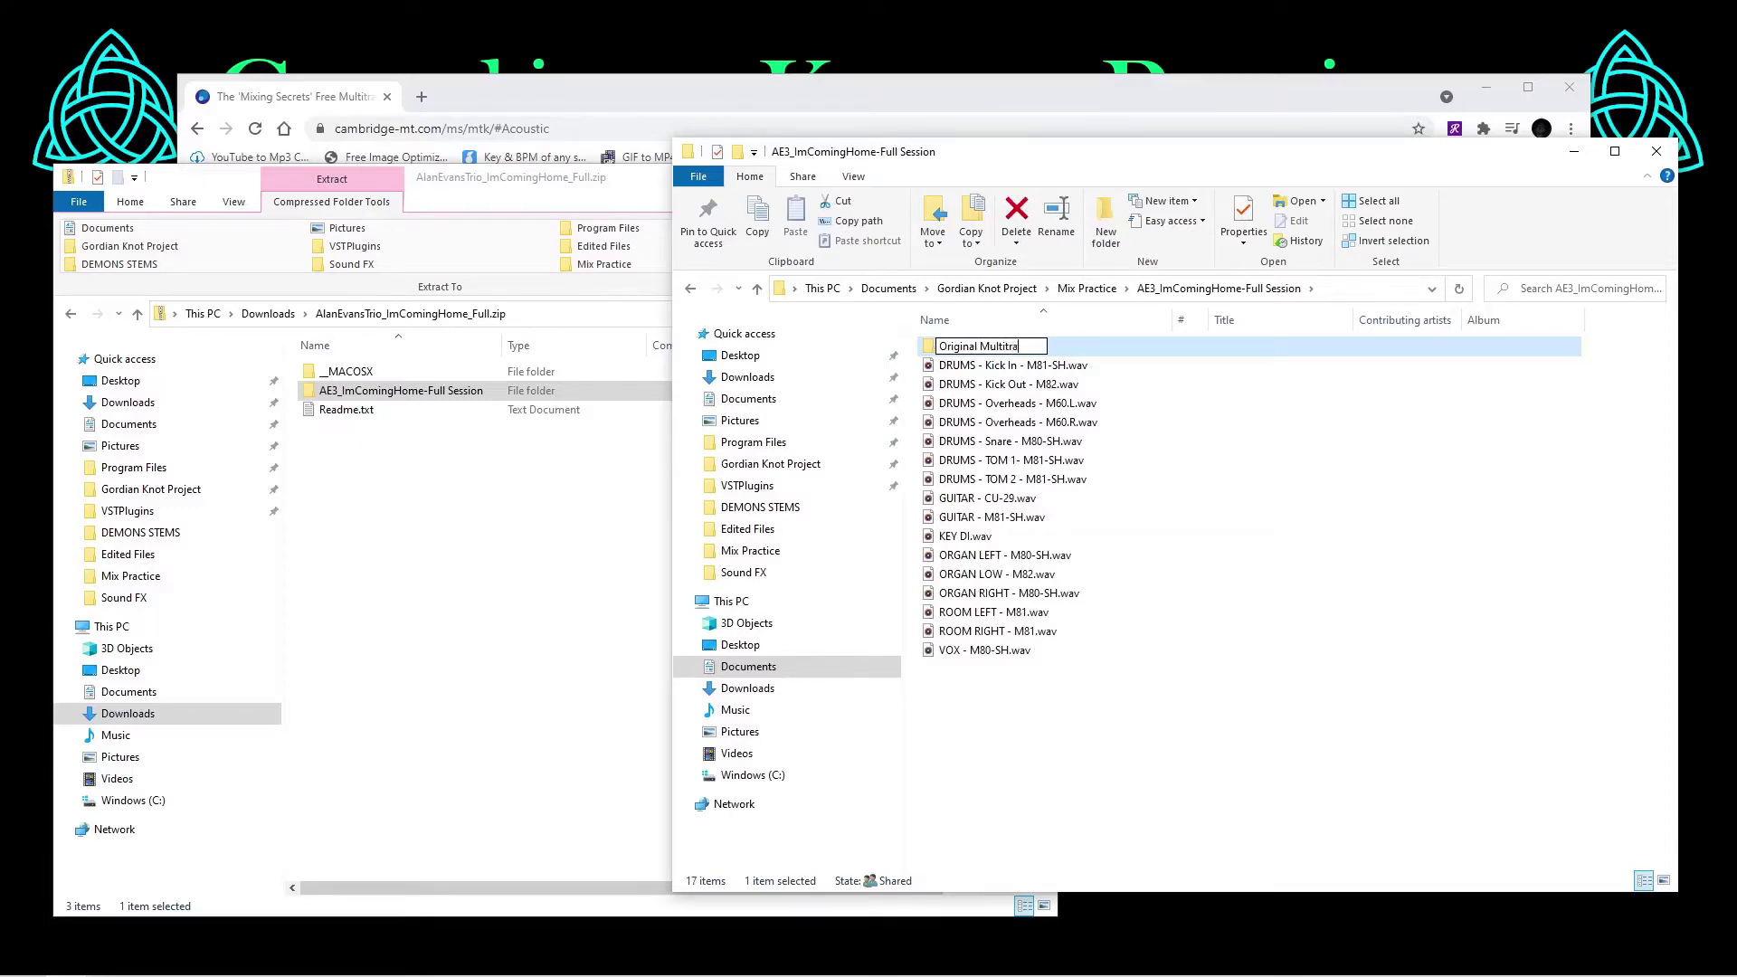
key("Return")
Move all the session's WAV files into the Original Multitracks folder and open that folder
left_click_drag(1229, 670, 941, 362)
left_click_drag(996, 365, 986, 346)
double_click(963, 349)
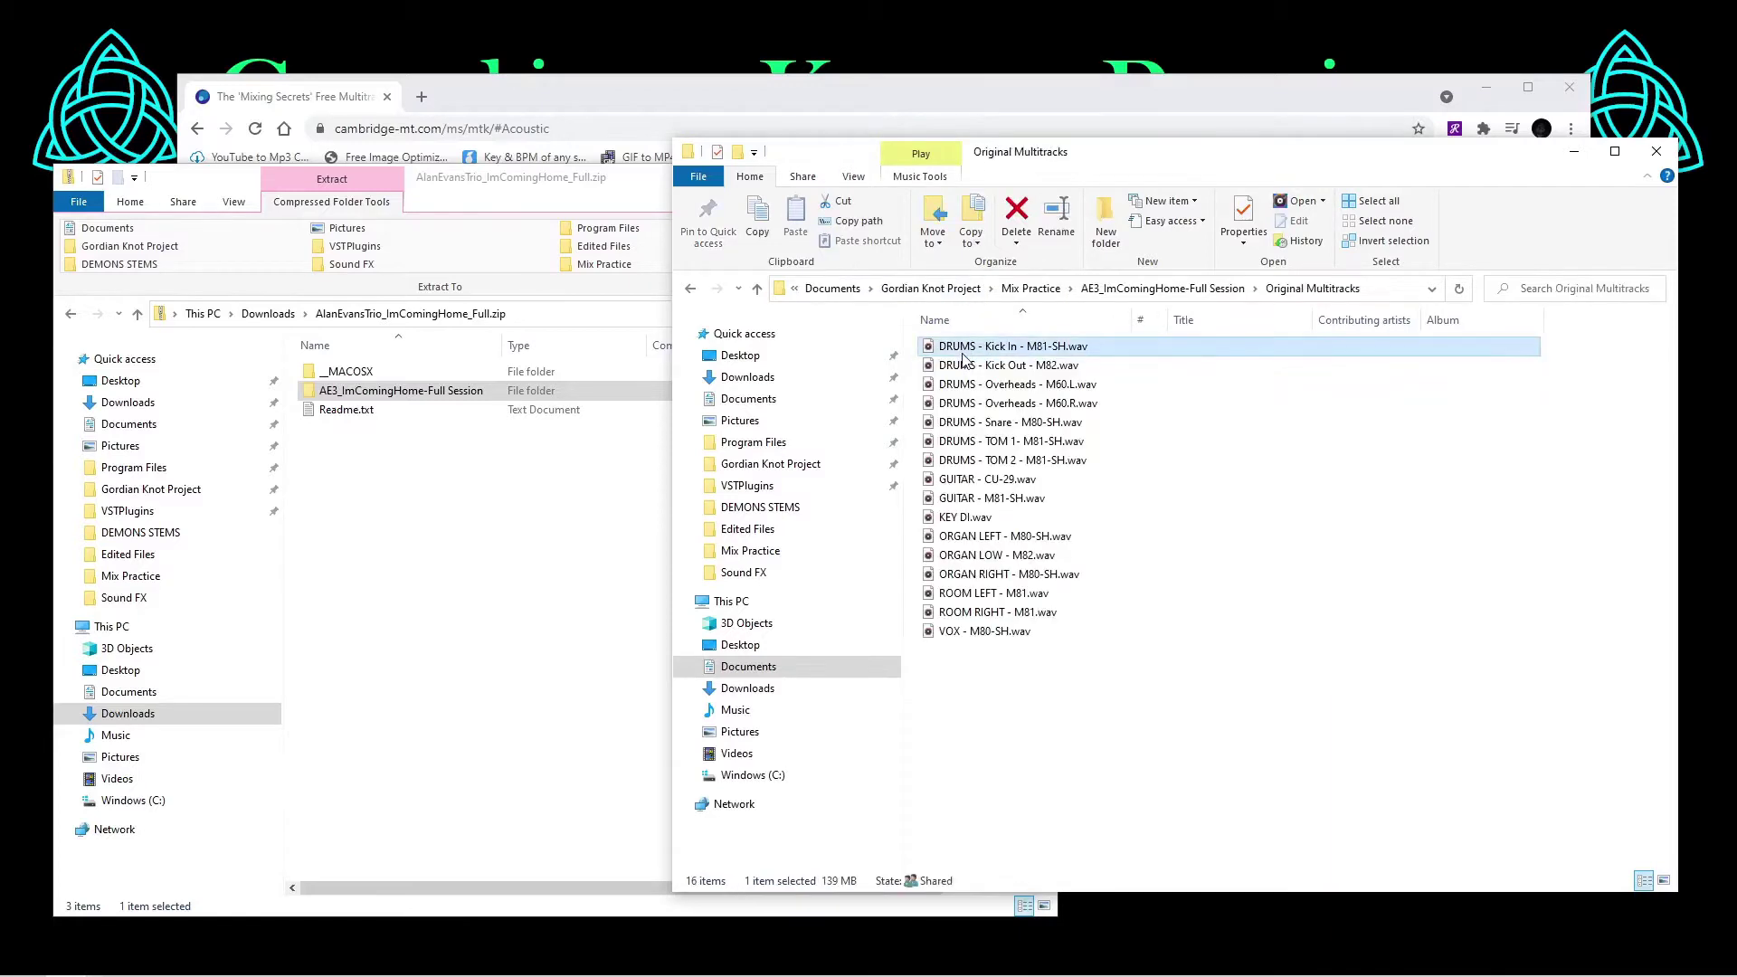
Add the number prefixes 01 to the Kick In file name and 02 to the Kick Out file name
left_click(964, 348)
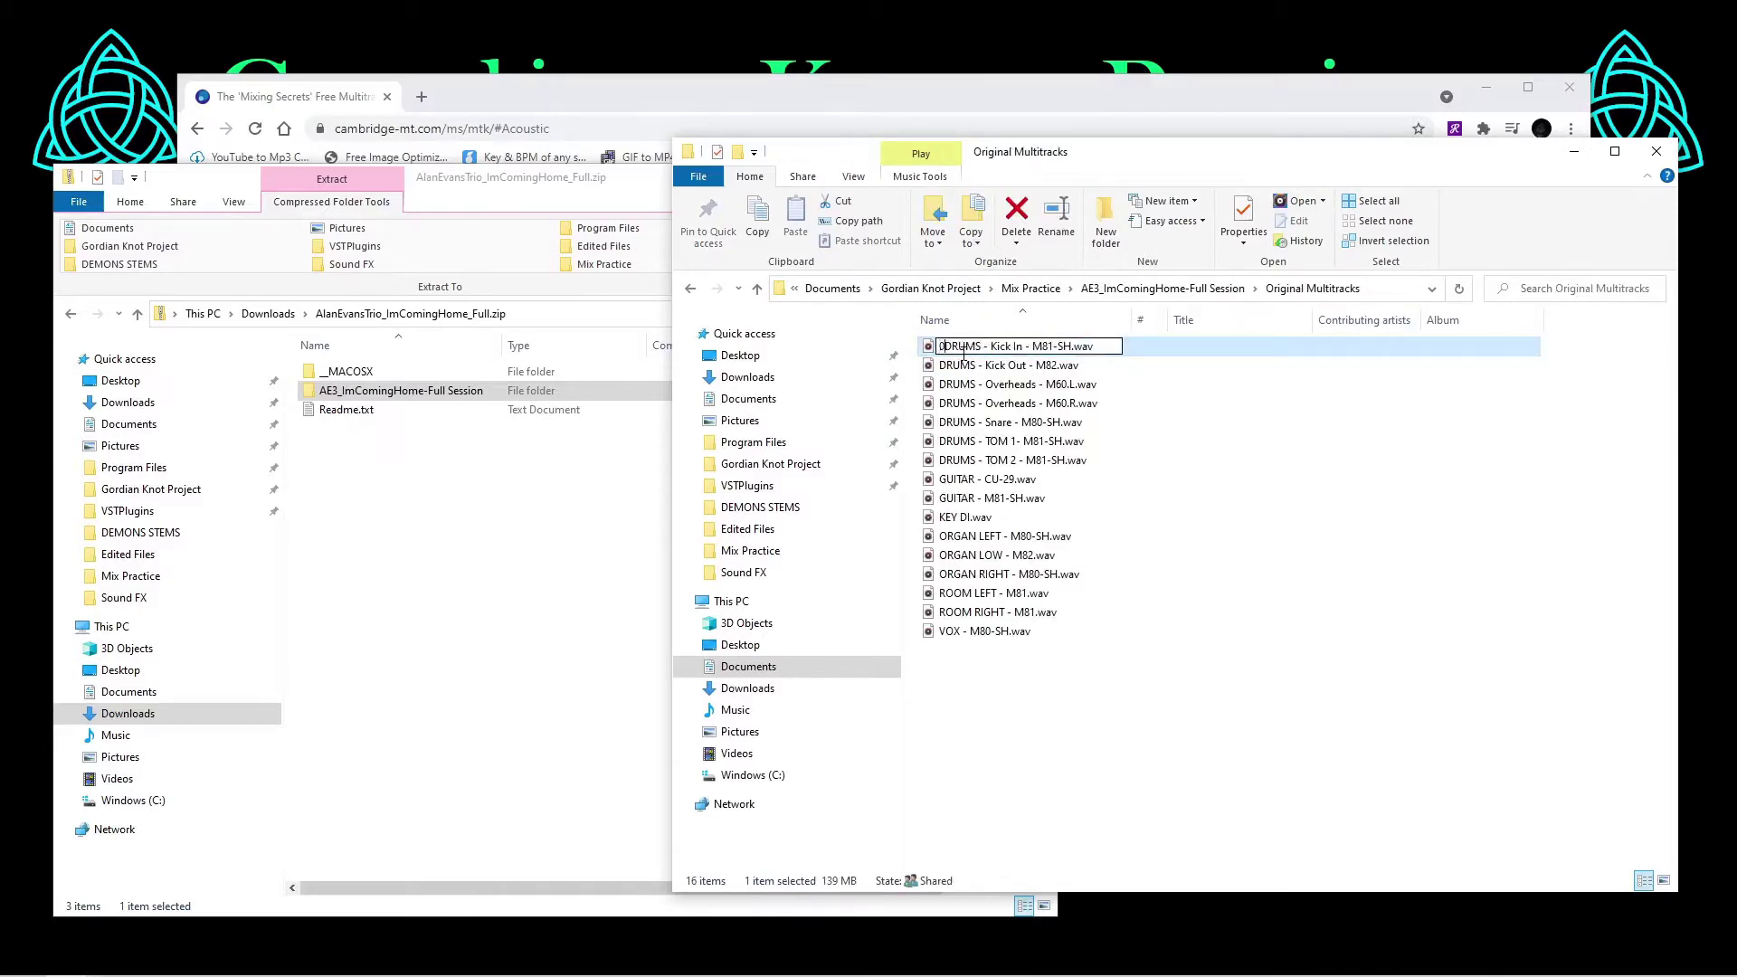
type("01")
key("Return")
left_click(964, 359)
left_click(963, 358)
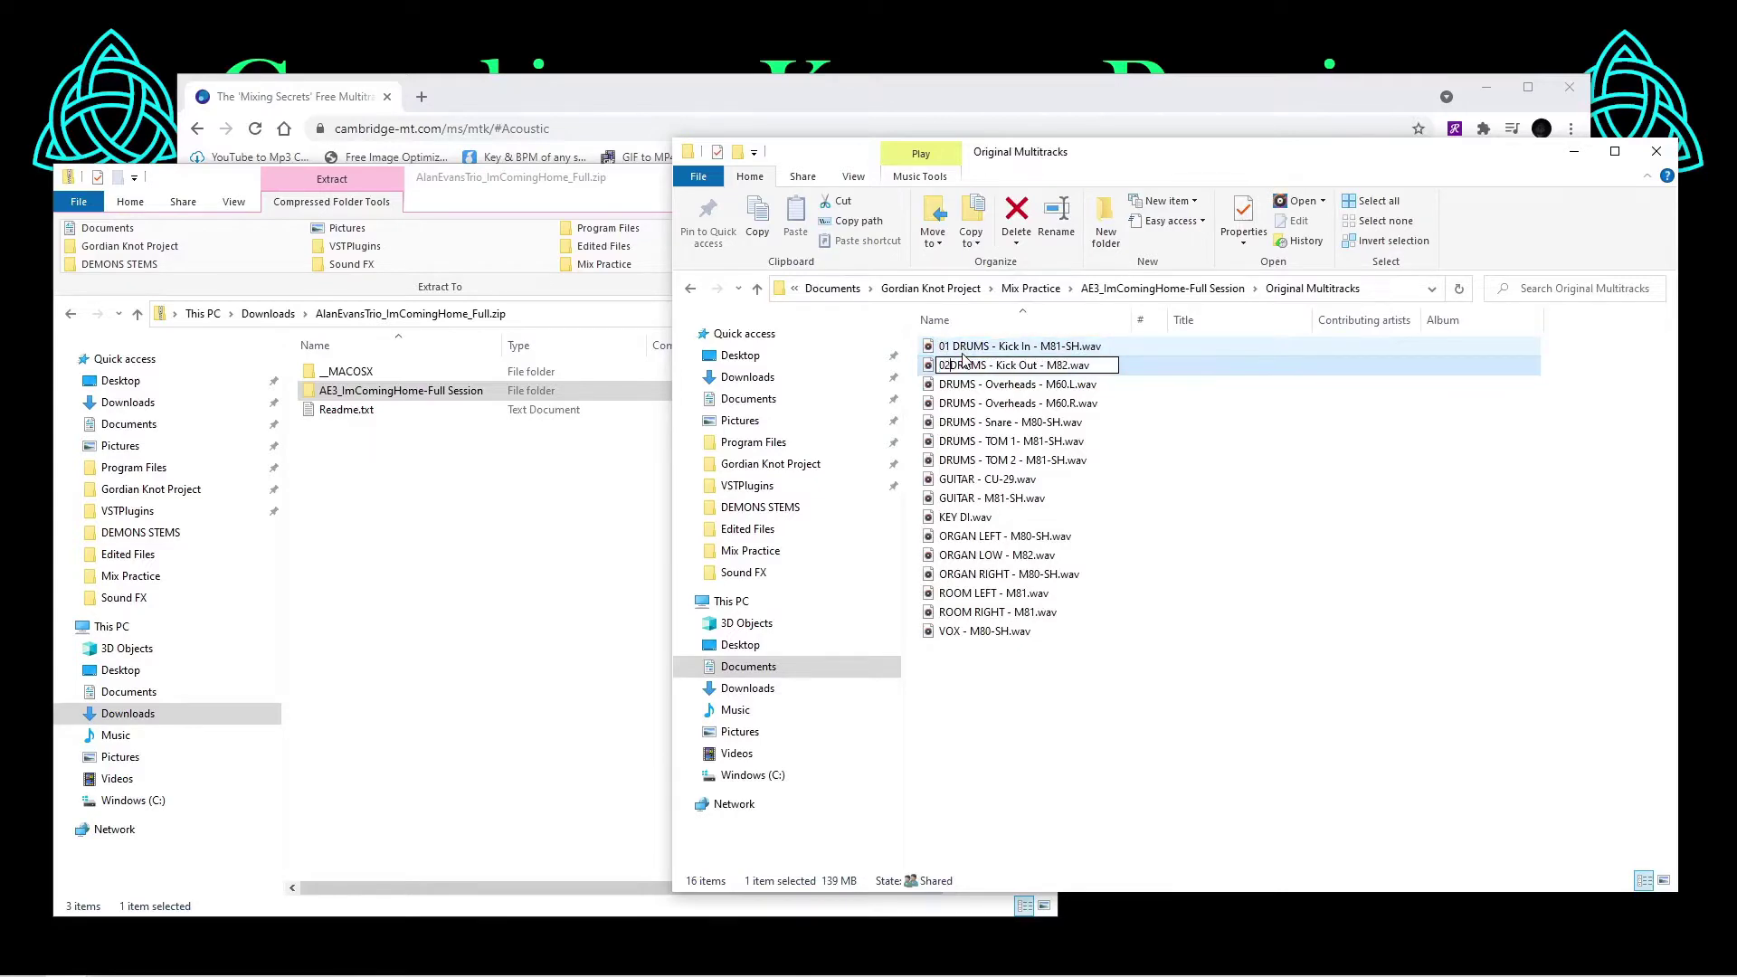
key("Return")
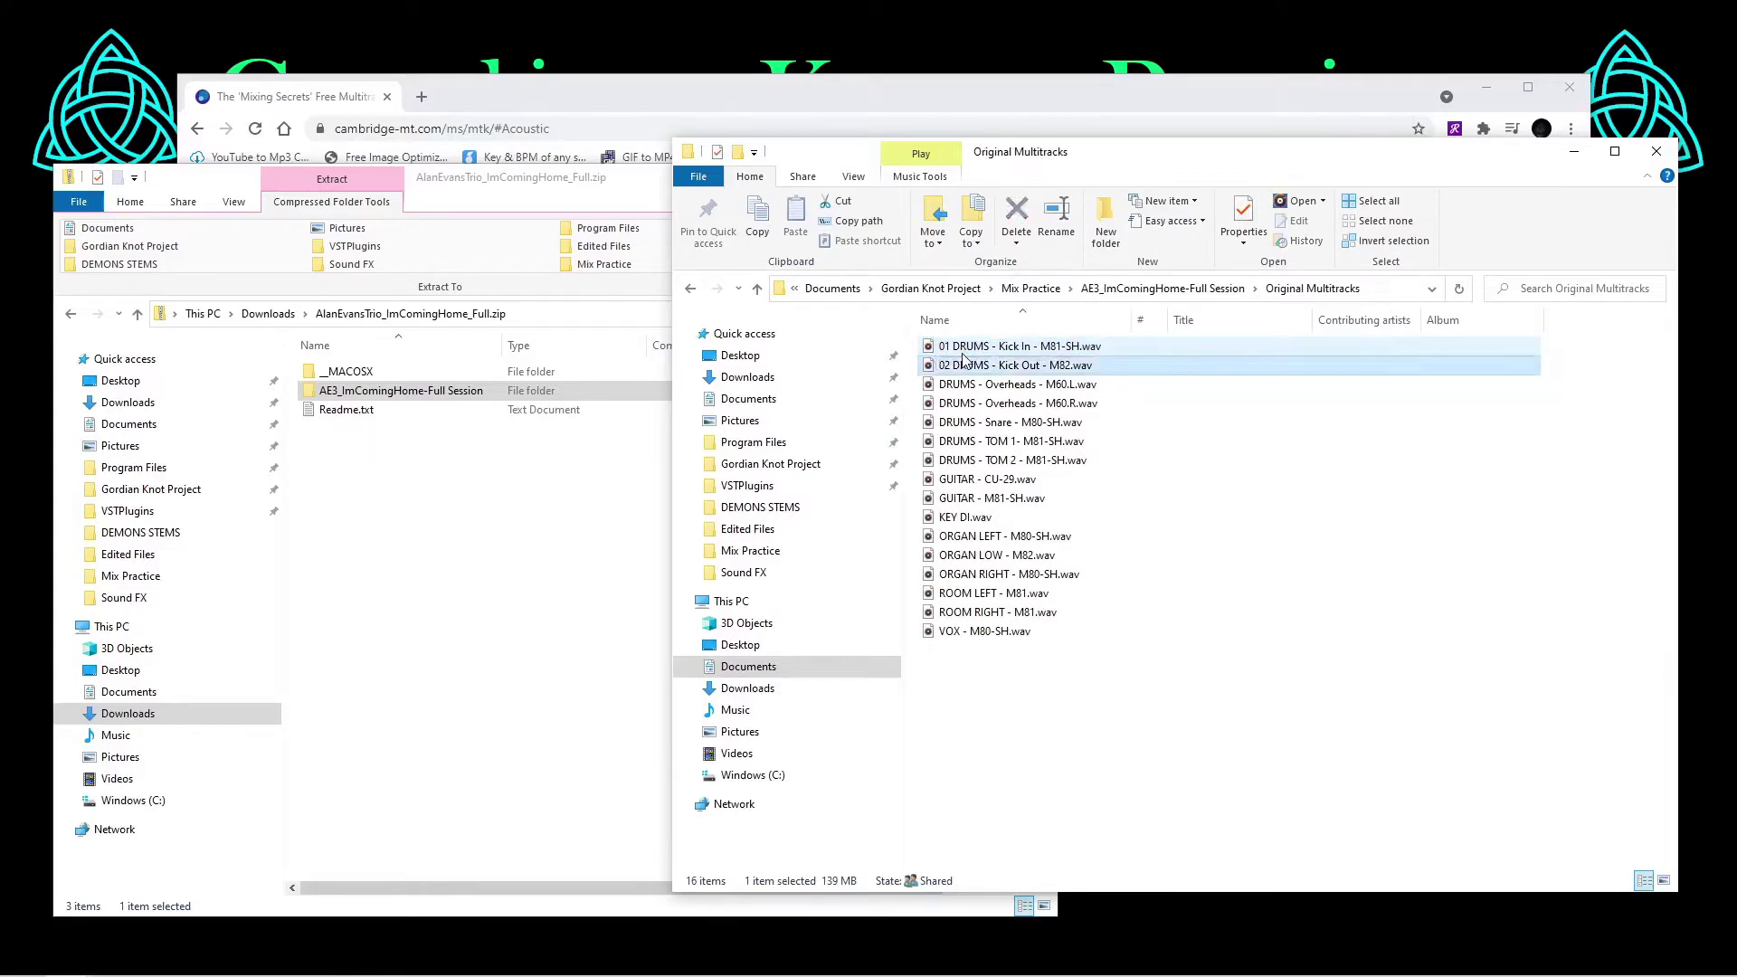
Add the number prefix 03 to the drum snare file name
key("Down")
key("Down")
key("Down")
key("F2")
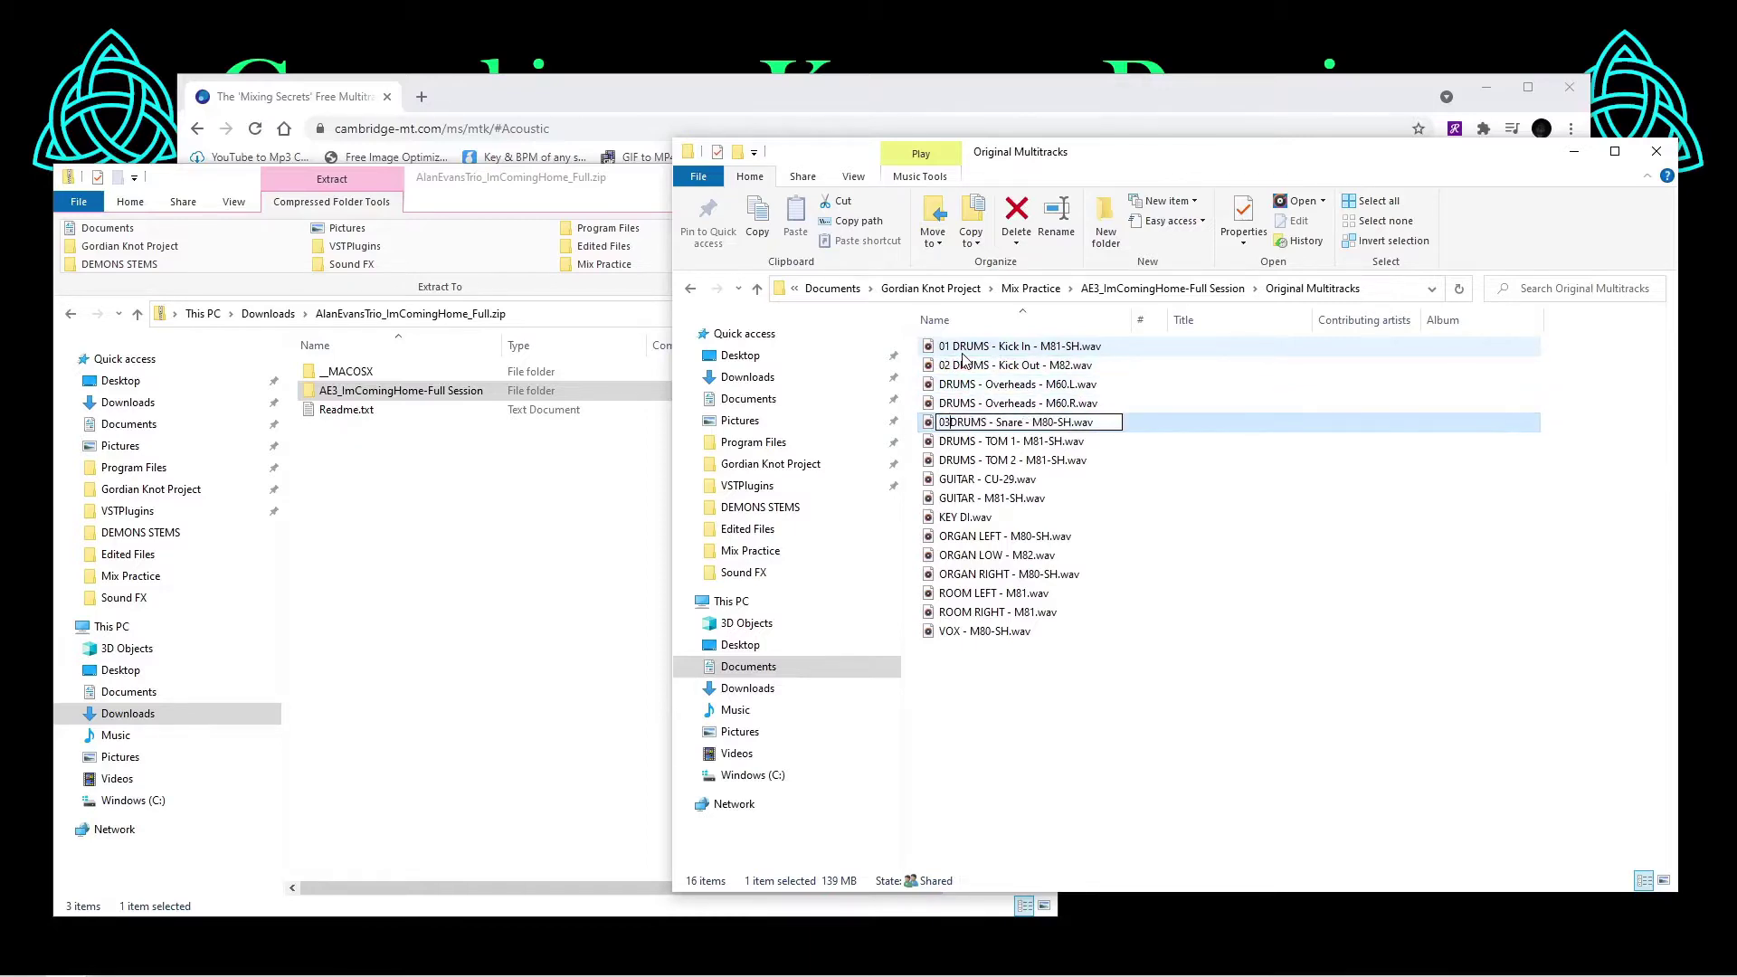
key("Return")
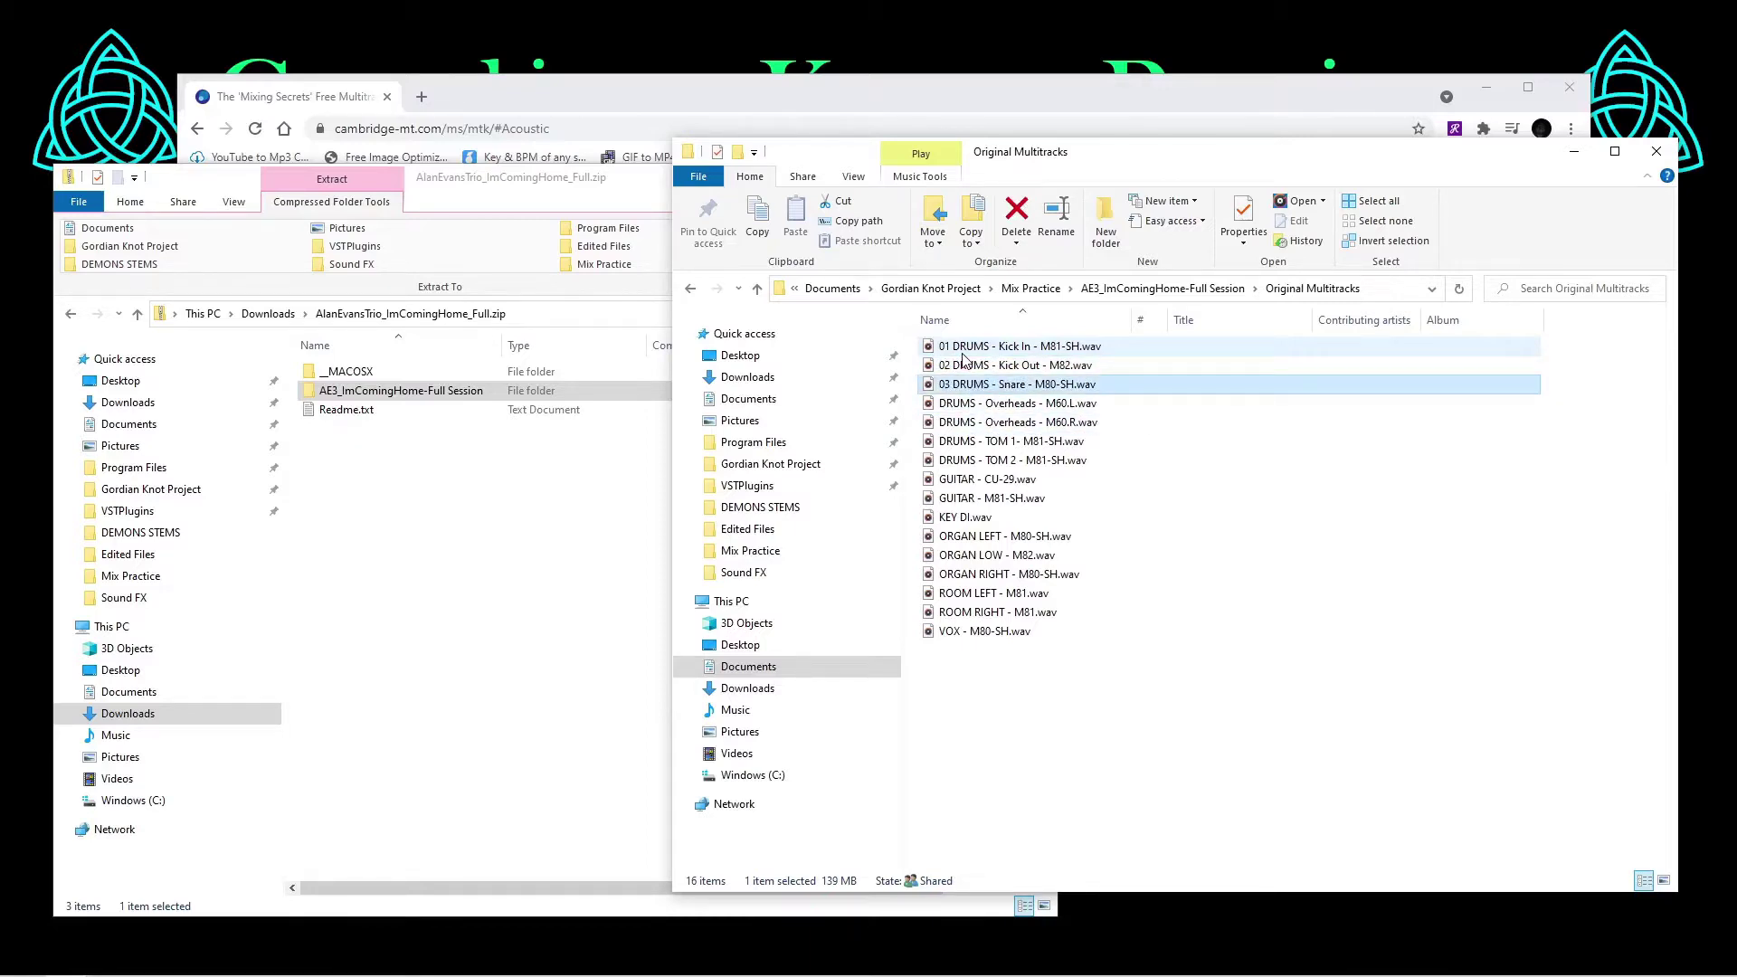
Add the number prefix 04 to the drum TOM 1 file name
key("Down")
key("Down")
key("Down")
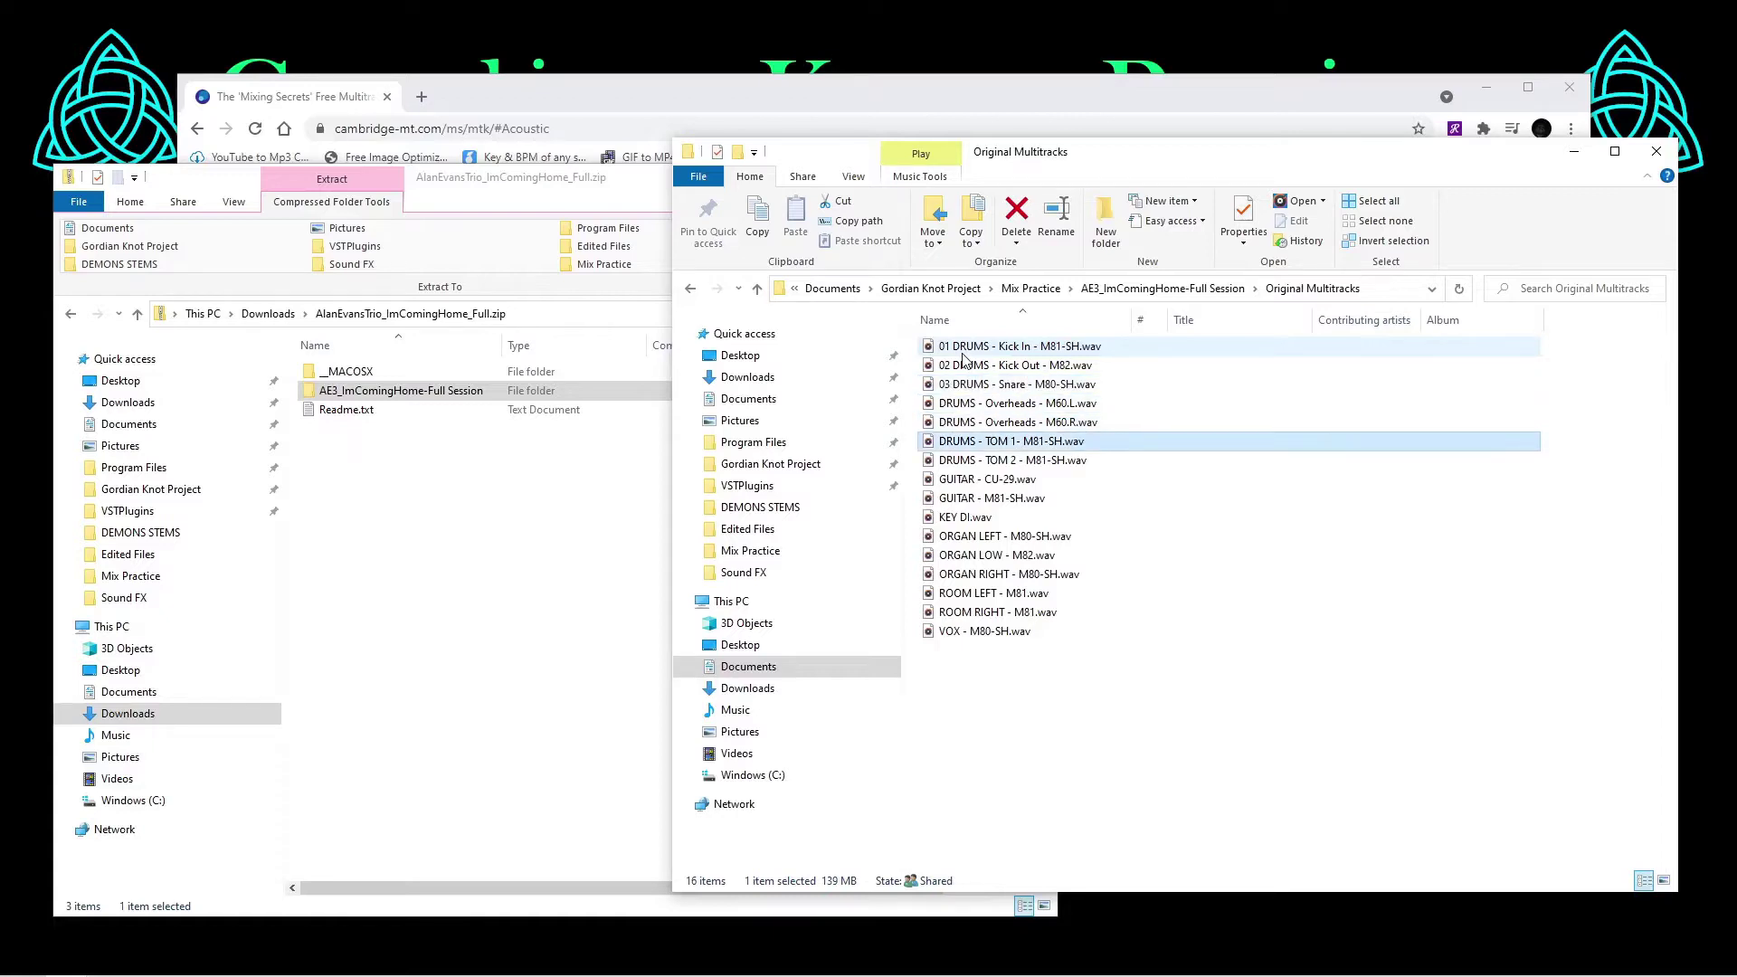
key("F2")
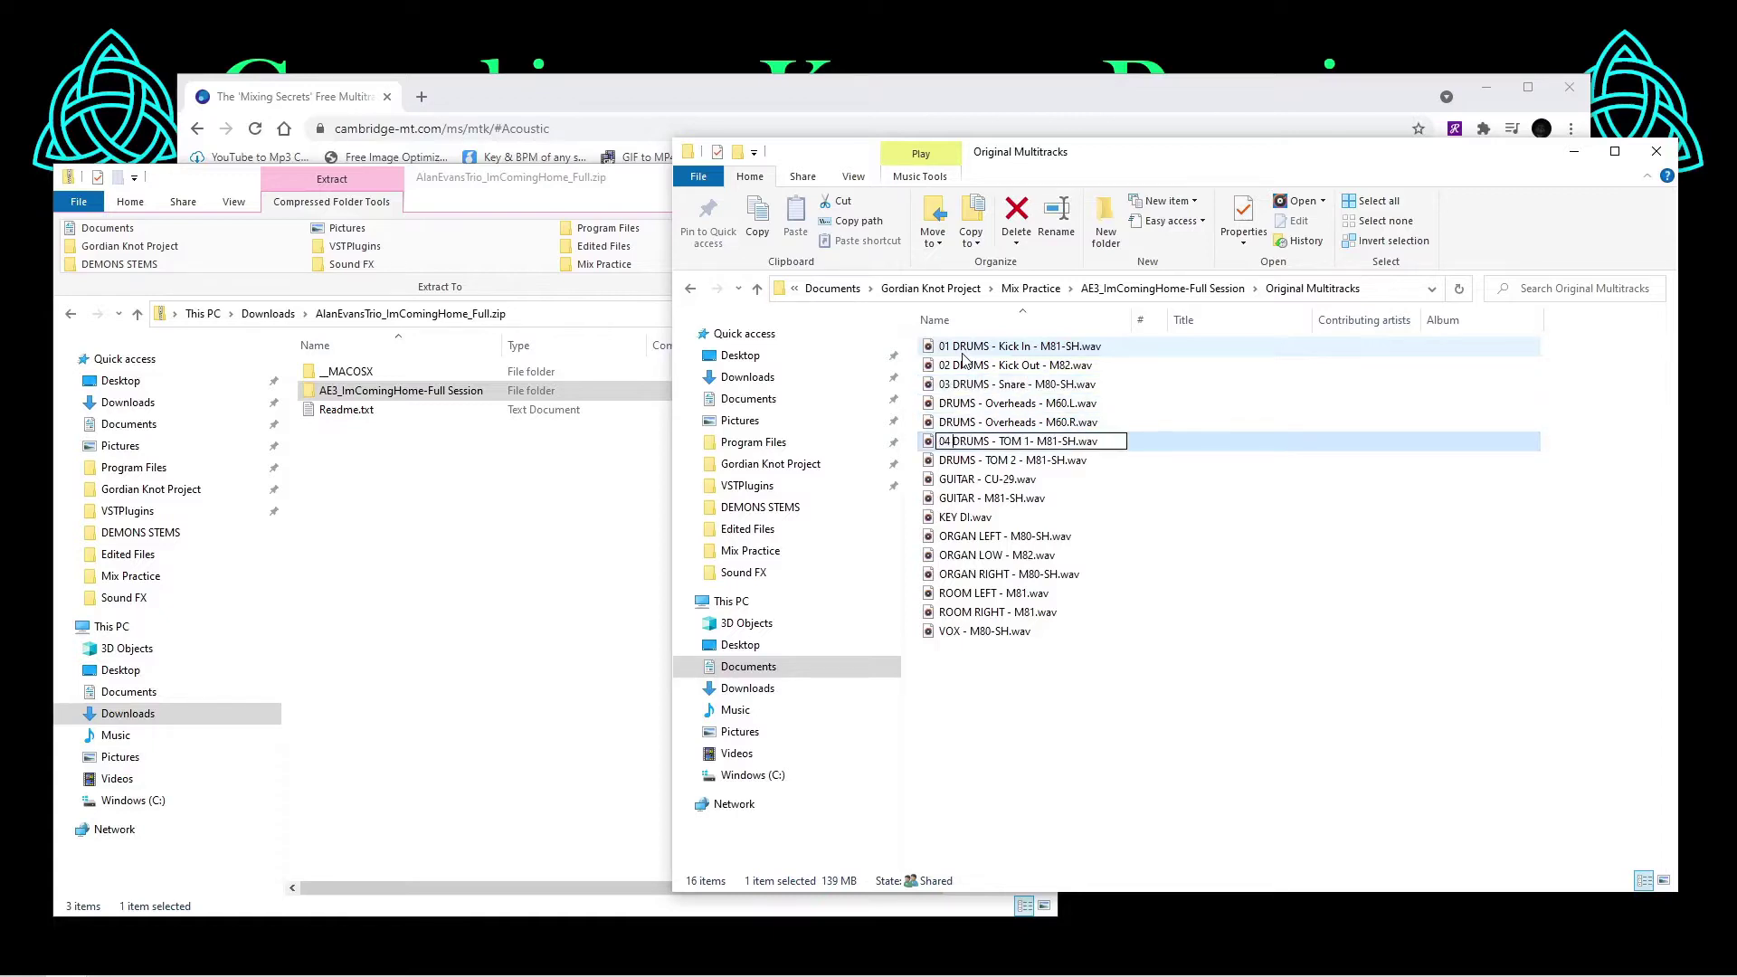
type("04")
key("Return")
Add the number prefix 05 to the drum TOM 2 file name
key("Down")
key("Down")
key("Down")
key("Down")
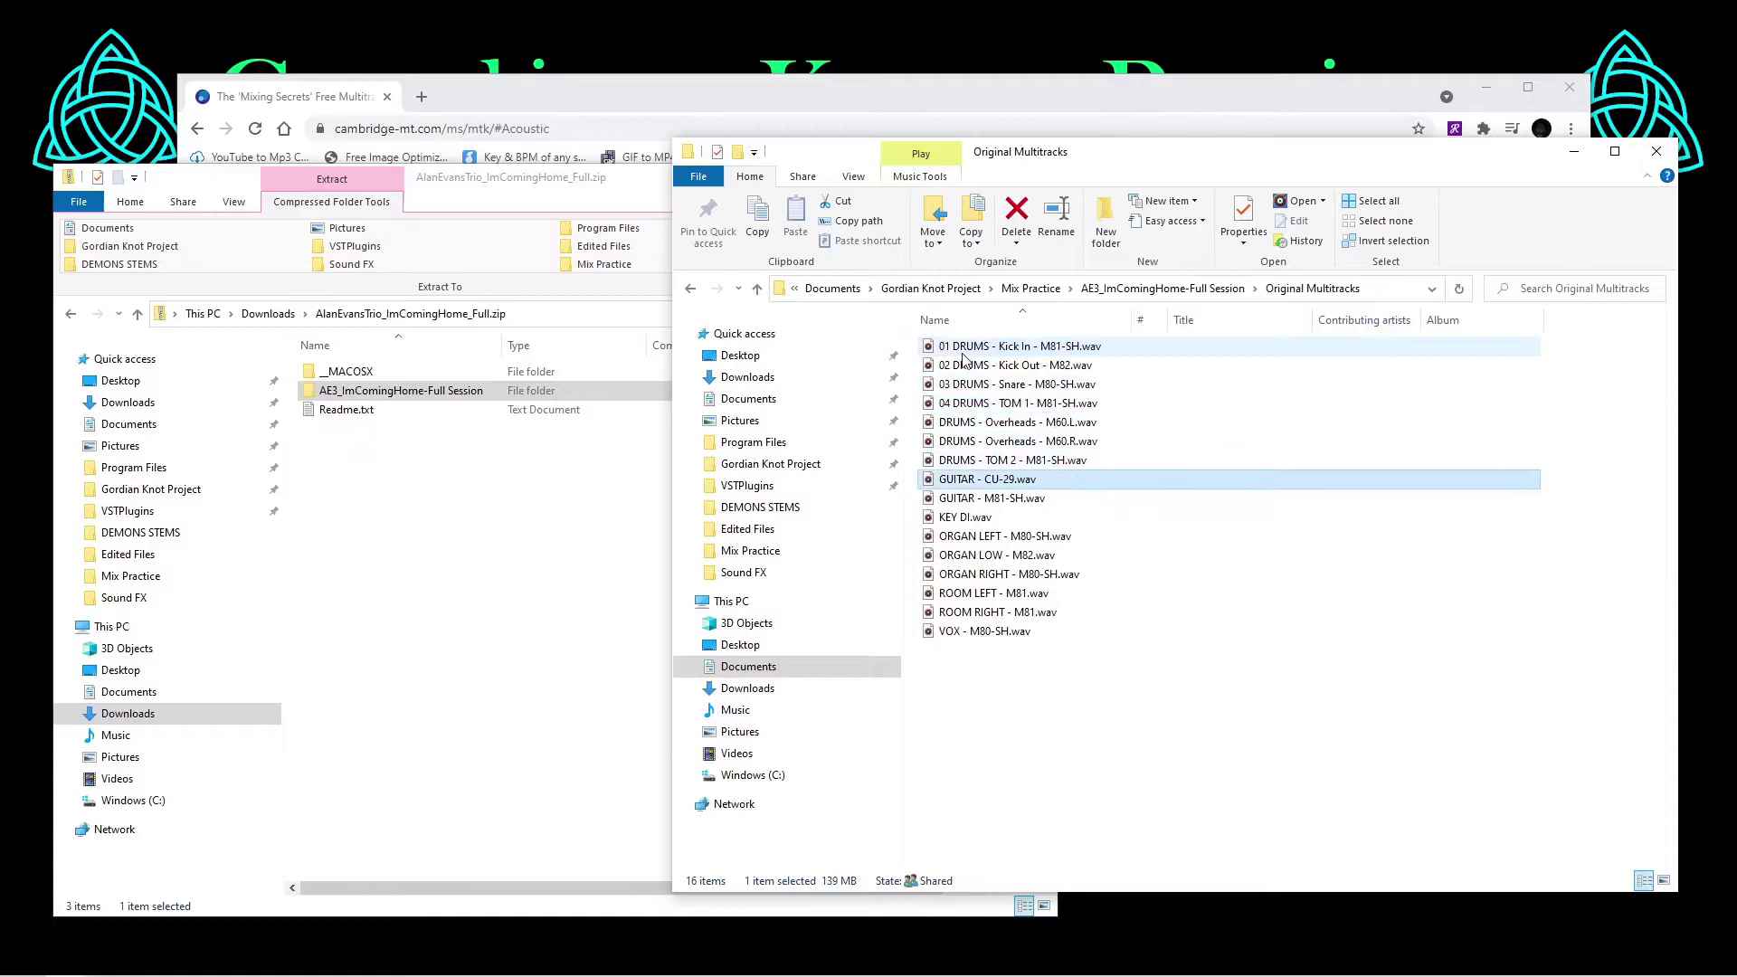
key("Up")
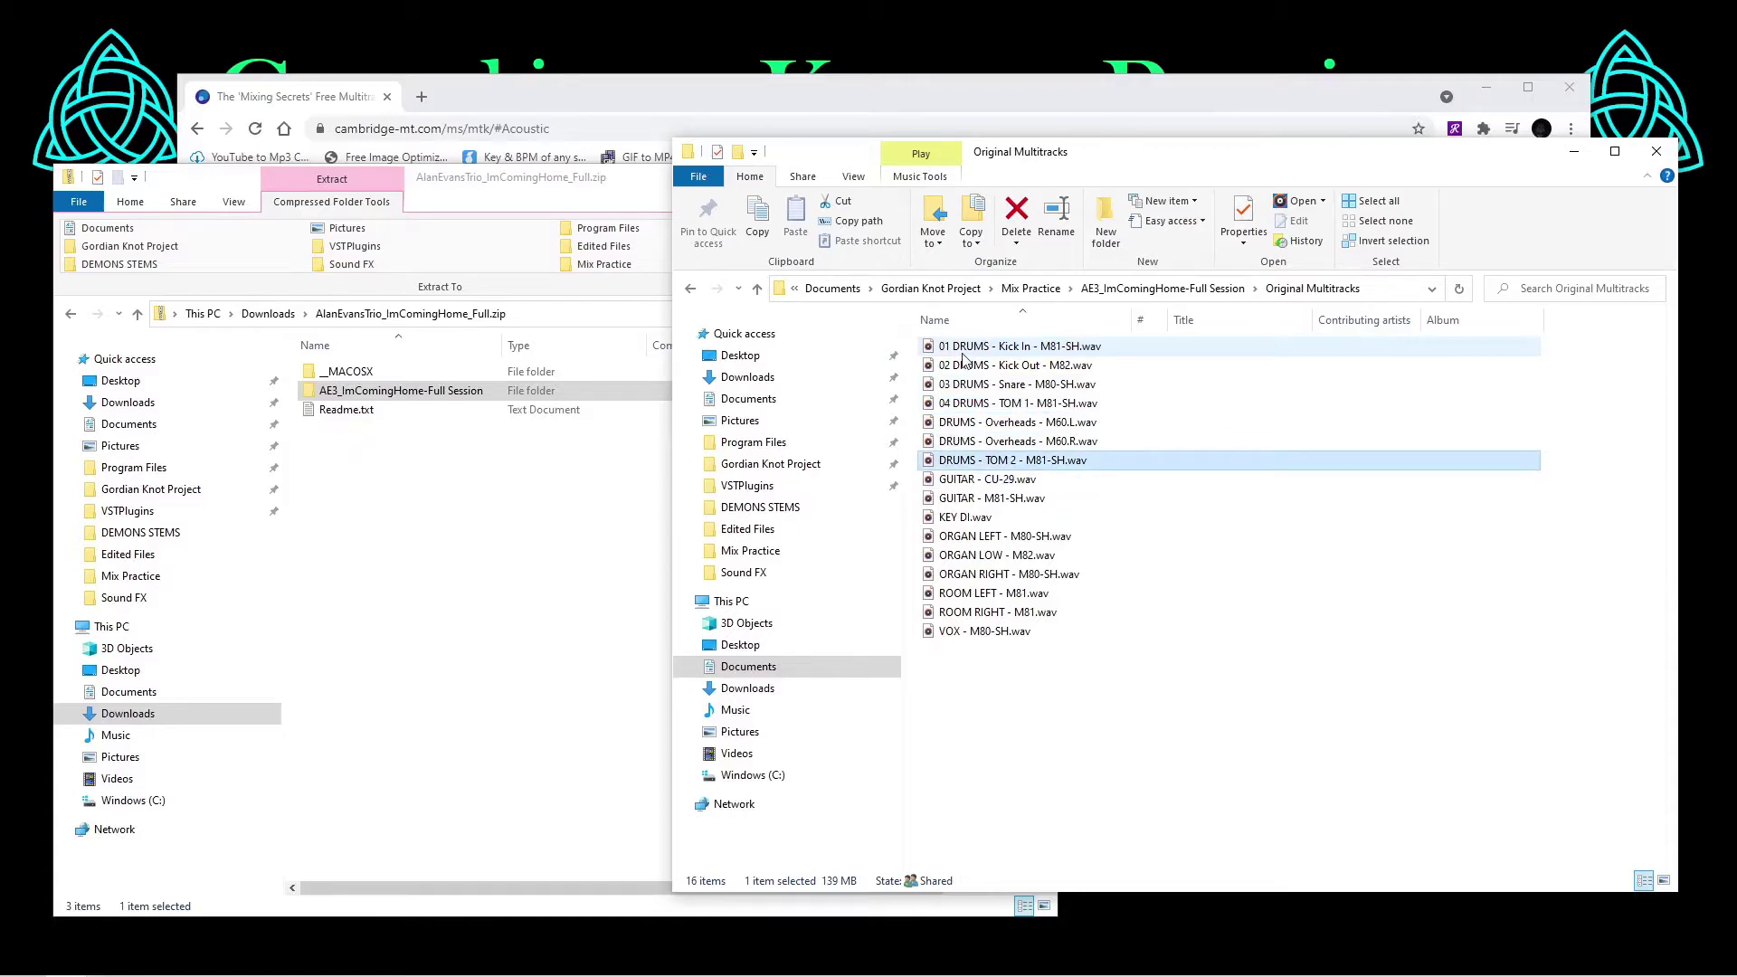
key("F2")
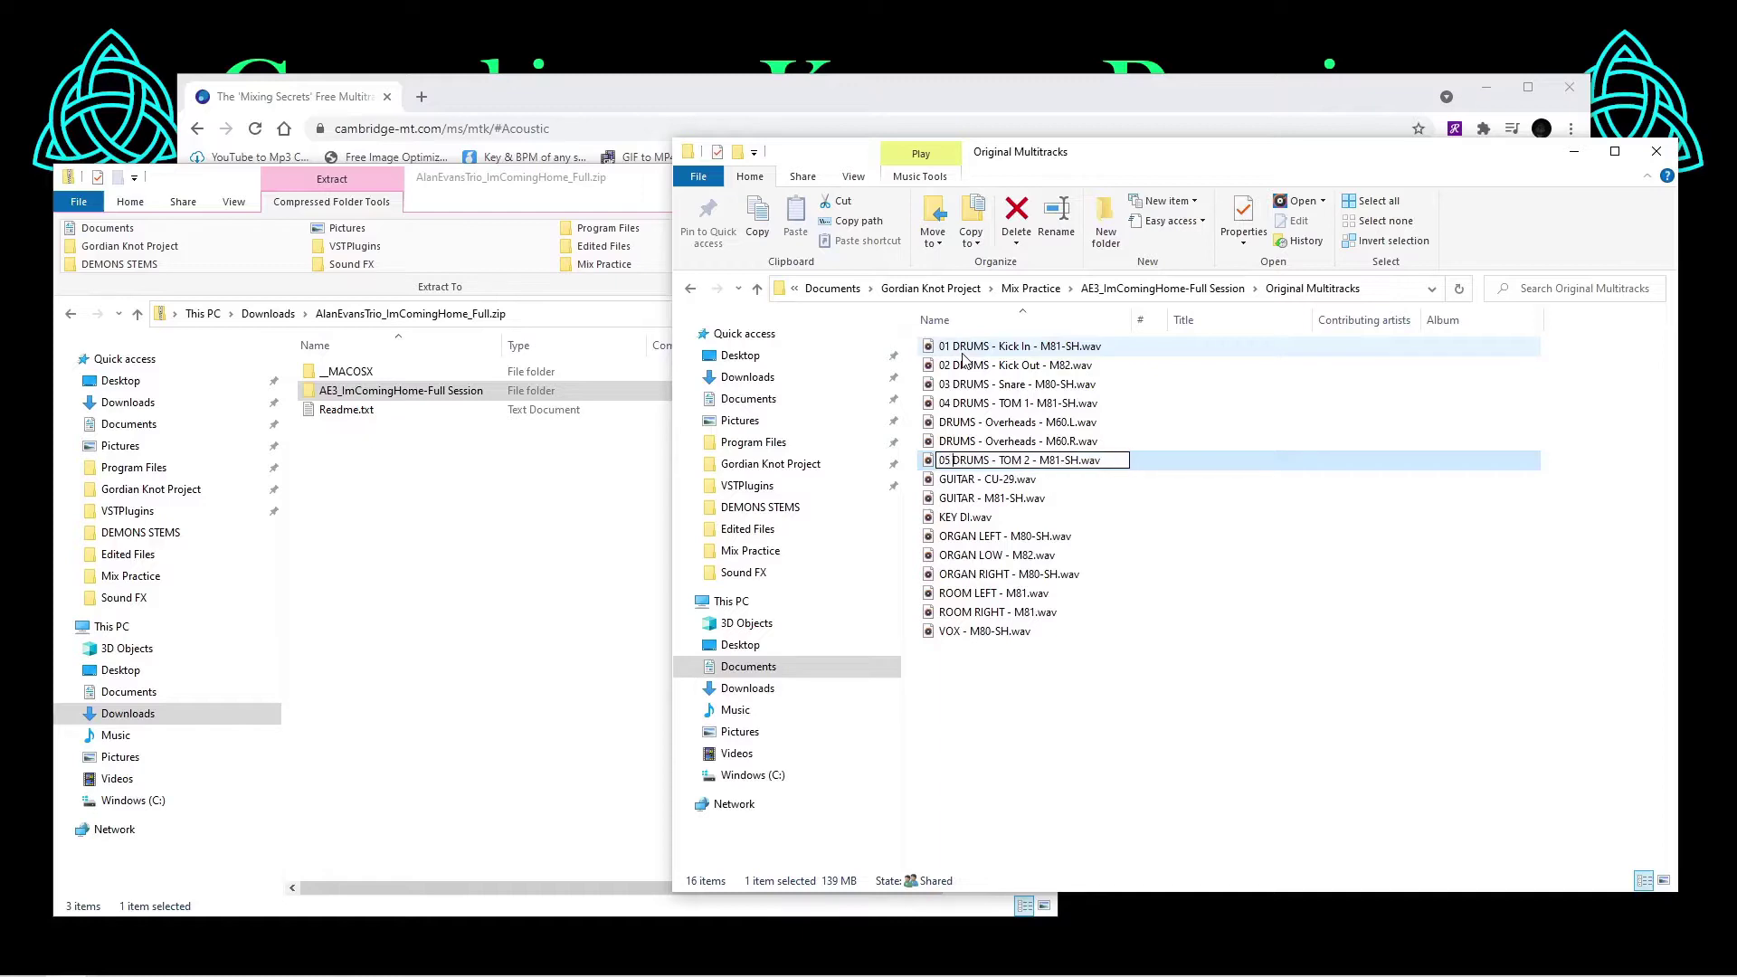
type("05")
key("Return")
Add the number prefixes 06 and 07 to the left and right drum overhead file names
key("Down")
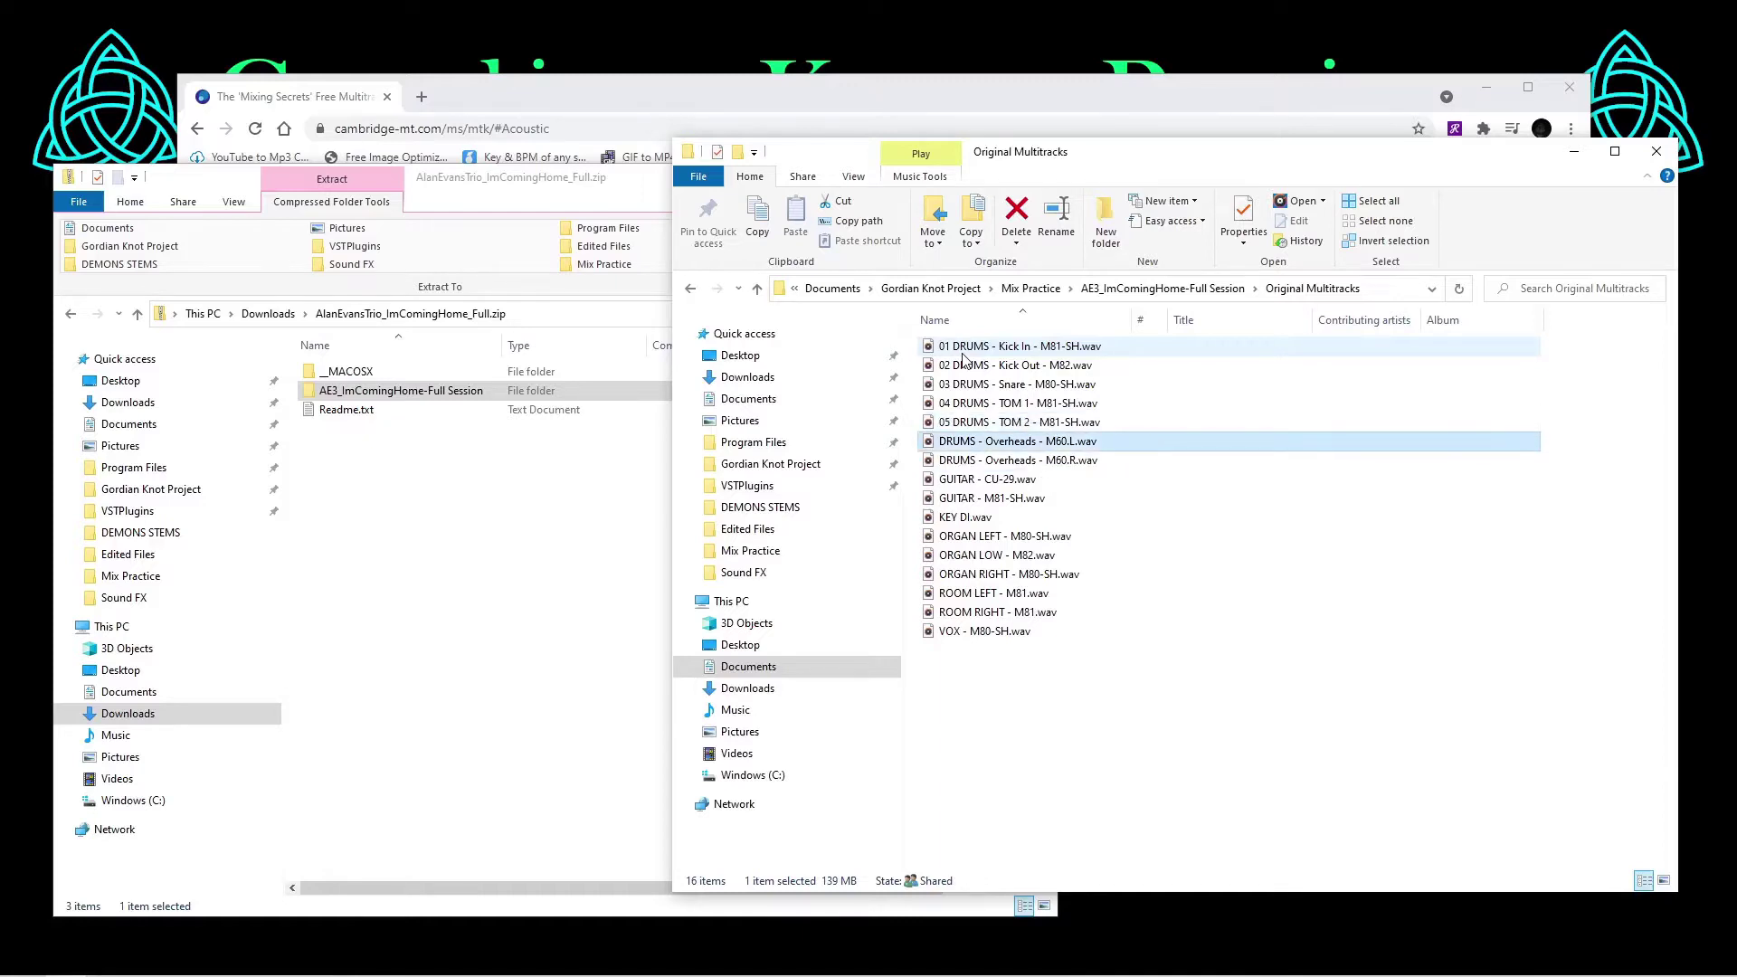
key("F2")
key("Home")
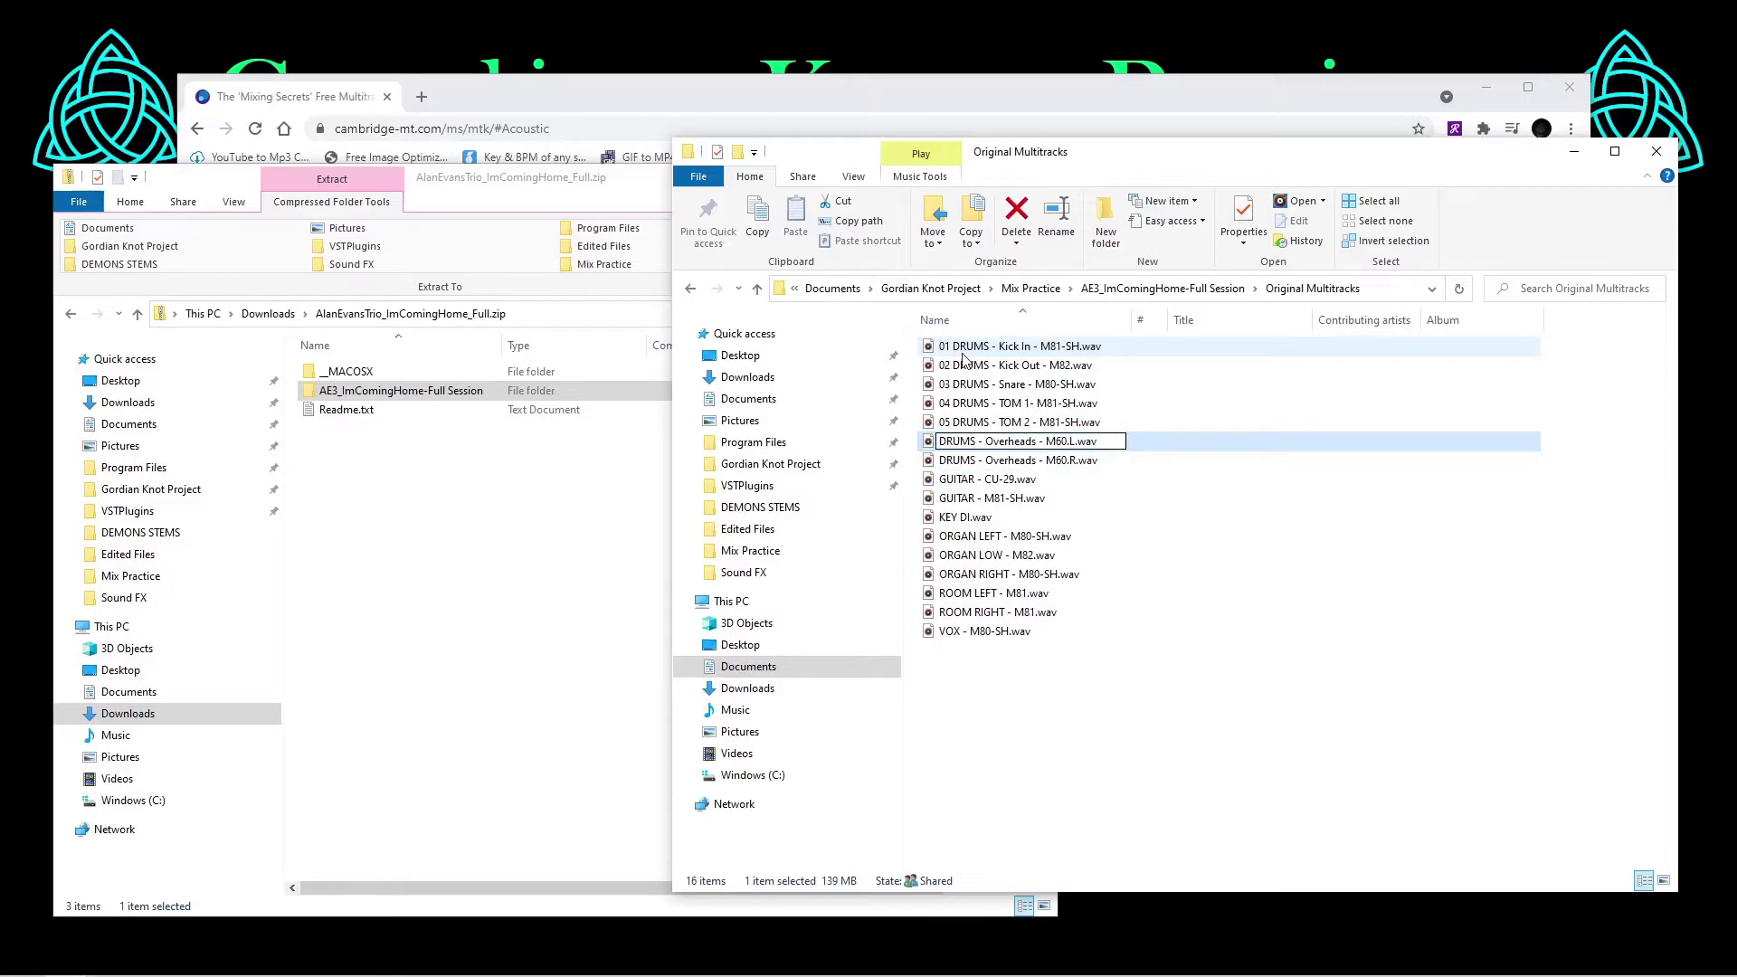
type("06")
key("Return")
key("Down")
key("F2")
key("Home")
type("07")
key("Return")
Look through the unnumbered guitar, key, organ and room files to plan their order
key("Down")
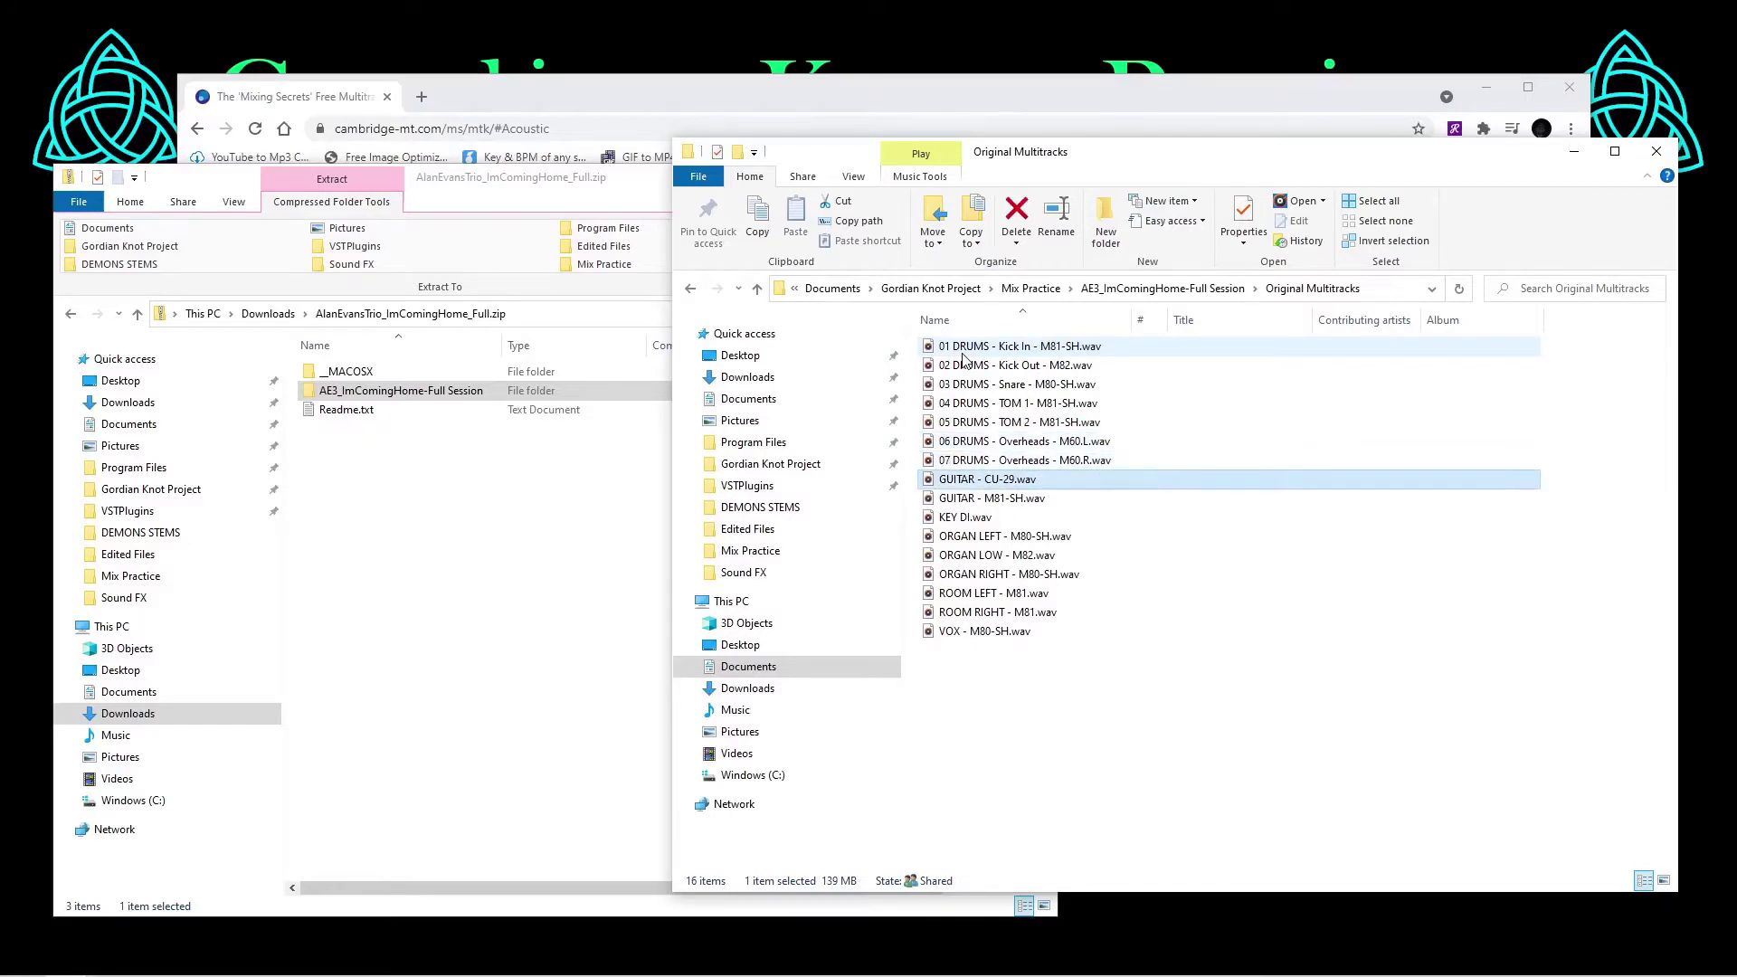
key("Down")
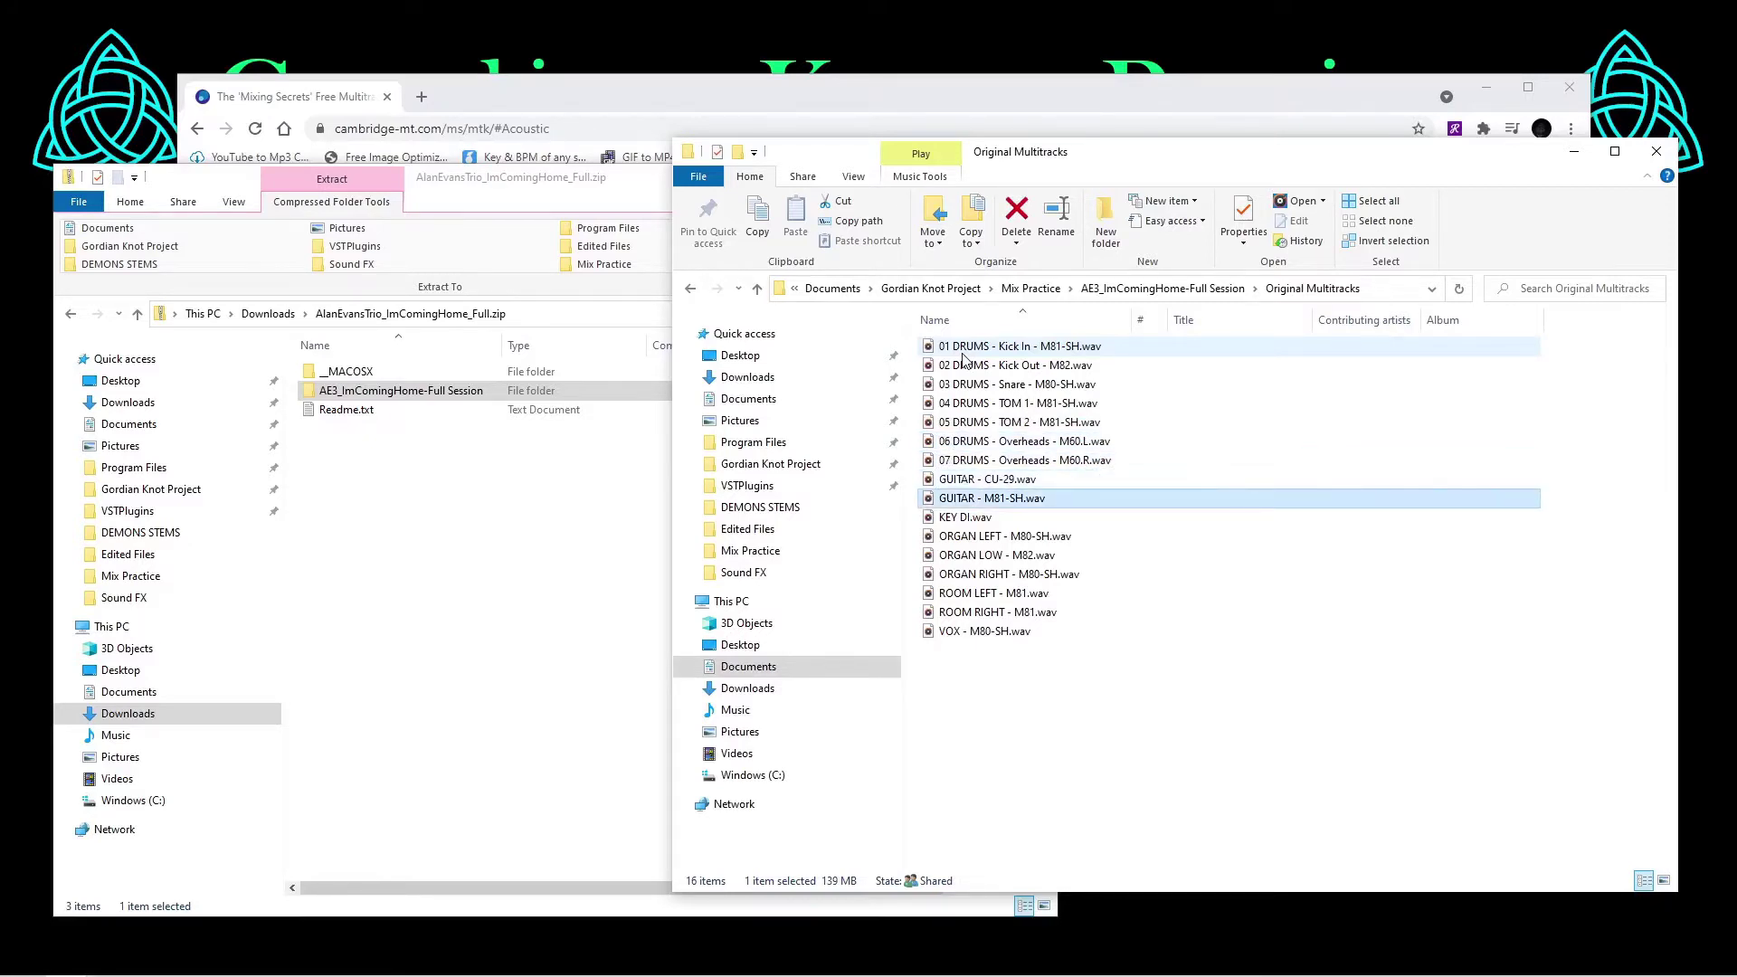
key("Down")
key("Down")
key("Down")
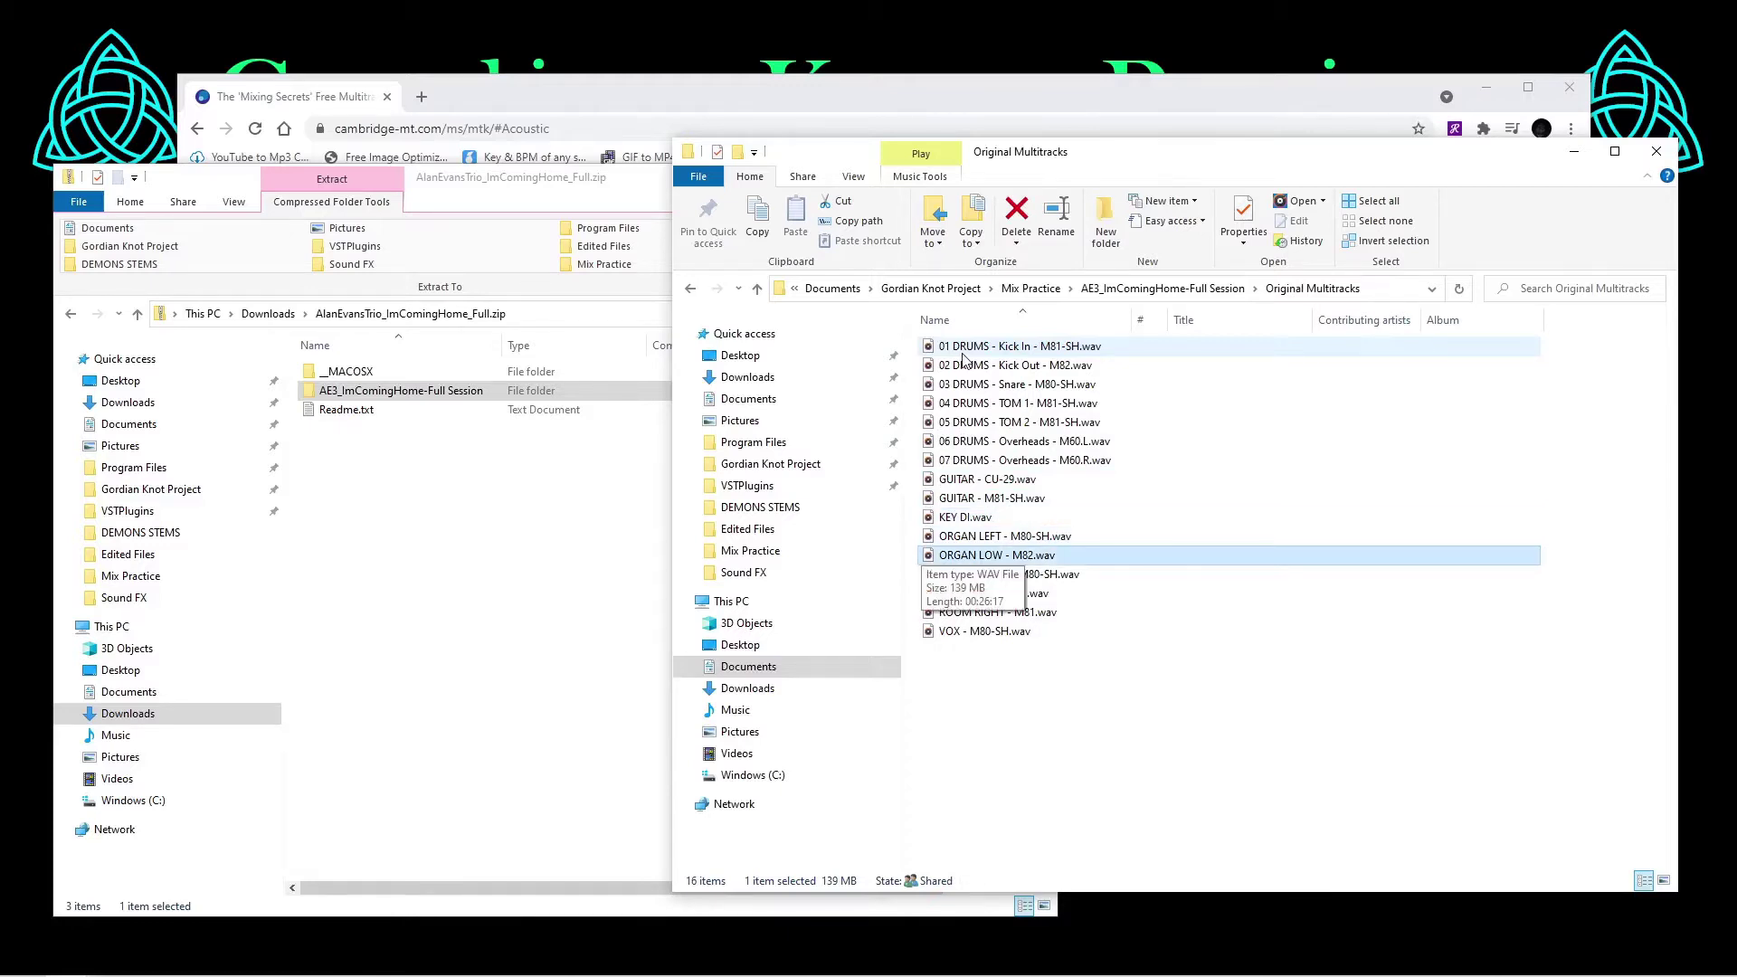
key("Down")
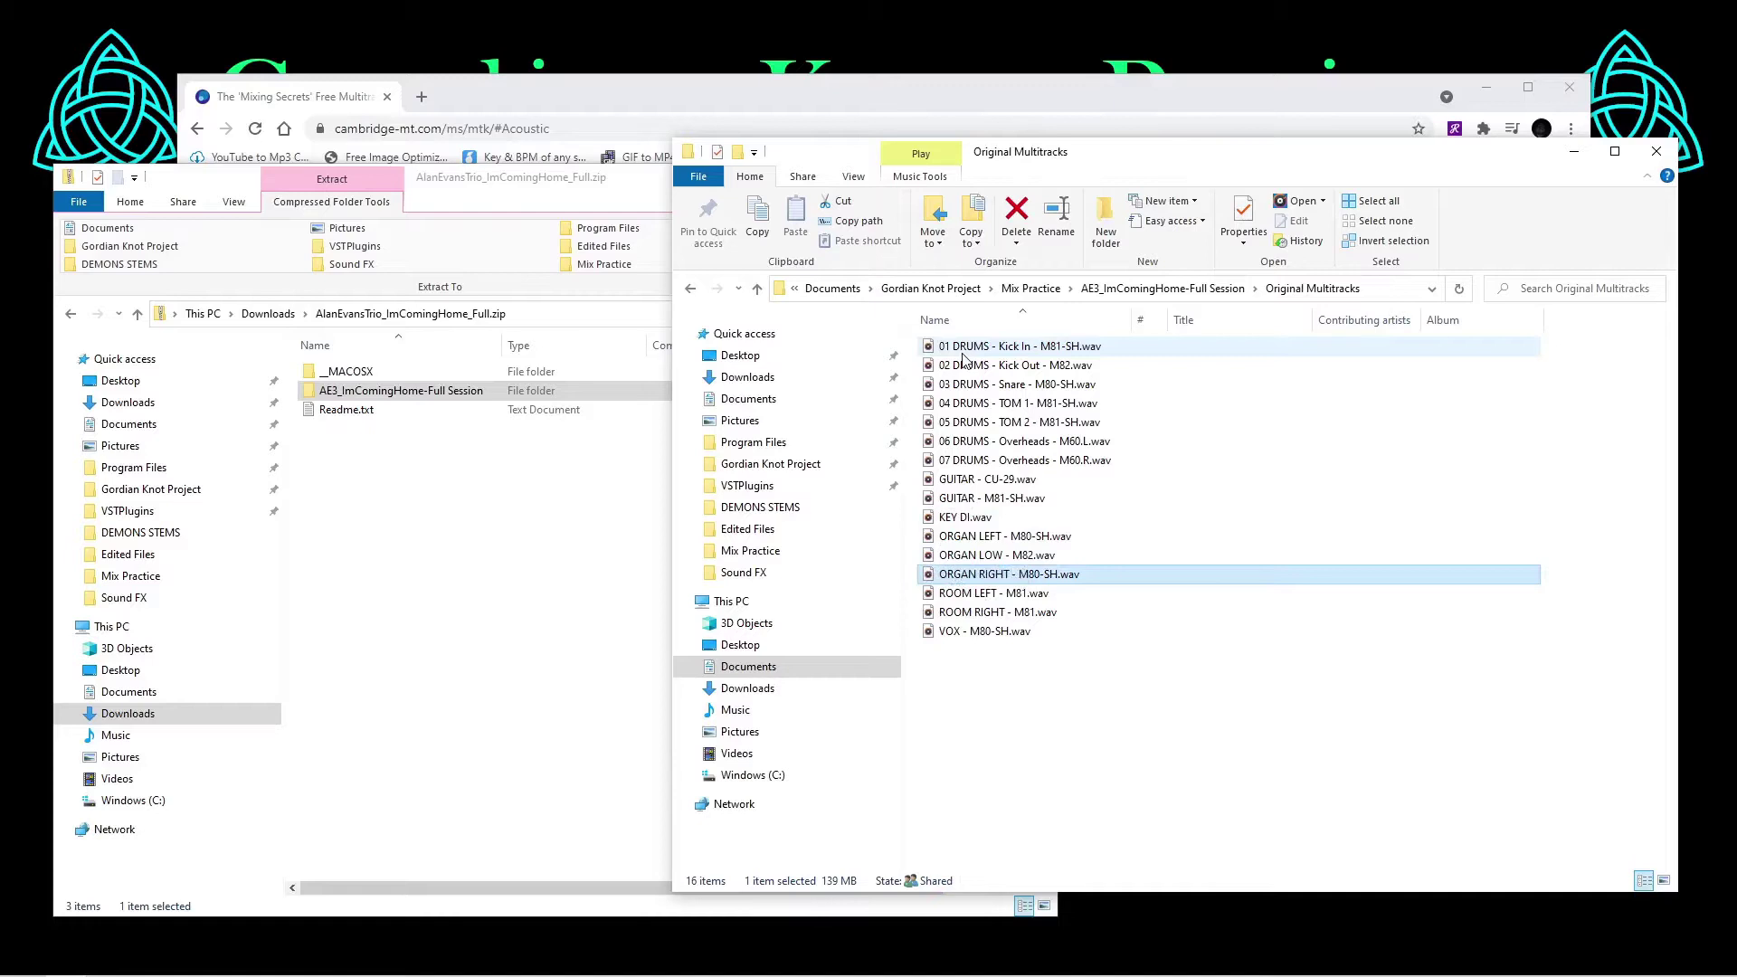
key("Down")
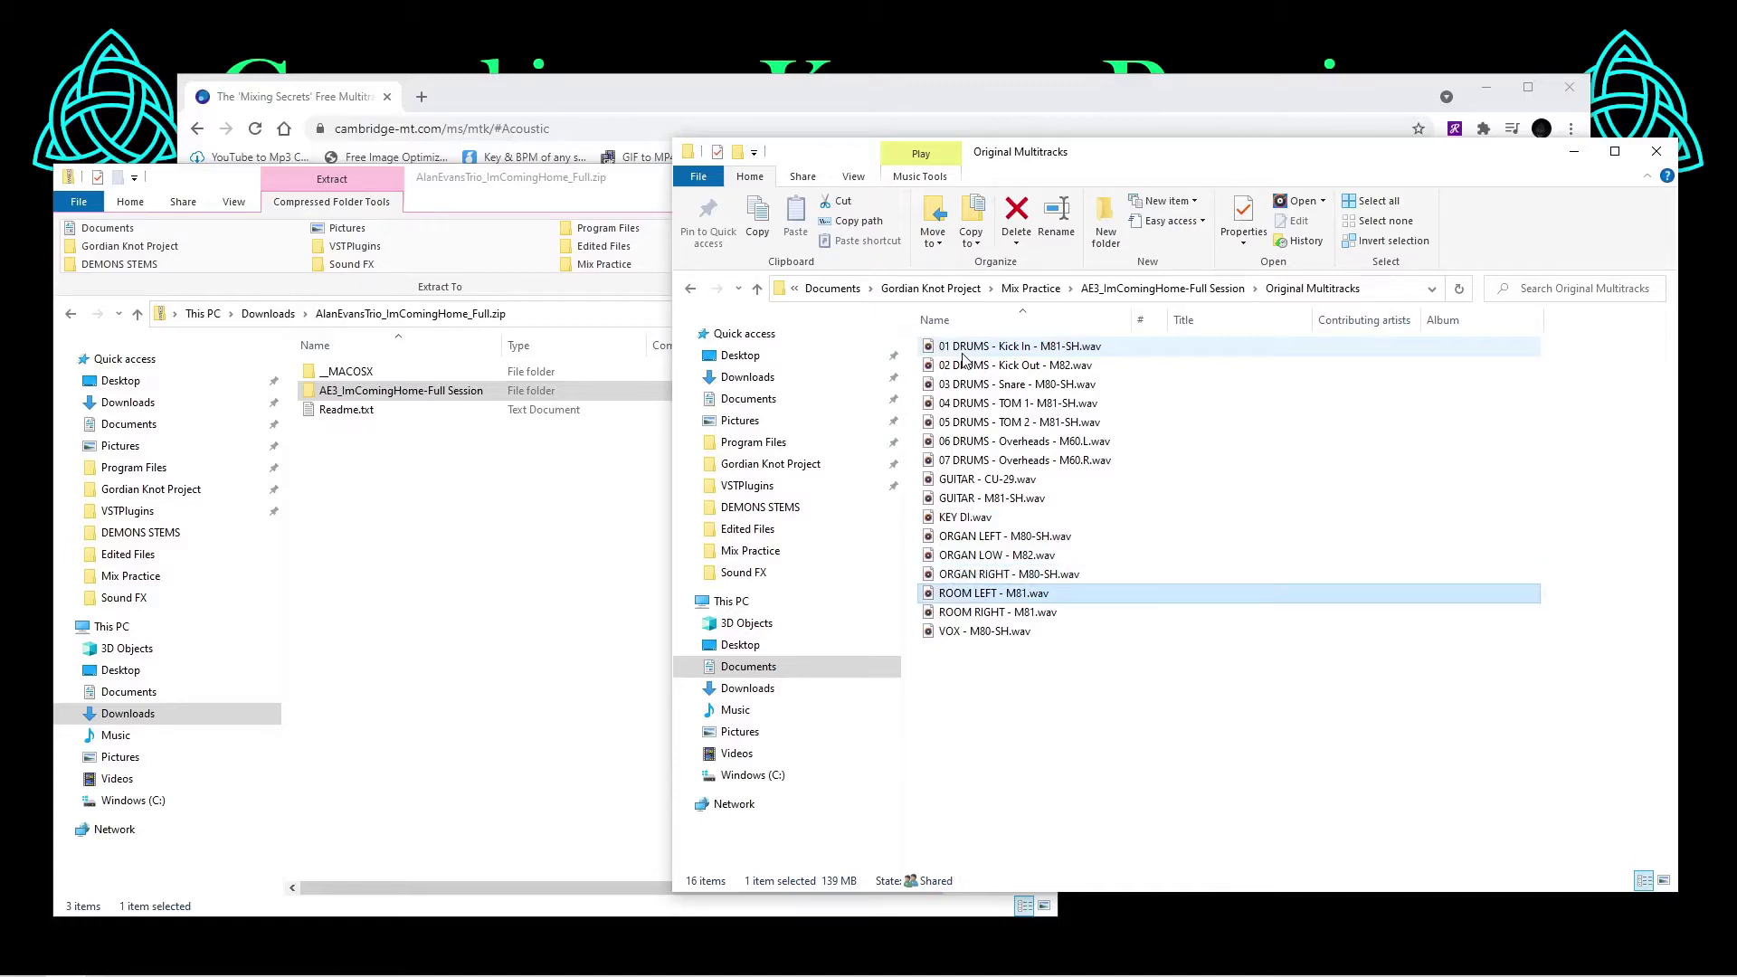
key("Down")
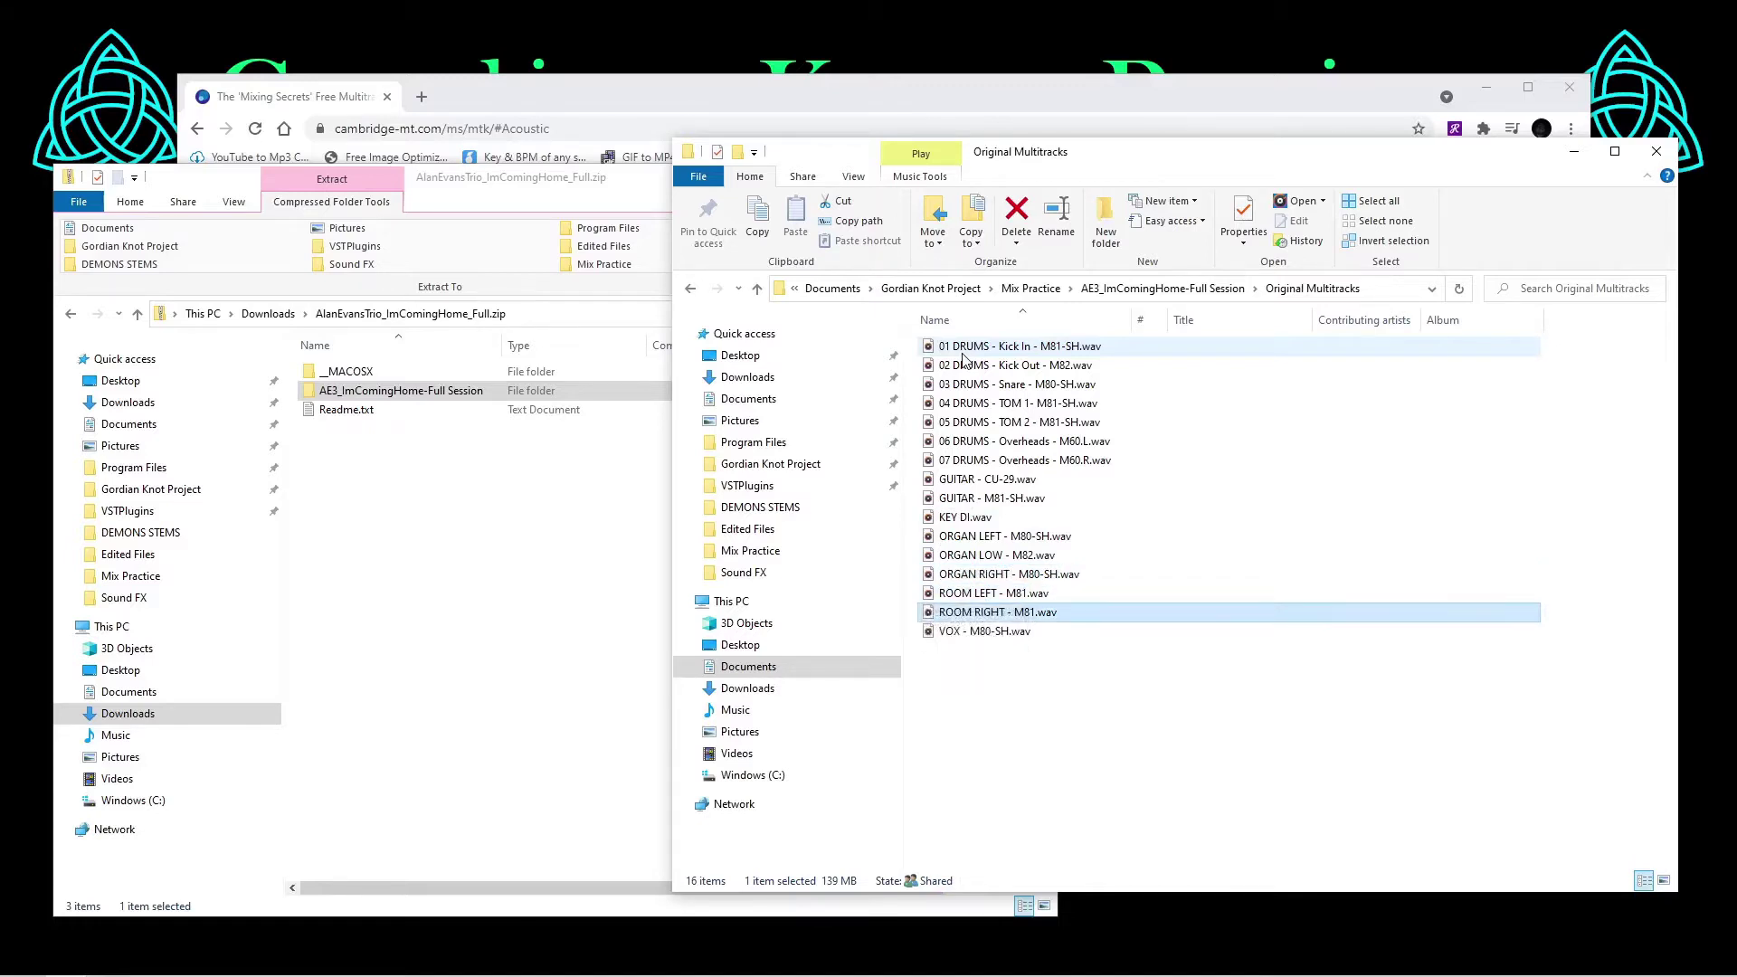
Prefix GUITAR - CU-29 with 08, GUITAR - M81-SH with 09 and KEY DI with 10
key("g")
key("F2")
key("Home")
type("08")
key("Tab")
key("Home")
type("09")
key("Tab")
key("Home")
type("10")
key("Tab")
Prefix the ORGAN LEFT, ORGAN LOW and ORGAN RIGHT file names with 11, 12 and 13
key("Home")
type("11")
key("Tab")
key("Home")
type("12")
key("Tab")
key("Home")
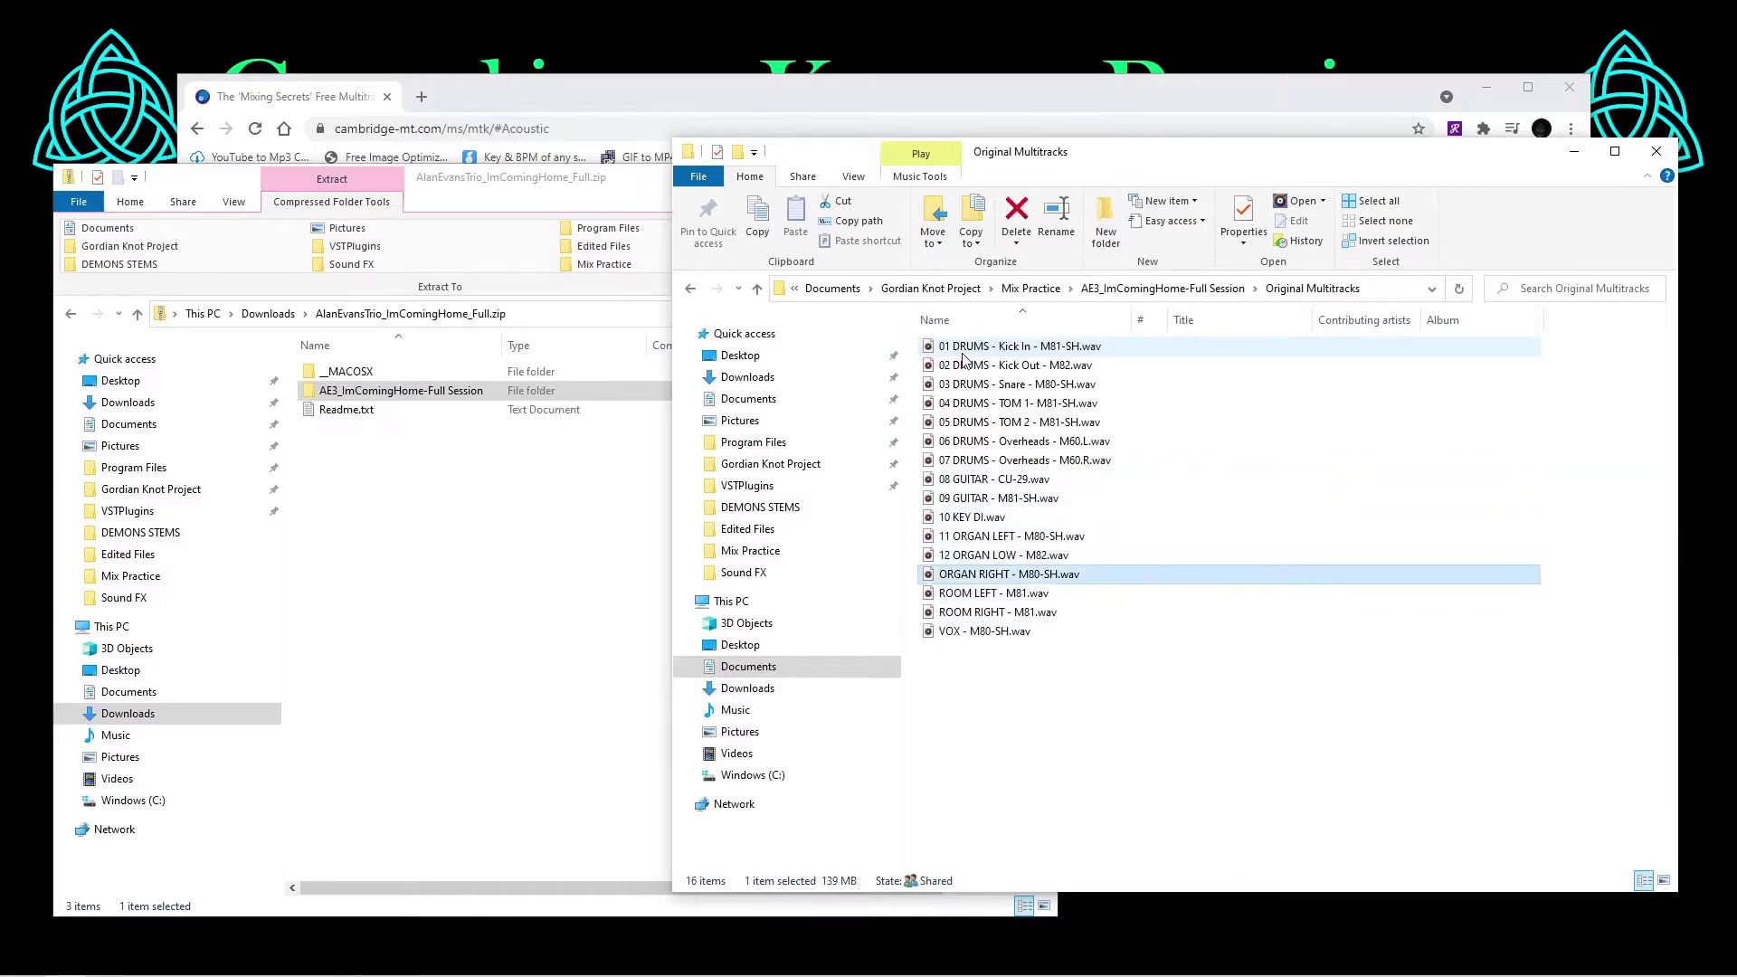
type("13")
key("Tab")
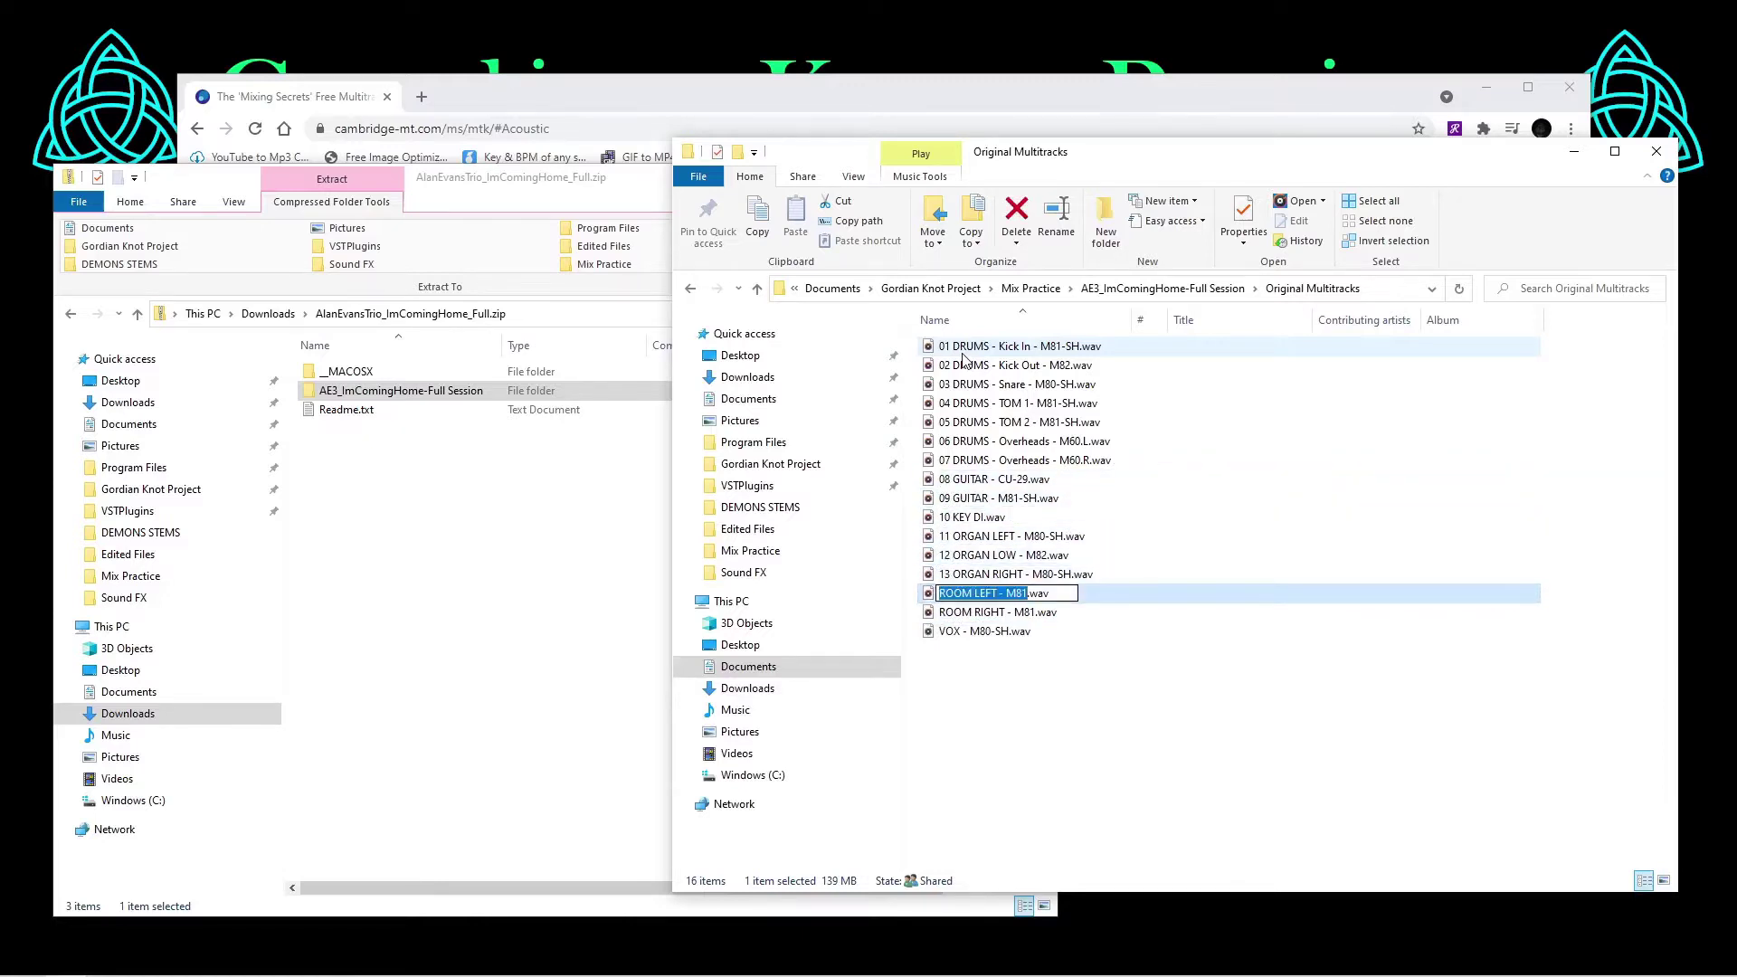
Add the number prefixes 08 to the ROOM LEFT file name and 09 to the ROOM RIGHT file name
key("Up")
key("Up")
key("Up")
key("Up")
key("Up")
key("Up")
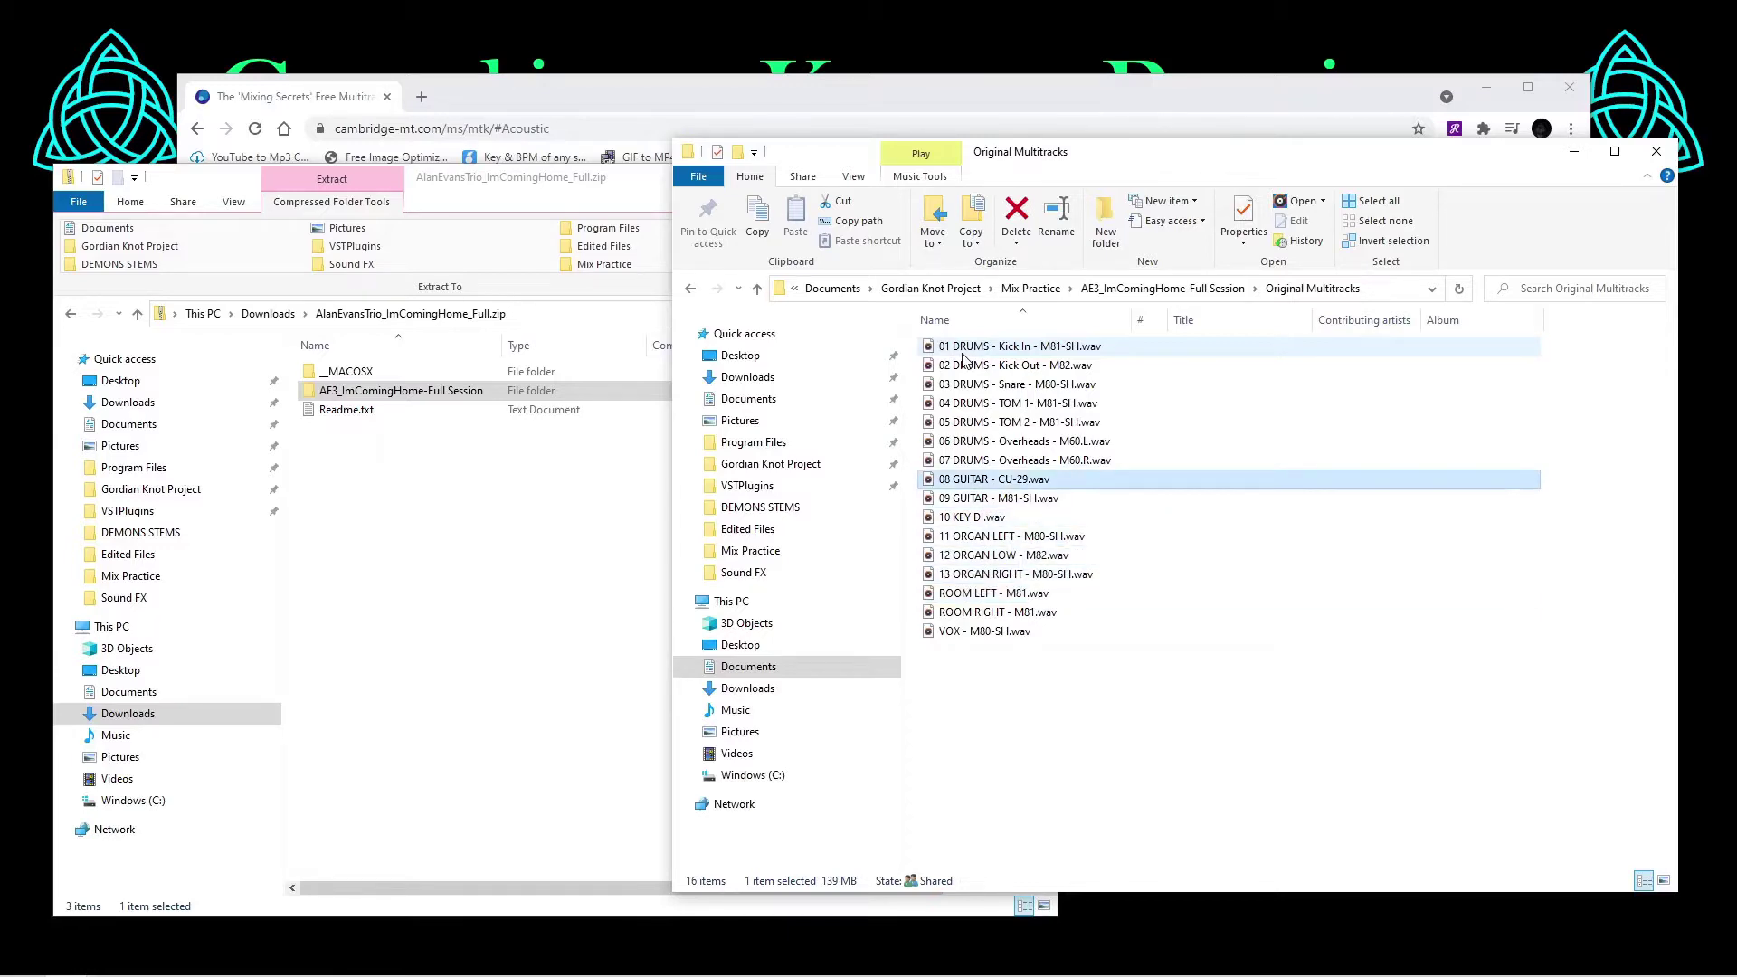
key("Down")
key("Down")
key("Down")
key("Down")
key("Down")
key("Down")
key("F2")
key("Home")
type("08")
key("Tab")
key("Home")
type("09")
key("Return")
Change the number prefix of the GUITAR - CU-29 file to 10
key("Up")
key("Up")
key("Up")
key("F2")
key("Home")
key("Delete")
key("Delete")
key("Delete")
type("10")
key("Return")
Change the number prefix of the GUITAR - M81-SH file to 11
key("Up")
key("Up")
key("F2")
key("Home")
key("Delete")
key("Delete")
type("11")
key("Return")
Change the number prefix of the KEY DI file to 12
key("Up")
key("F2")
key("Home")
key("Delete")
key("Delete")
type("12")
key("Return")
Change the number prefix of the ORGAN LEFT file to 13
key("Up")
key("F2")
key("Home")
key("Delete")
key("Delete")
type("13")
key("Return")
Change the number prefix of the ORGAN LOW file to 14
key("Up")
key("F2")
key("Home")
key("Delete")
key("Delete")
type("14")
key("Return")
Change the number prefix of the ORGAN RIGHT file to 15
key("Up")
key("F2")
key("Home")
key("Delete")
key("Delete")
type("15")
key("Return")
Add the number prefix 16 to the VOX file name
key("Down")
key("F2")
key("Home")
type("16")
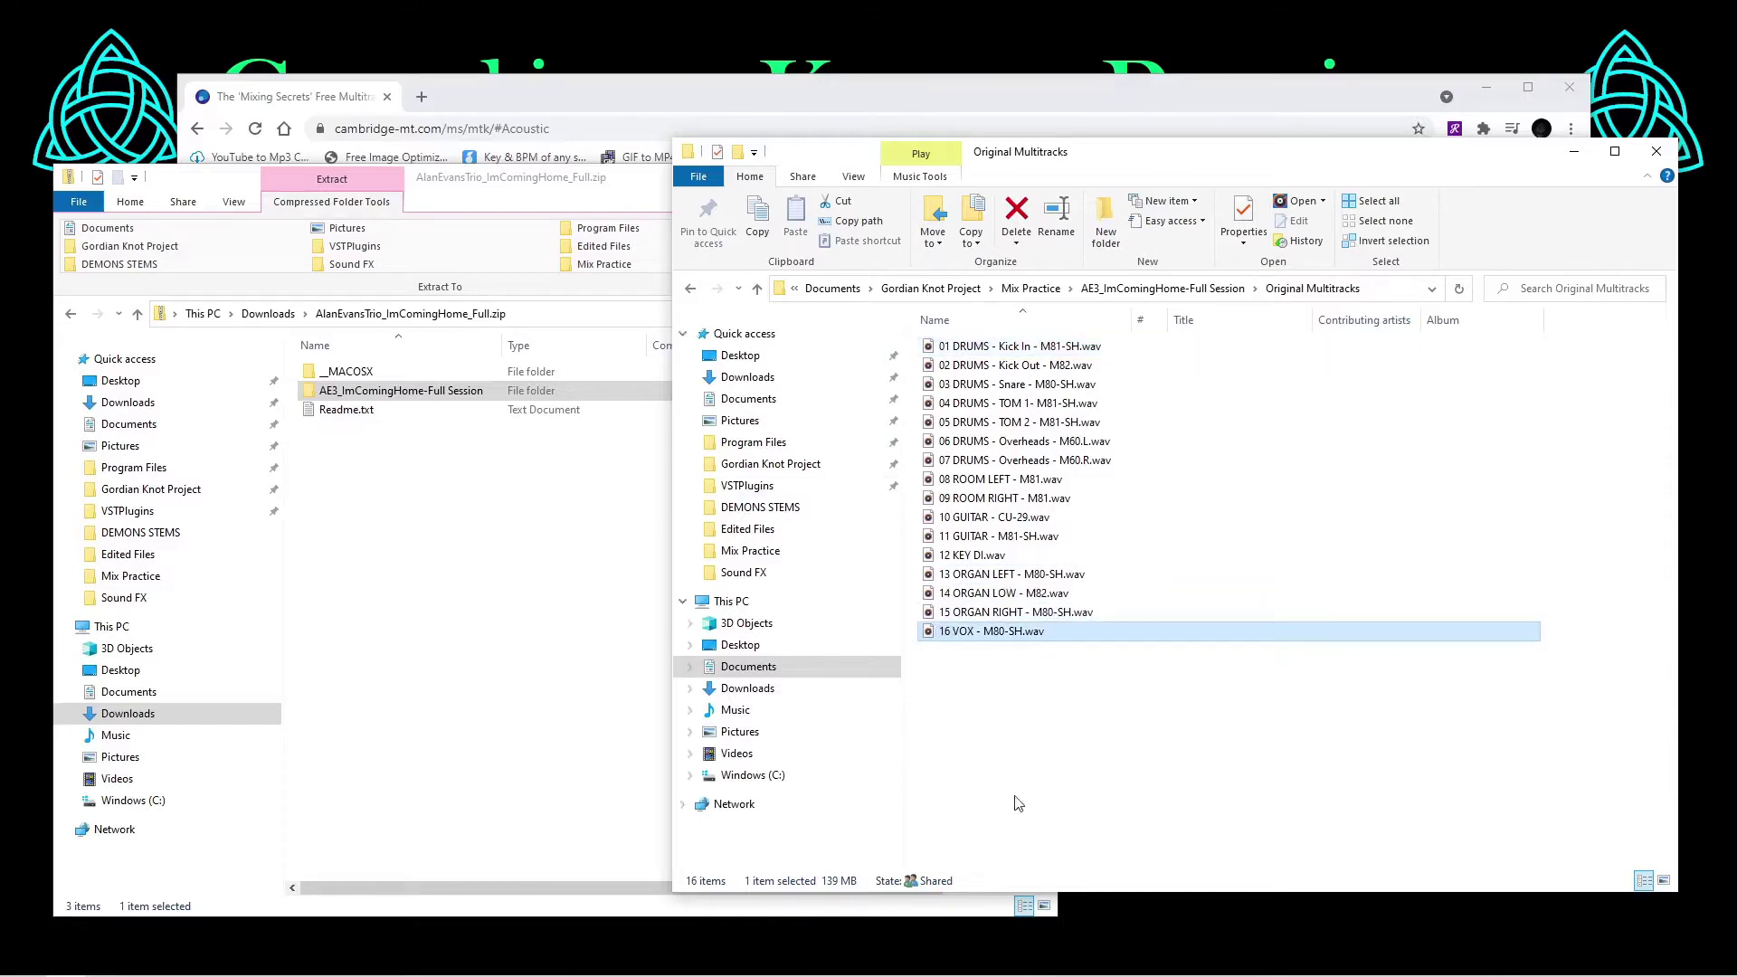
key("Return")
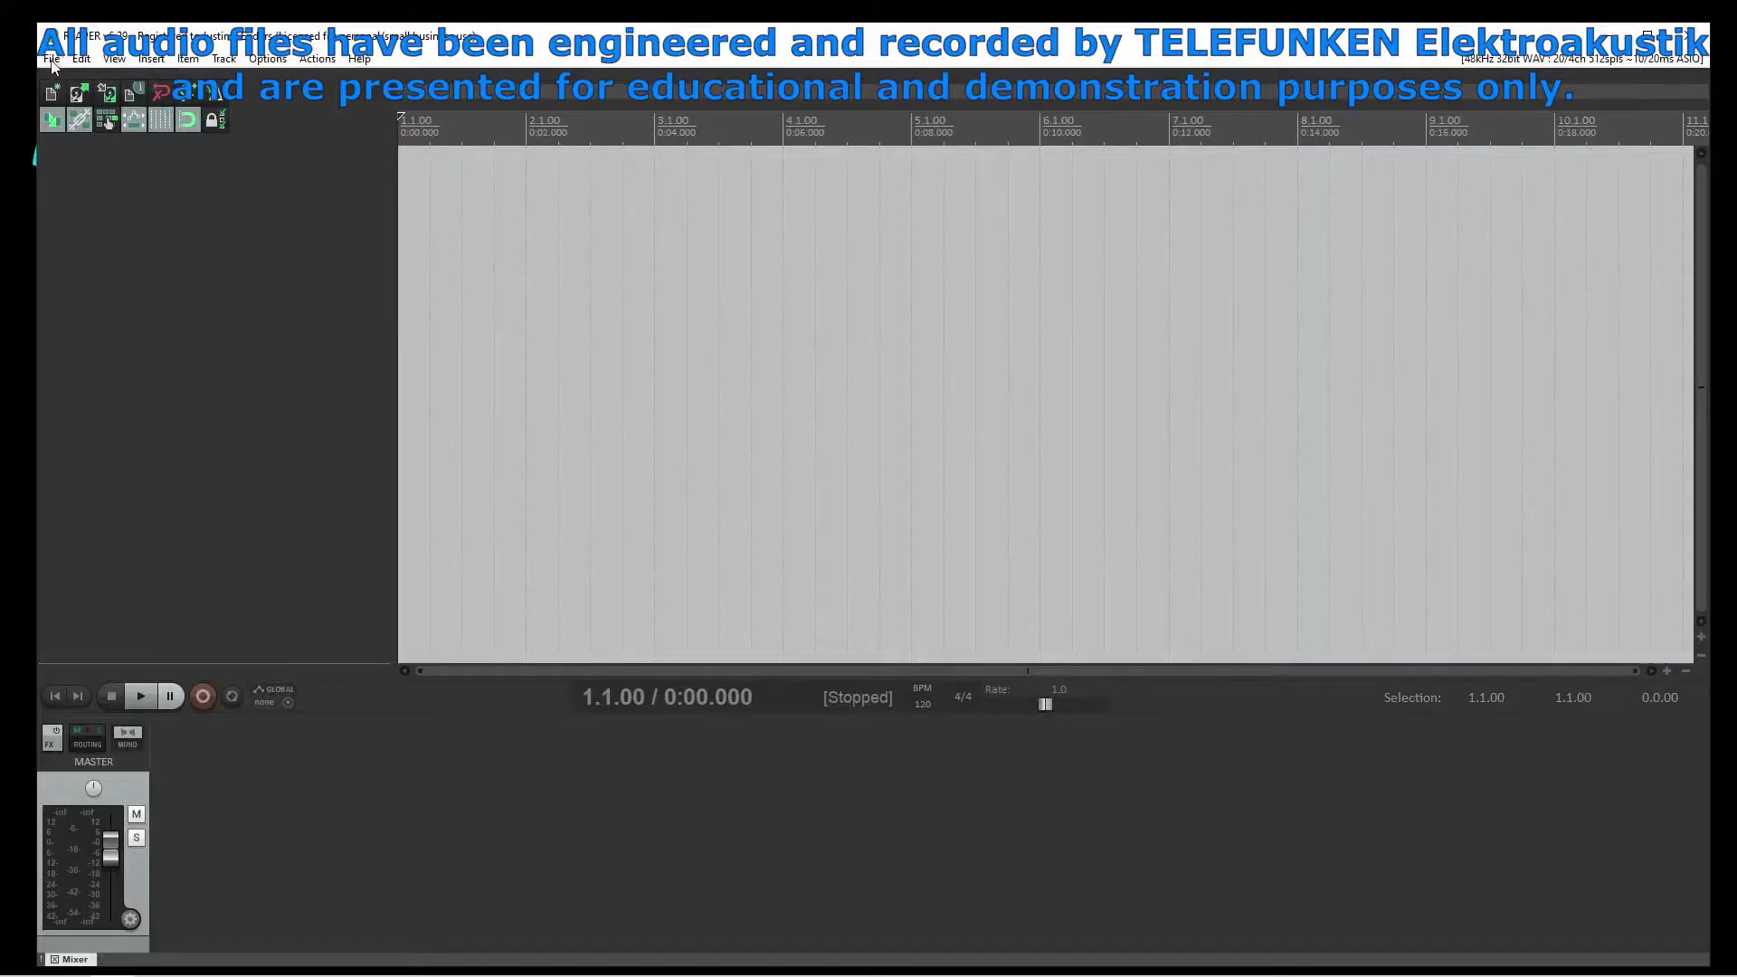
In REAPER, save the empty project in Mix Practice's AE3_ImComingHome-Full Session folder under a name starting with "Level Bal"
left_click(51, 60)
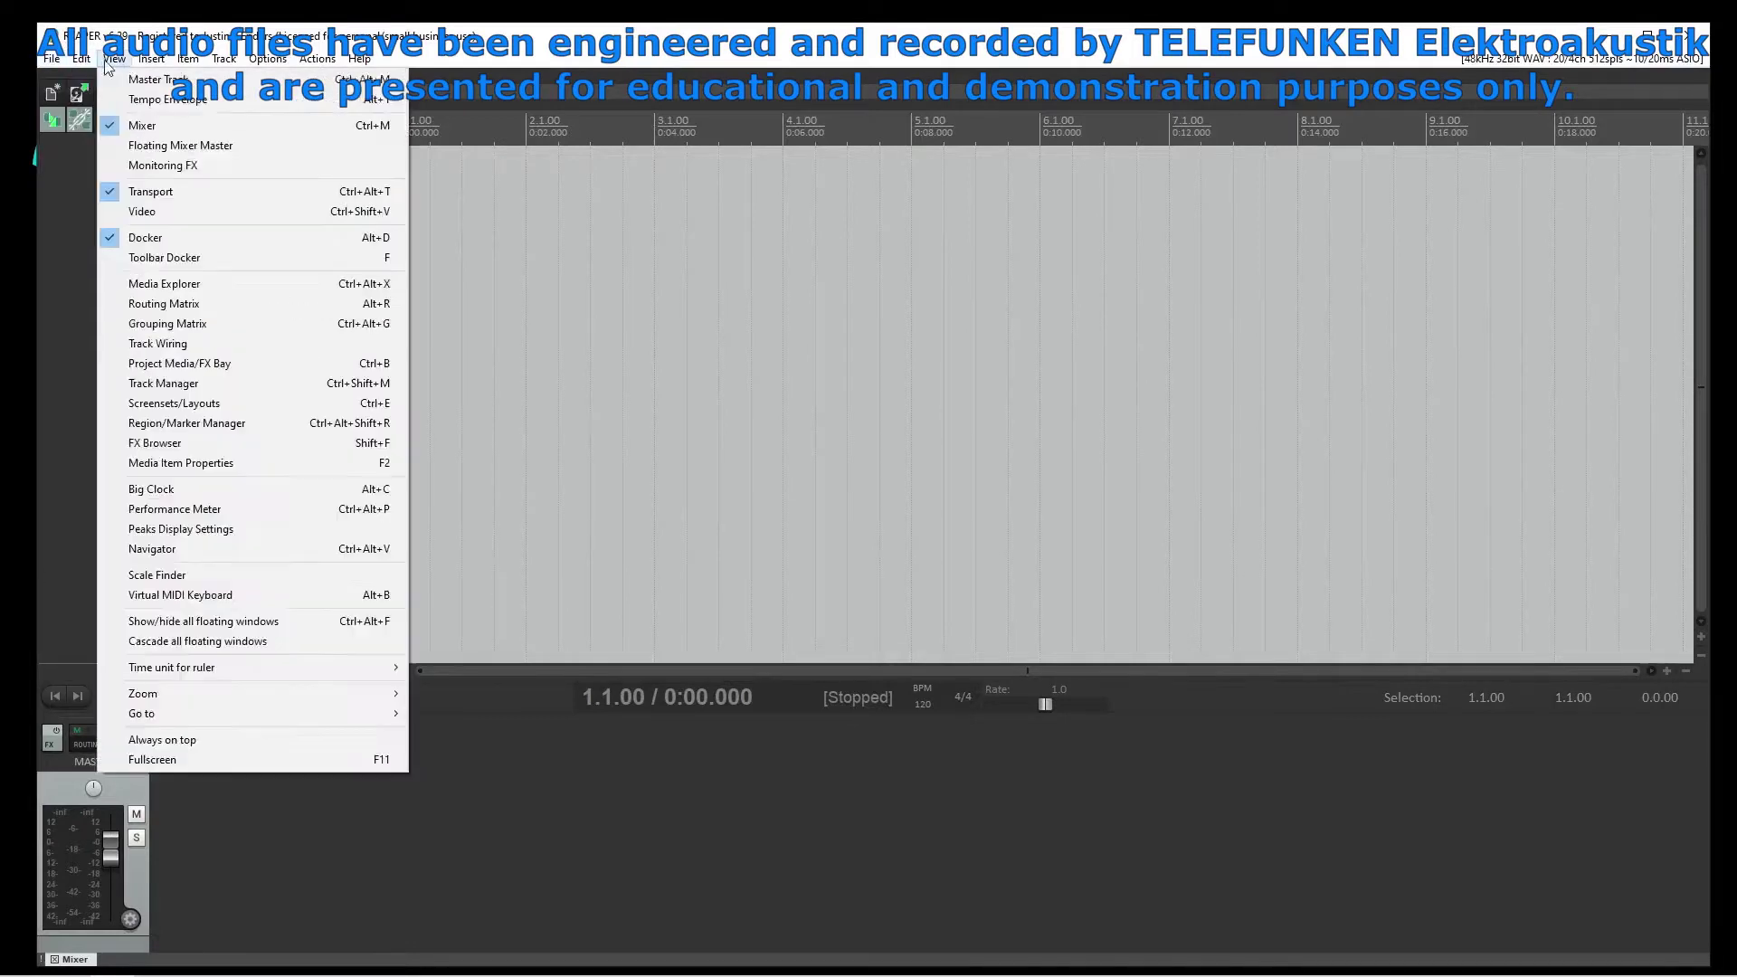
left_click(51, 59)
left_click(52, 60)
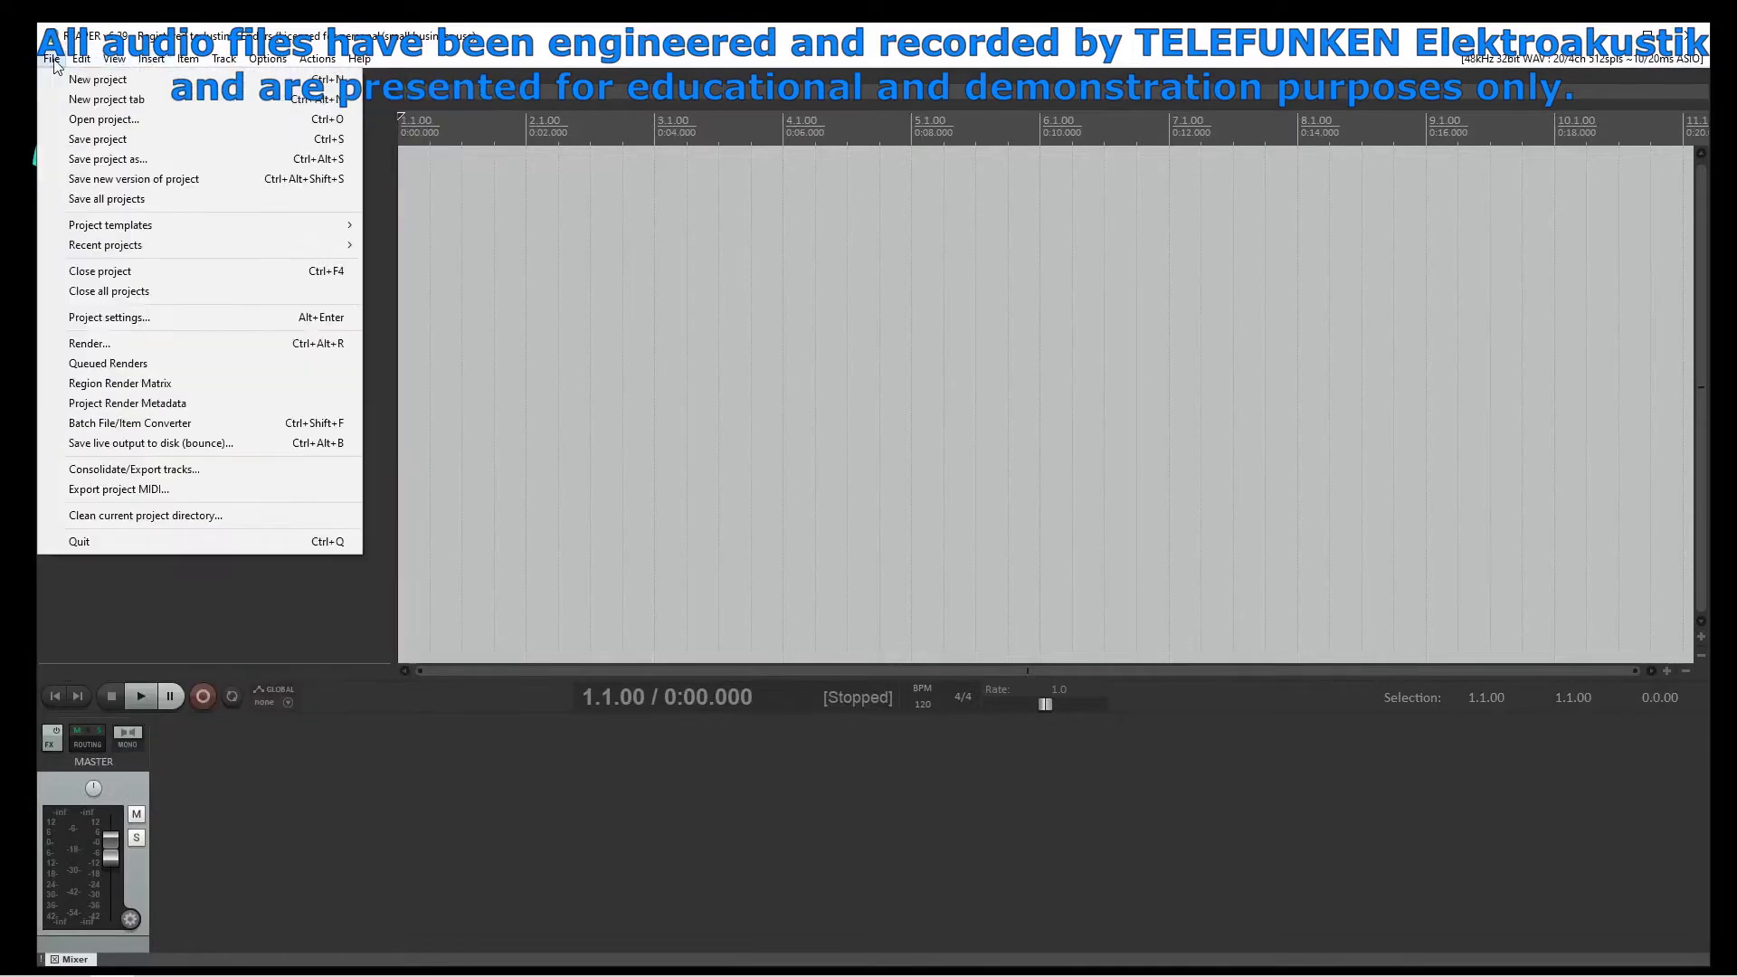
left_click(95, 139)
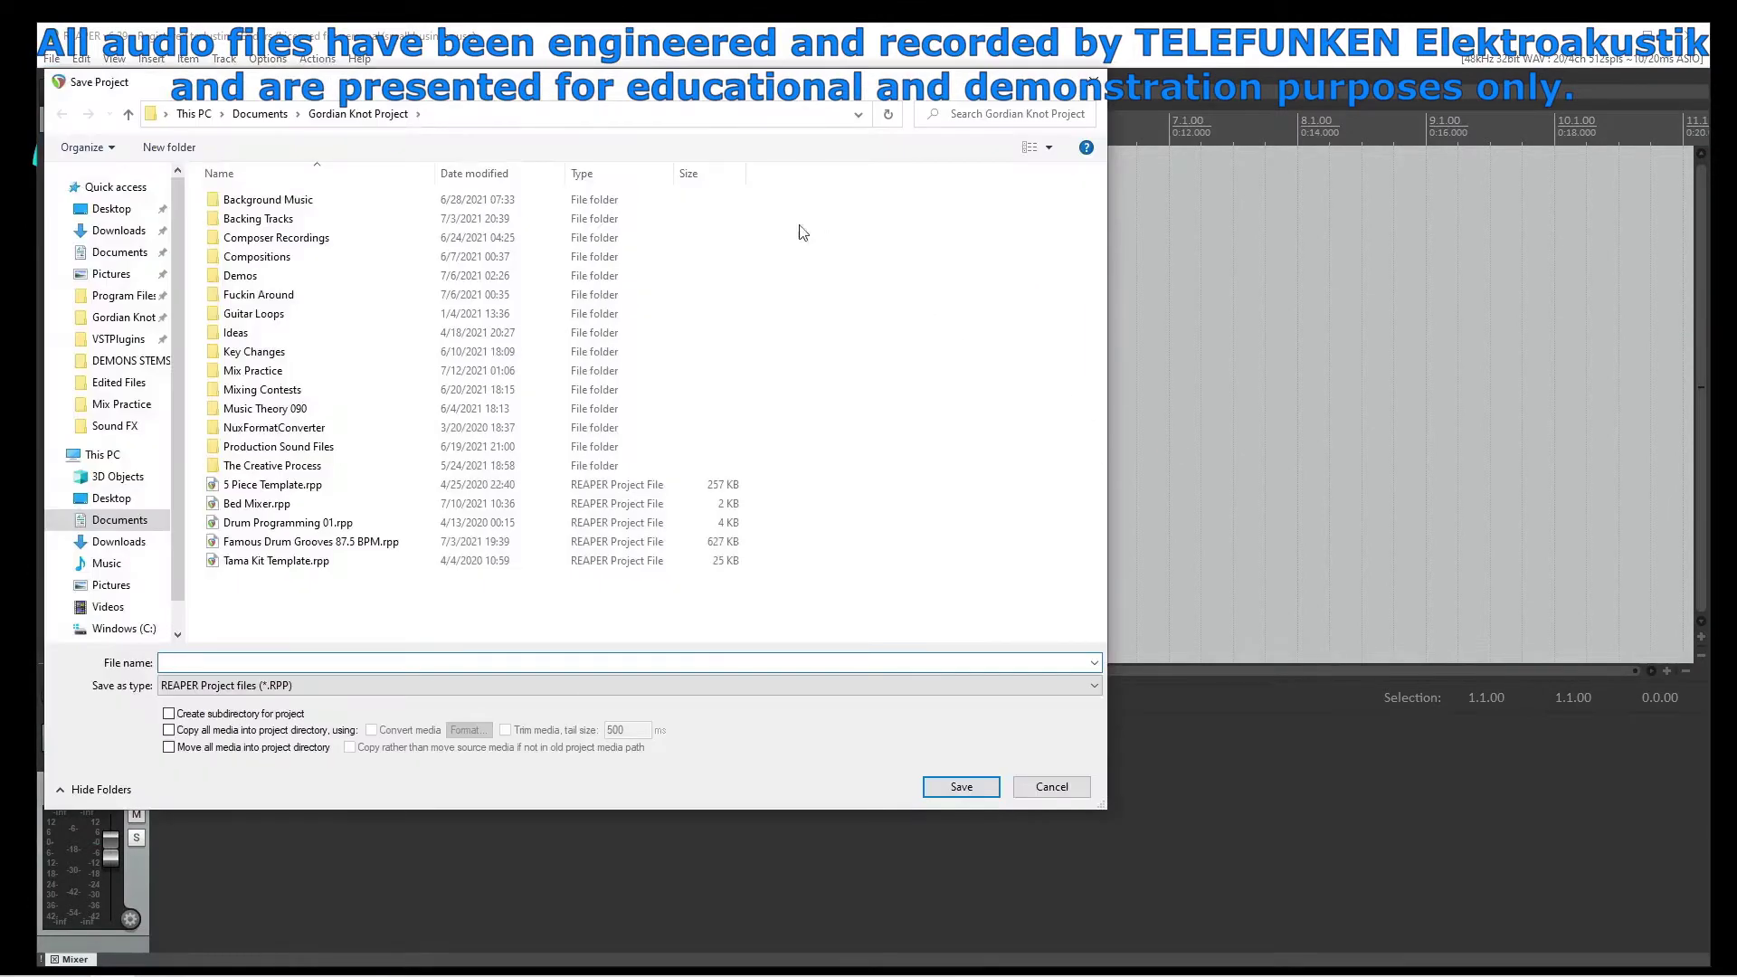
left_click_drag(530, 81, 784, 108)
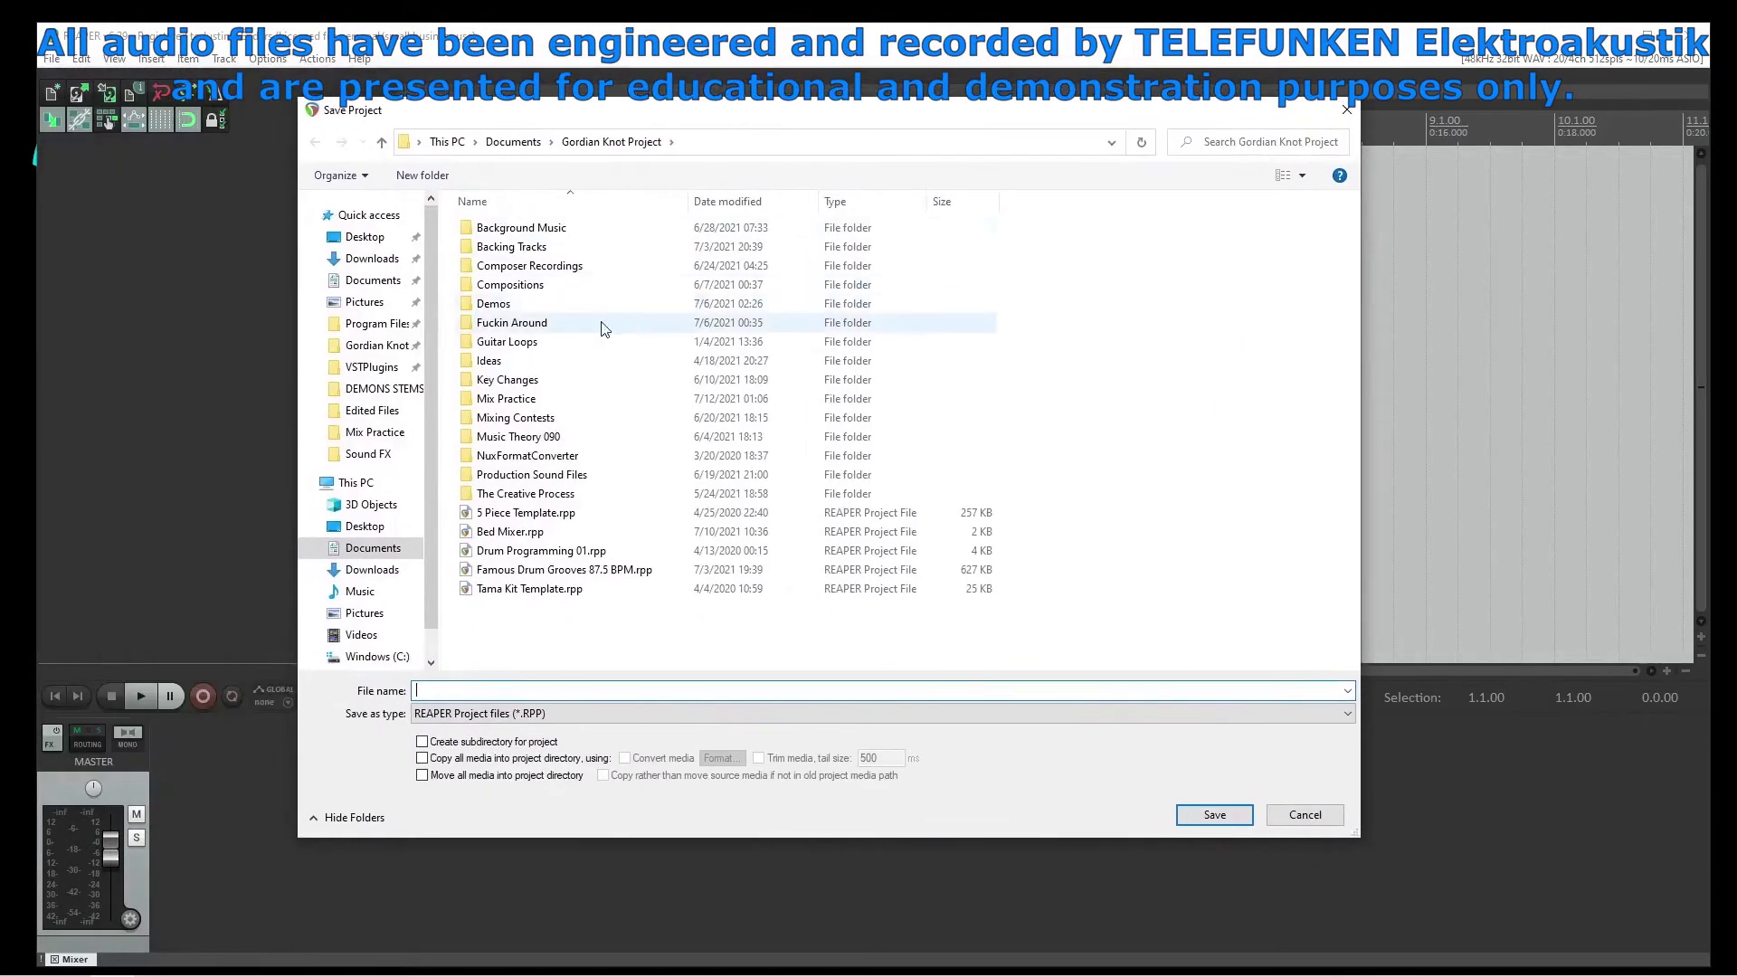
double_click(523, 401)
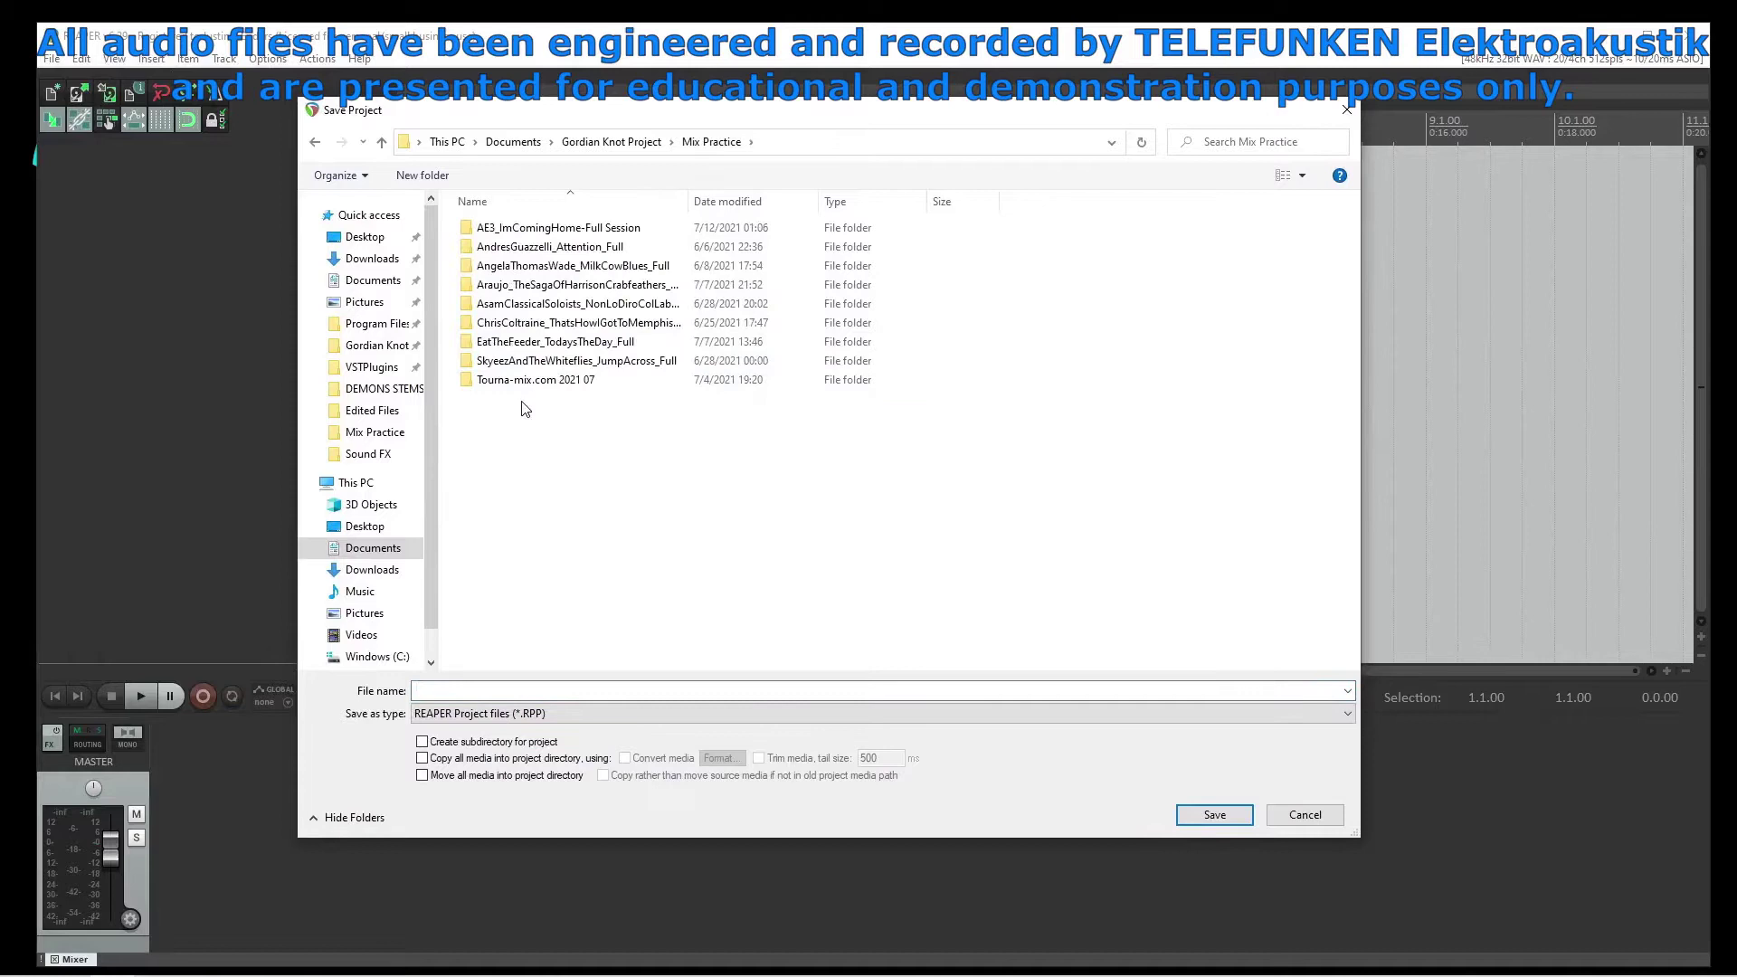
double_click(543, 228)
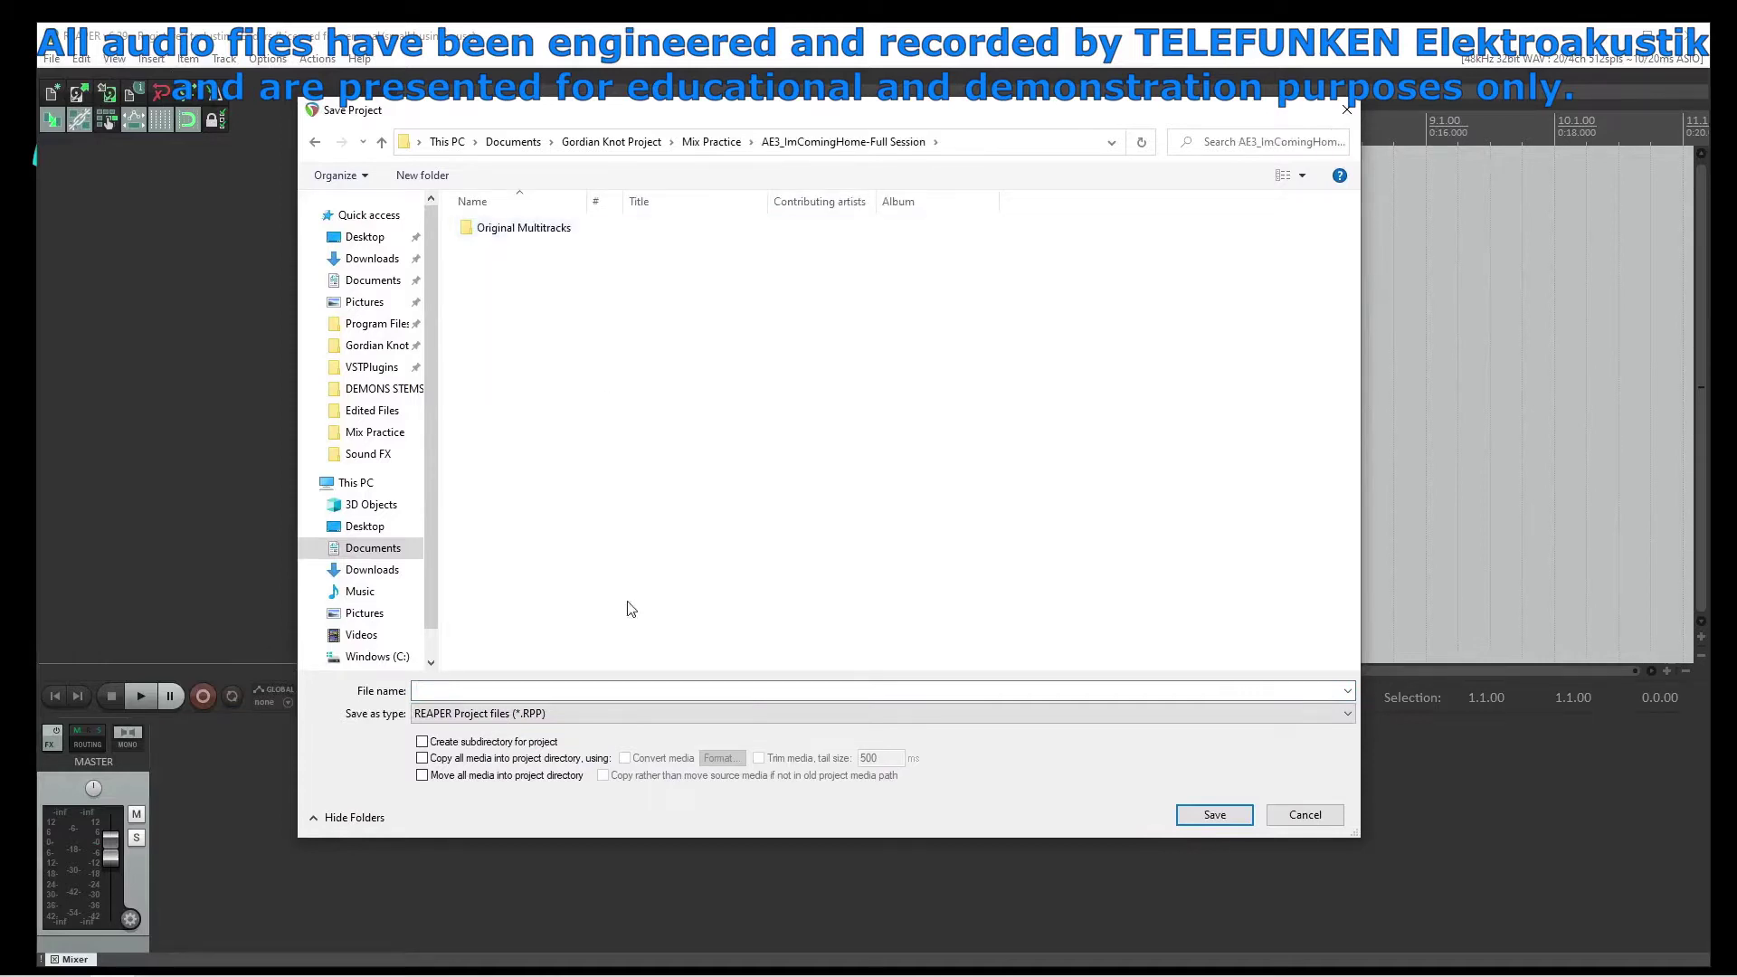
left_click(633, 691)
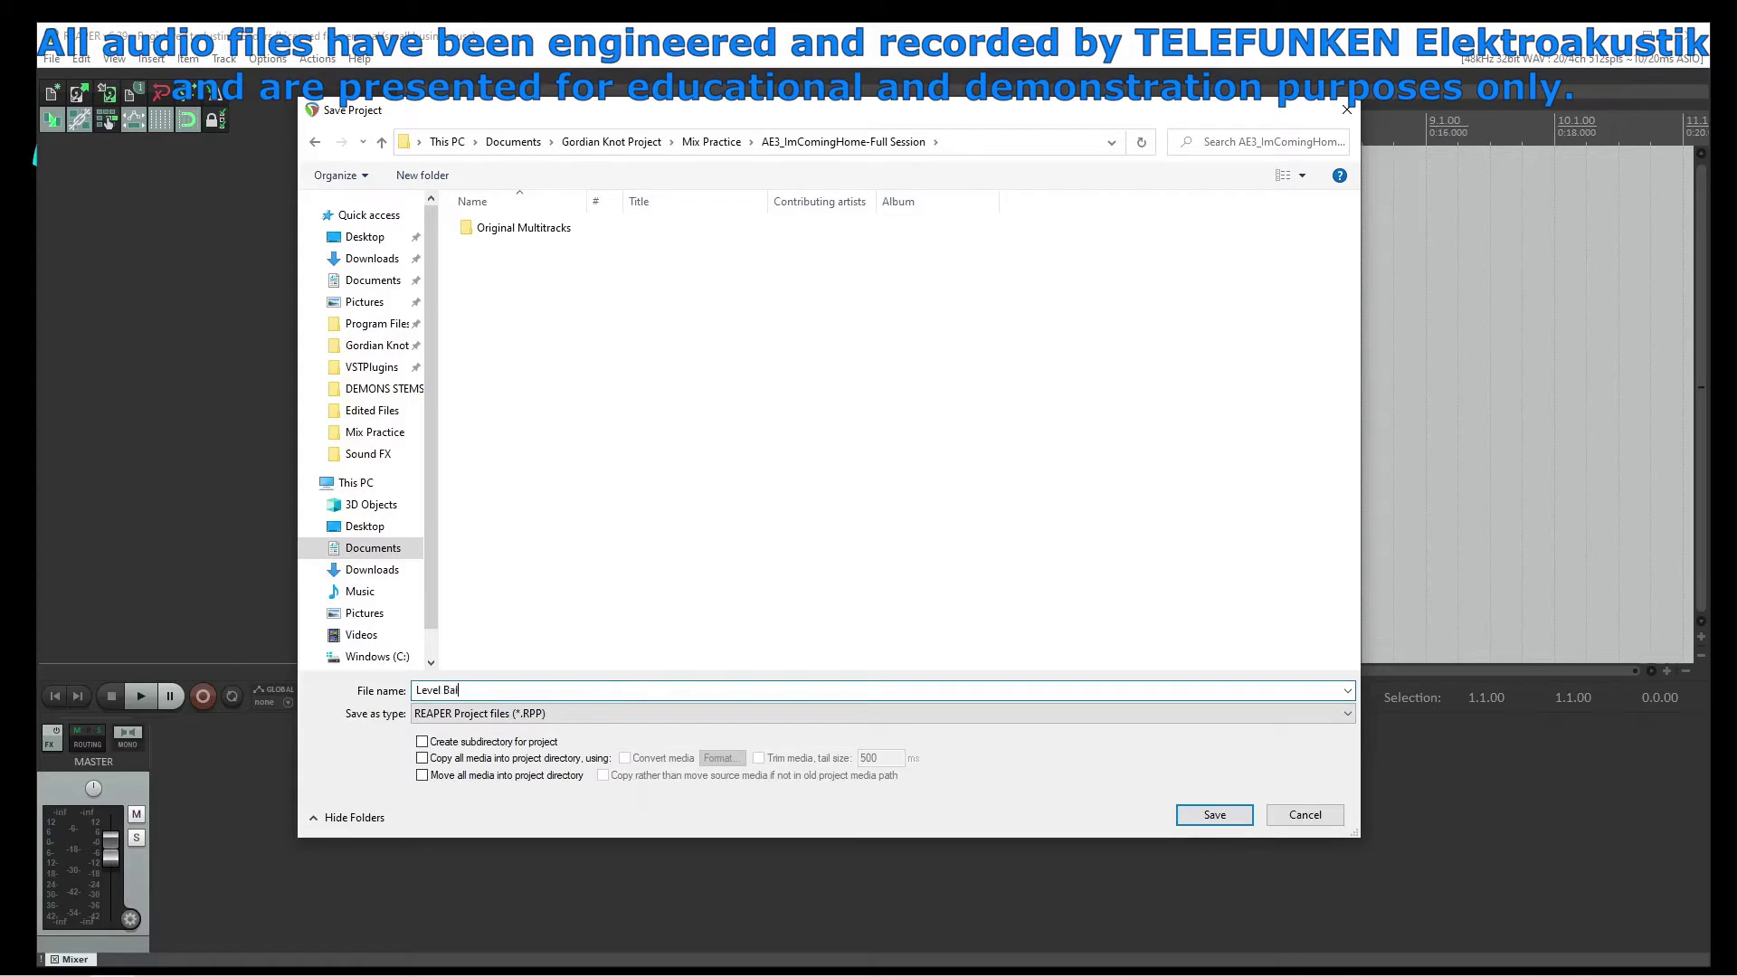
left_click(1213, 814)
Import all WAV files from the AE3_ImComingHome-Full Session's Original Multitracks folder, each onto its own track
left_click(151, 58)
left_click(171, 85)
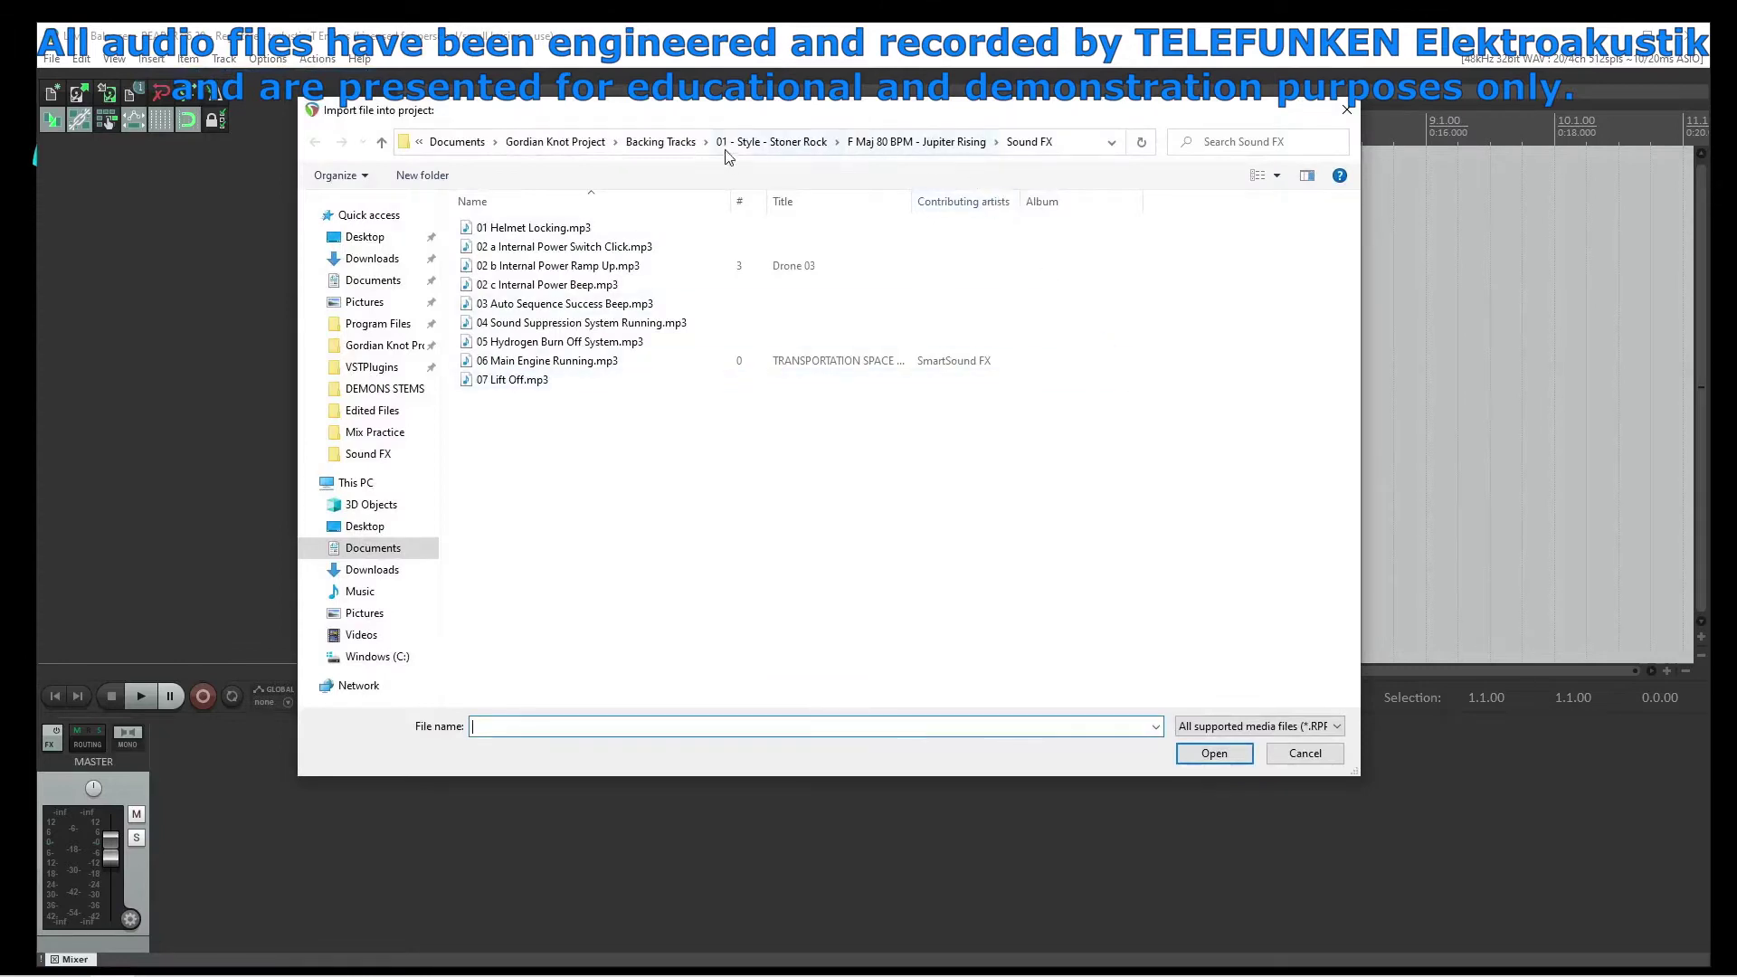
left_click(553, 145)
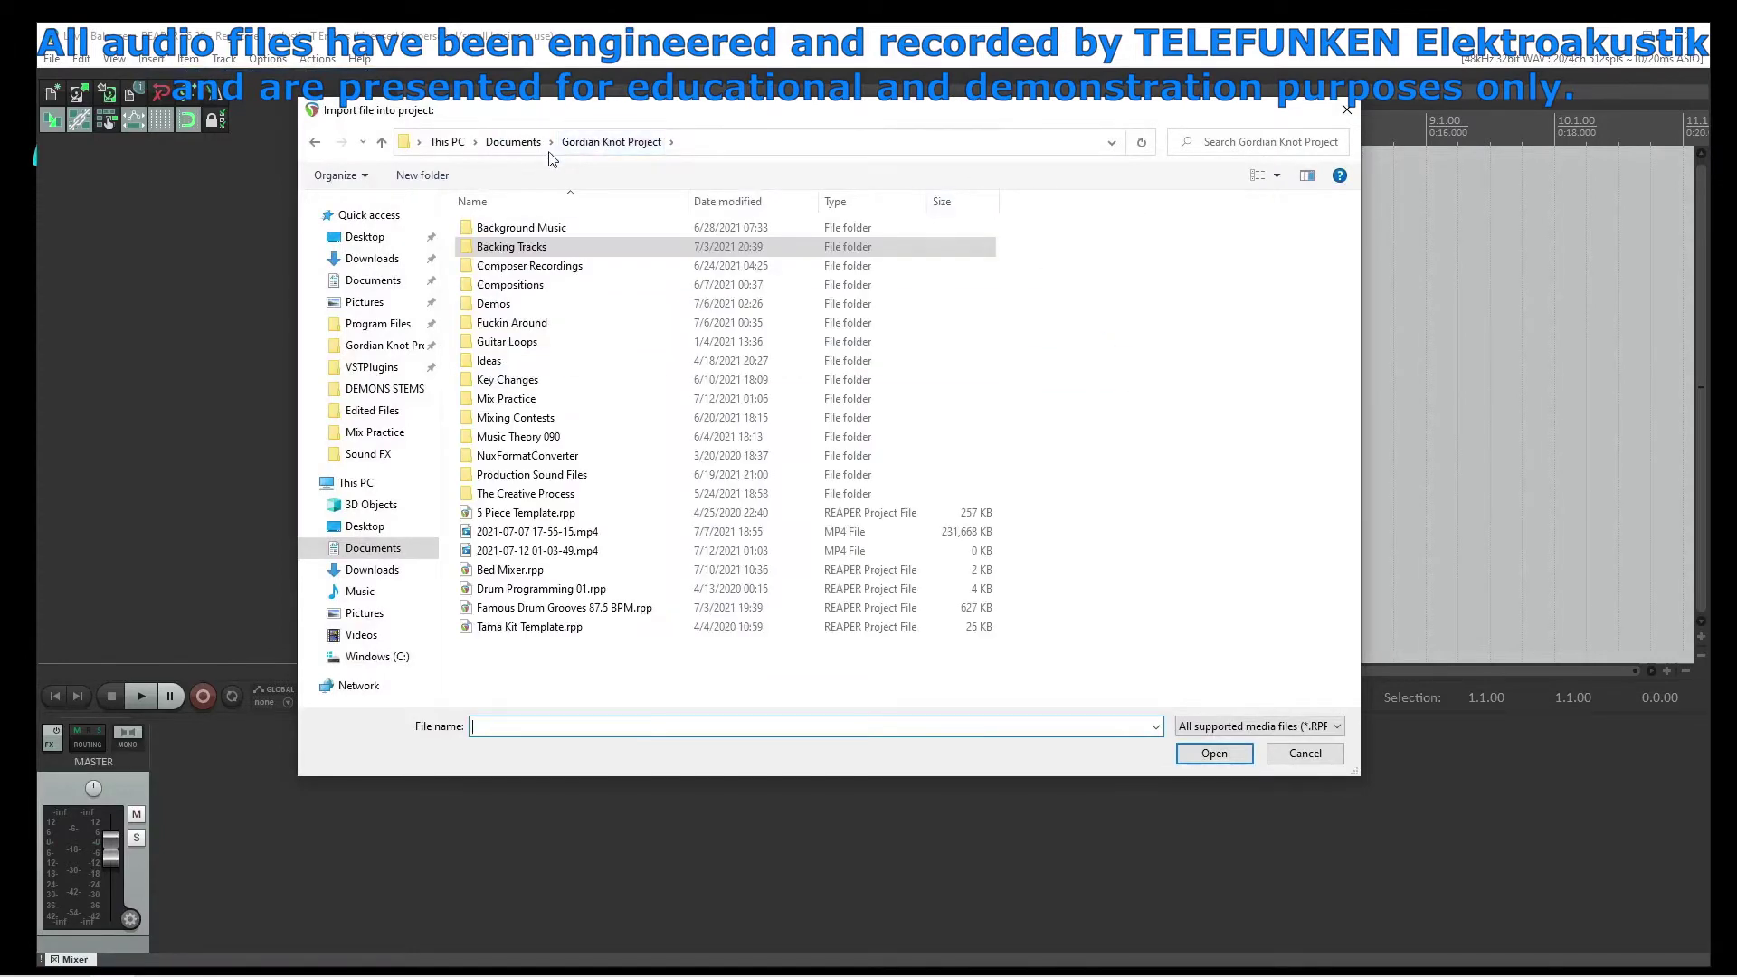
double_click(509, 403)
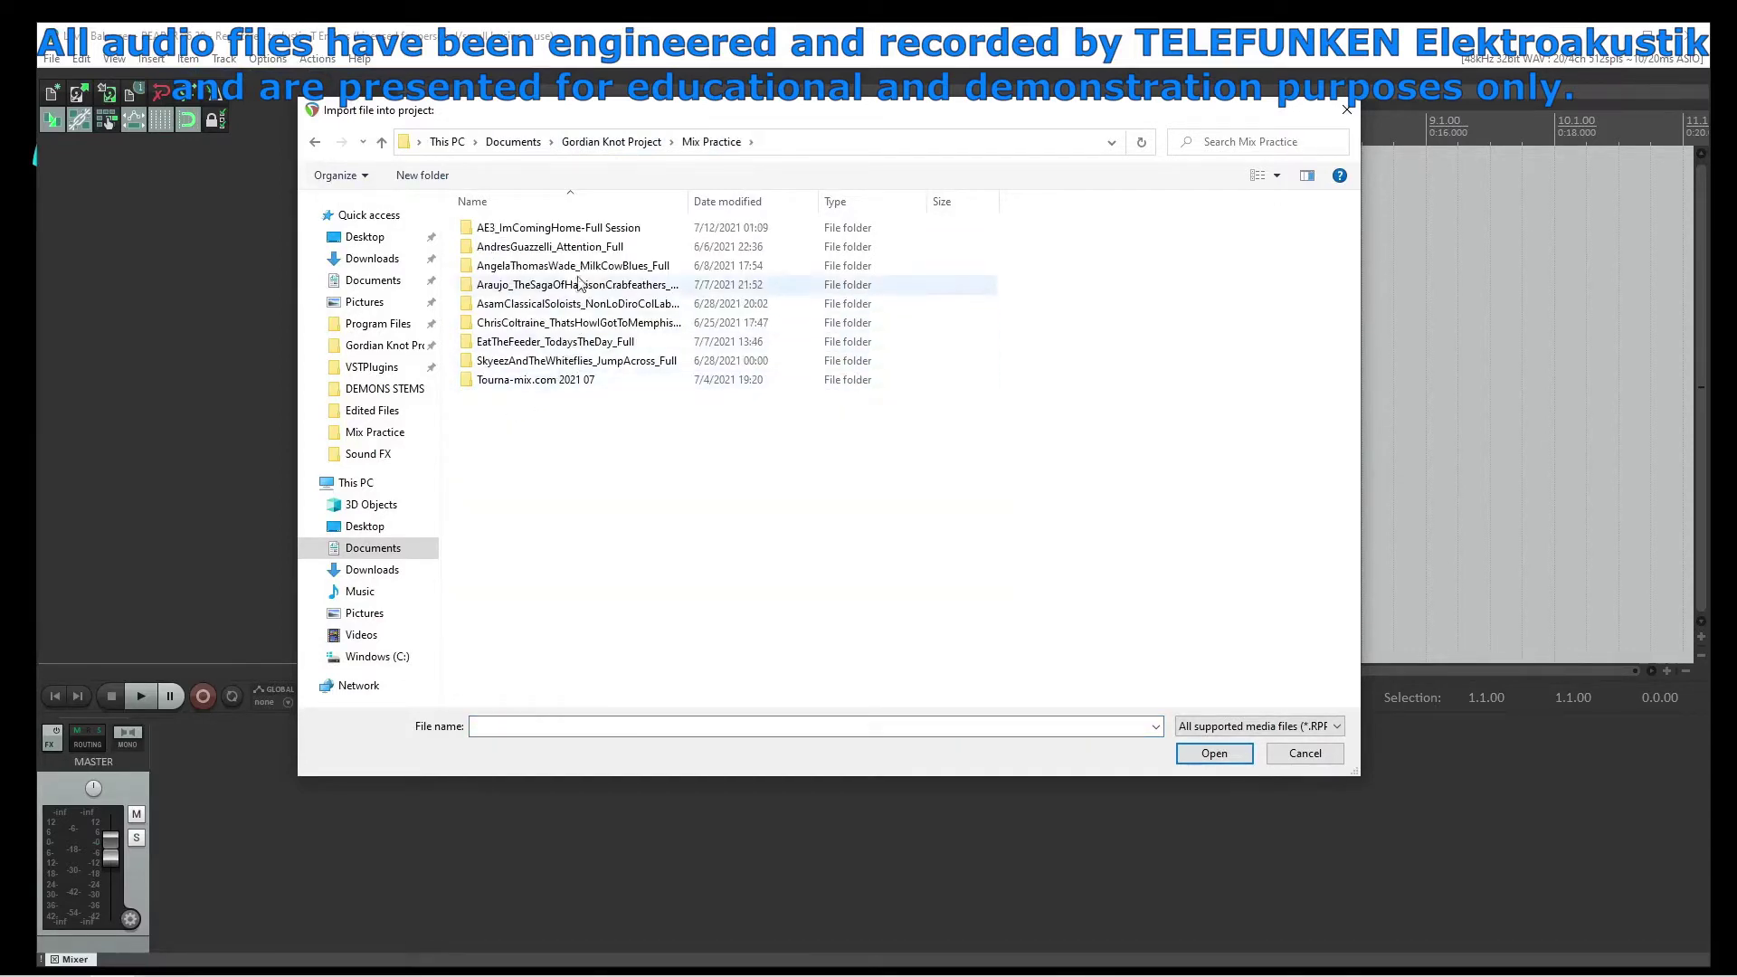
double_click(576, 233)
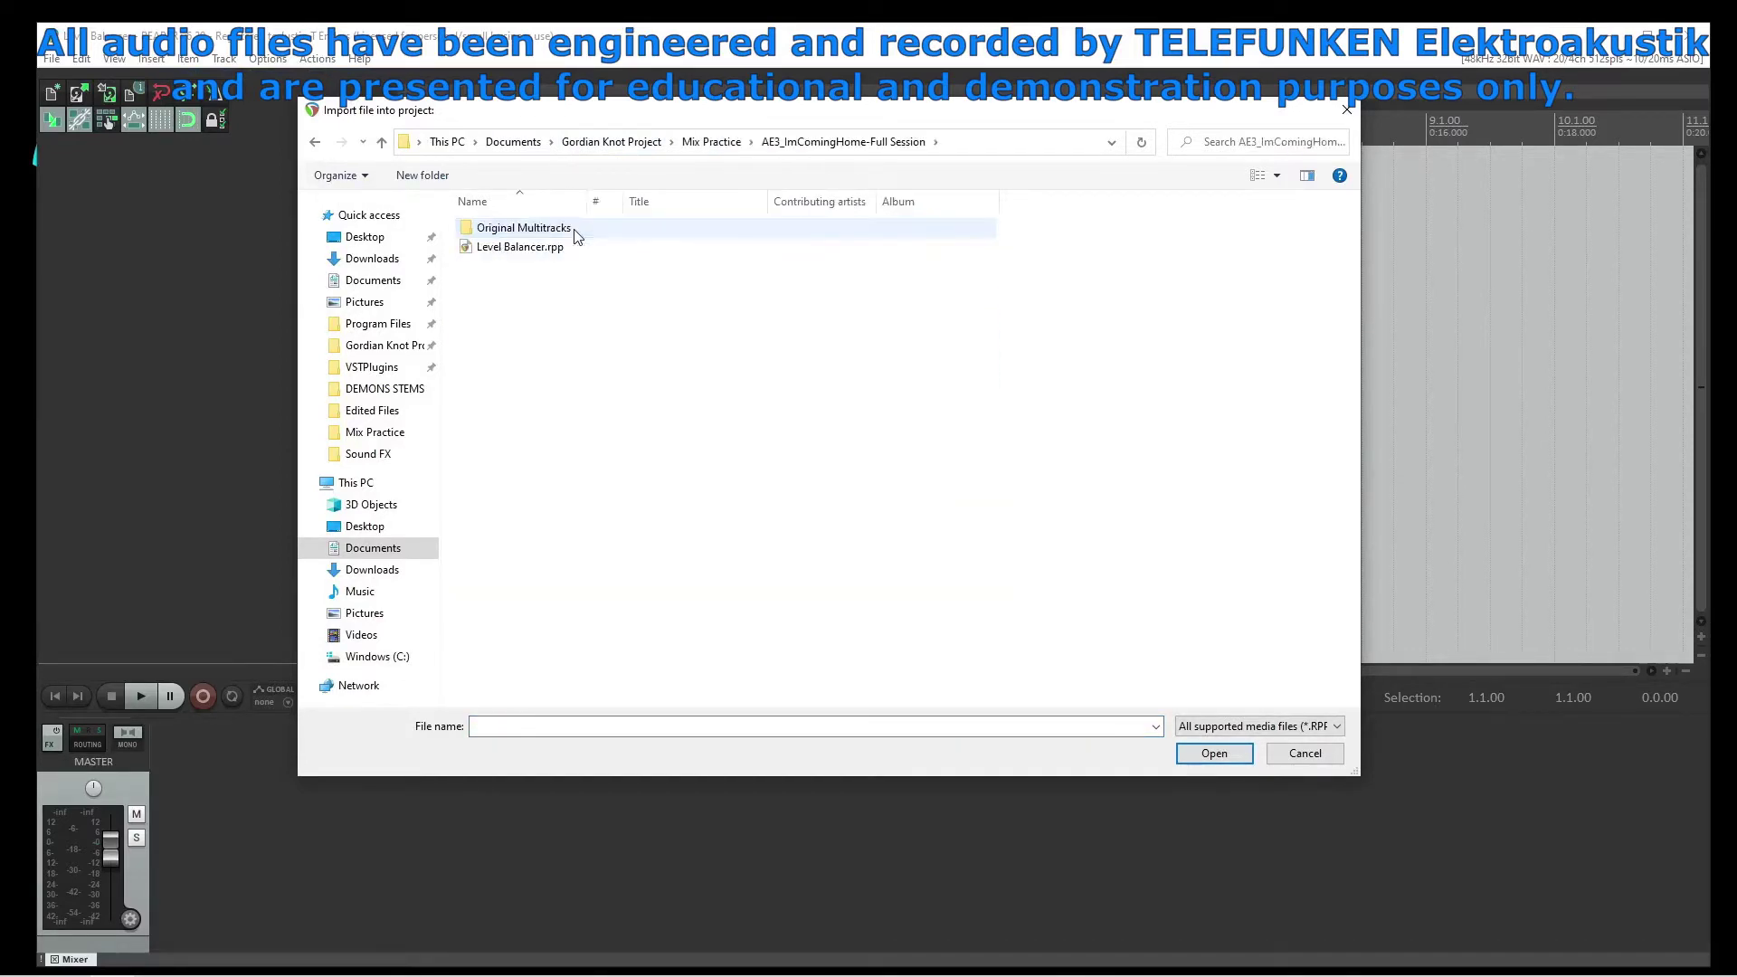
double_click(523, 228)
key("ctrl+a")
key("Return")
left_click(663, 349)
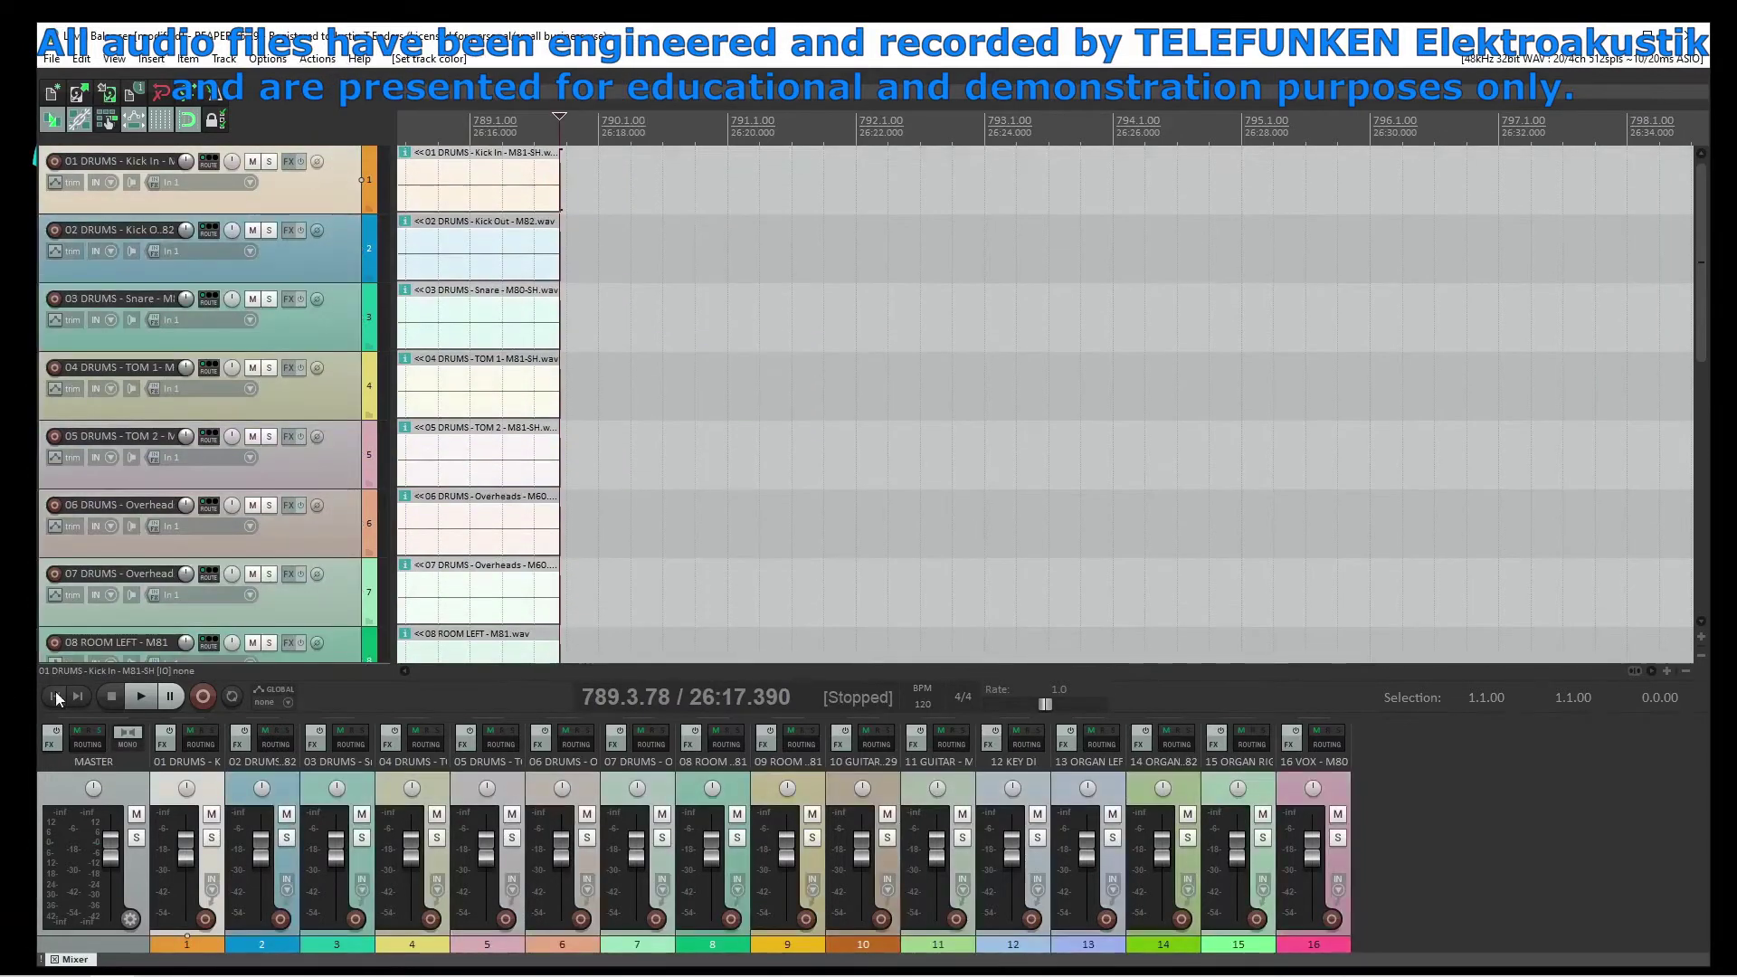
Play the imported session from the project start and enlarge the mixer so the FX insert slots show
left_click(55, 696)
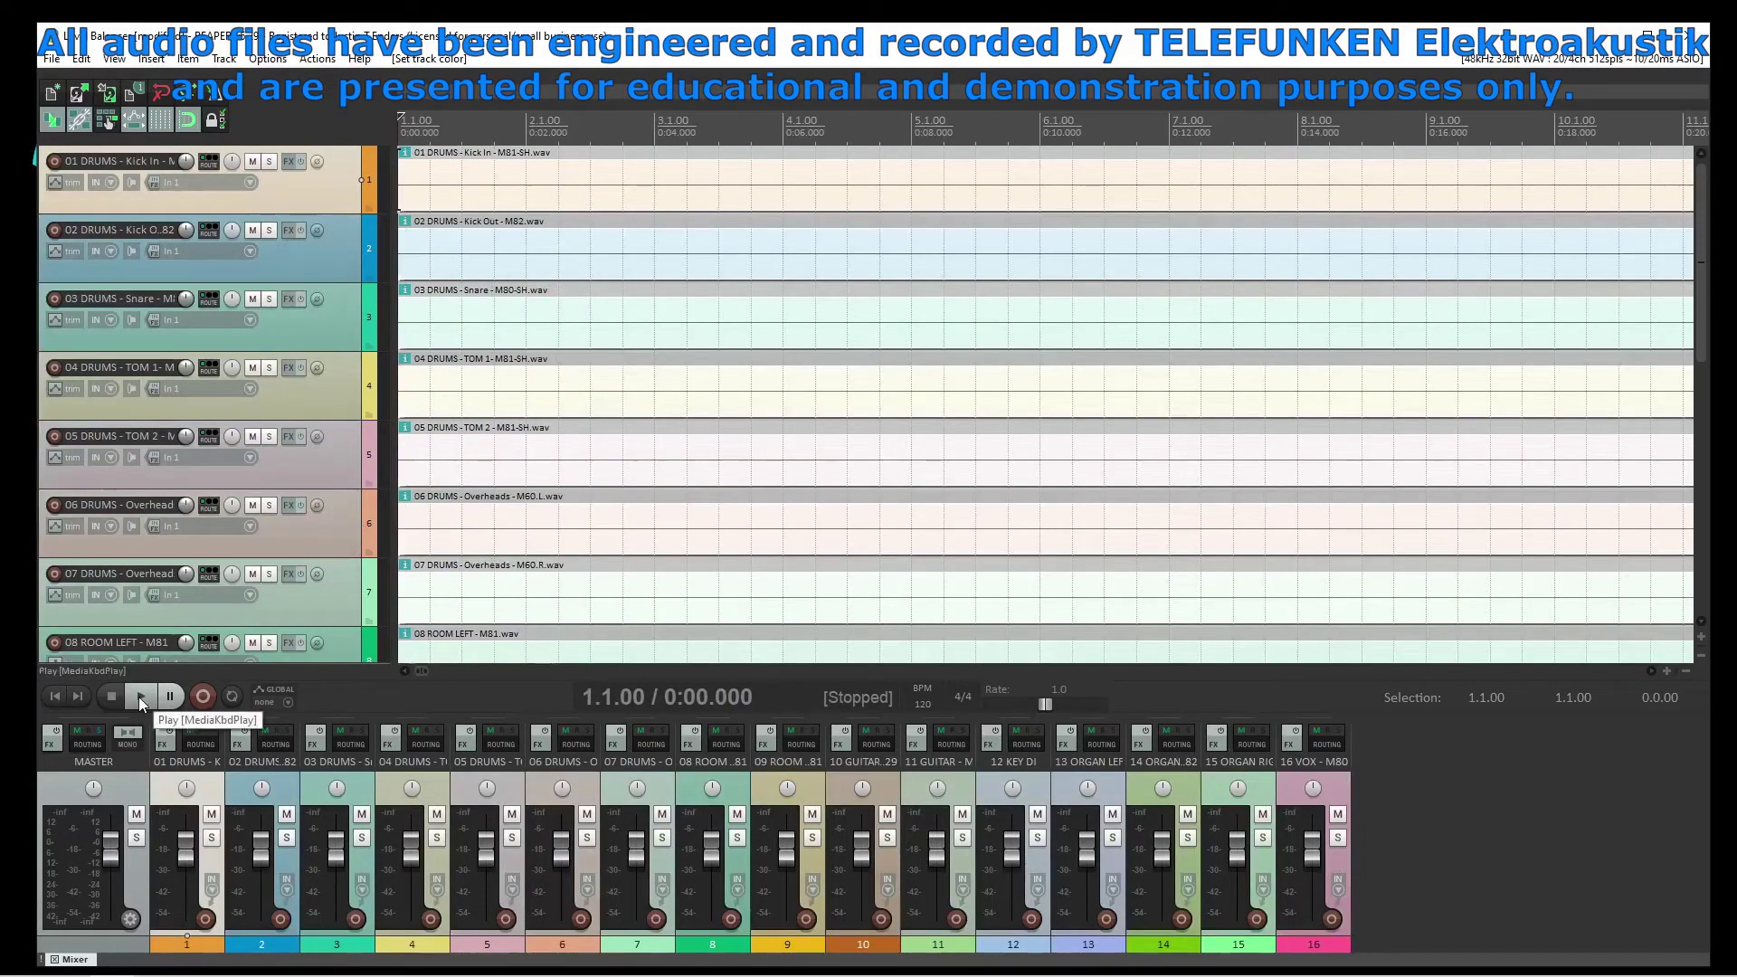
left_click(138, 697)
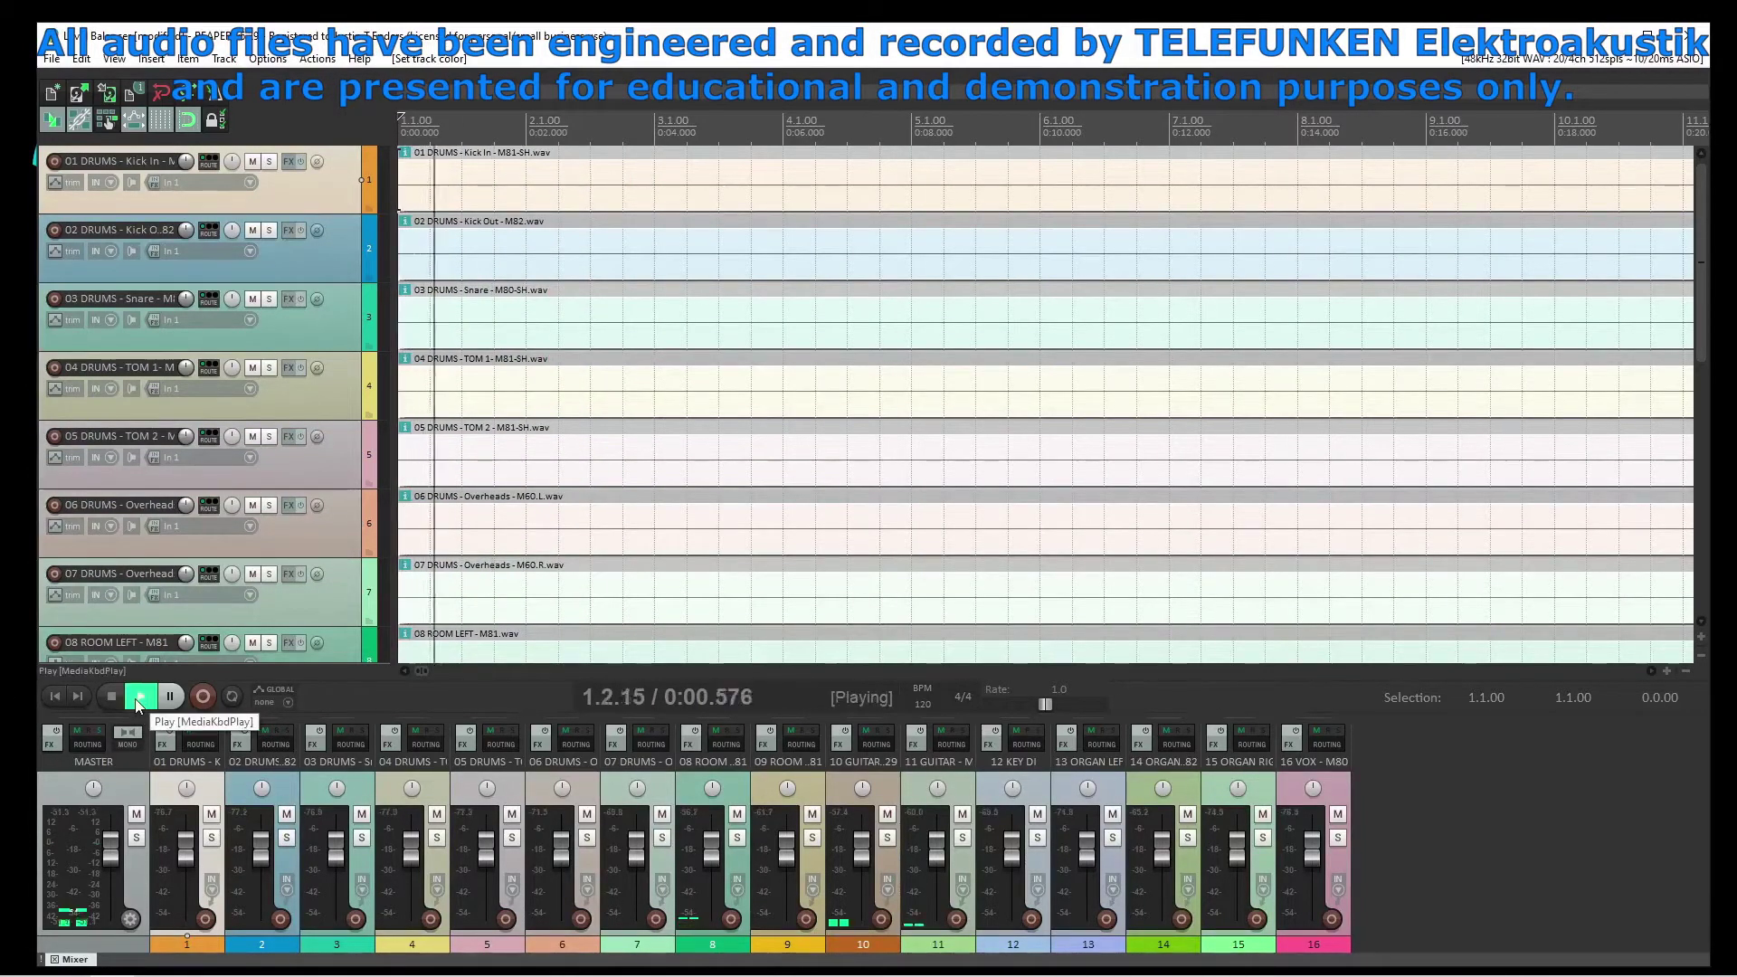
scroll(111, 863, "down", 5)
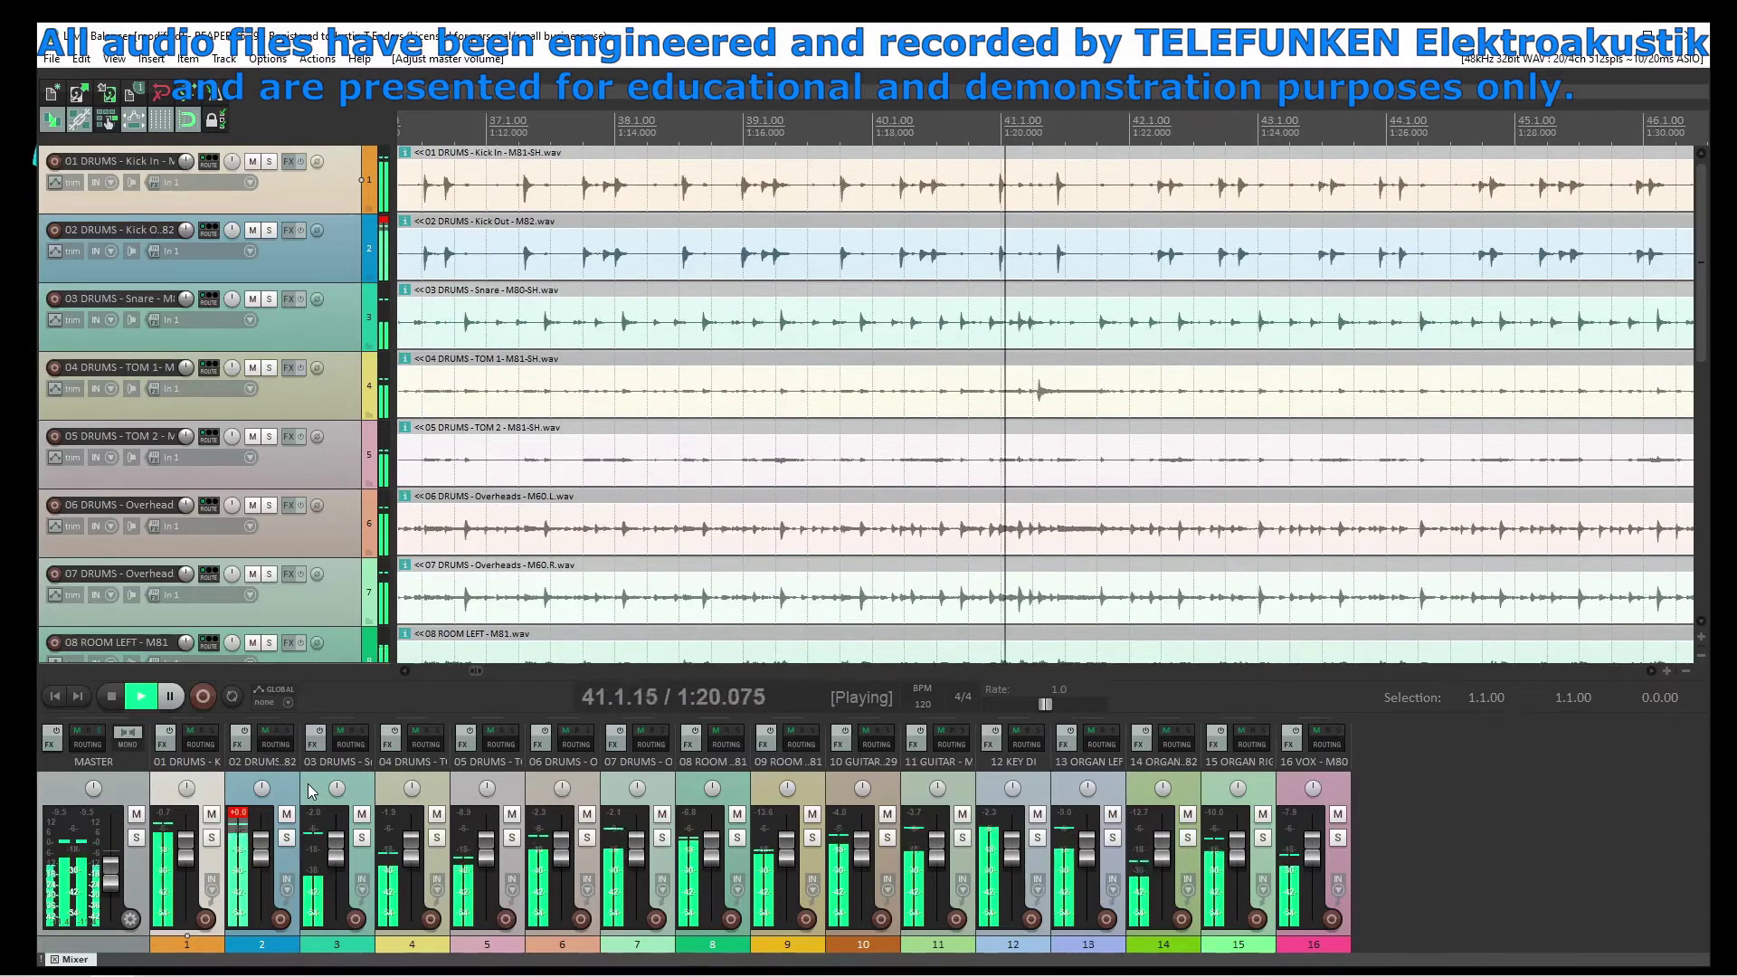
left_click_drag(844, 715, 845, 535)
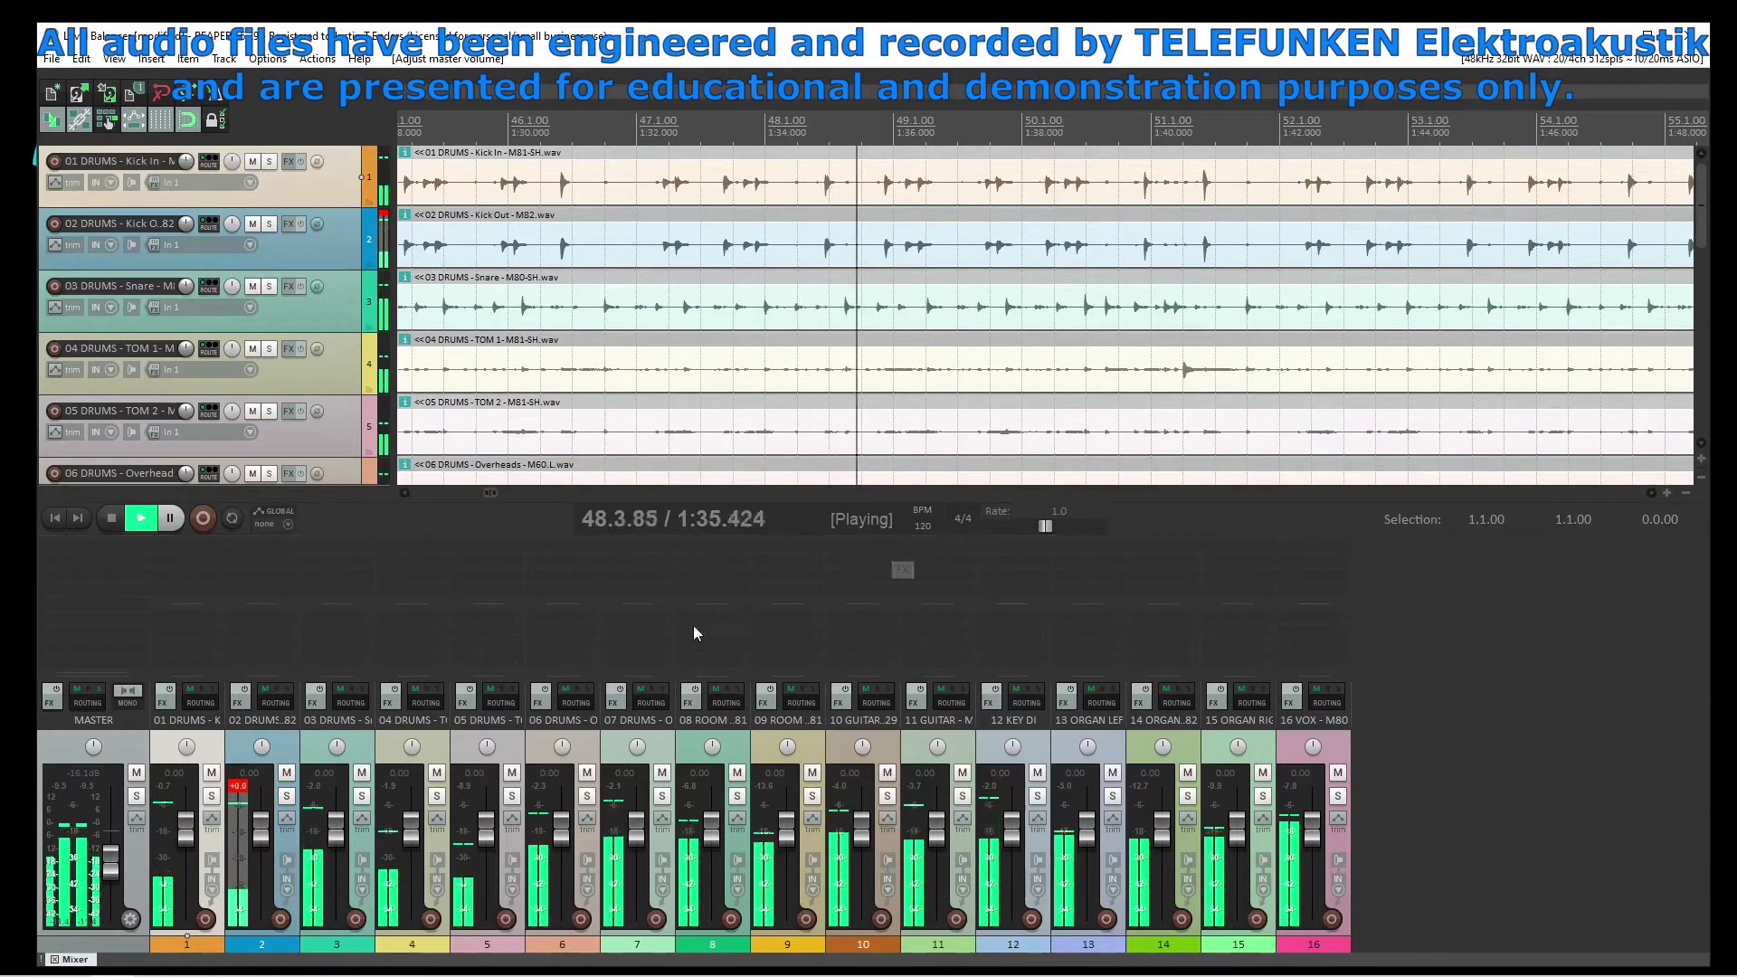
Insert the ReaGate plug-in on the Kick In track and copy it to drum tracks 2 through 7
left_click(185, 551)
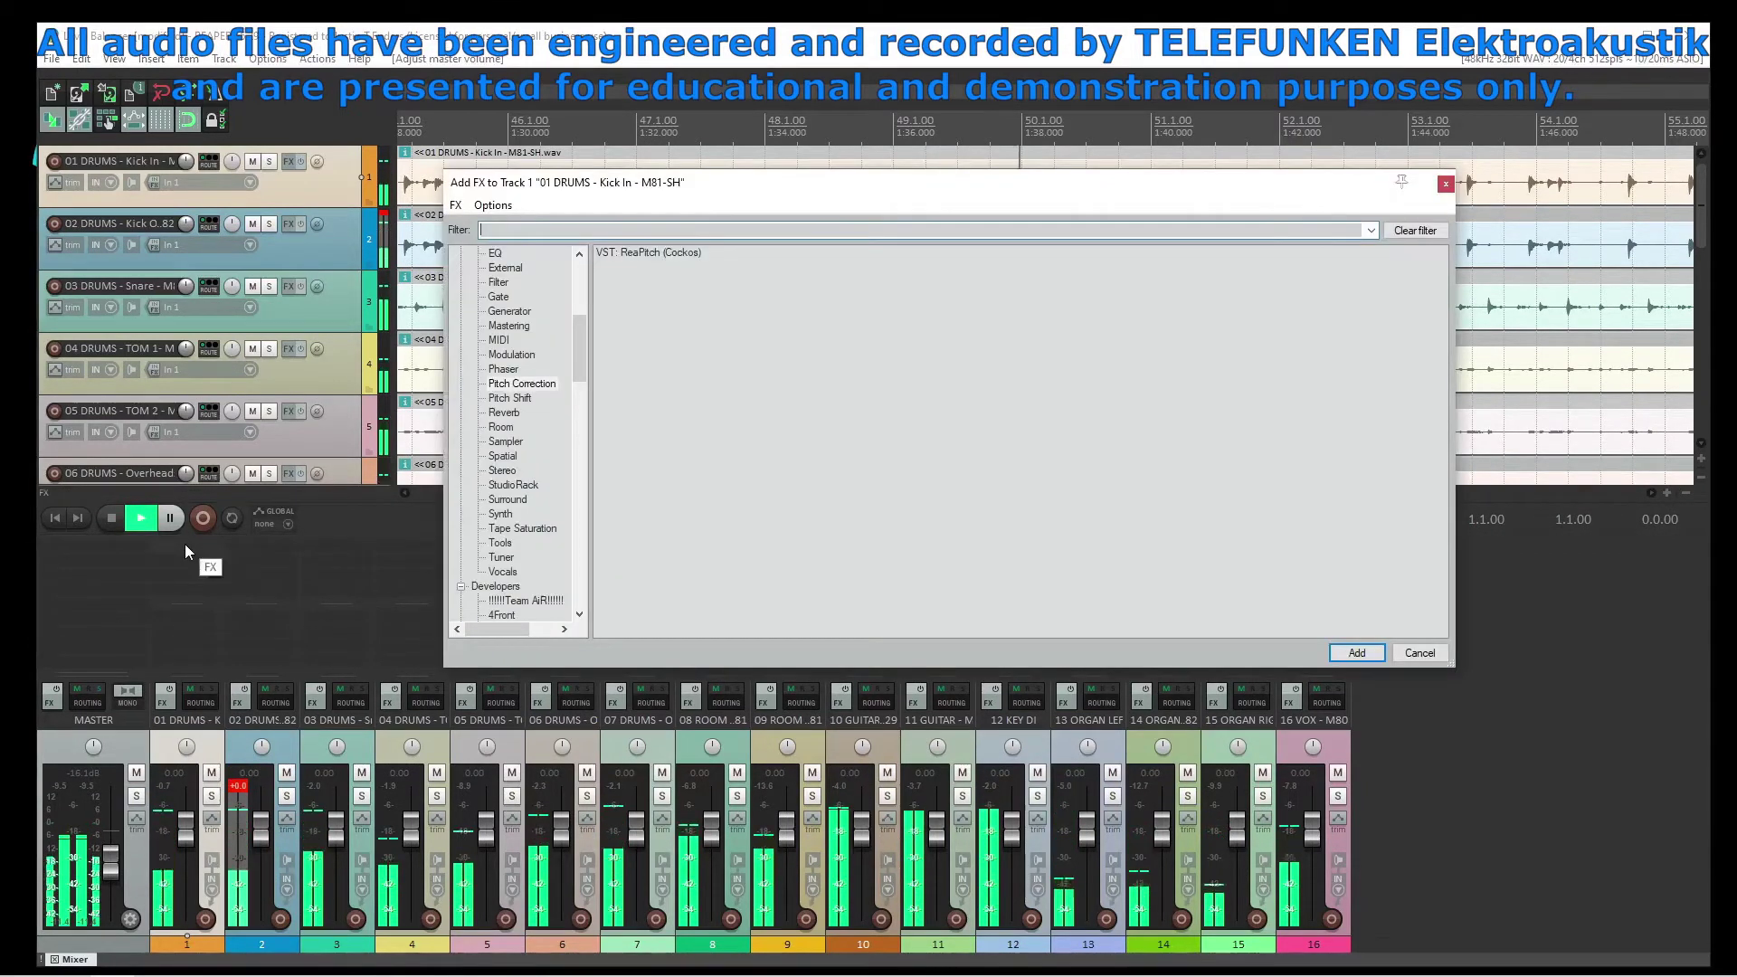
left_click(497, 297)
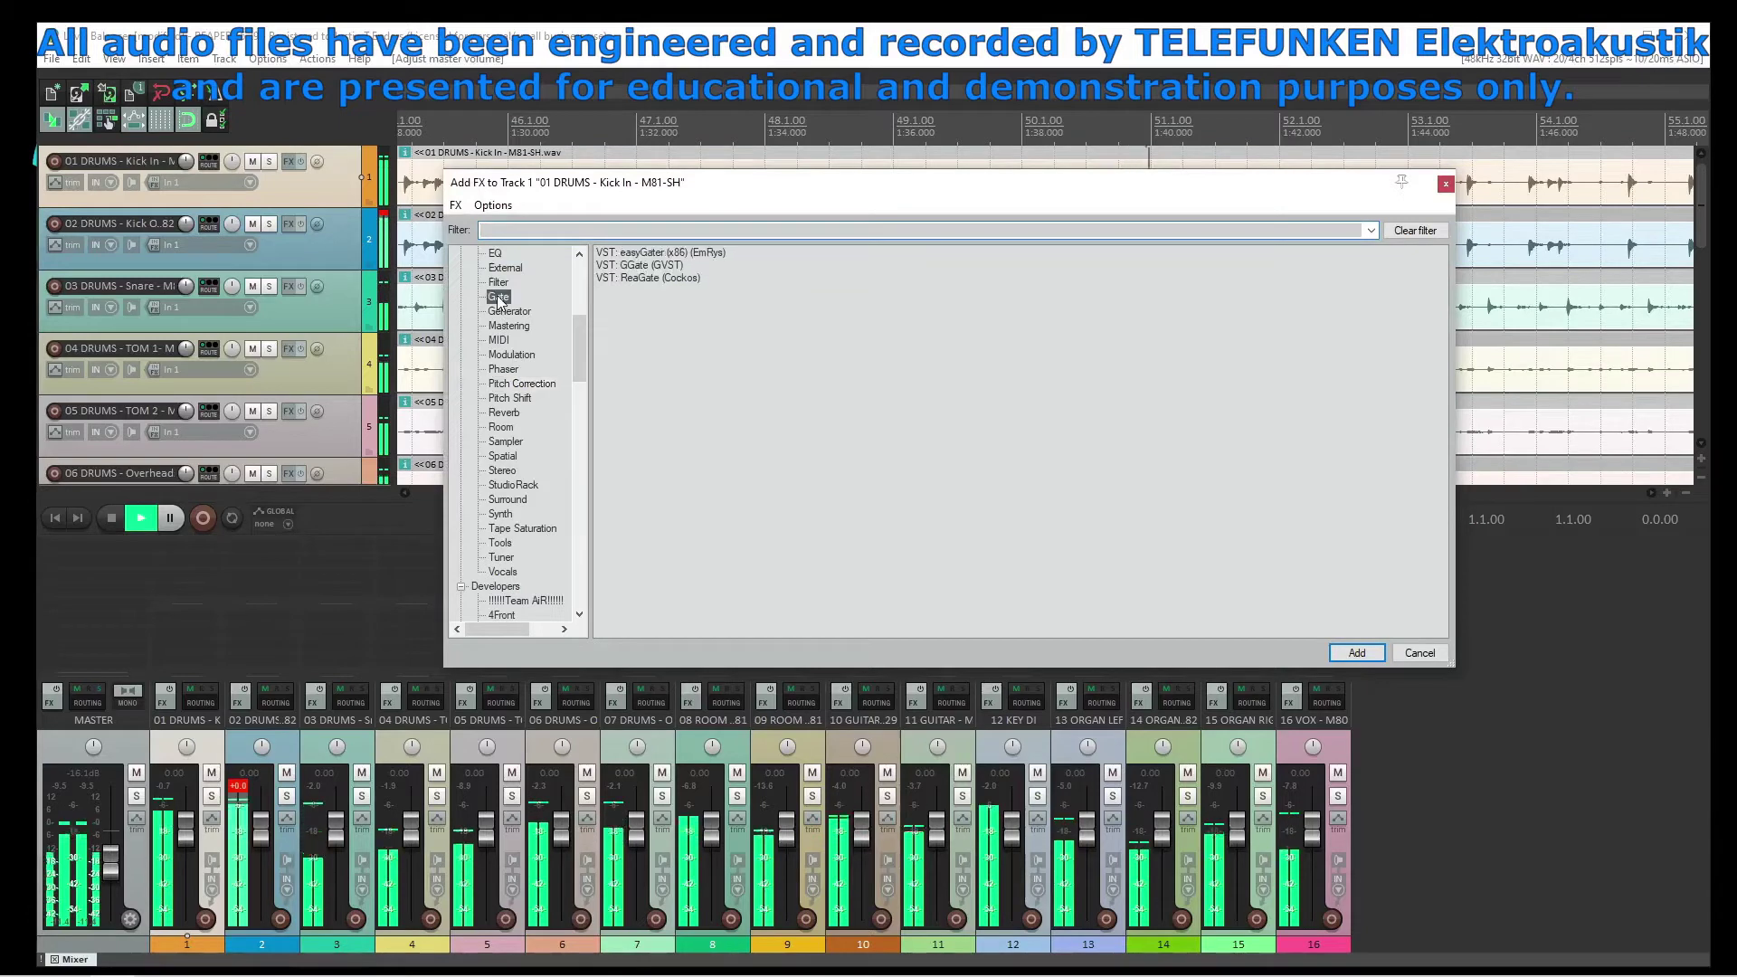
left_click(651, 276)
left_click(1354, 653)
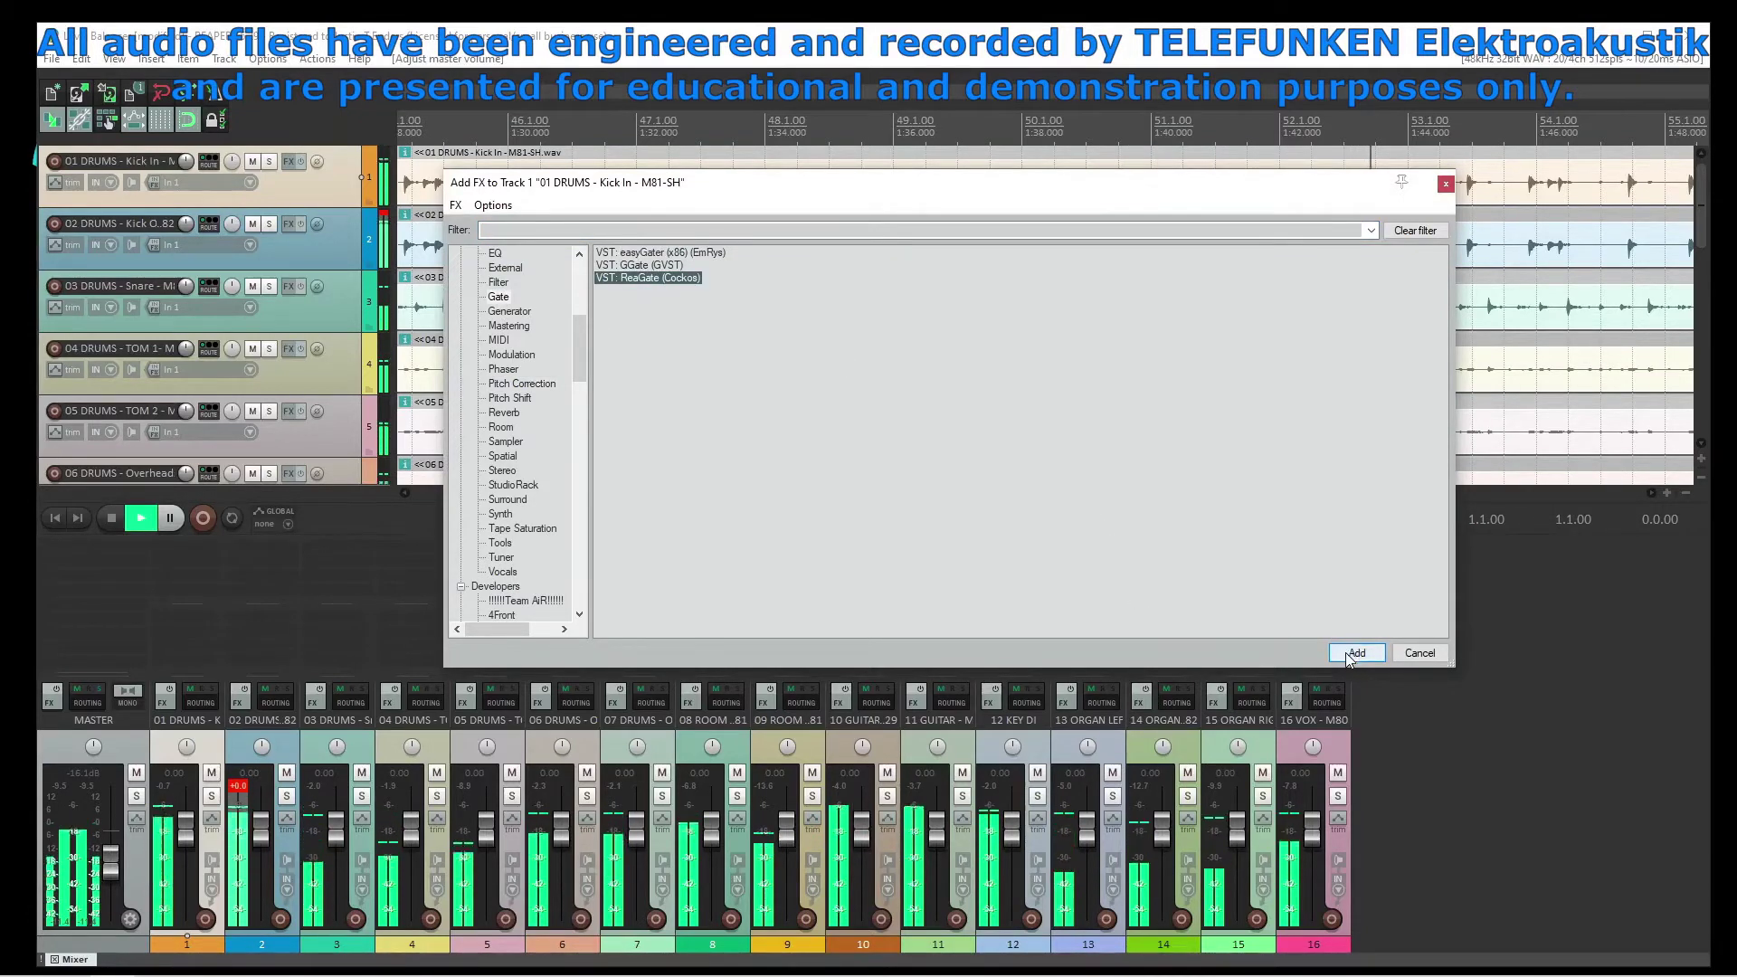
left_click_drag(187, 545, 338, 545)
left_click_drag(337, 545, 638, 546)
left_click(187, 546)
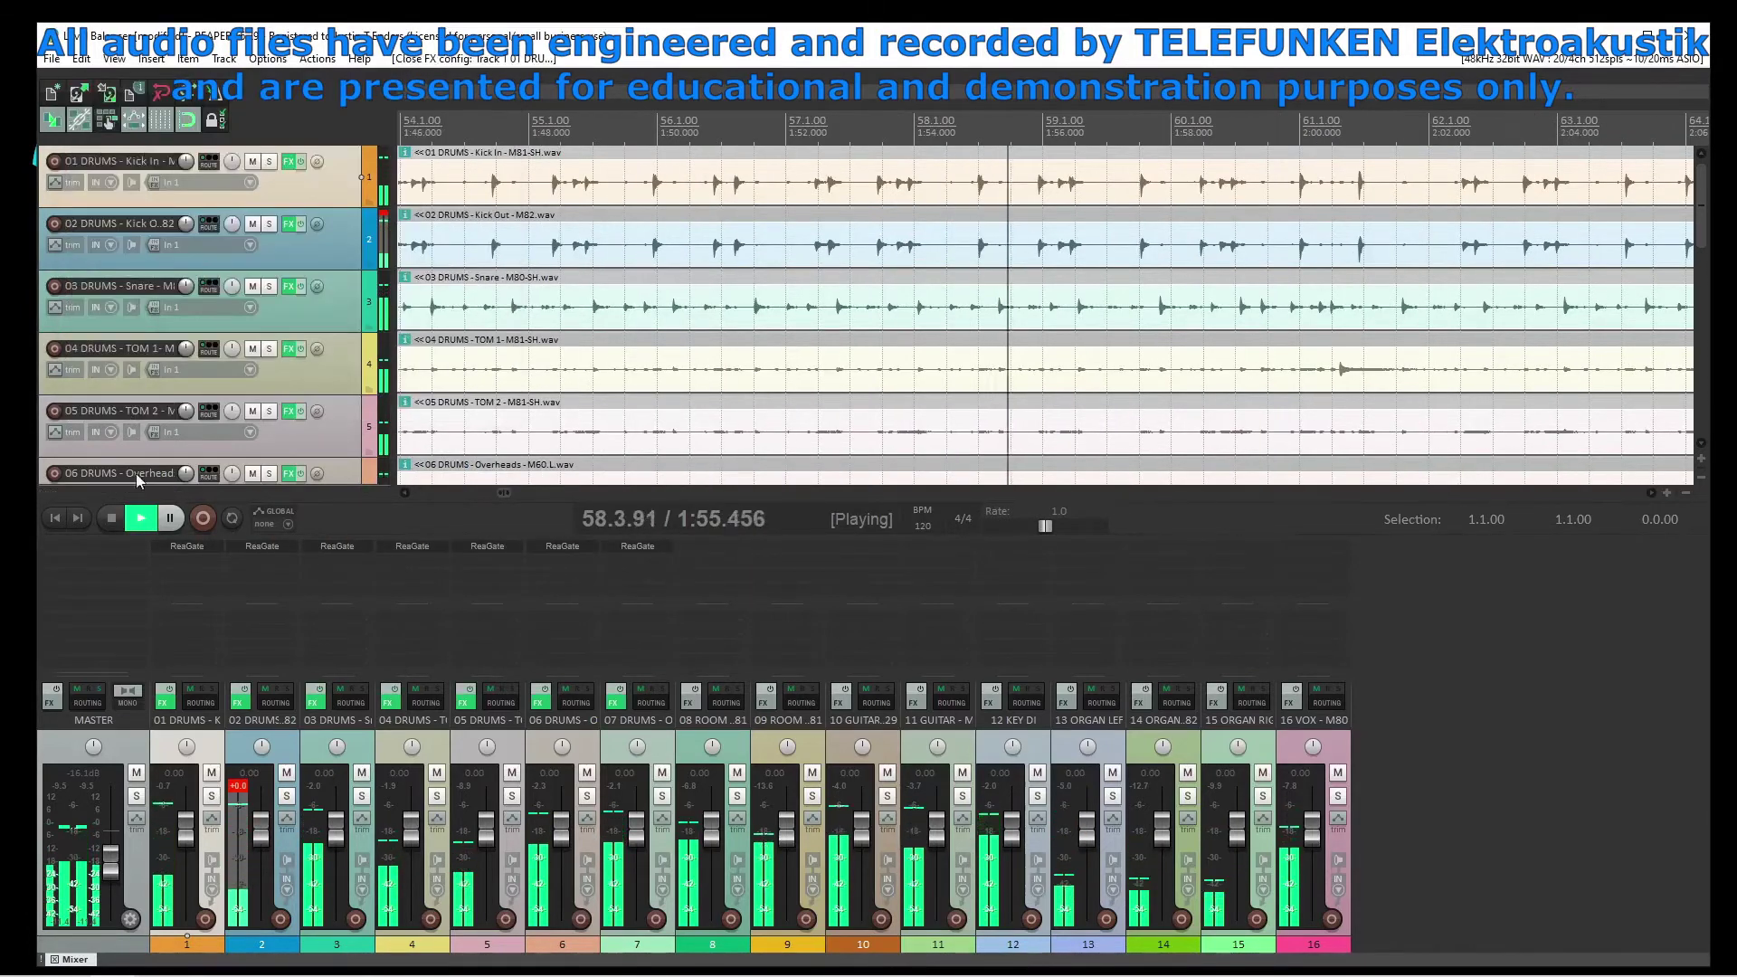
Add the TDR Nova equalizer below ReaGate on the Kick In track
double_click(178, 563)
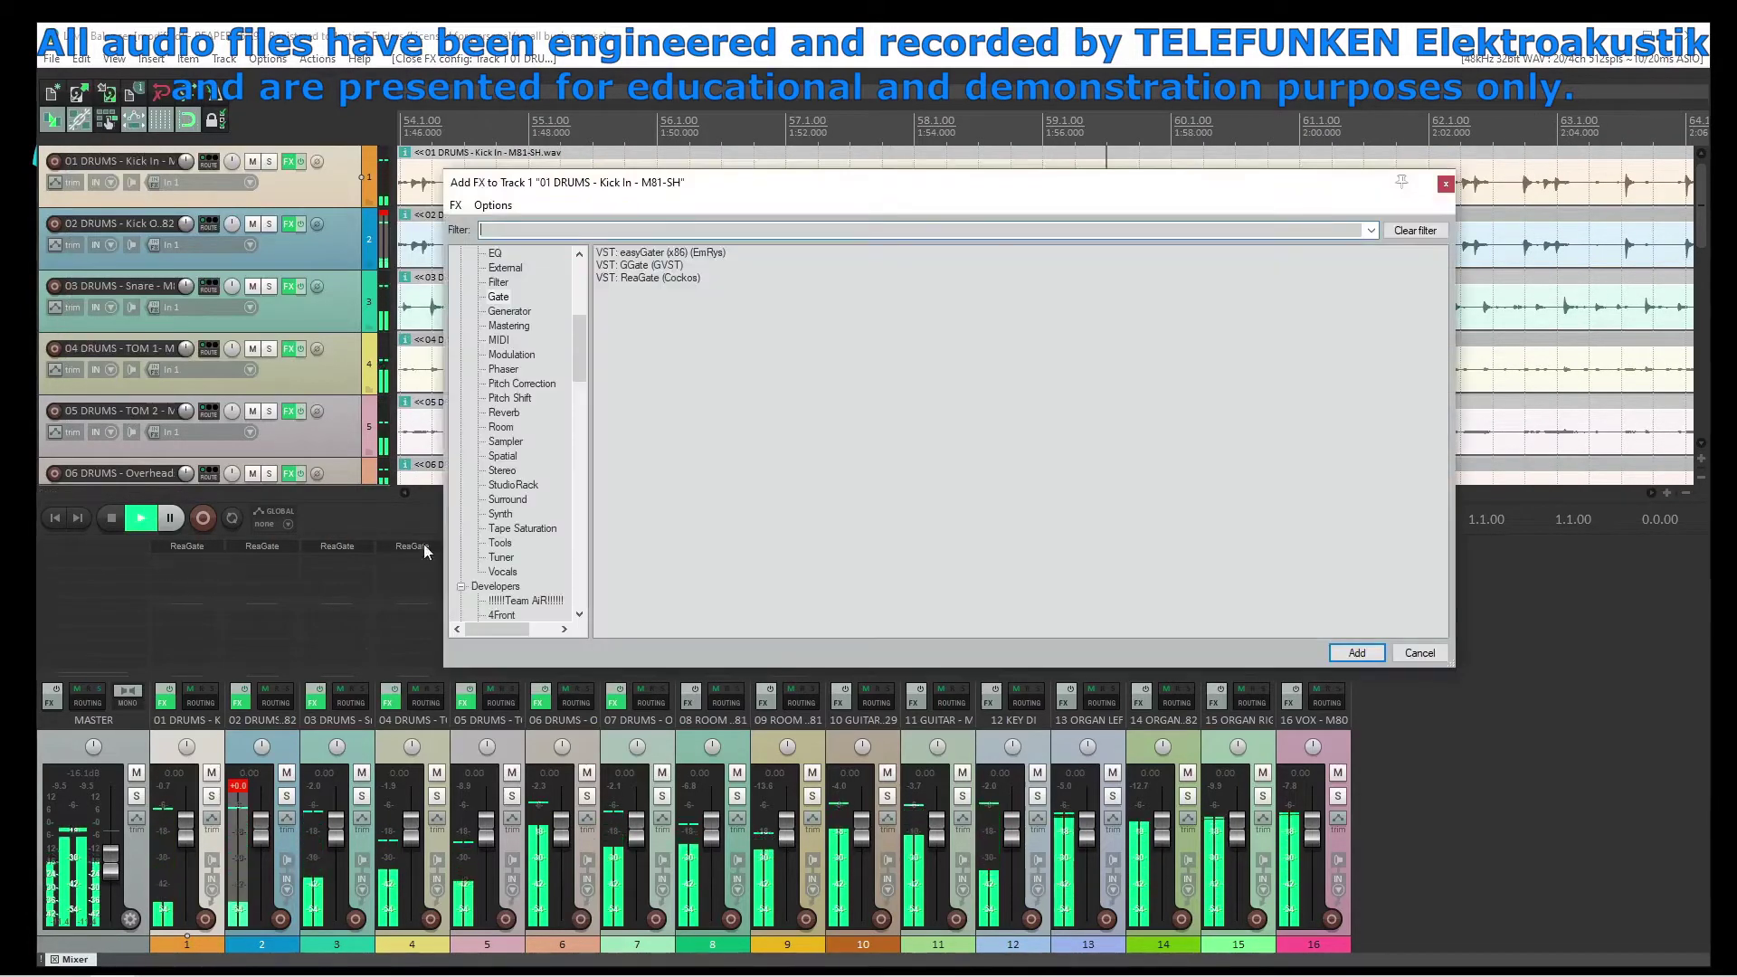
scroll(497, 262, "up", 1)
left_click(494, 298)
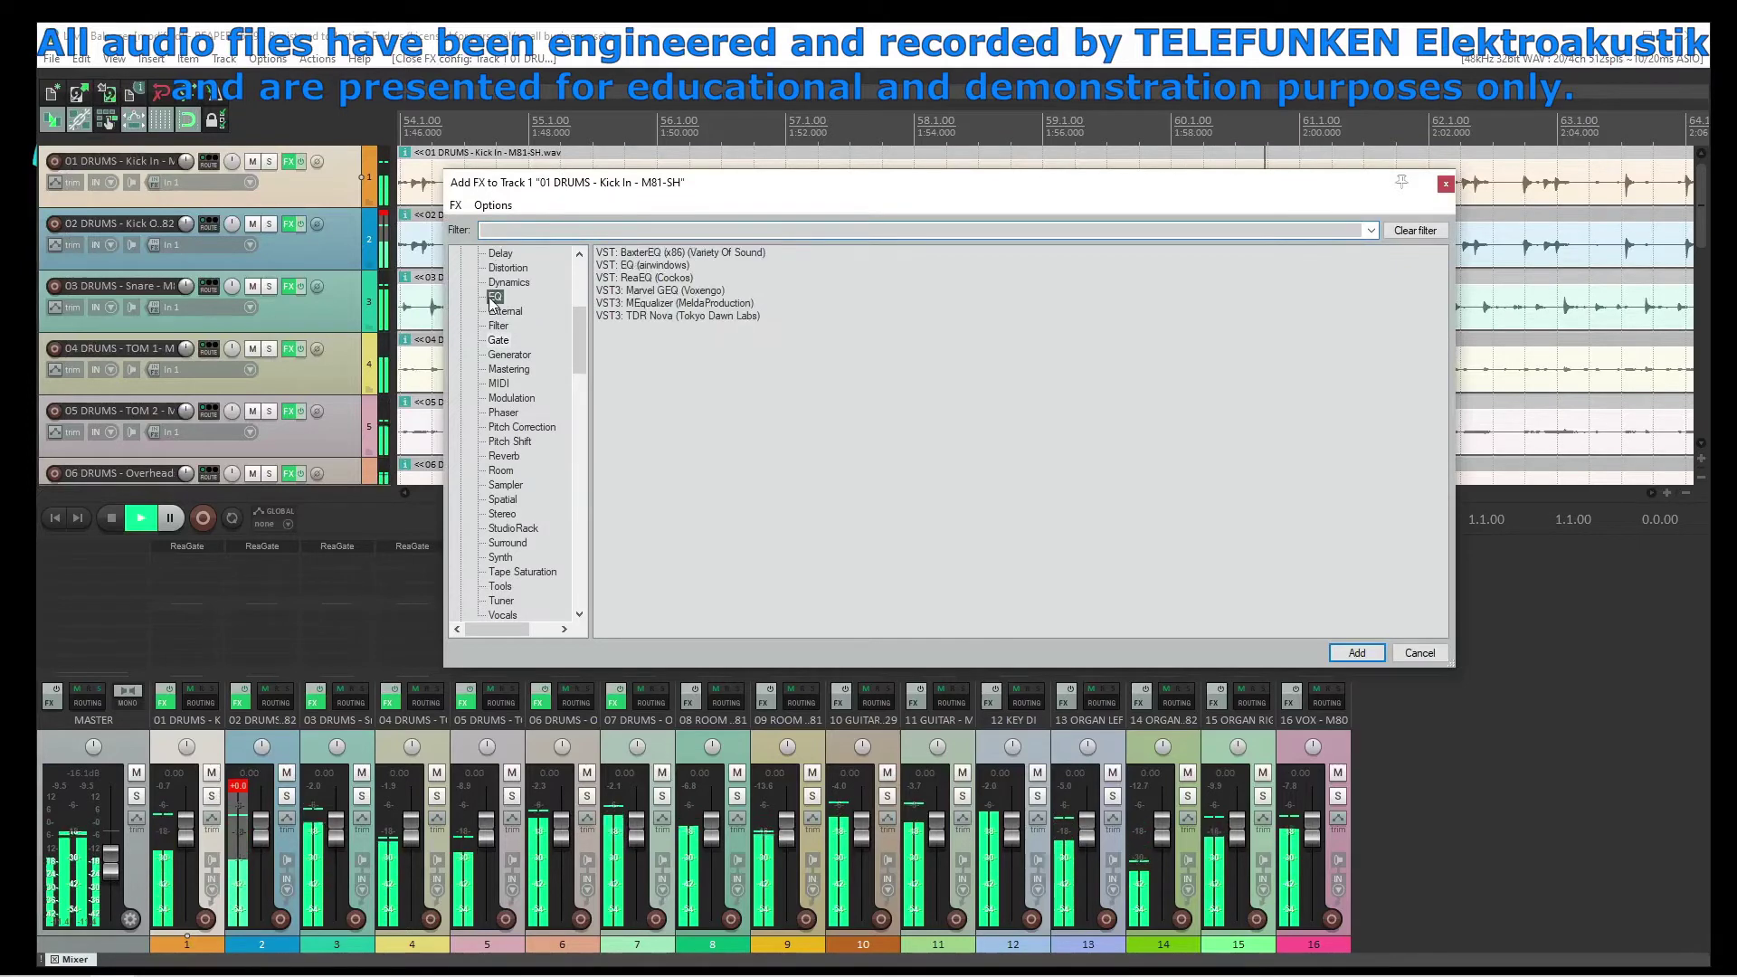
left_click(1357, 654)
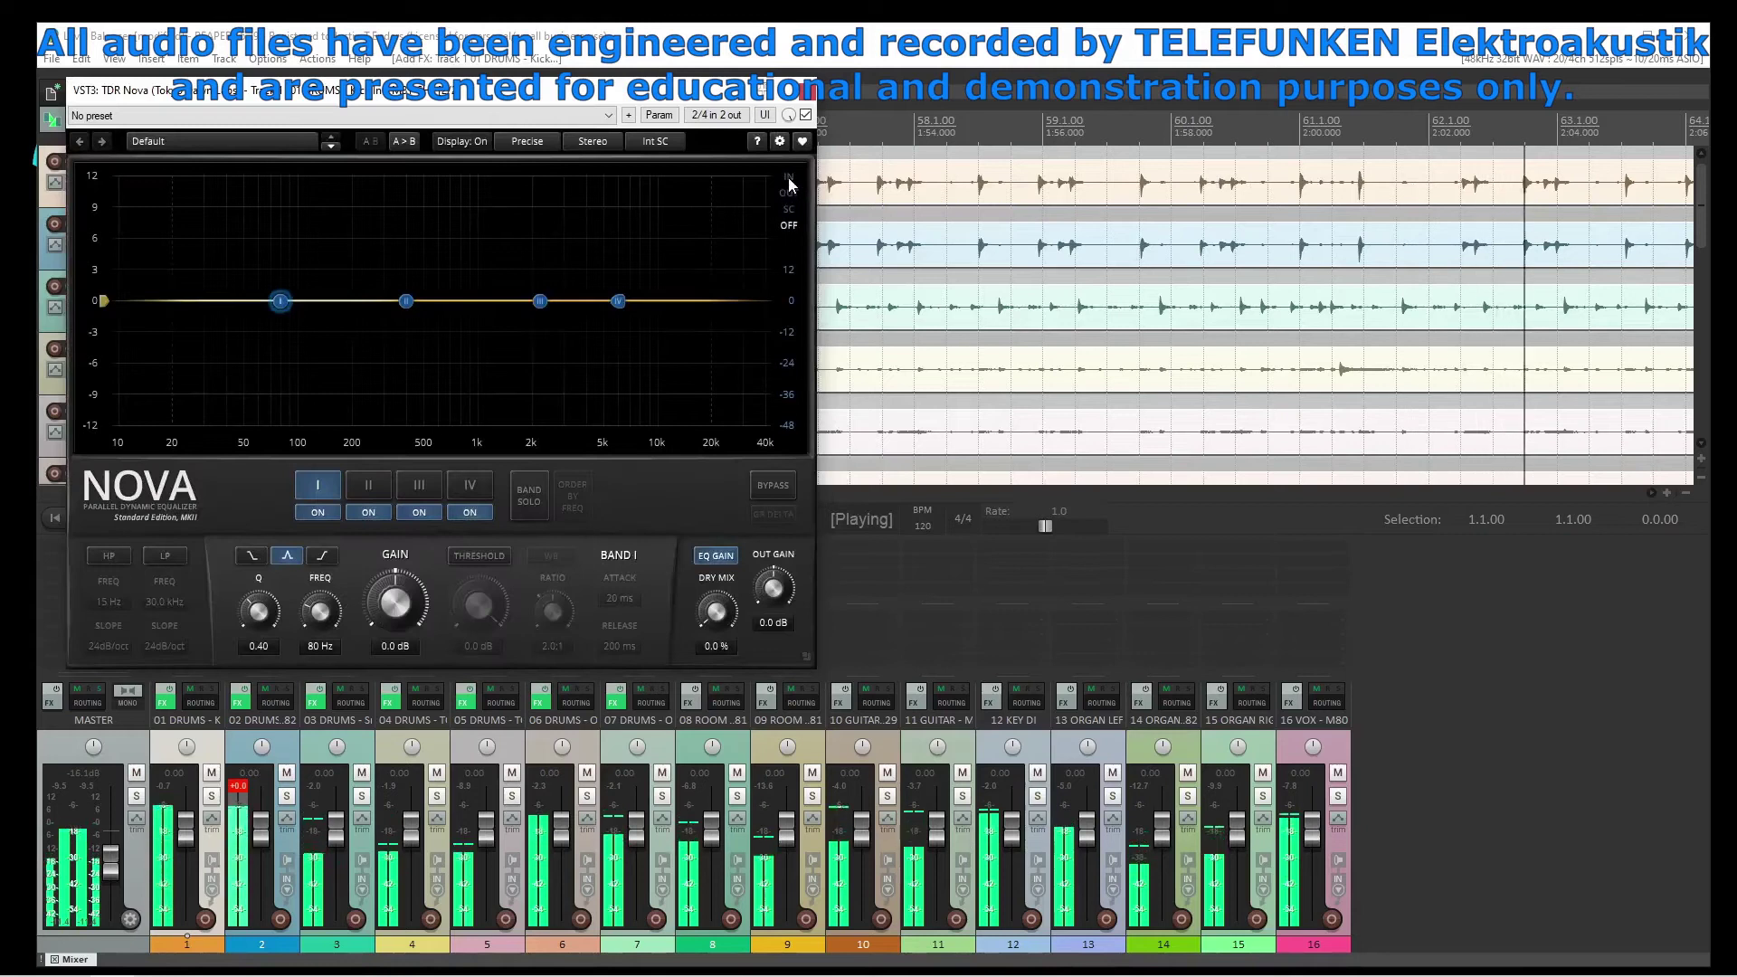
Enable Nova's high-pass and low-pass filters and set their frequencies to 40 Hz and 20 kHz
left_click(109, 555)
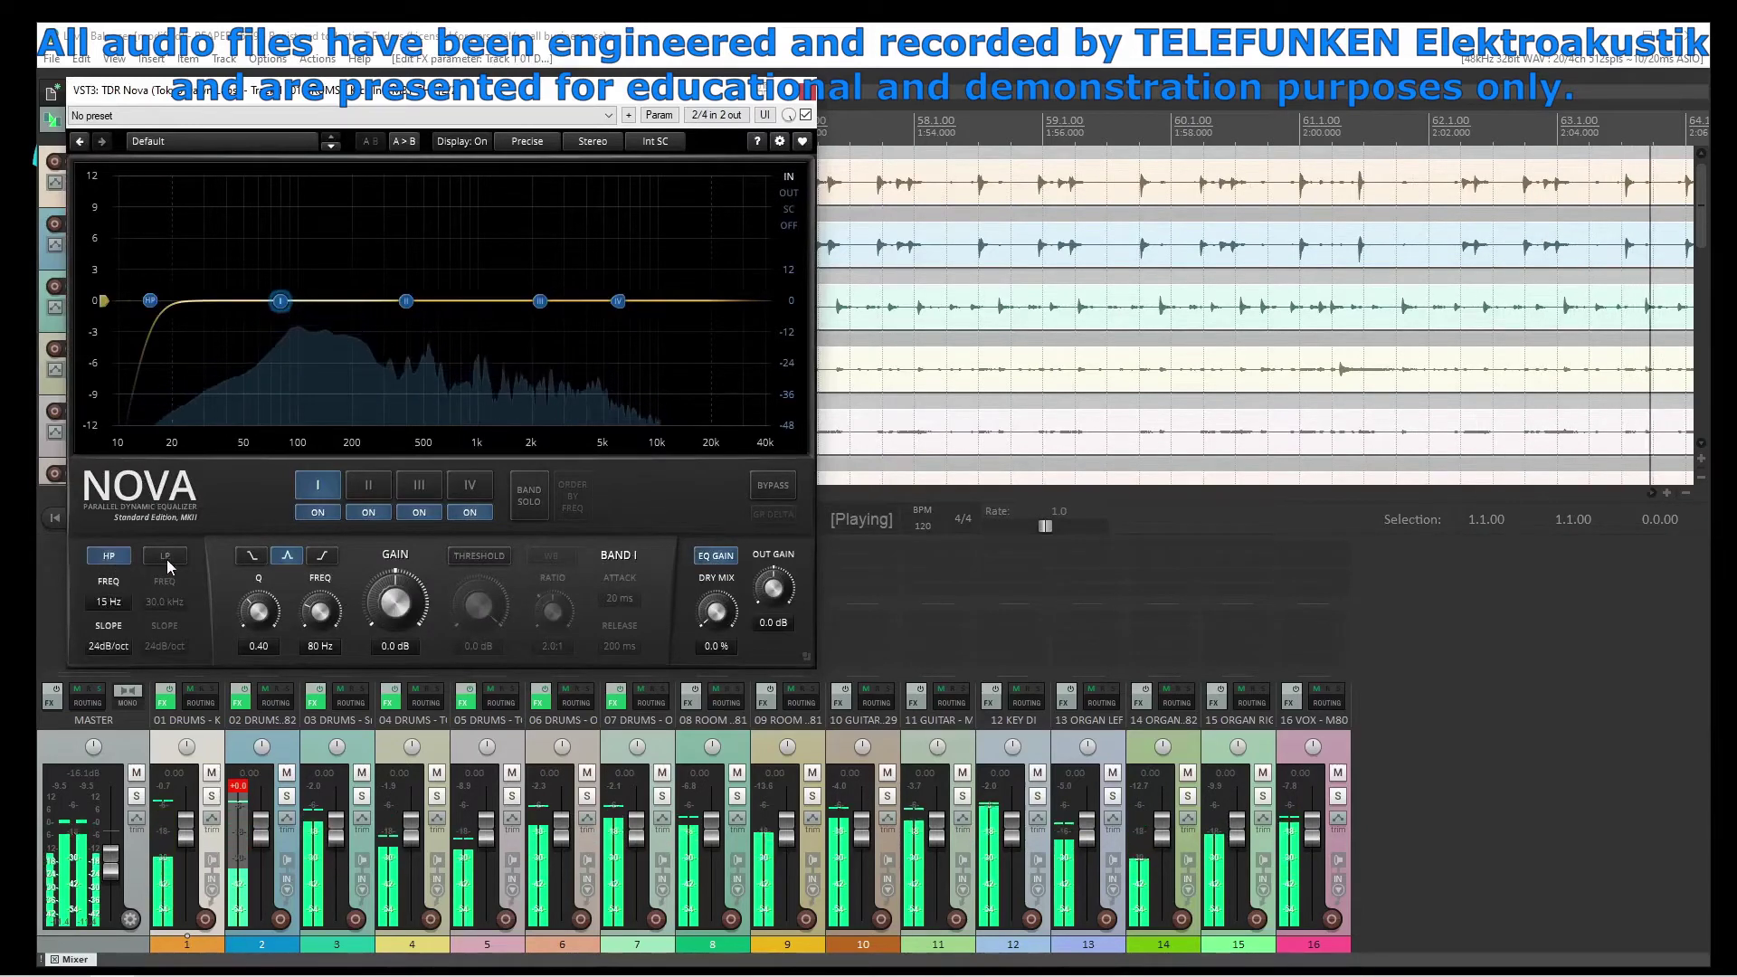
left_click(166, 560)
double_click(100, 599)
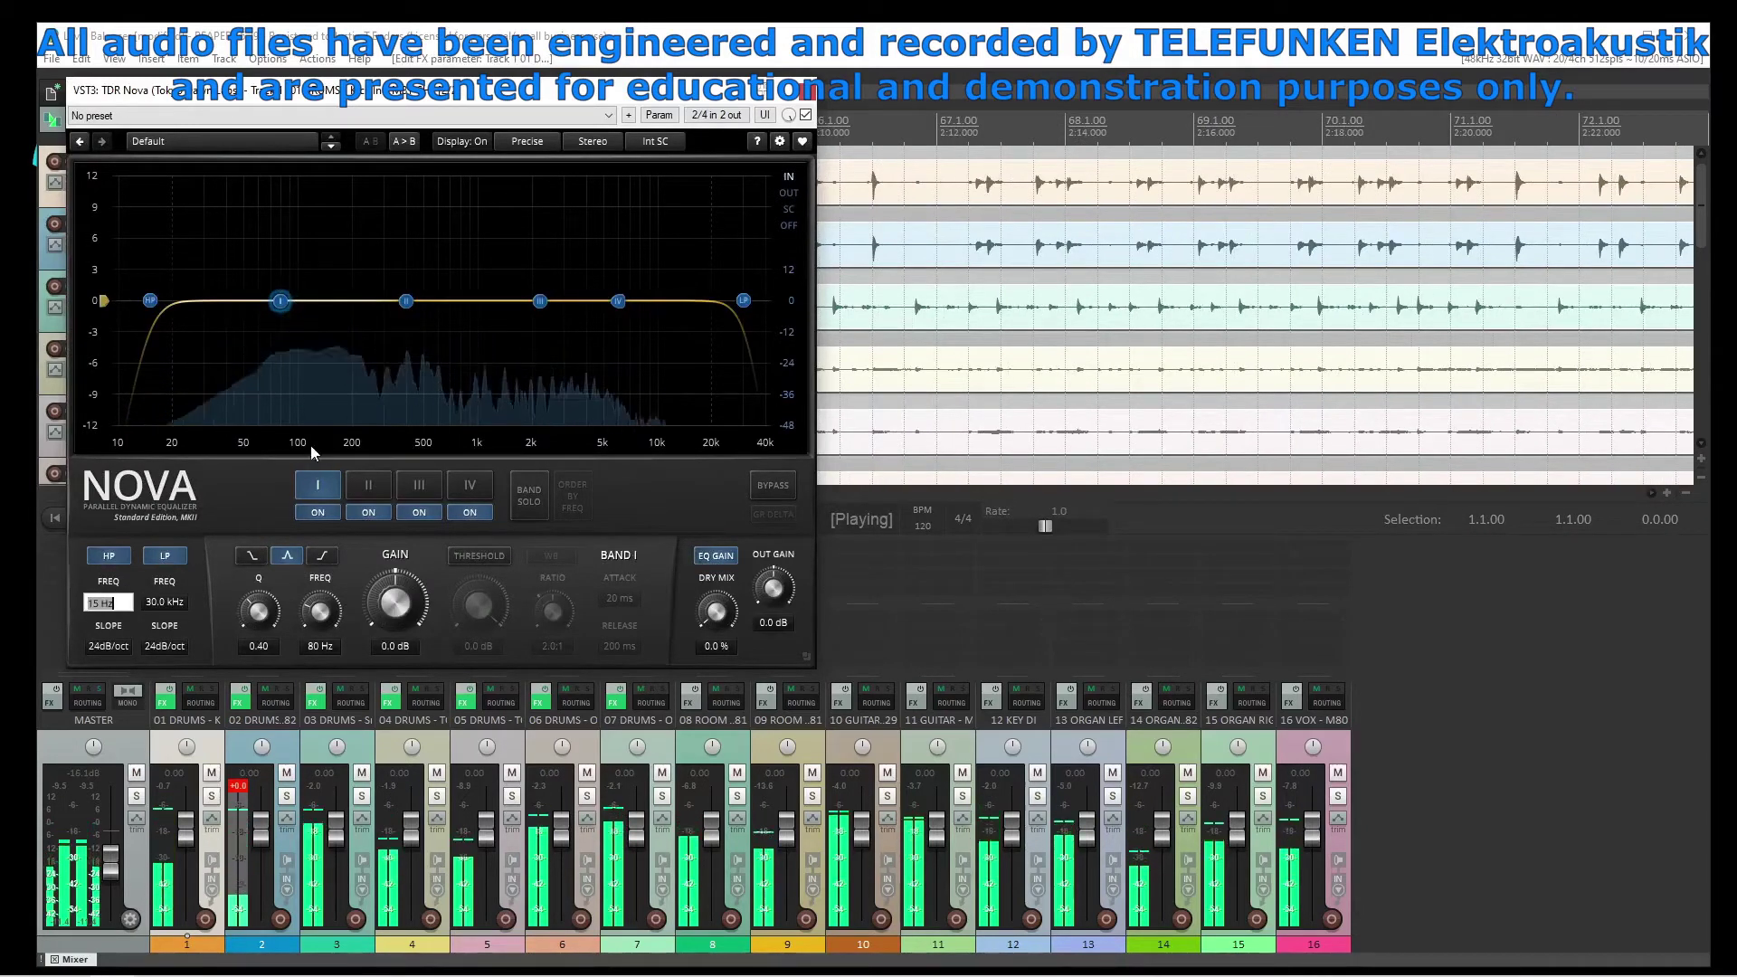
type("40")
key("Return")
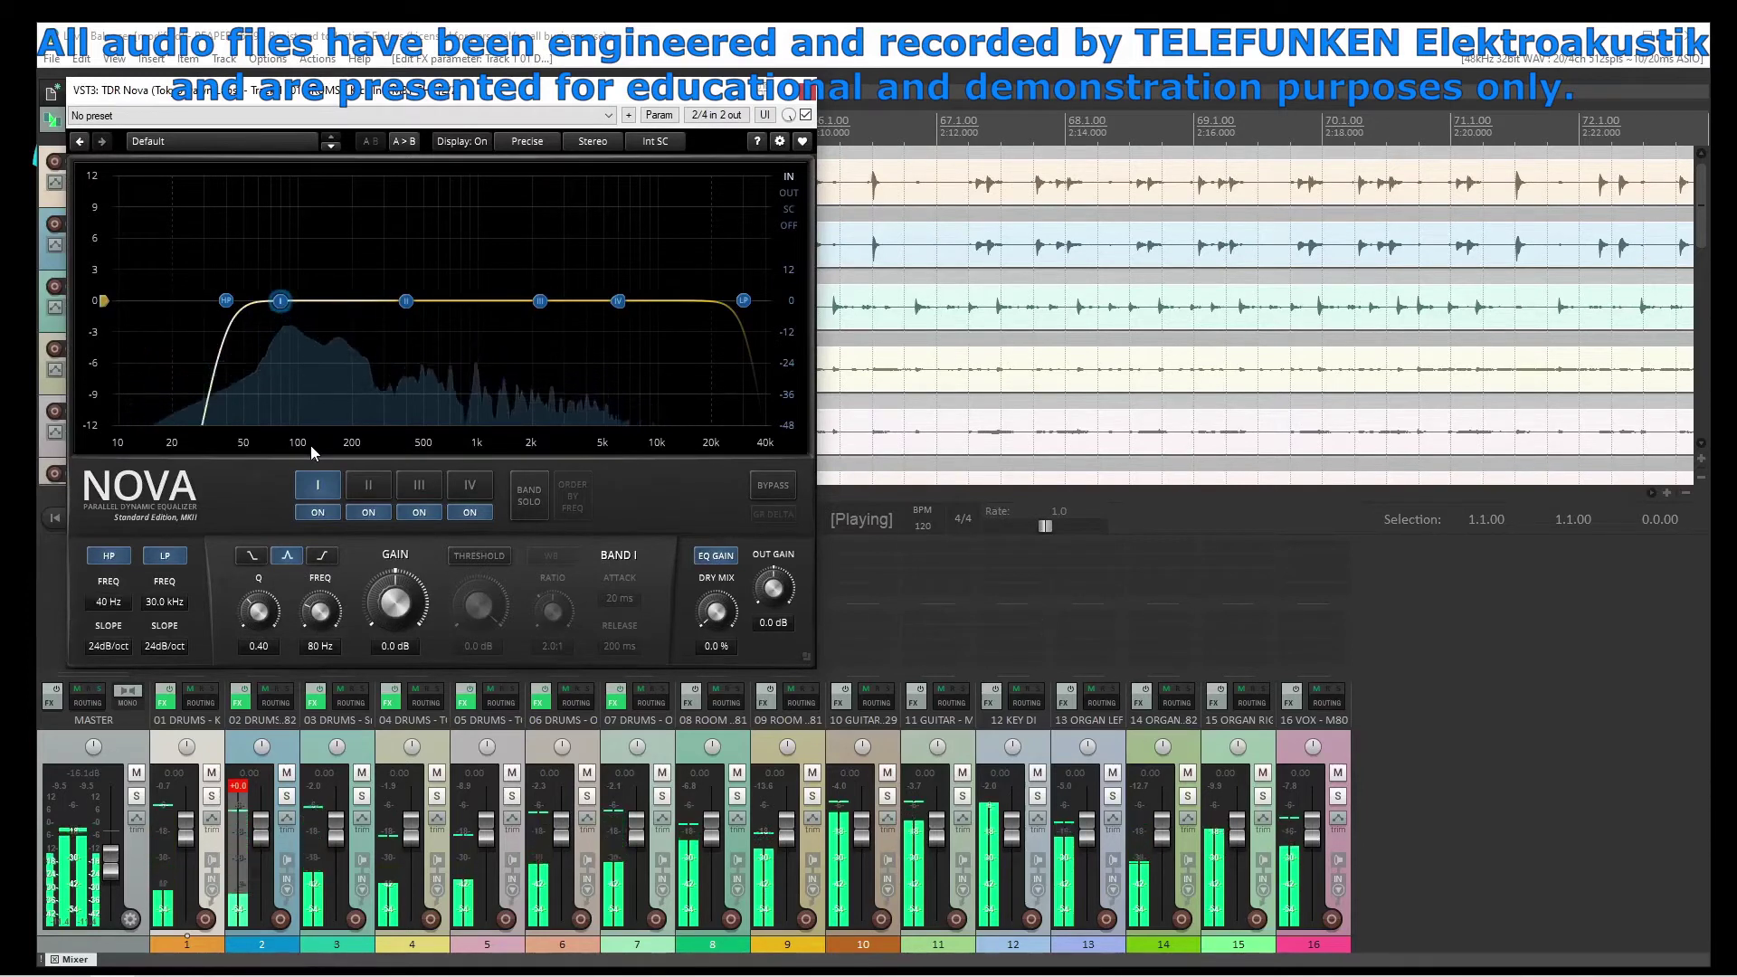
double_click(147, 601)
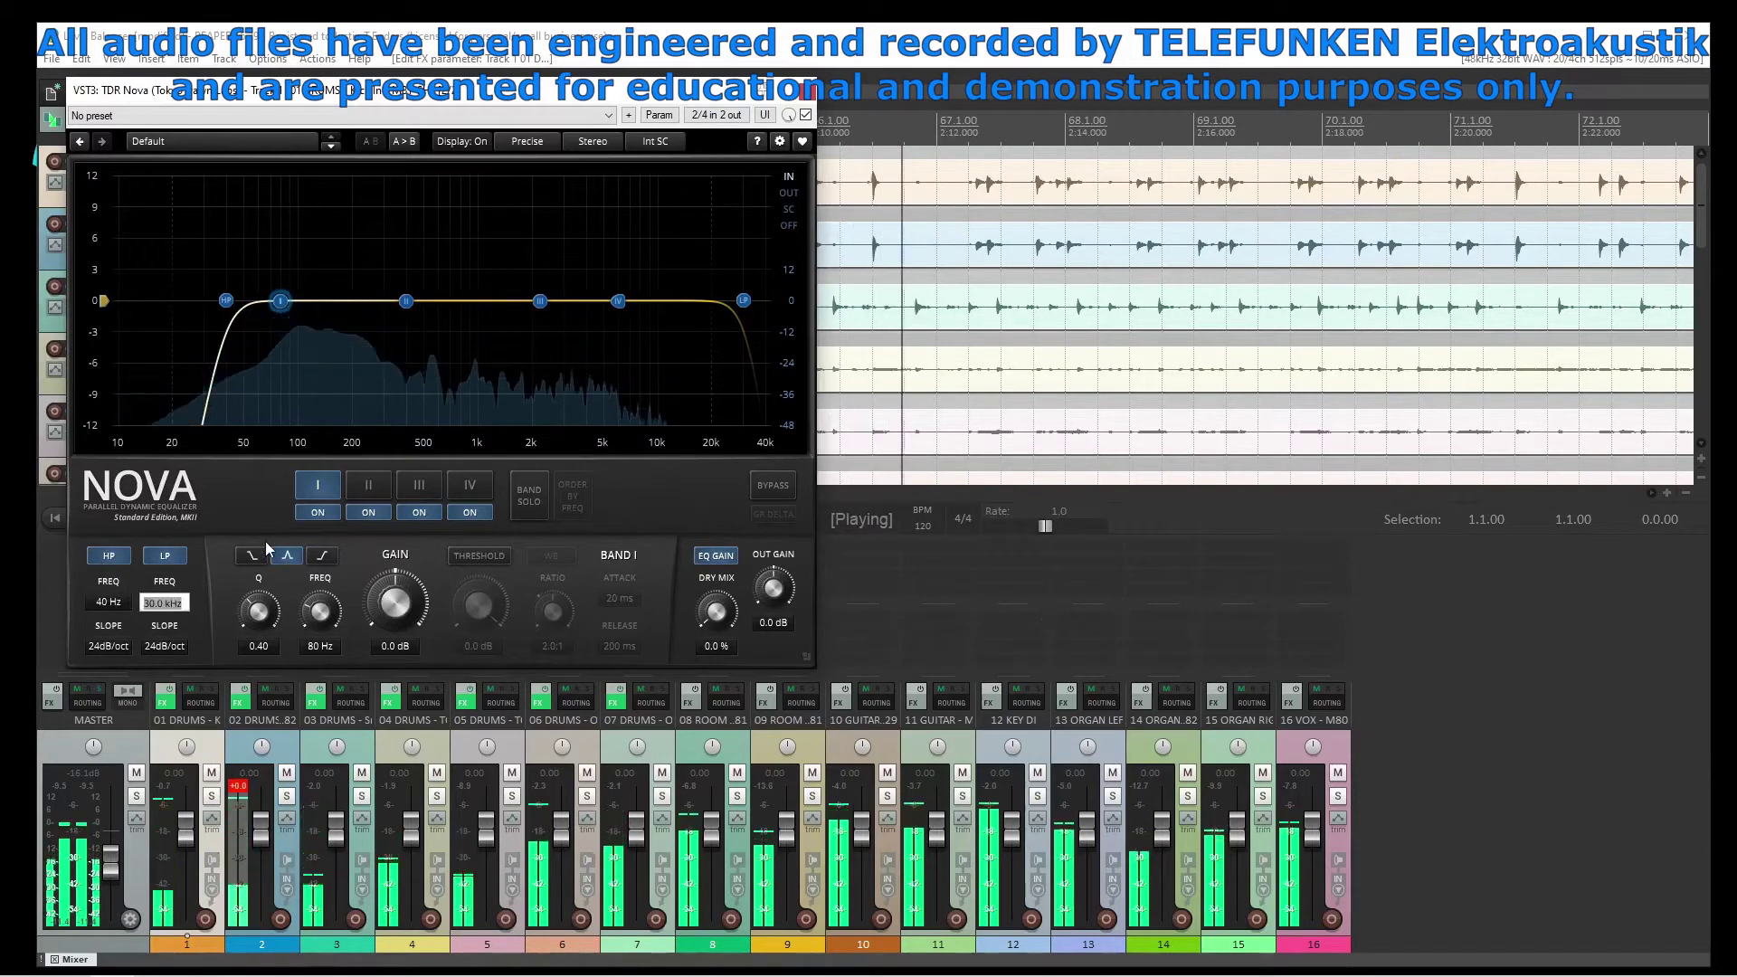
type("20")
key("Return")
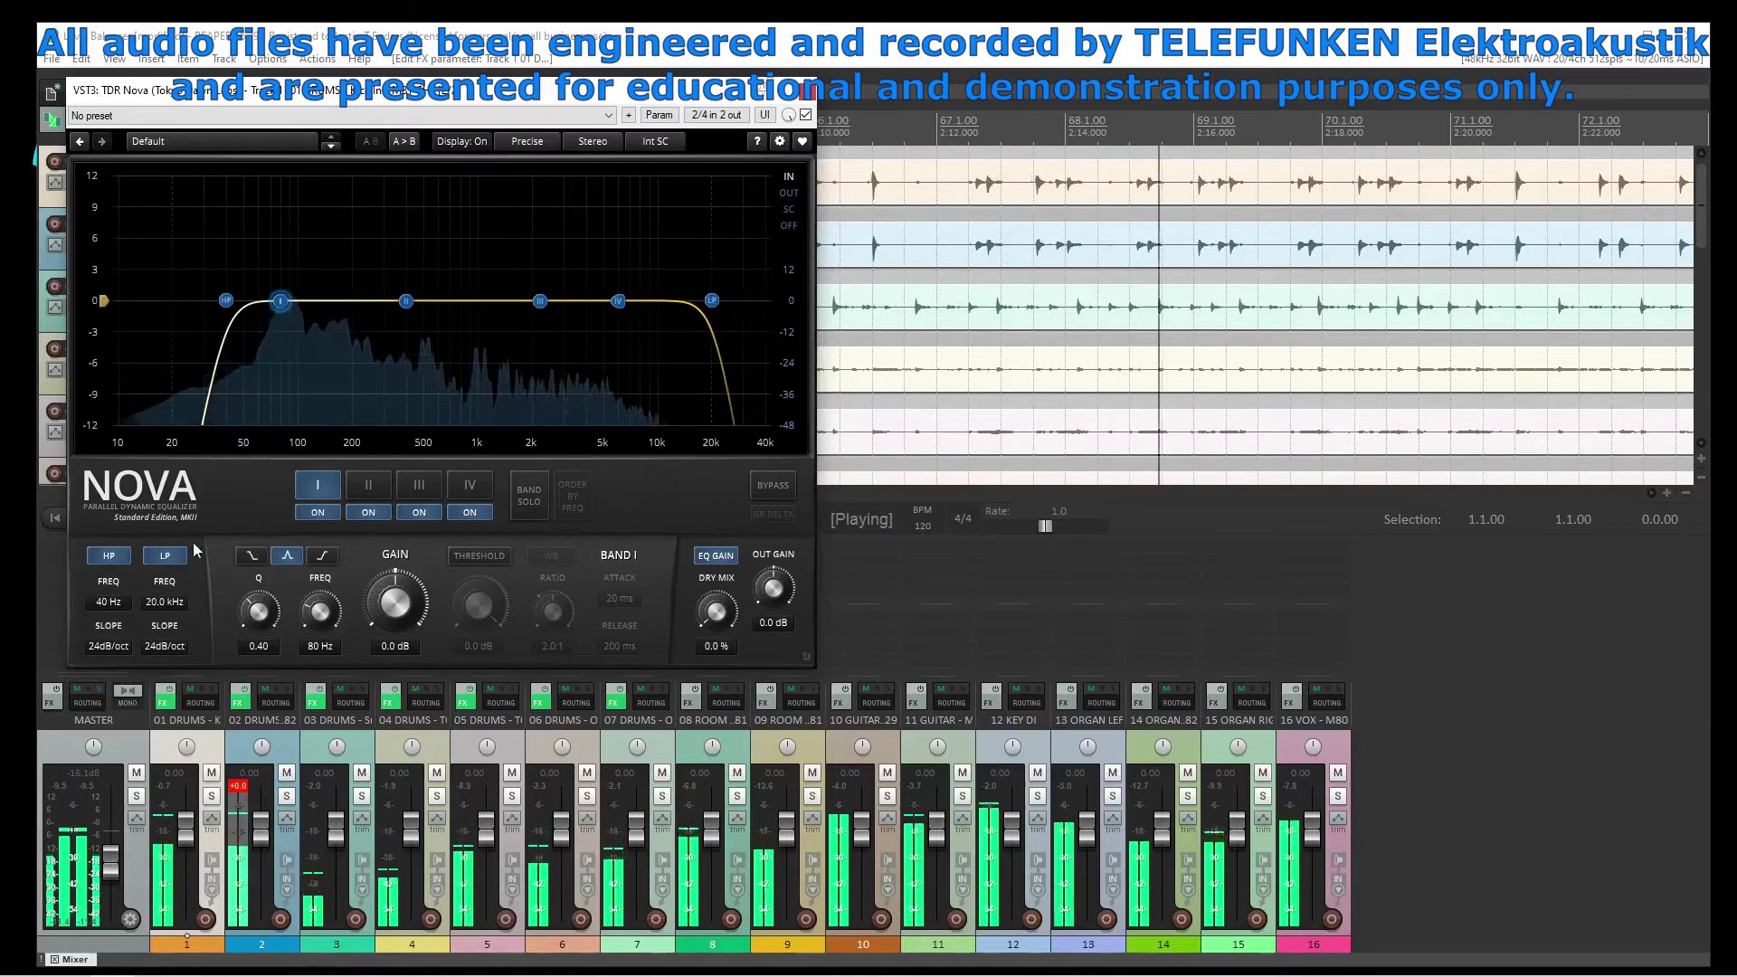
Set Nova's band II to a Q of 6.00, a frequency of 21 Hz and a gain of about -2.2 dB
left_click(407, 301)
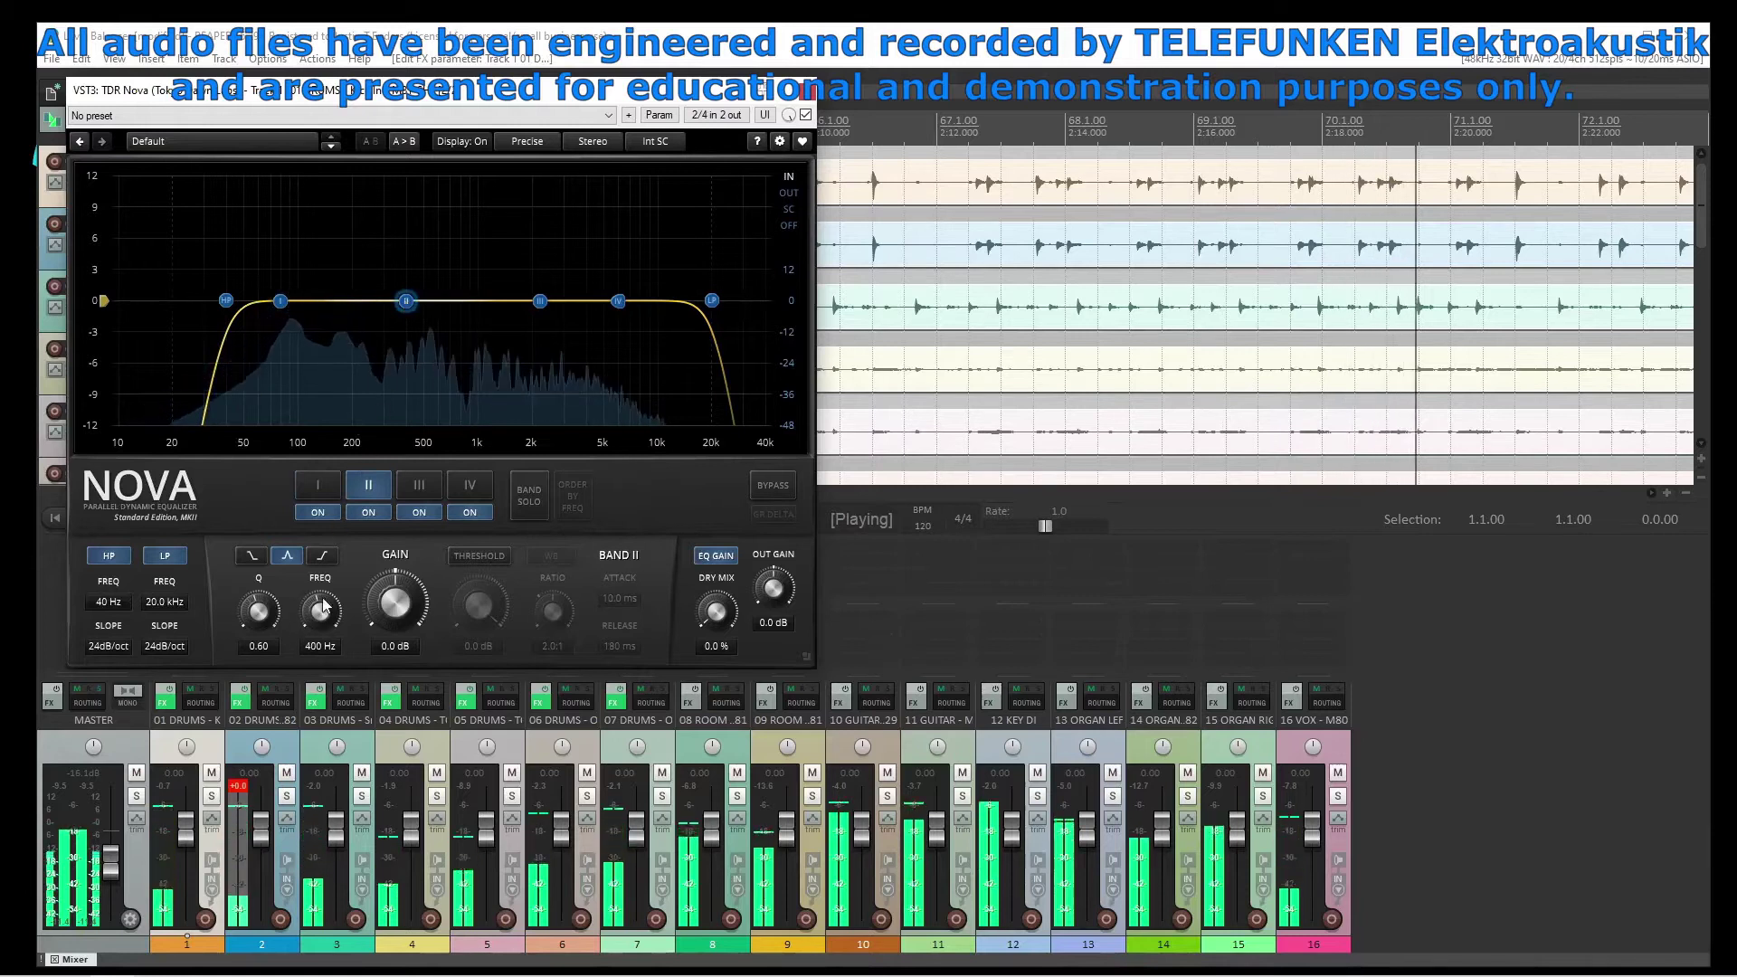
left_click_drag(258, 612, 320, 674)
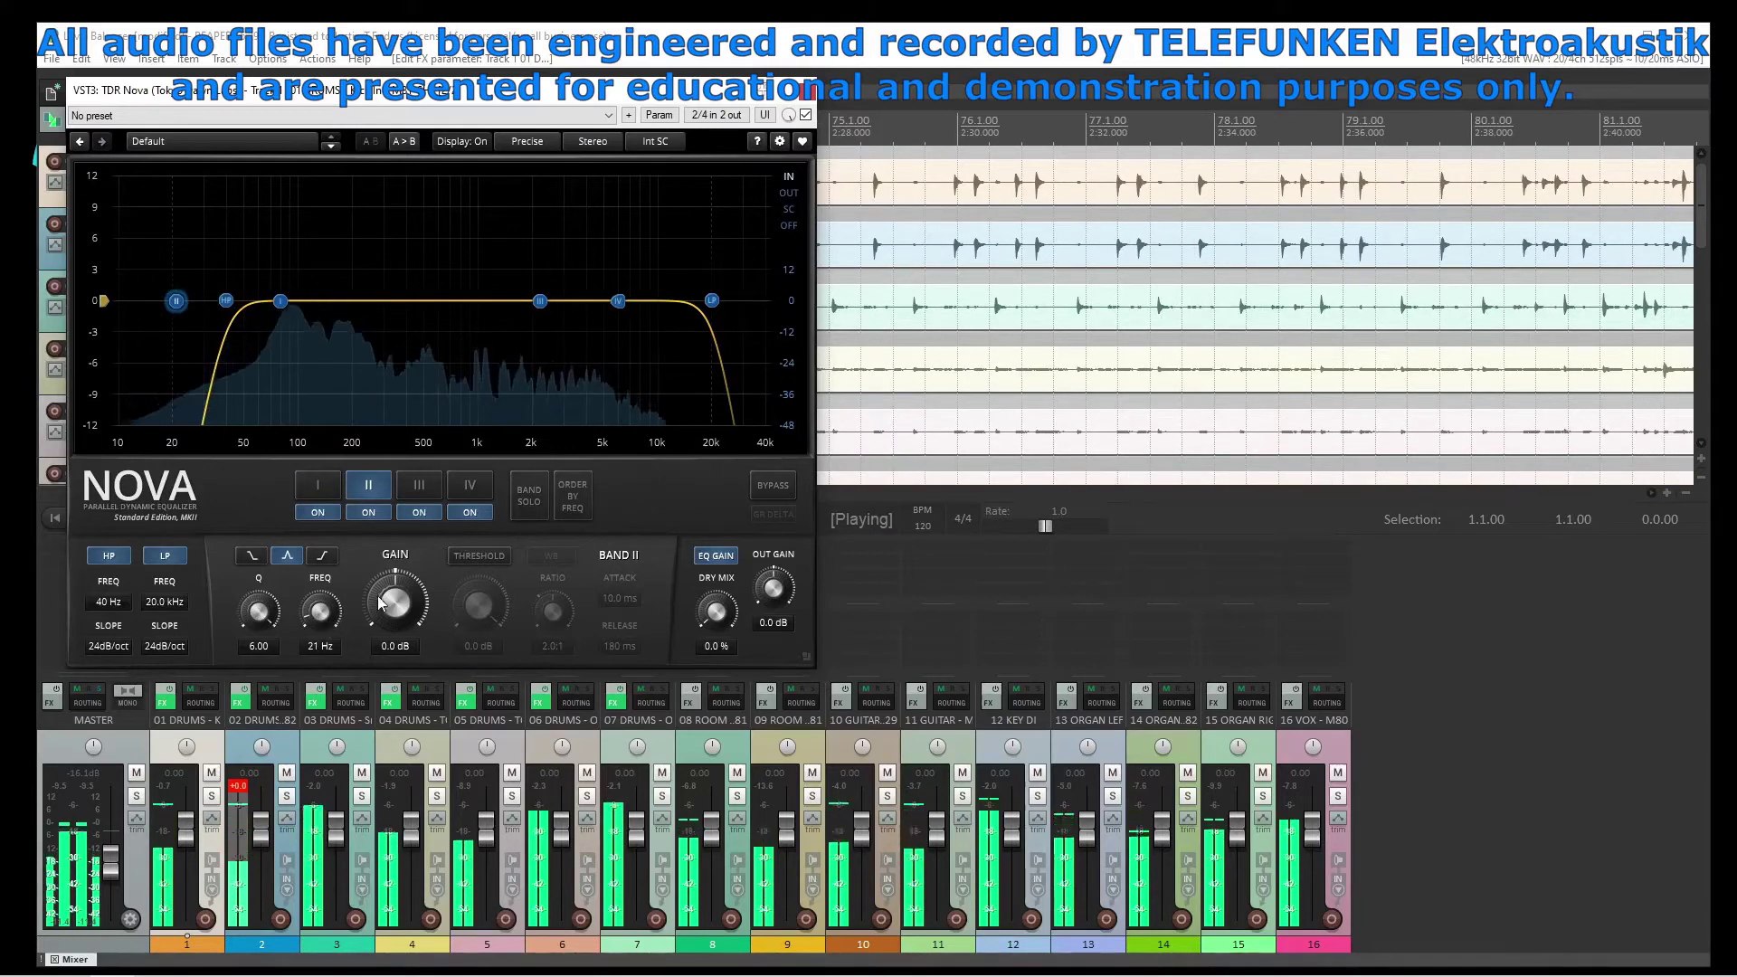
left_click_drag(386, 594, 386, 625)
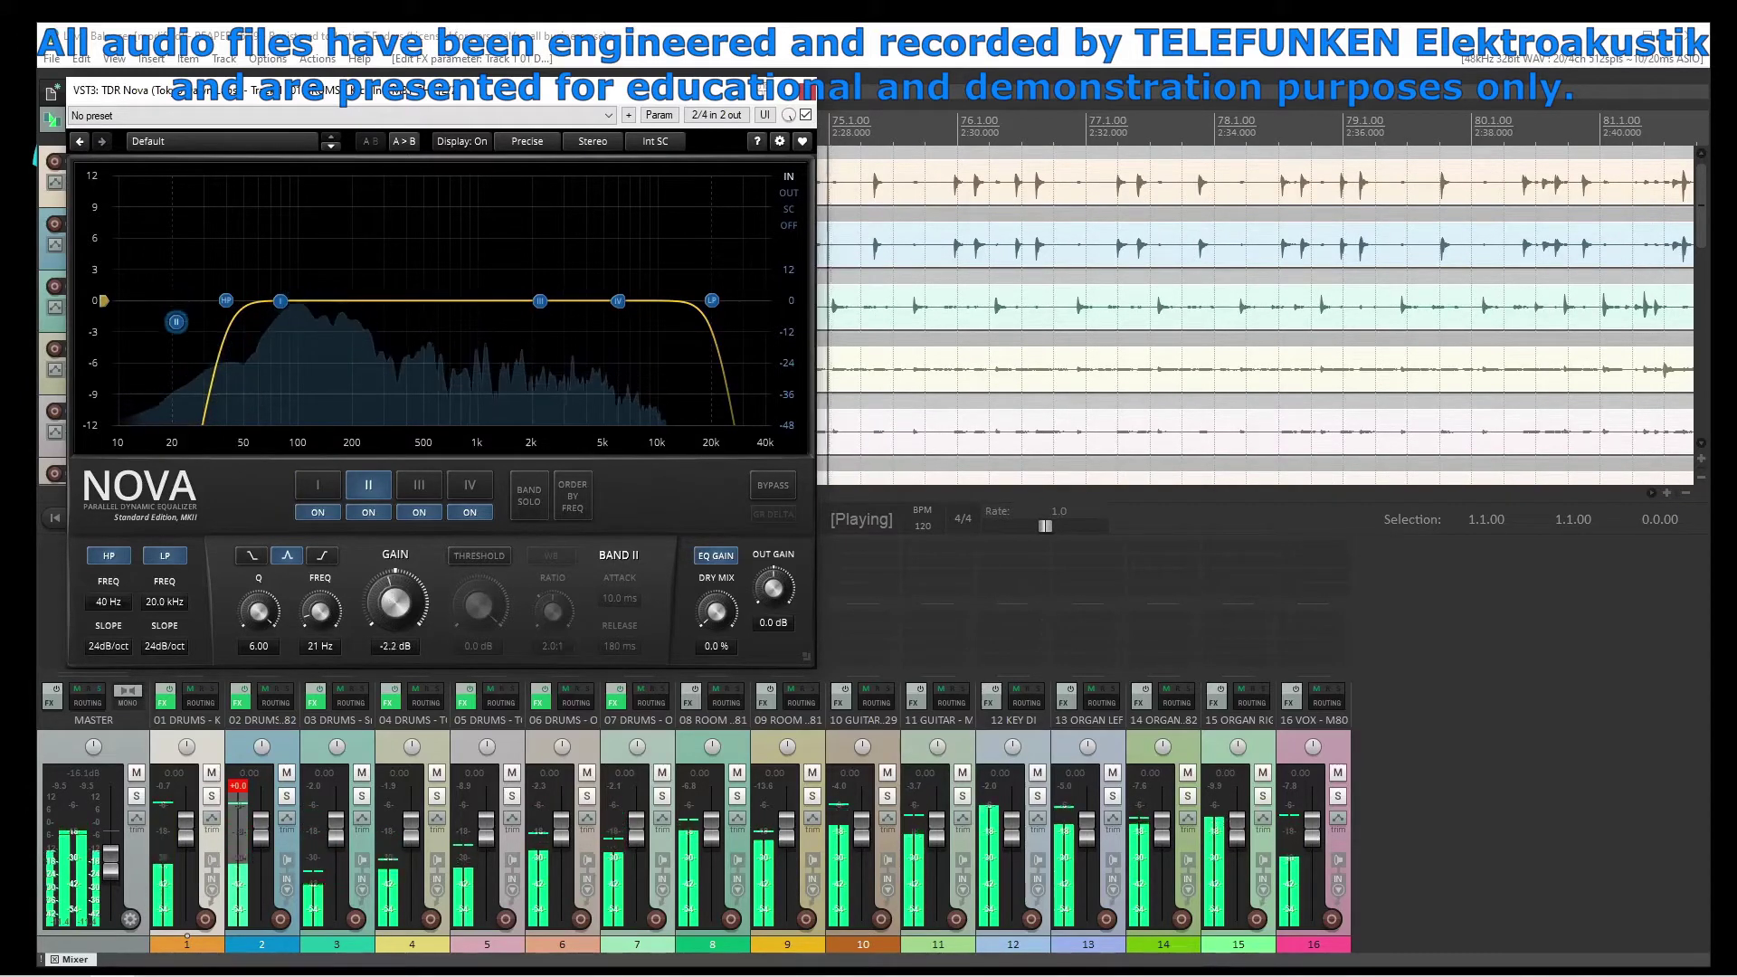
Close the equalizer window and copy the configured TDR Nova to all the other tracks
left_click(804, 91)
mouse_move(201, 561)
left_mouse_down()
mouse_move(698, 552)
mouse_move(903, 568)
mouse_move(1091, 552)
mouse_move(1485, 671)
left_mouse_up()
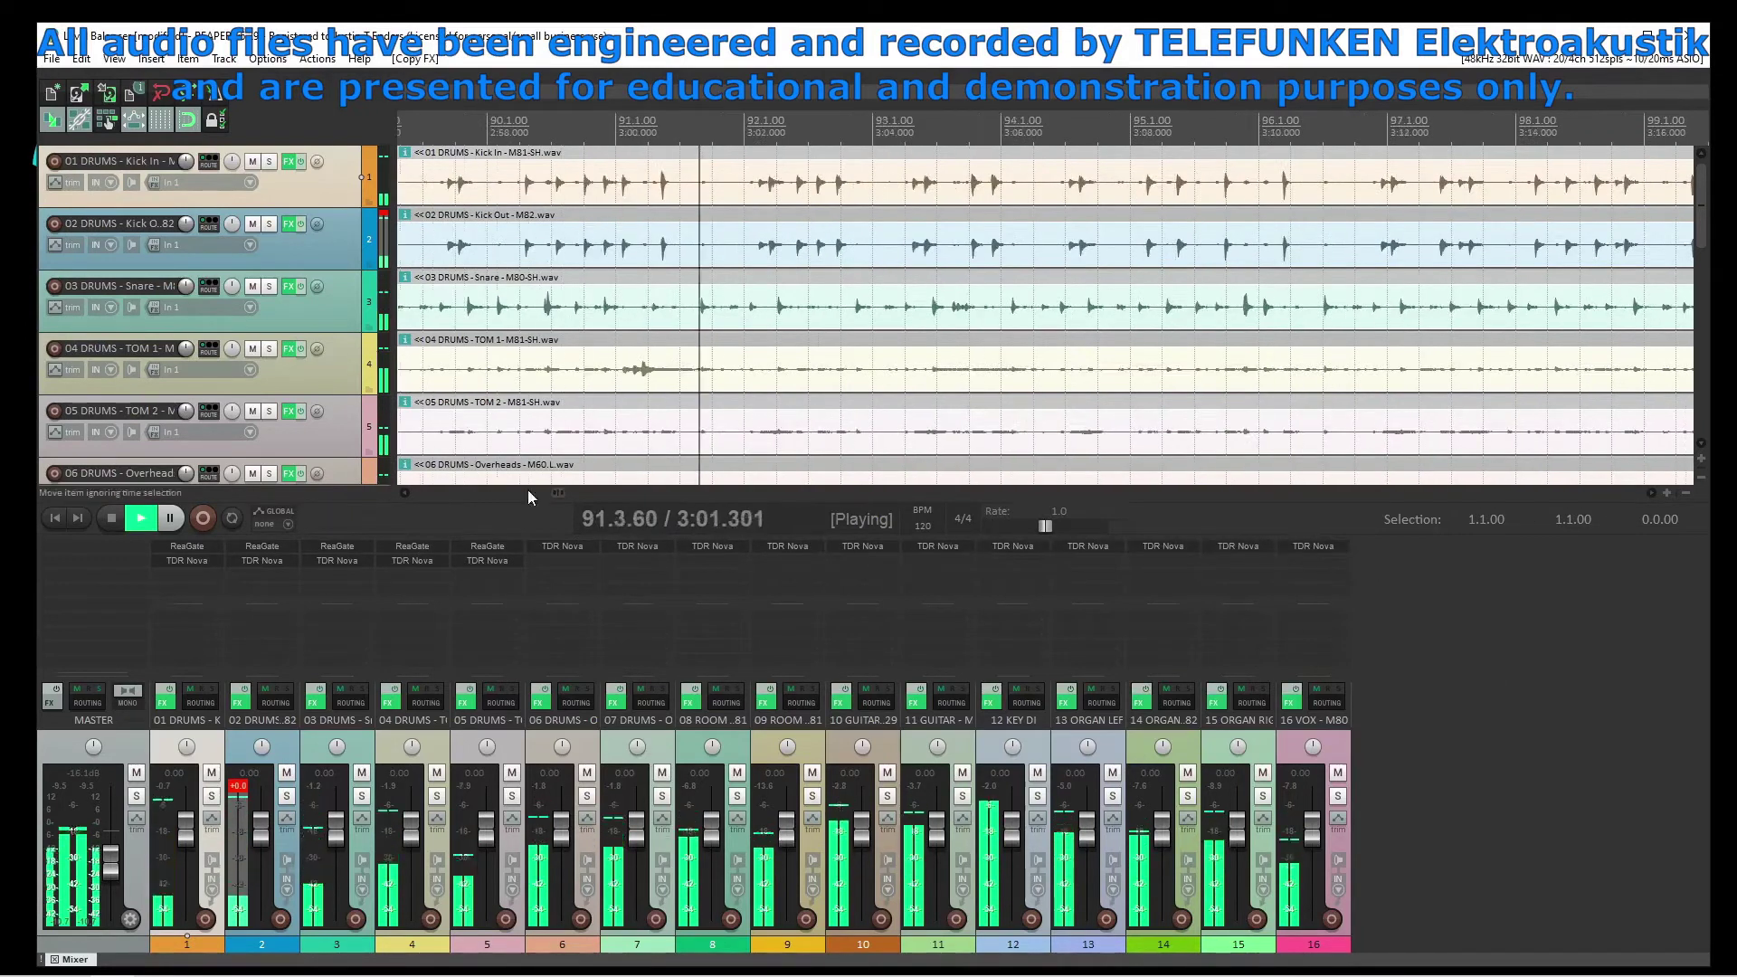
Split the items on all tracks at bar 96 (3:10.000) and delete everything after the split
left_click_drag(557, 495, 1658, 454)
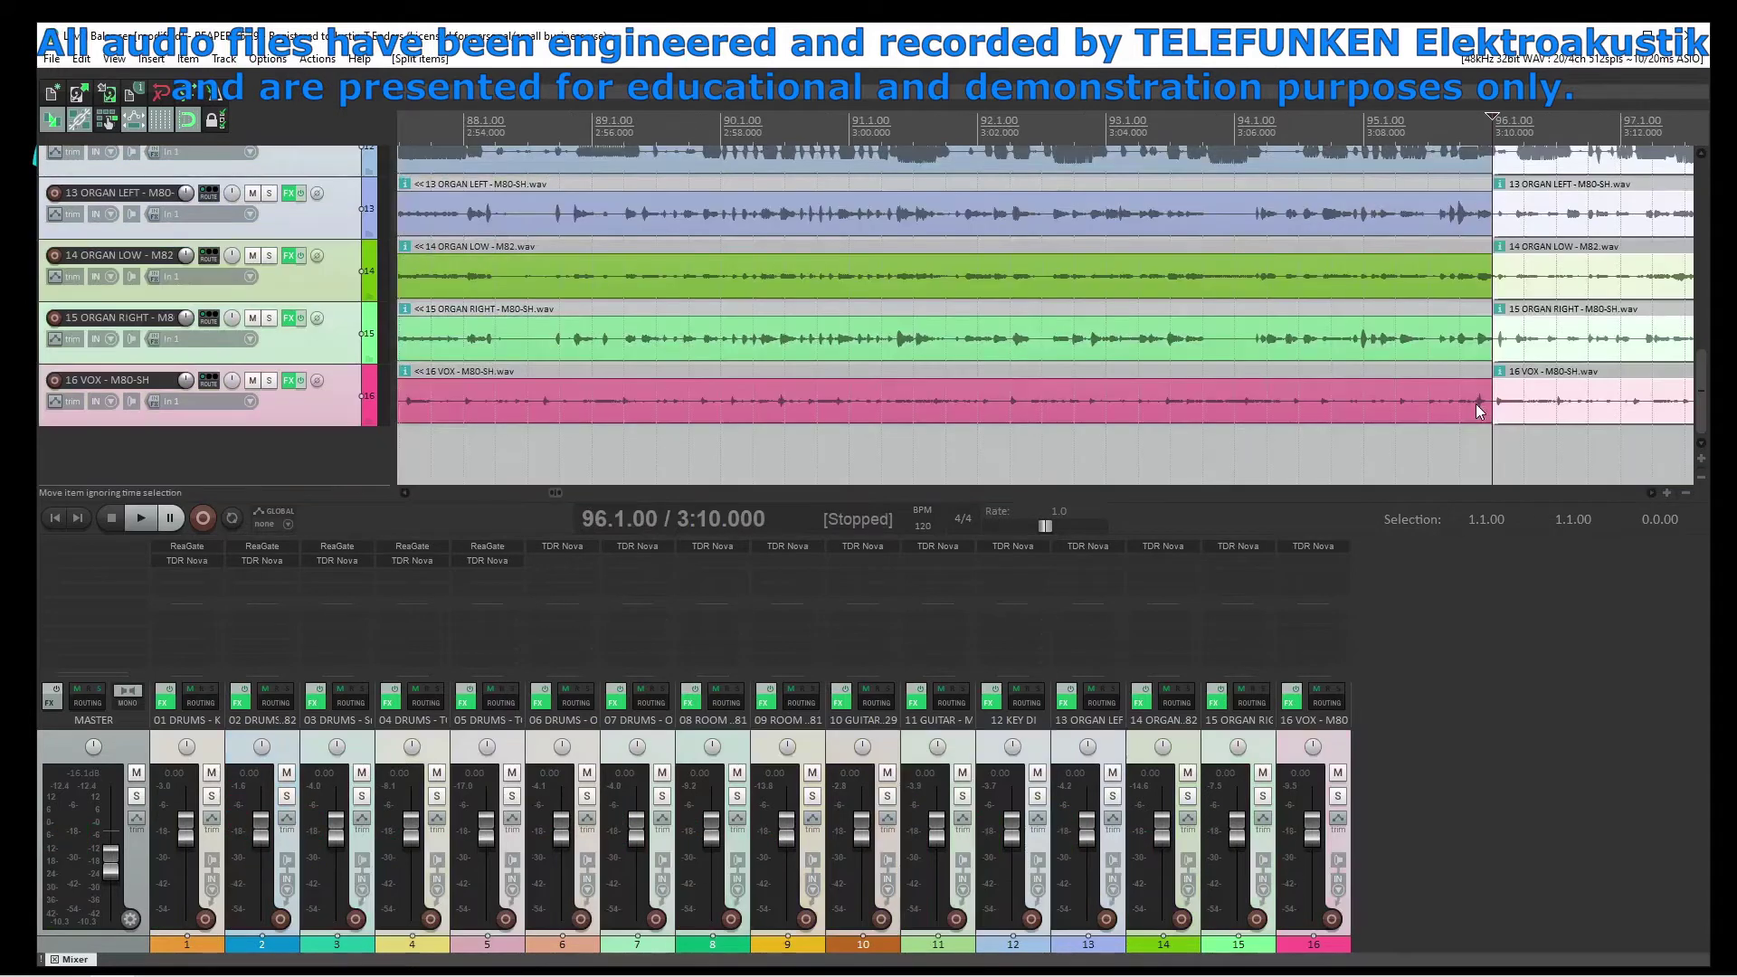
key("Delete")
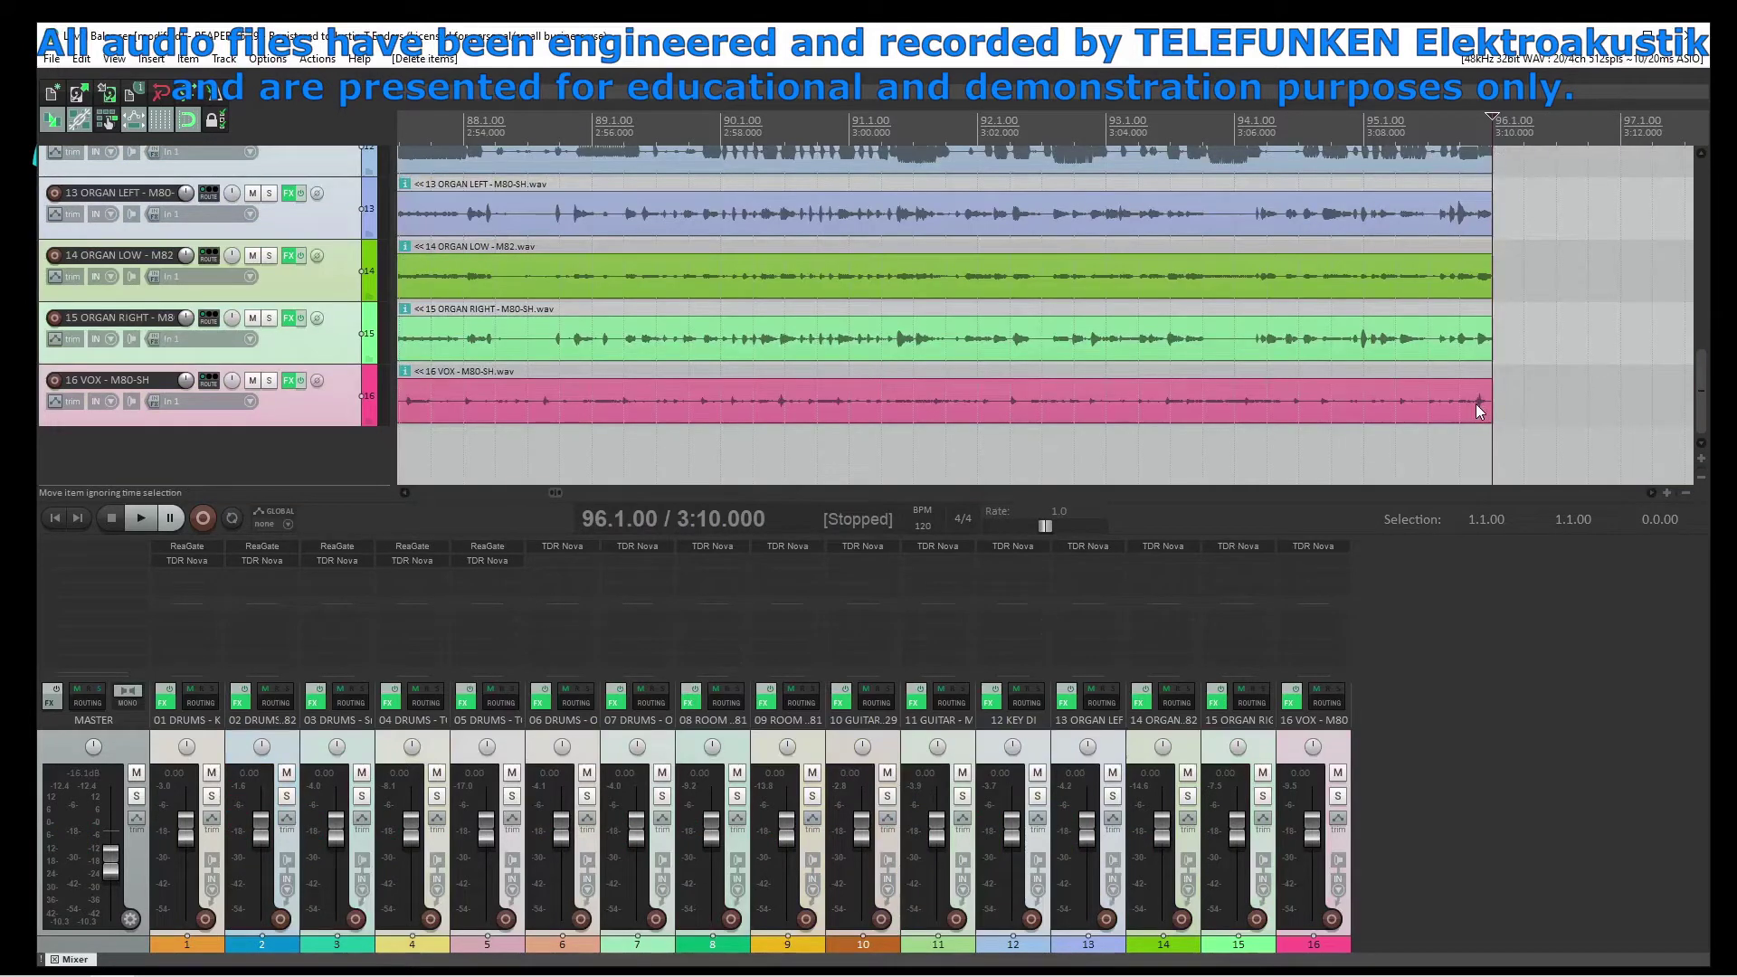
Play the trimmed session from the project start to check the track levels
left_click(54, 518)
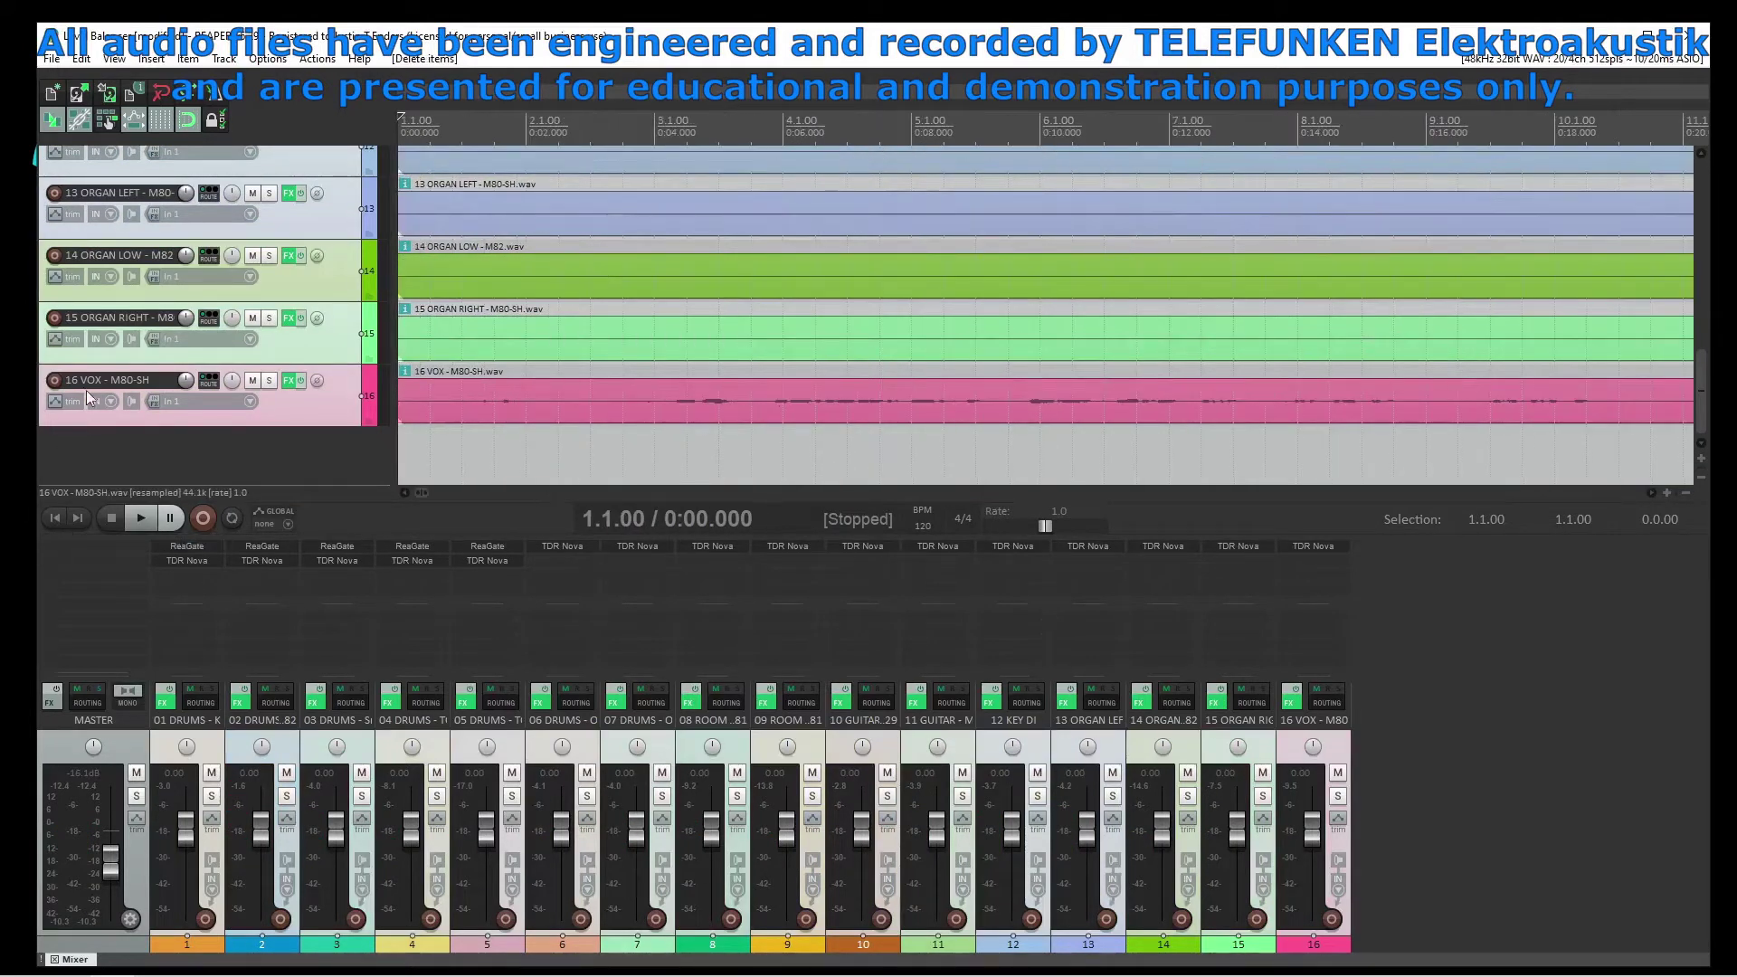
scroll(87, 395, "up", 10)
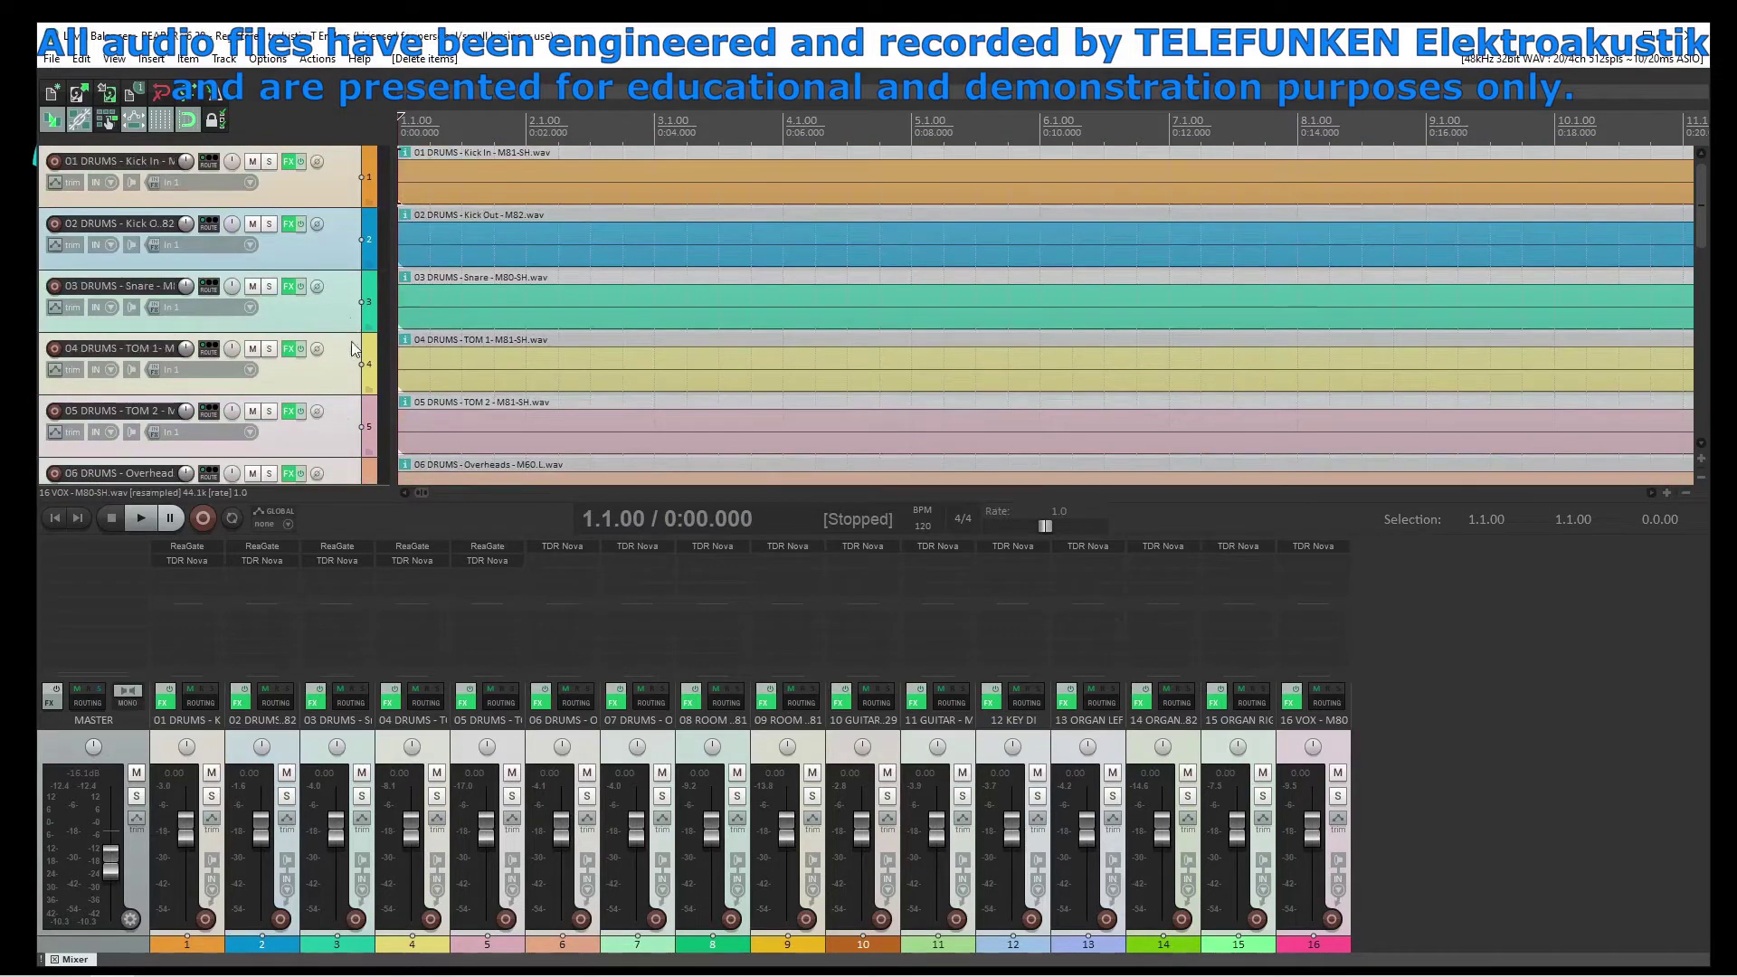
left_click(144, 525)
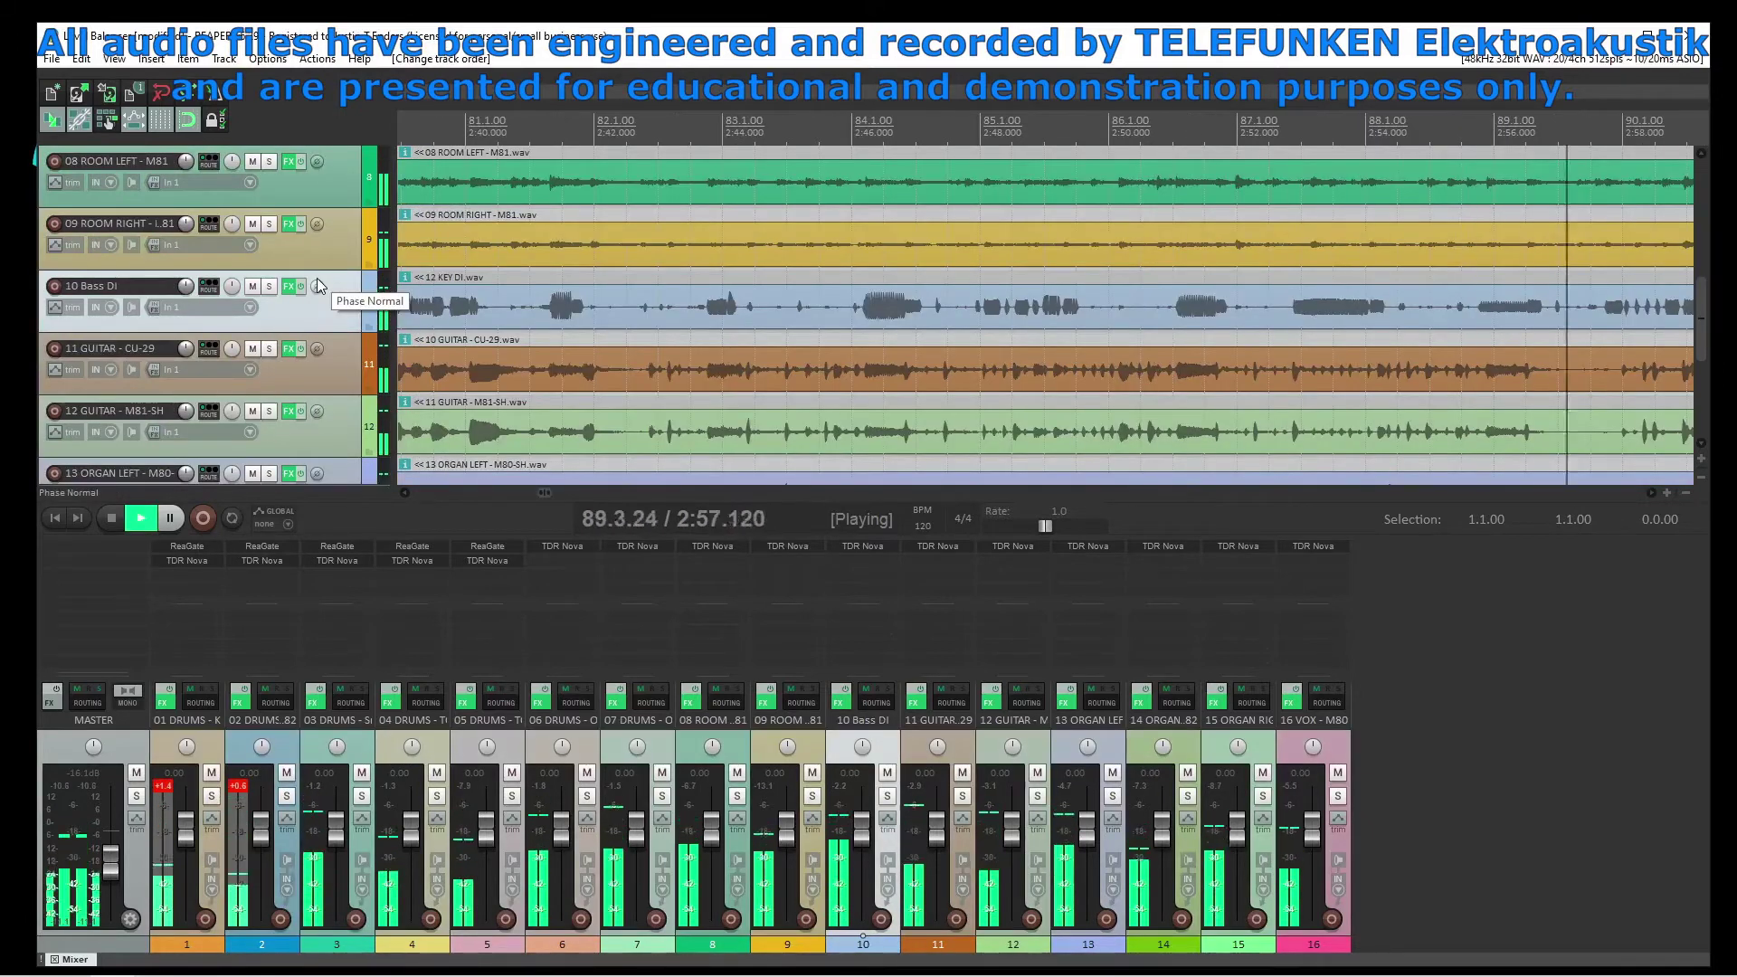
Lower the Kick In item's volume to -13.1 dB in its item properties and apply it
scroll(634, 317, "up", 7)
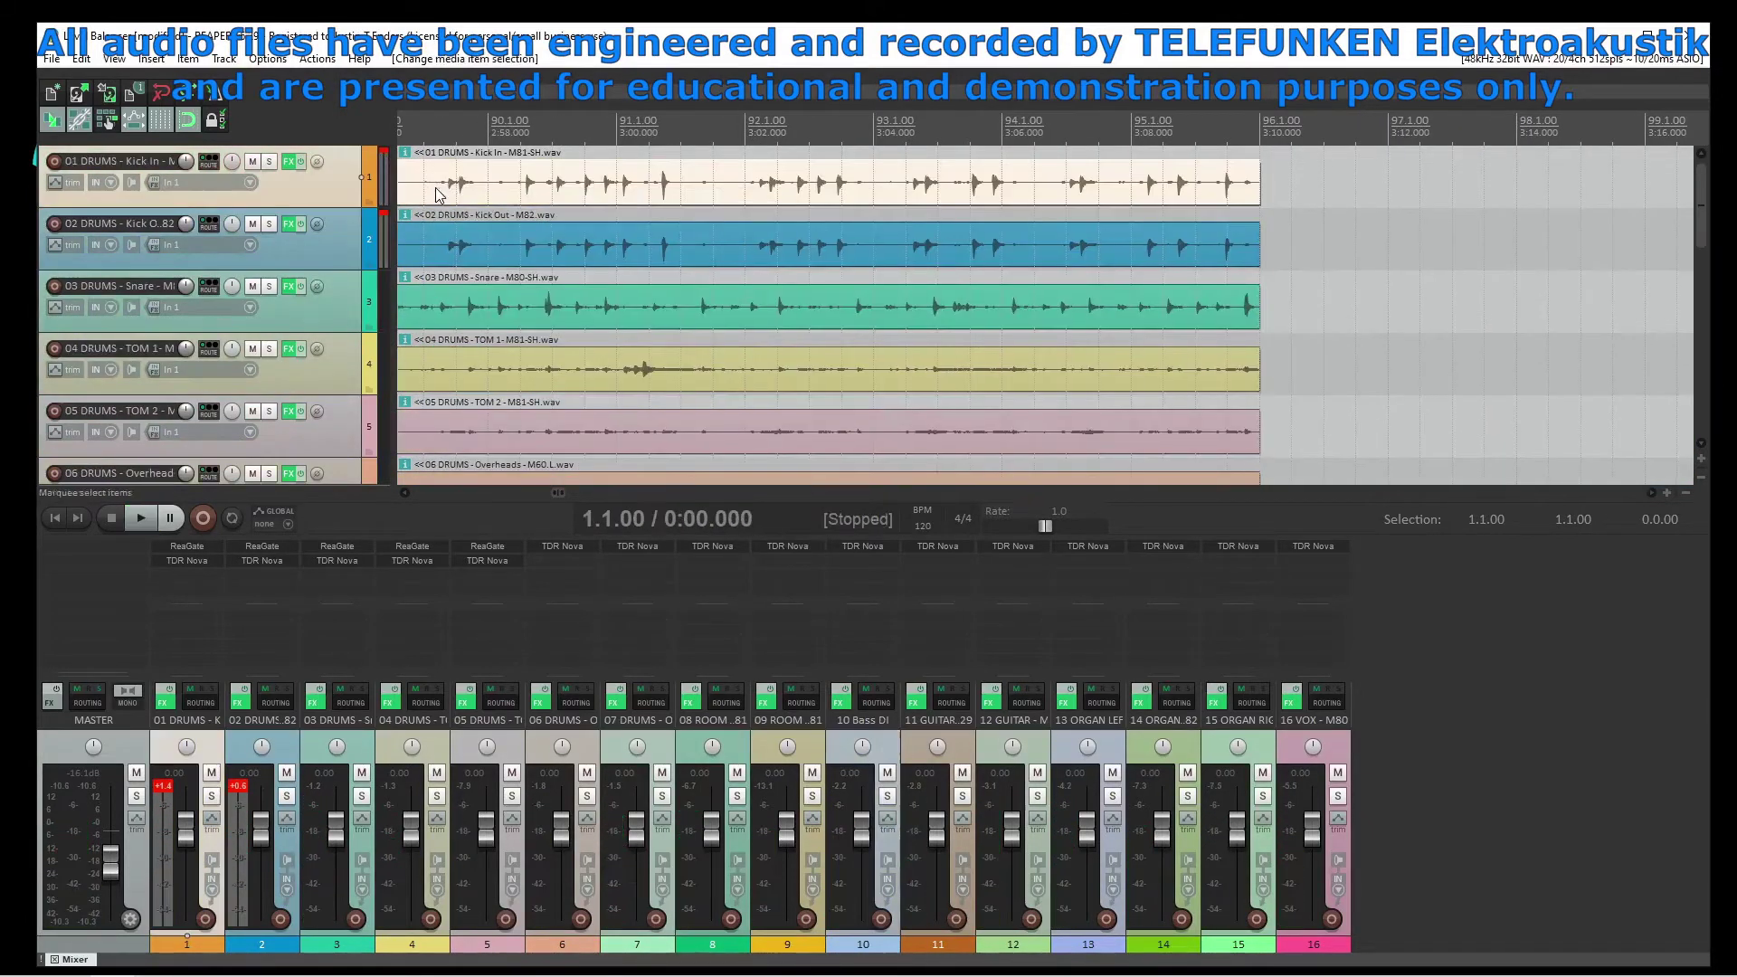
right_click(436, 188)
left_click(500, 223)
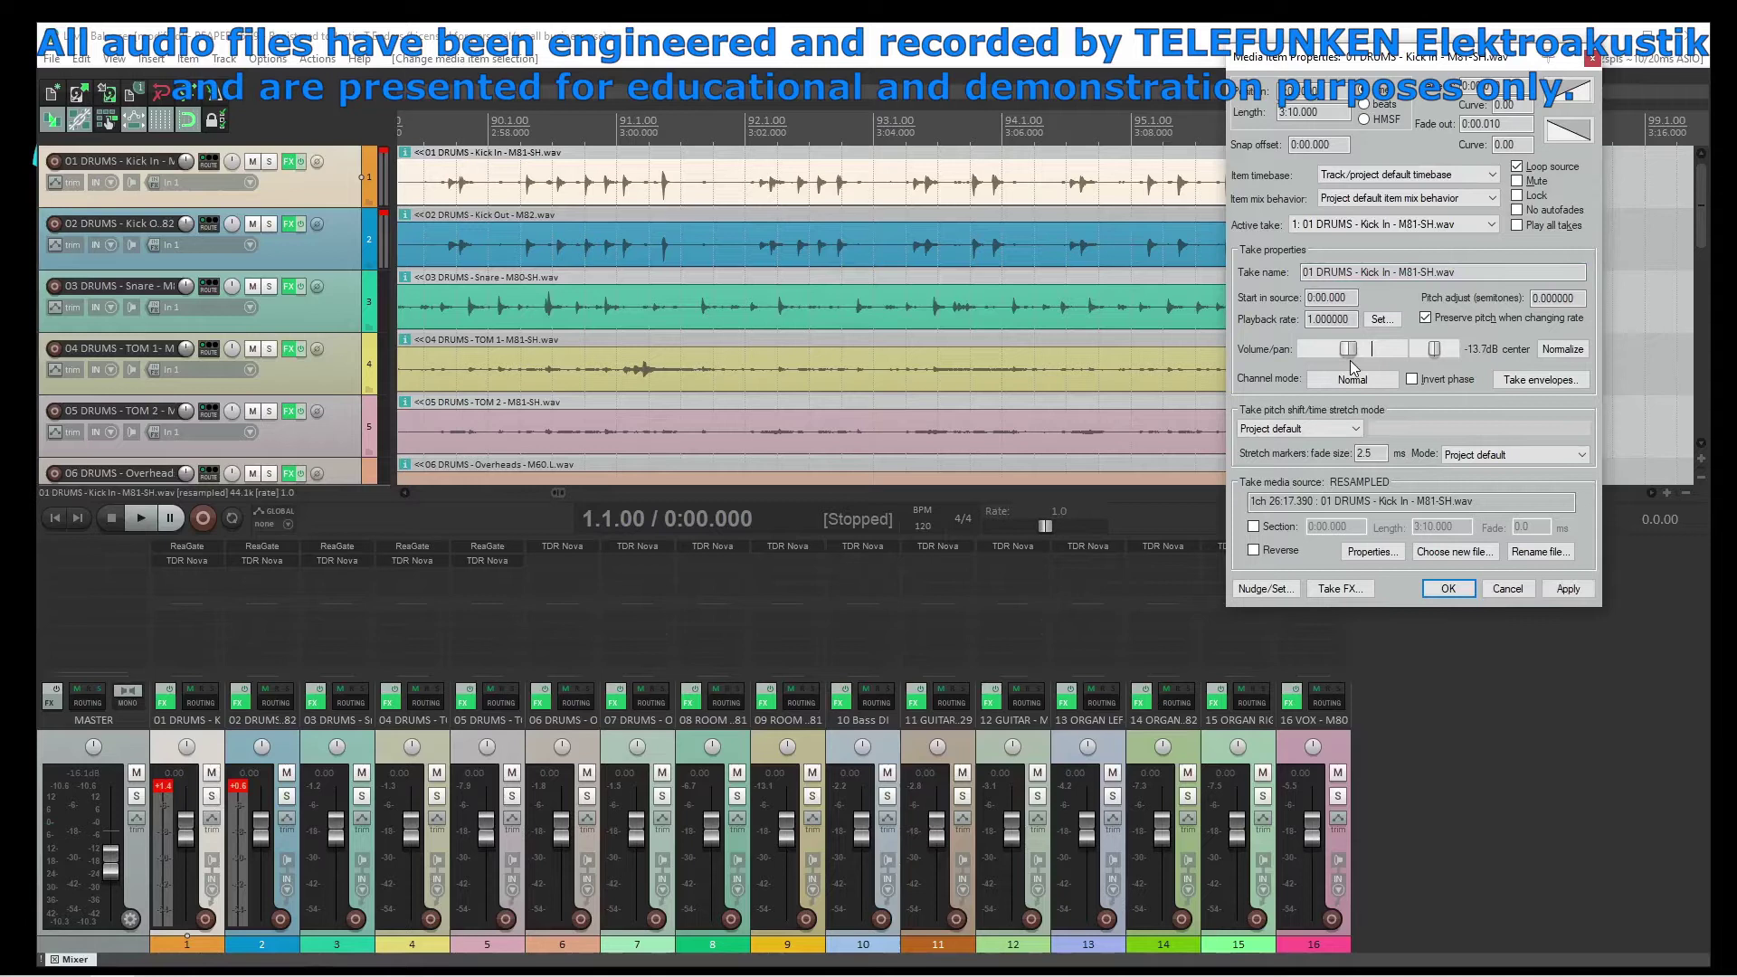
scroll(1352, 360, "down", 2)
left_click(1568, 588)
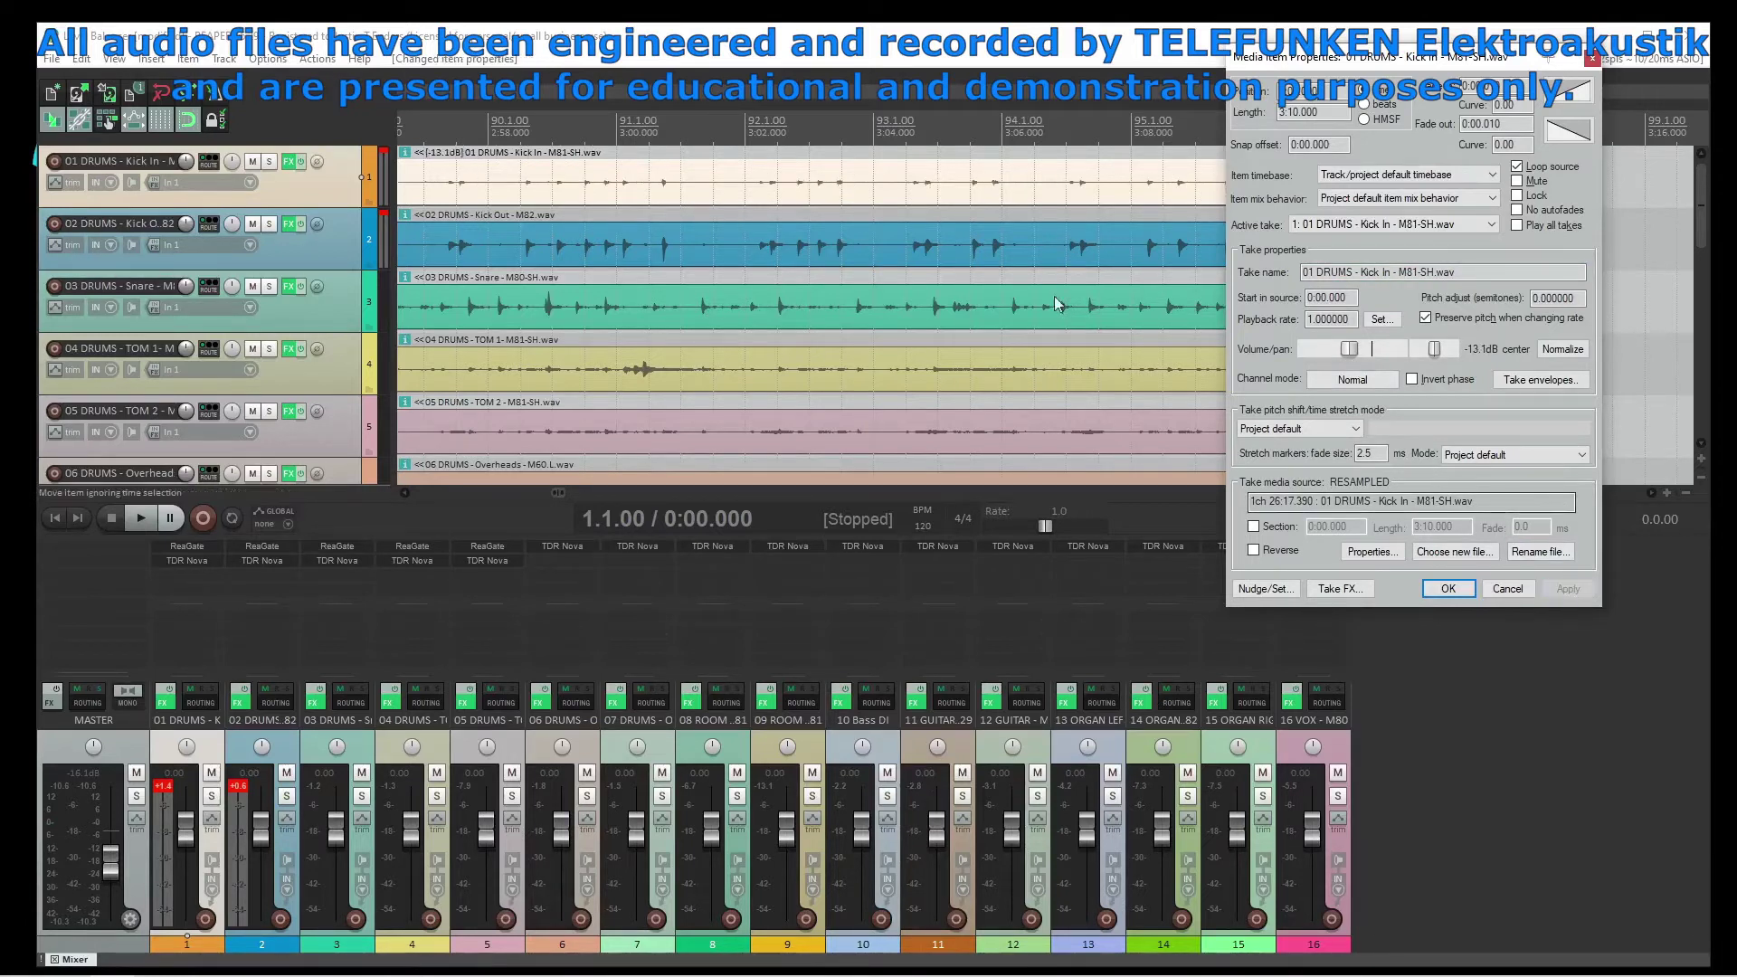
Lower the Kick Out item's volume to -12.5 dB in its item properties and apply it
left_click(714, 247)
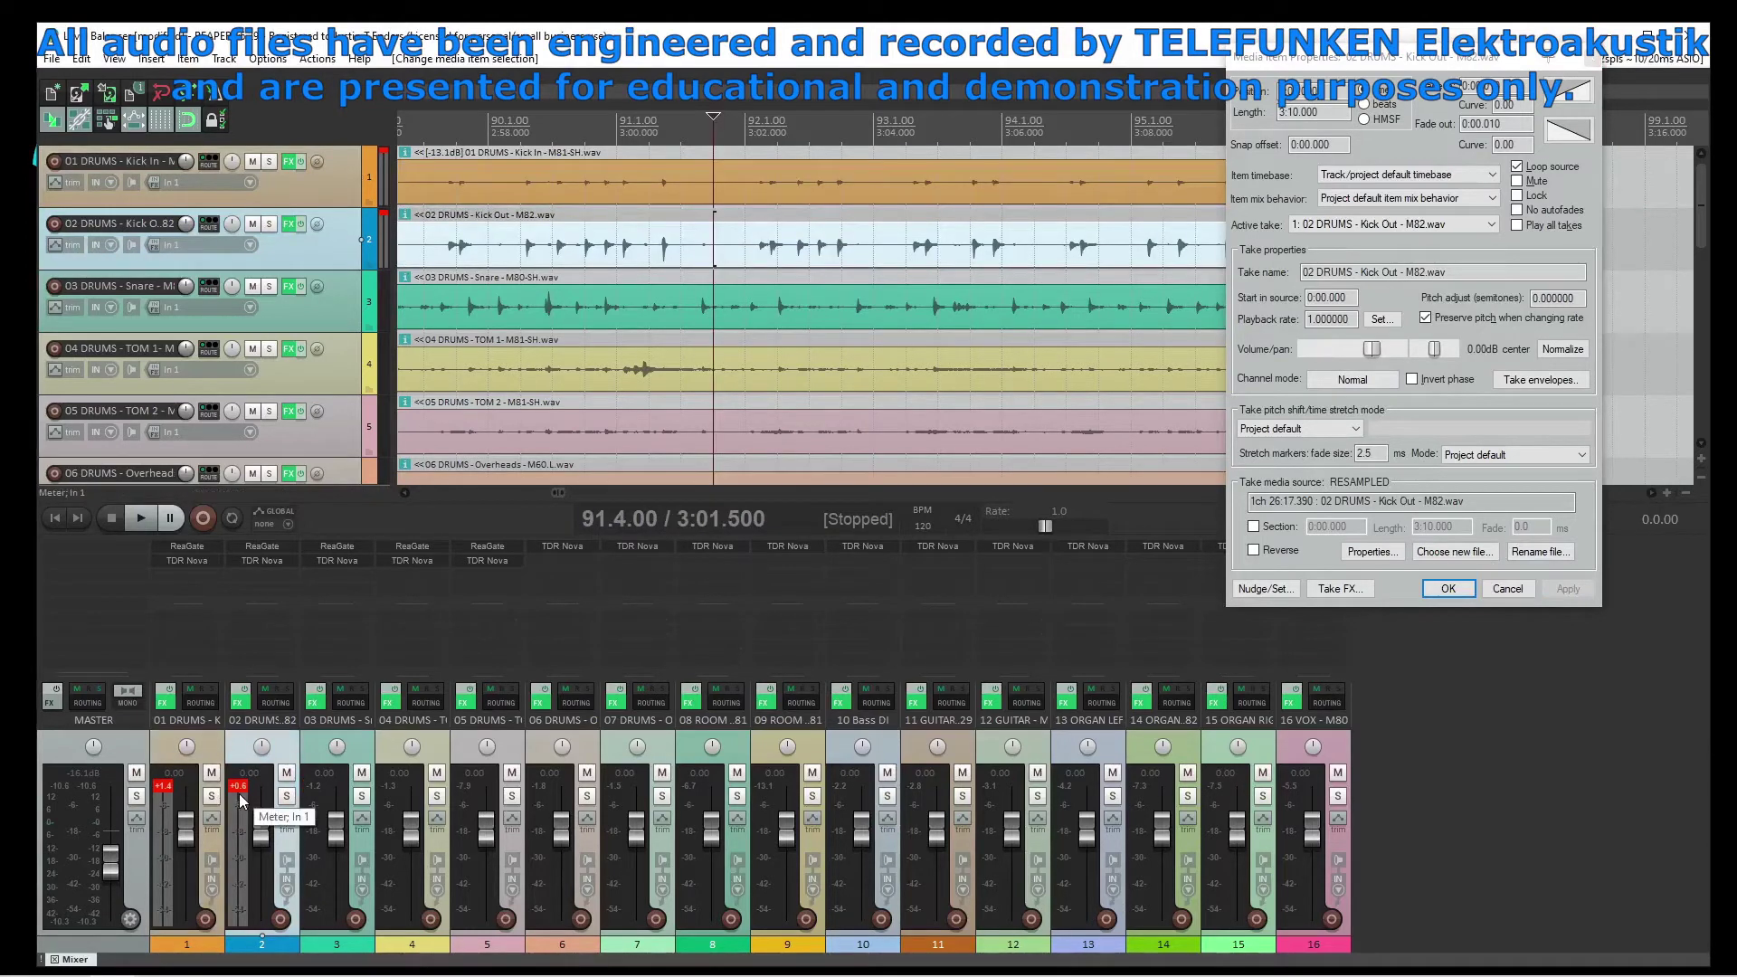
left_click_drag(1369, 351, 1365, 351)
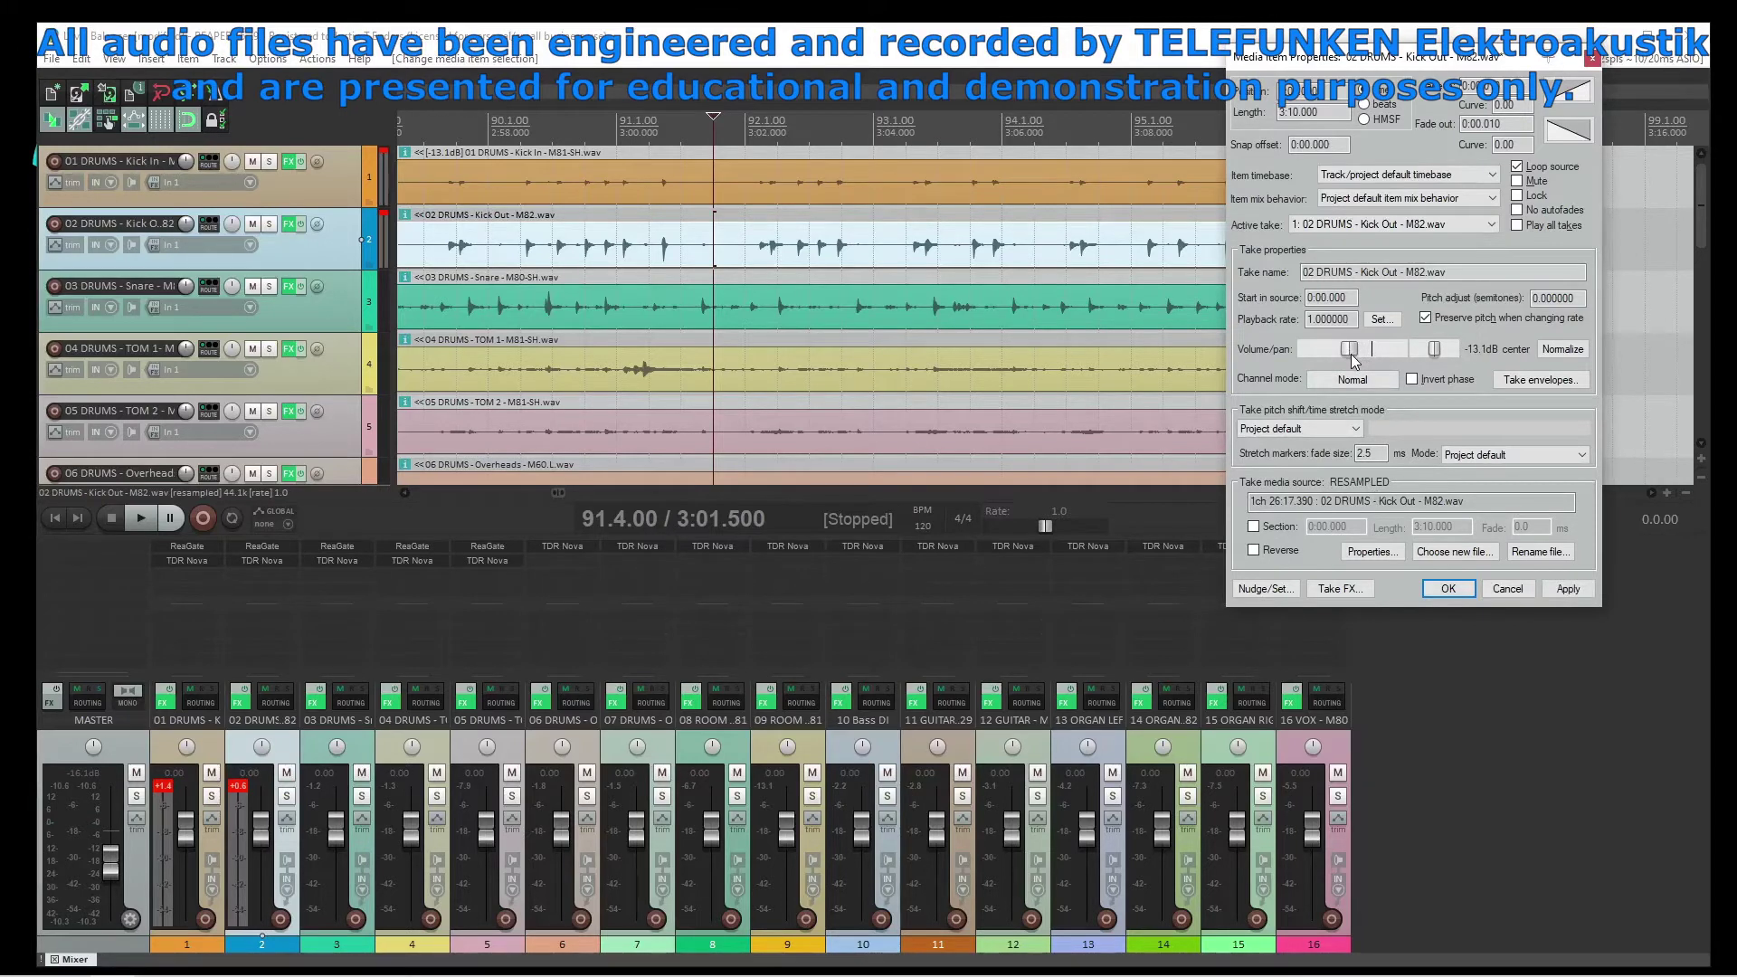
left_click(1566, 590)
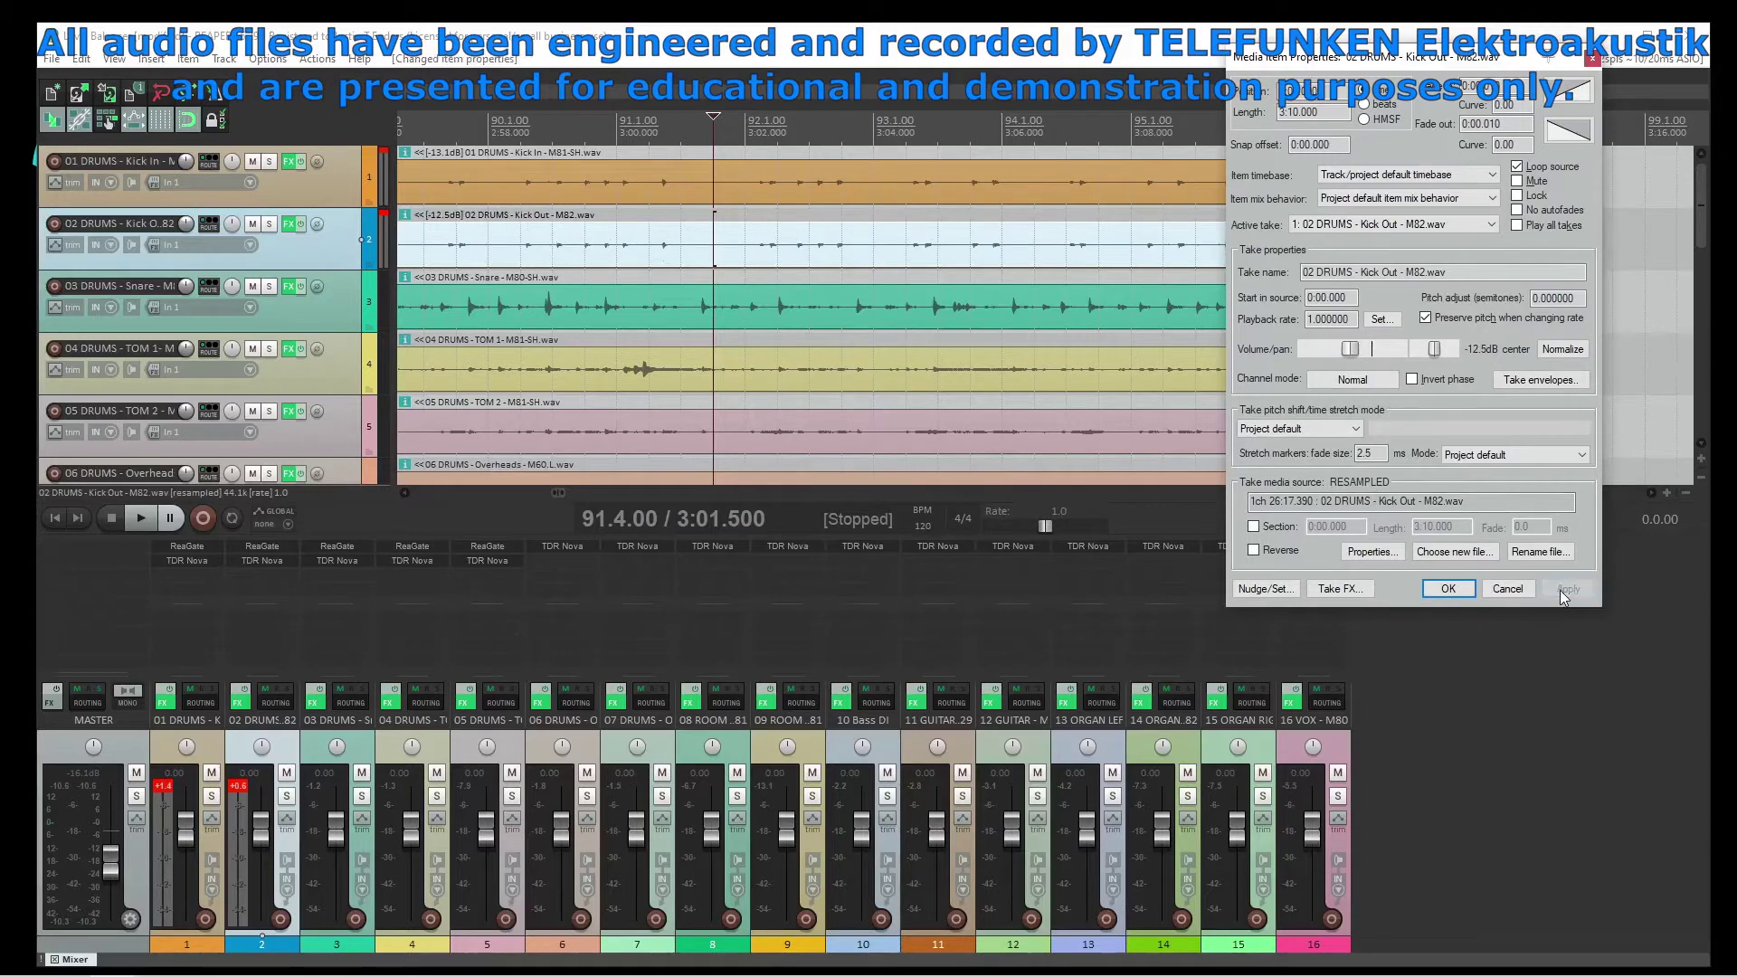
Lower the item volumes on the remaining tracks, setting the snare to -10.2 dB and the vocal to -6.41 dB, and apply the changes
left_click(719, 309)
left_click_drag(1369, 351, 1362, 357)
left_click(1568, 590)
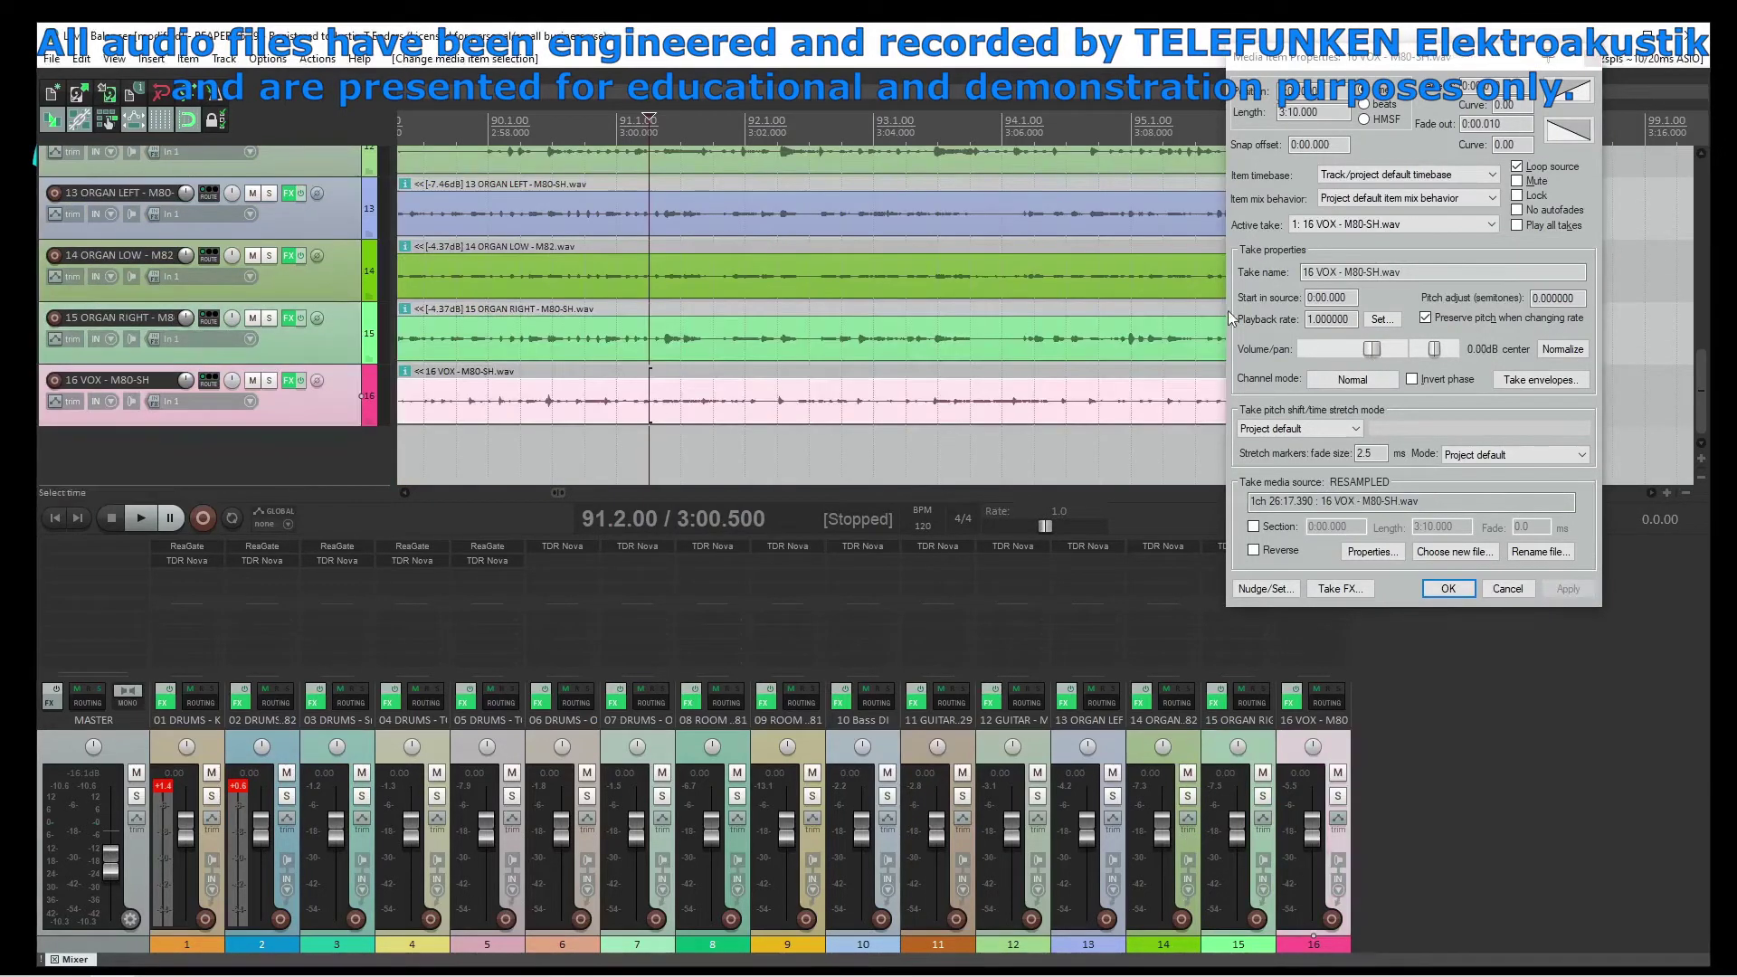
left_click(1568, 590)
Play the session from the project start to check the track levels and stop playback
key("Home")
left_click(140, 518)
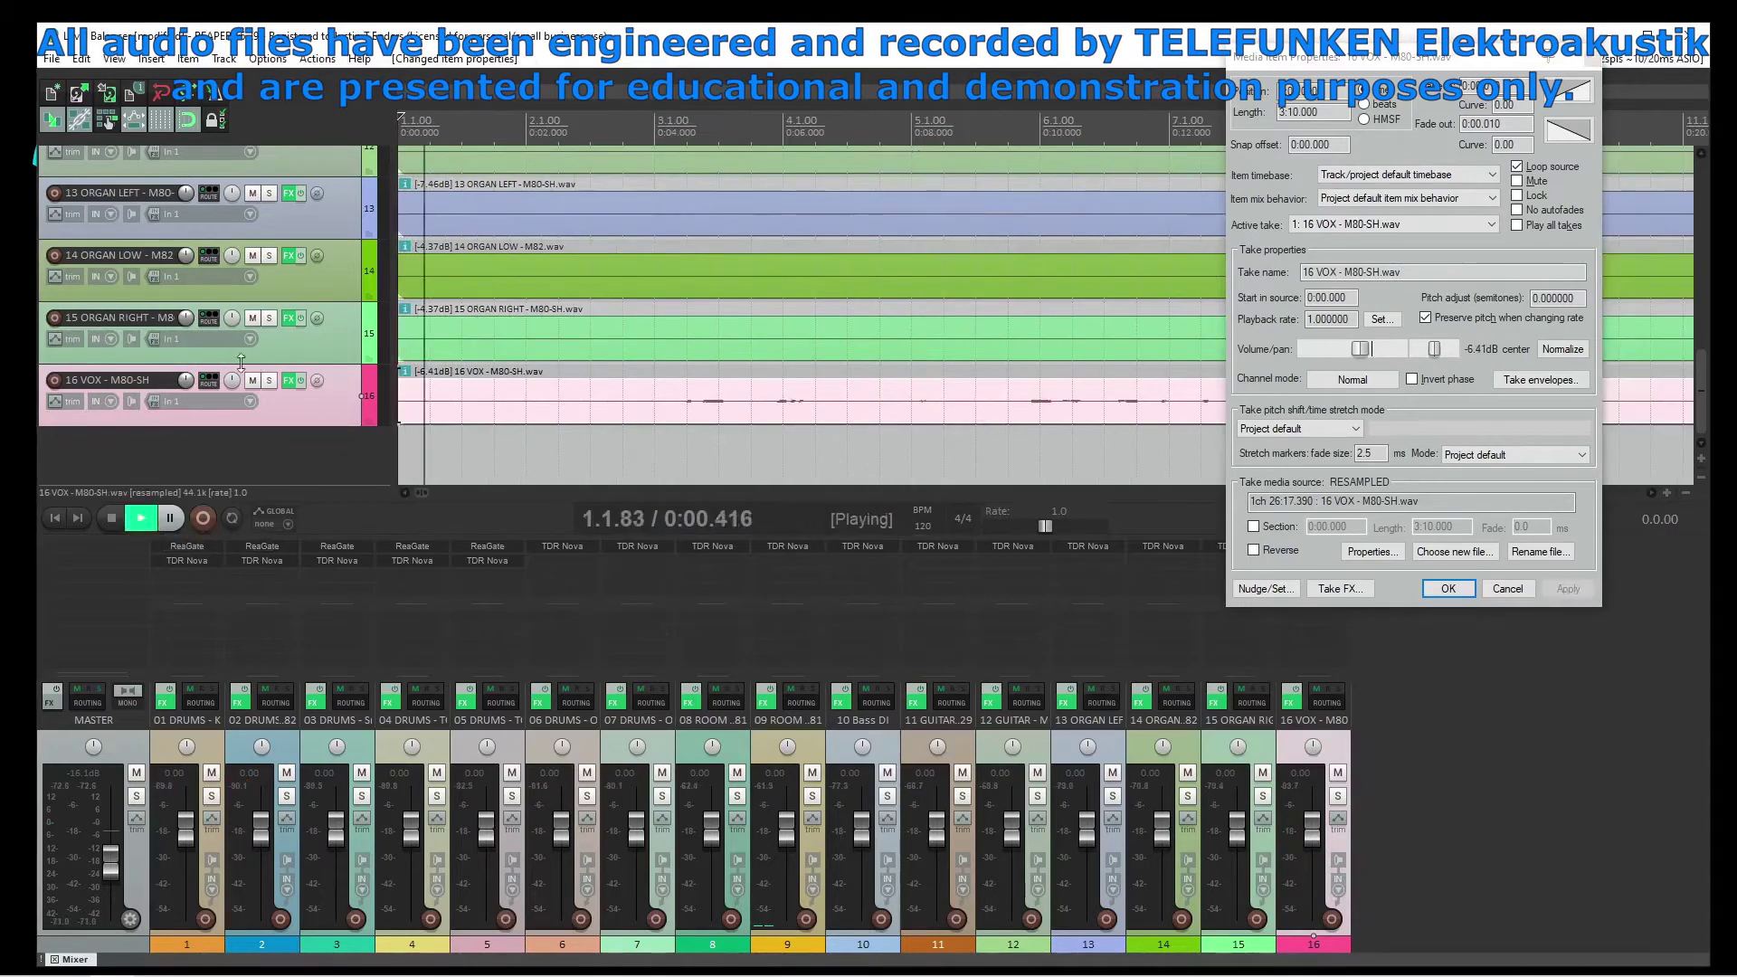
scroll(336, 358, "up", 5)
scroll(333, 360, "up", 5)
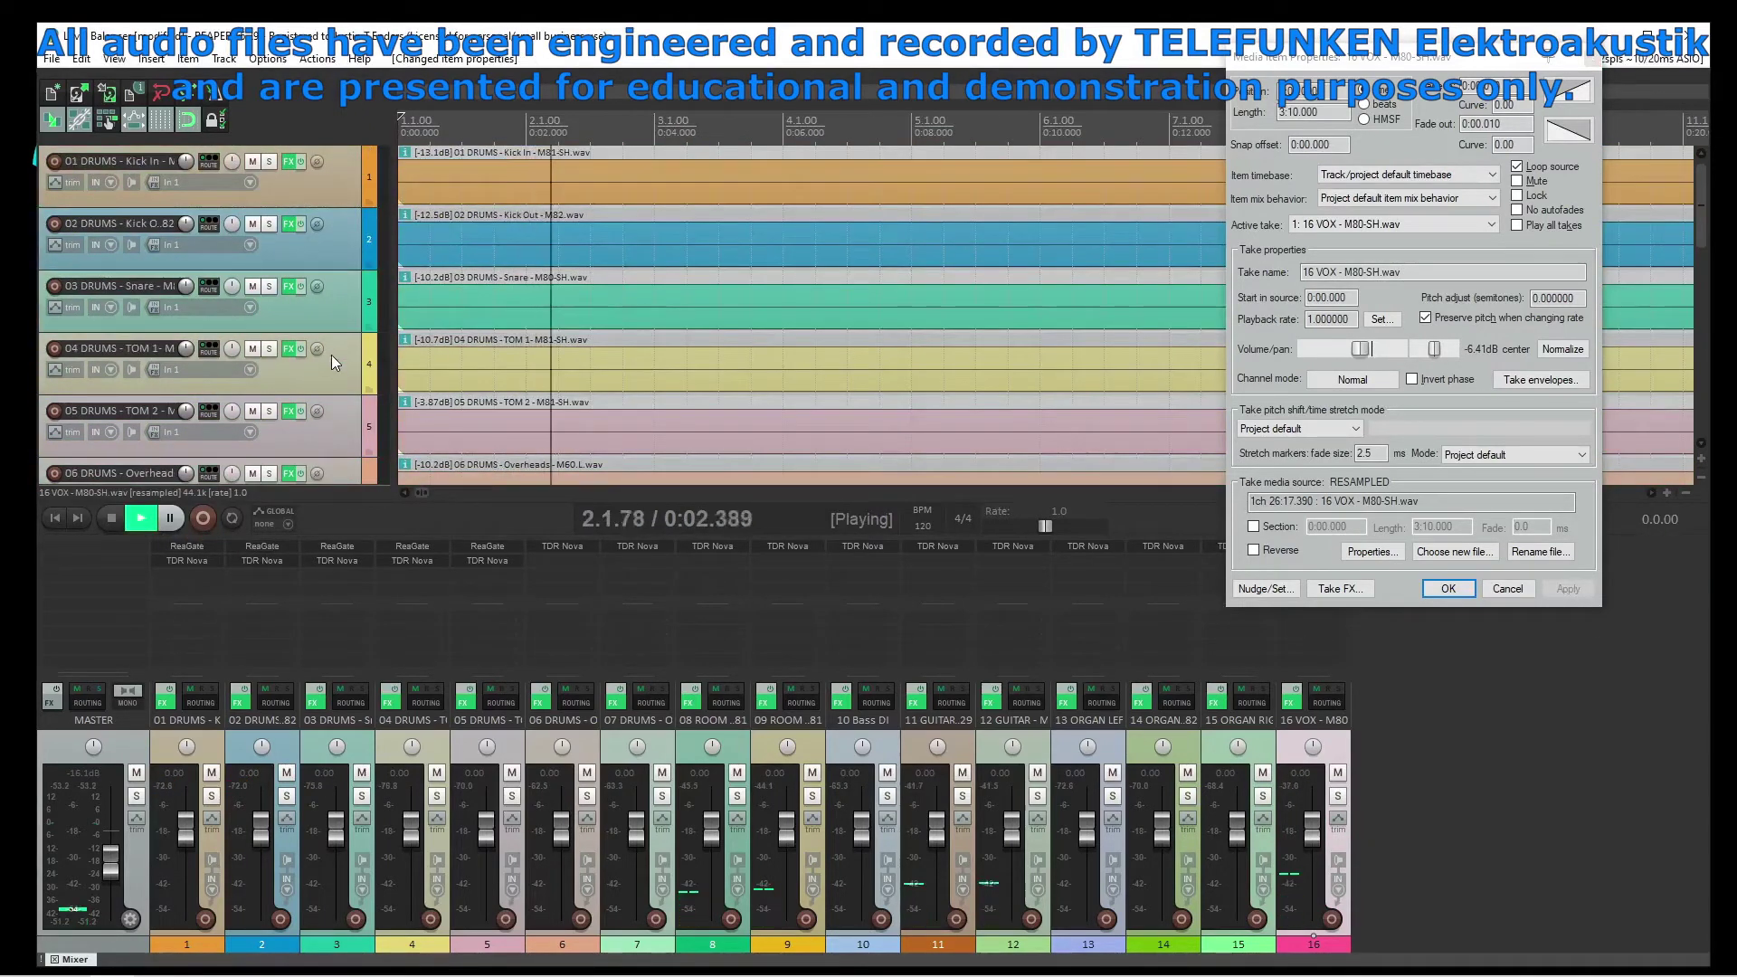
left_click(518, 181)
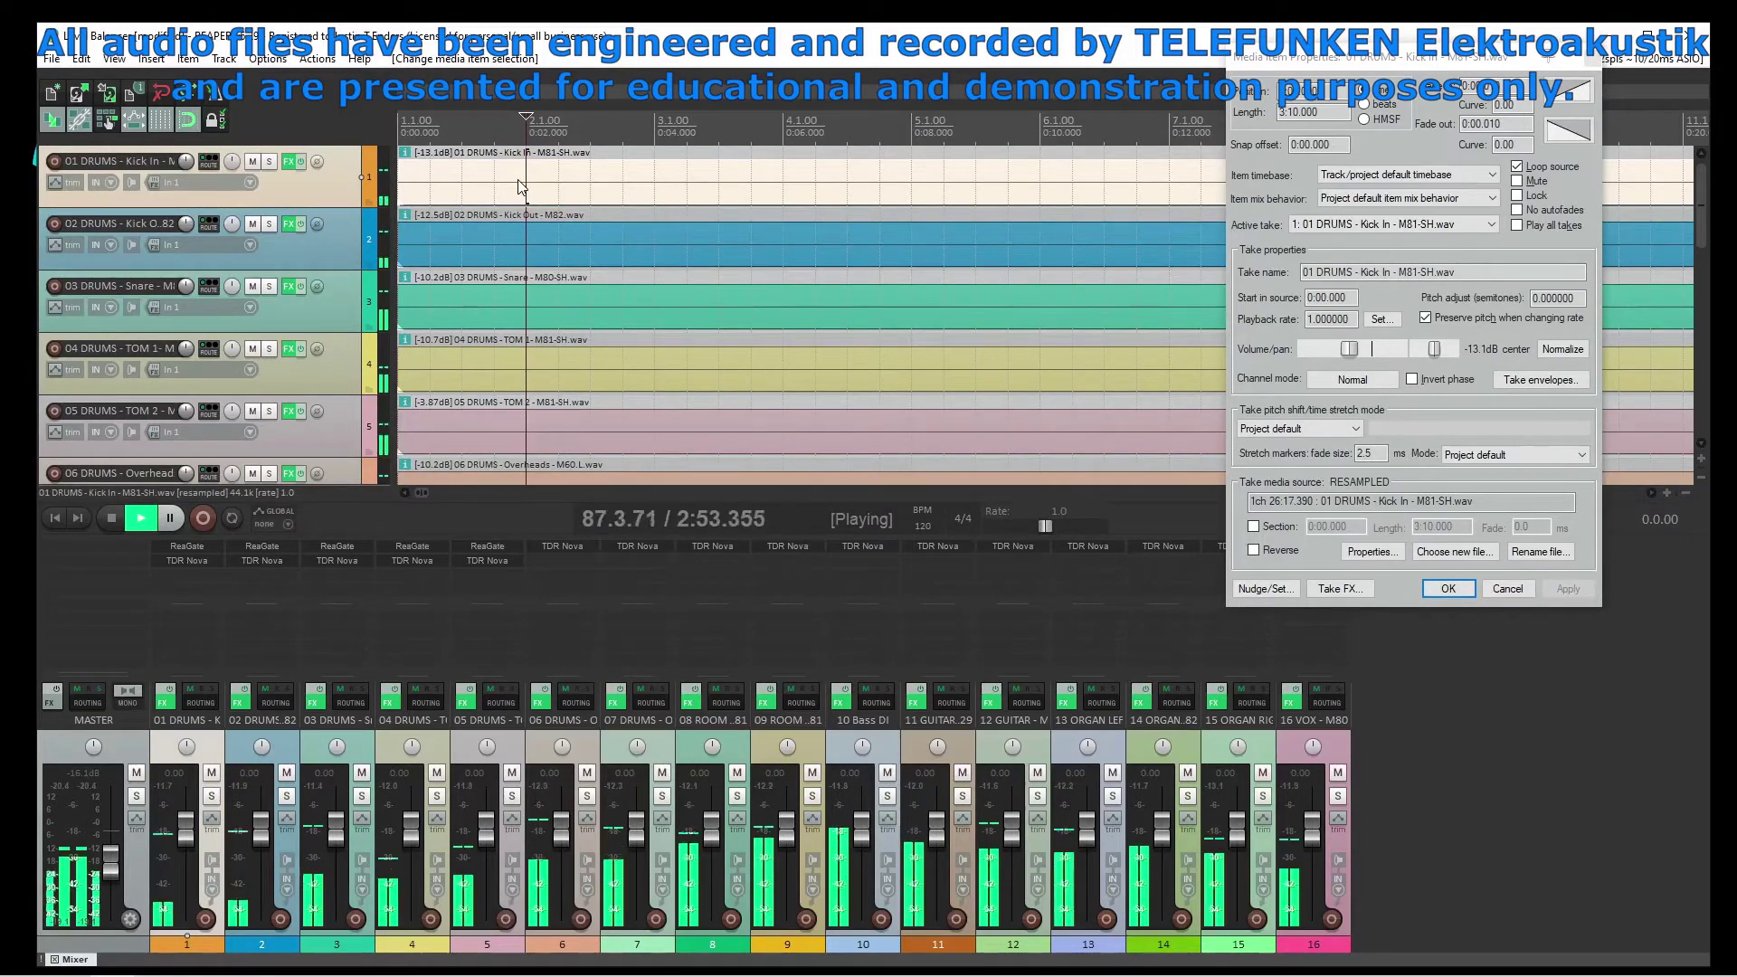
key("space")
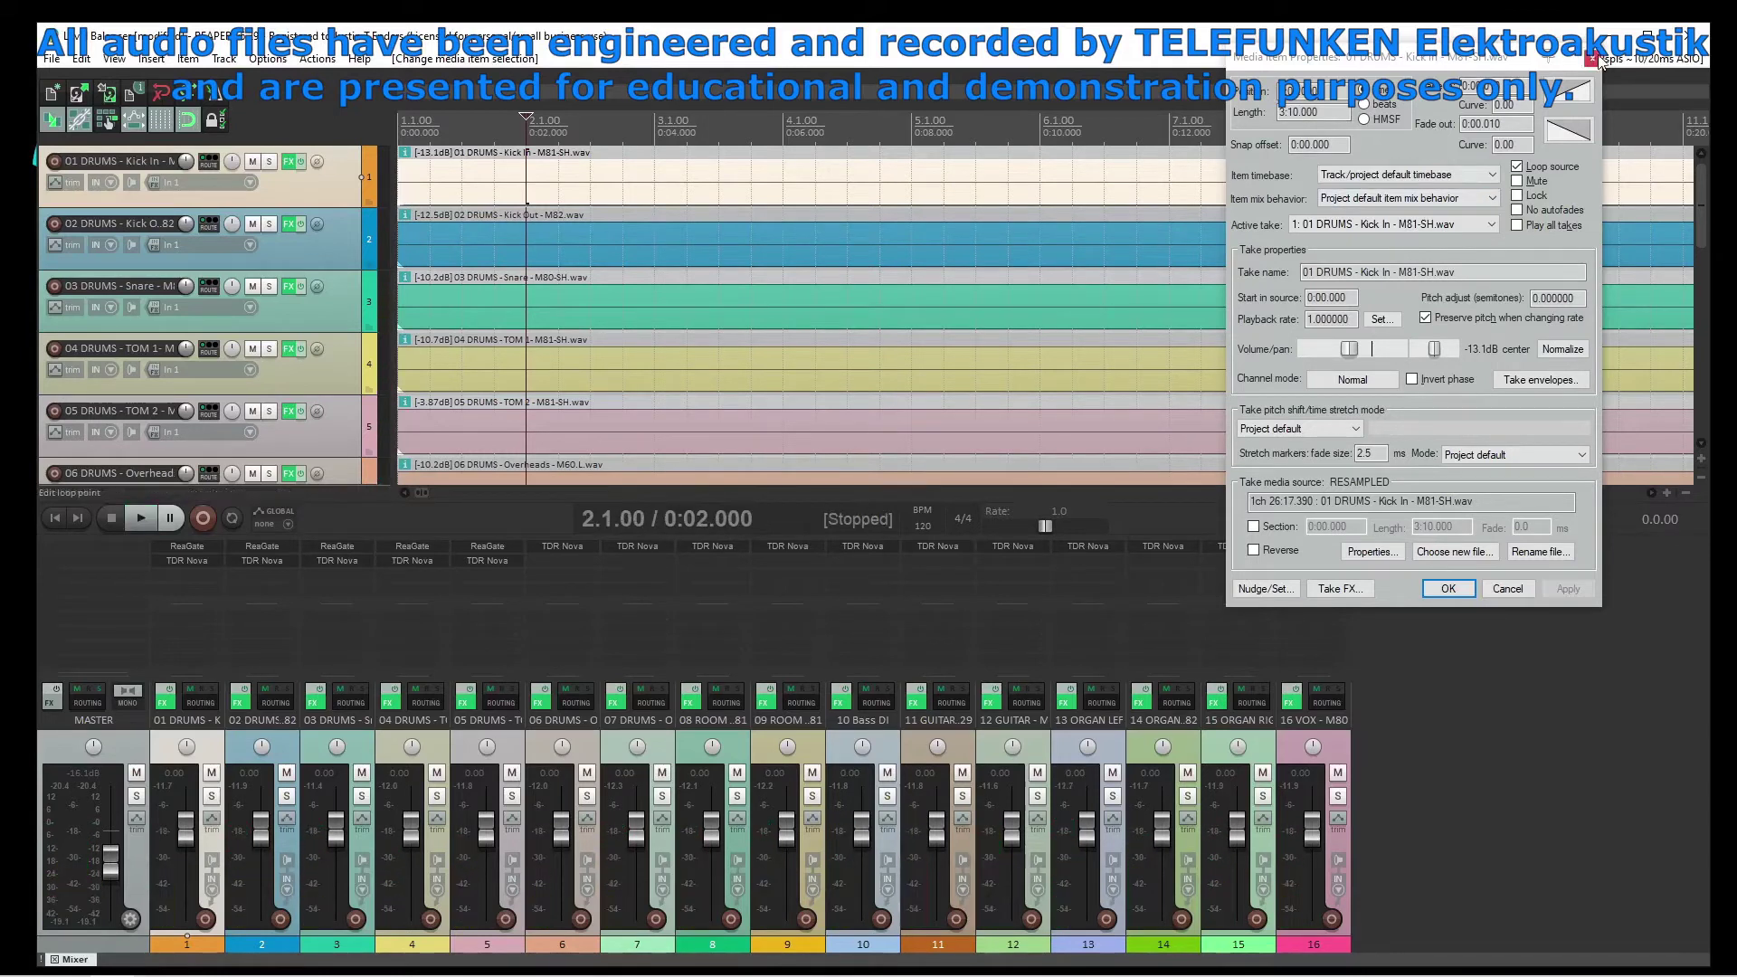
Close the item properties, set the output gain of the Kick In track's TDR Nova to -0.3 dB and close the equalizer
key("Escape")
left_click(176, 562)
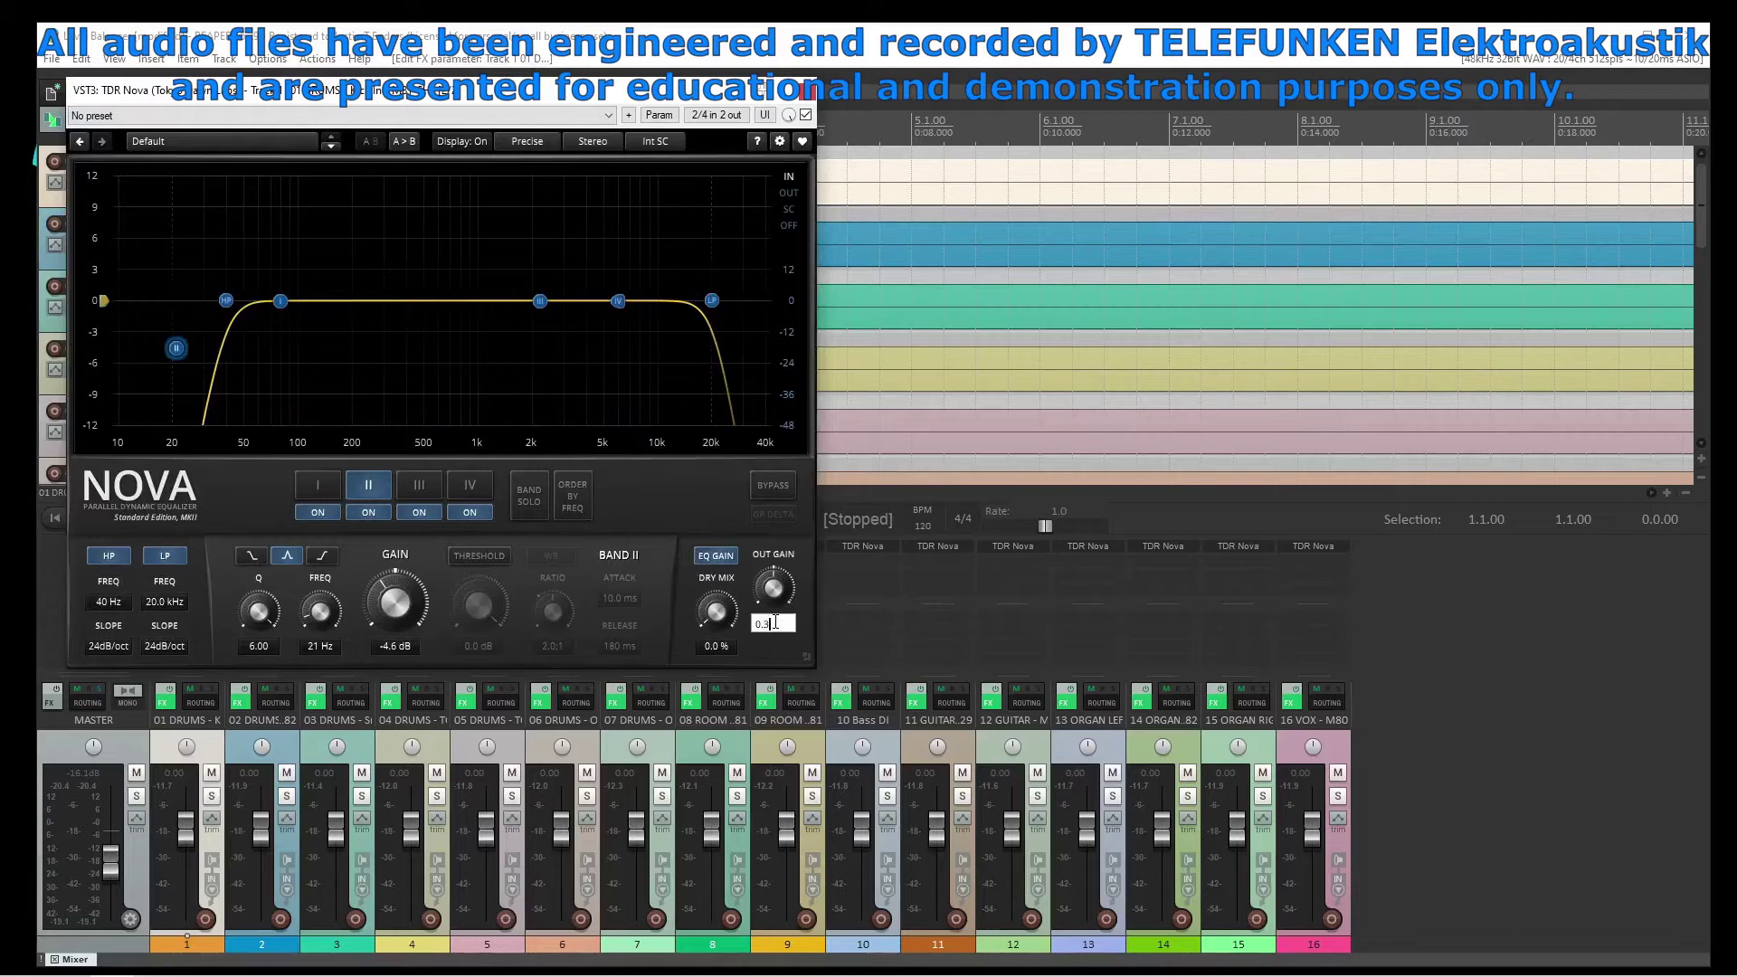
left_click(806, 99)
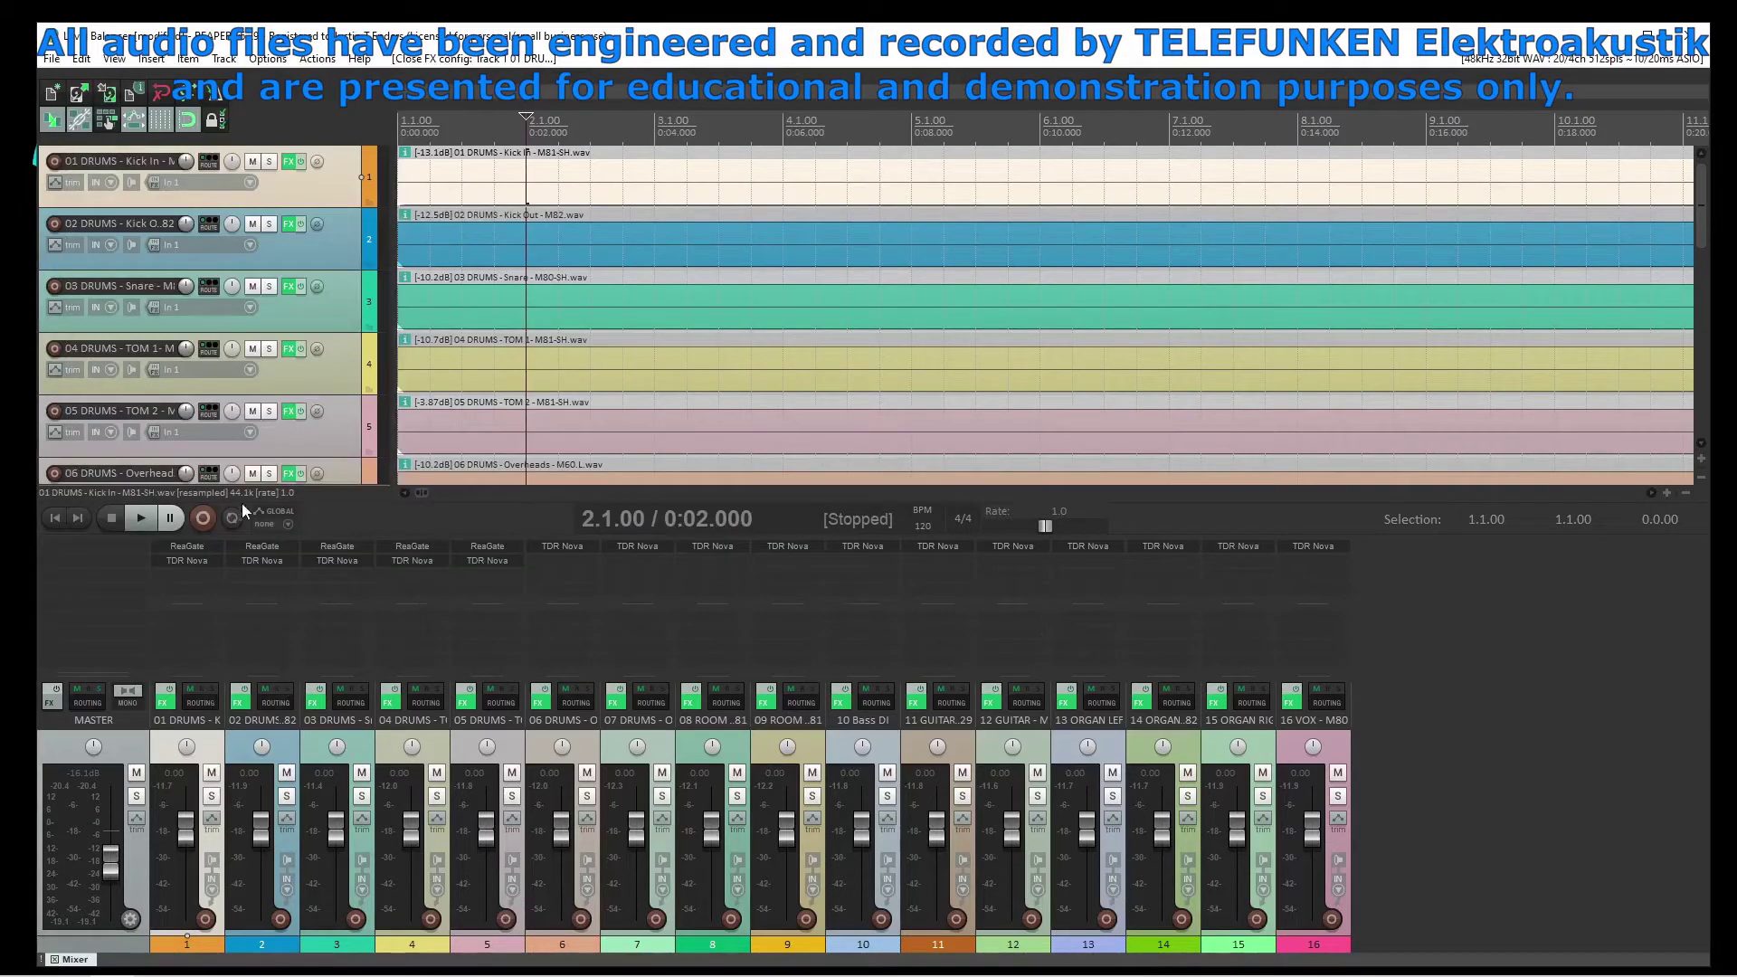
Adjust the TDR Nova output gain on the remaining tracks where needed, setting Kick Out to -0.1 dB
left_click(277, 562)
type("0.3")
key("Return")
left_click(805, 114)
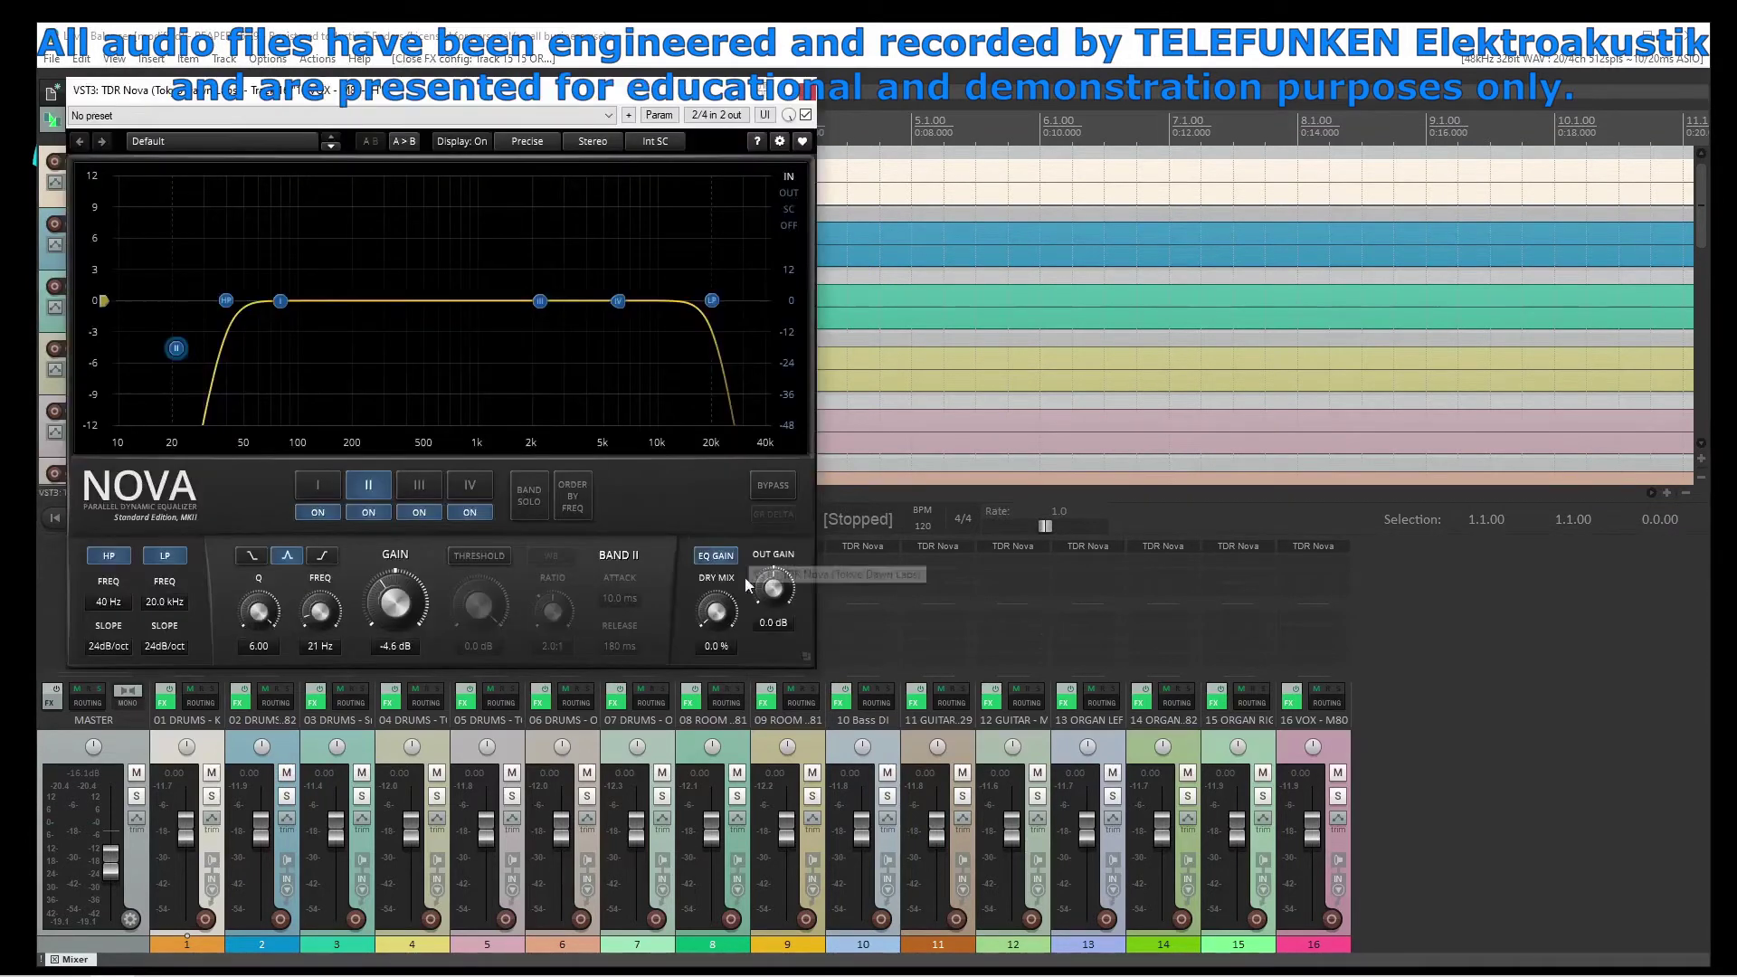
key("Escape")
Play the session again to check the levels with the adjusted equalizer output gains
left_click(141, 520)
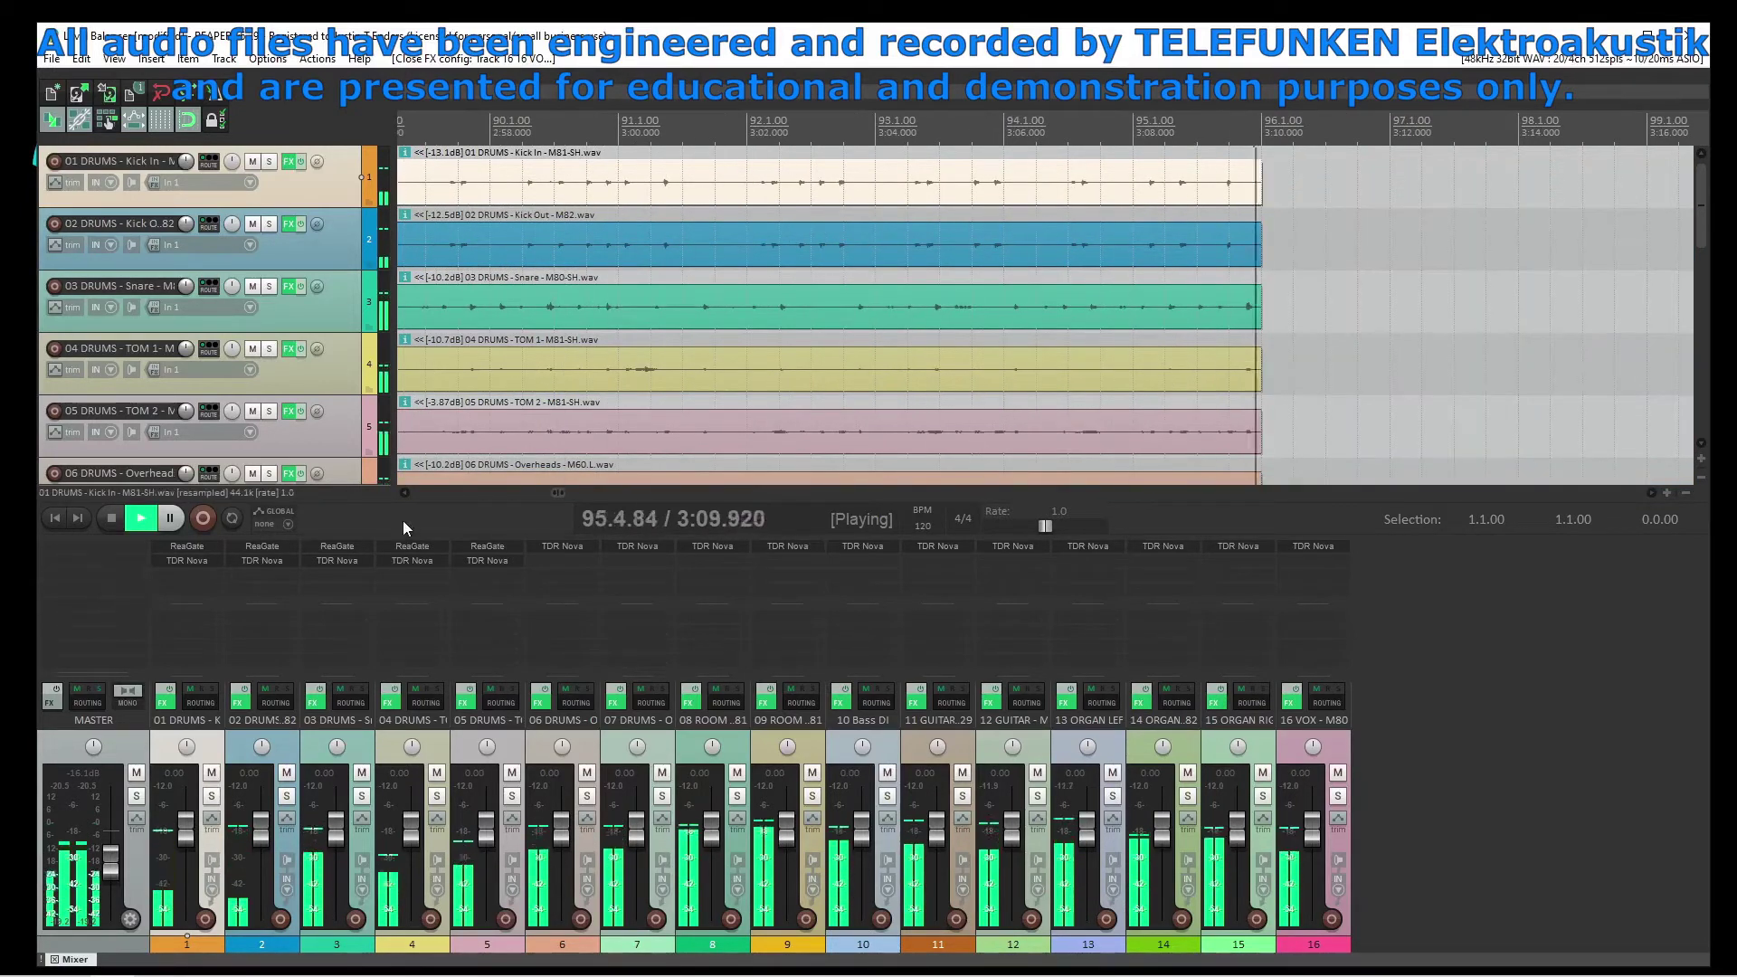
left_click(1013, 548)
left_click(1013, 547)
left_click(1013, 548)
left_click(1012, 547)
Select the time range from 18.1.00 to 25.4.00, turn on repeat and play it as a loop
left_click_drag(558, 492, 445, 492)
left_click_drag(556, 111, 1552, 111)
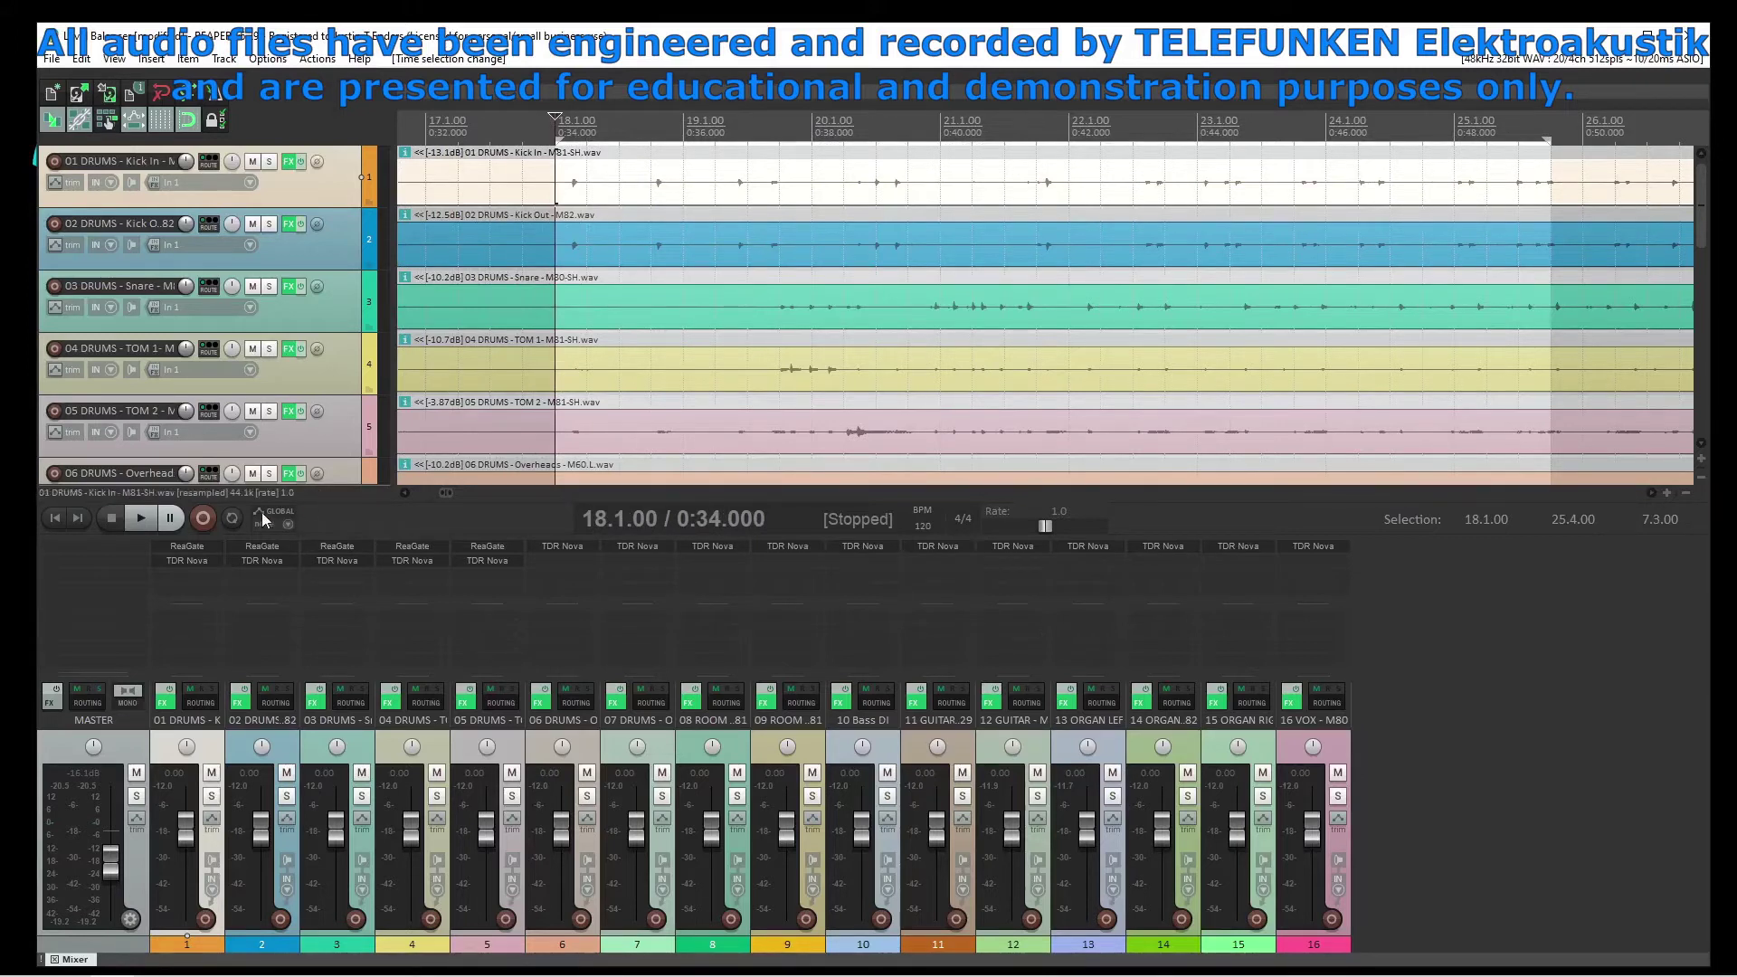
left_click(232, 518)
left_click(145, 523)
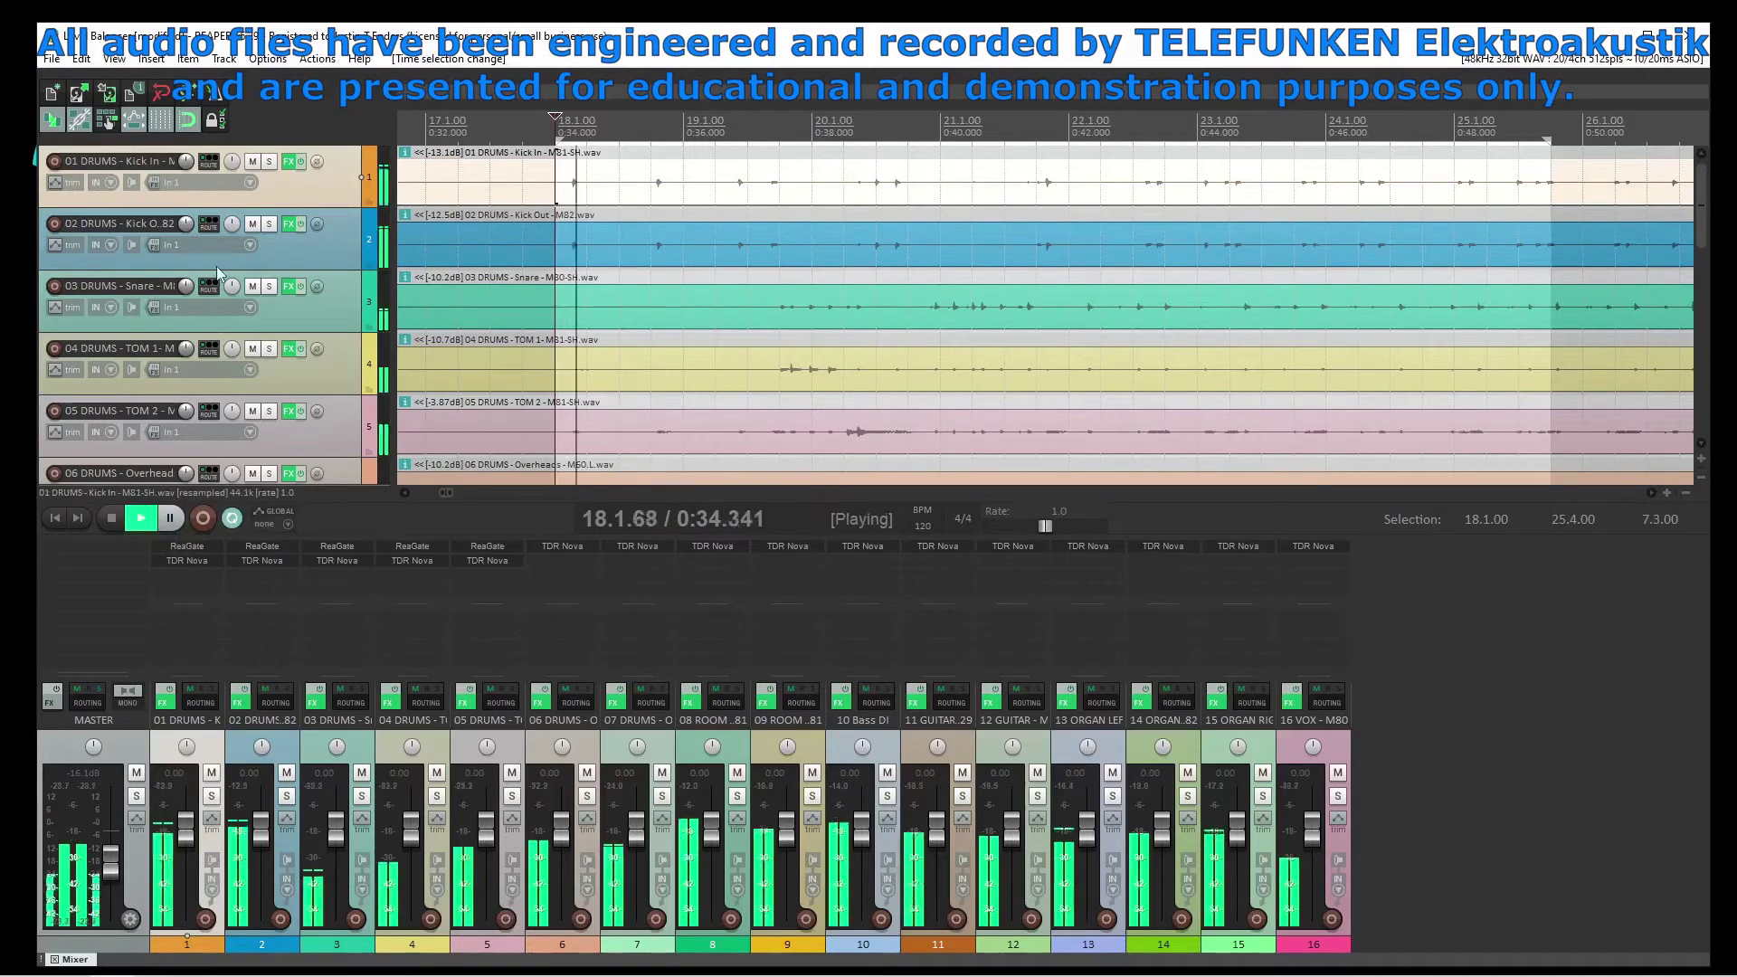
Solo the Kick In track and set the release of its ReaGate to 50 ms
left_click(270, 161)
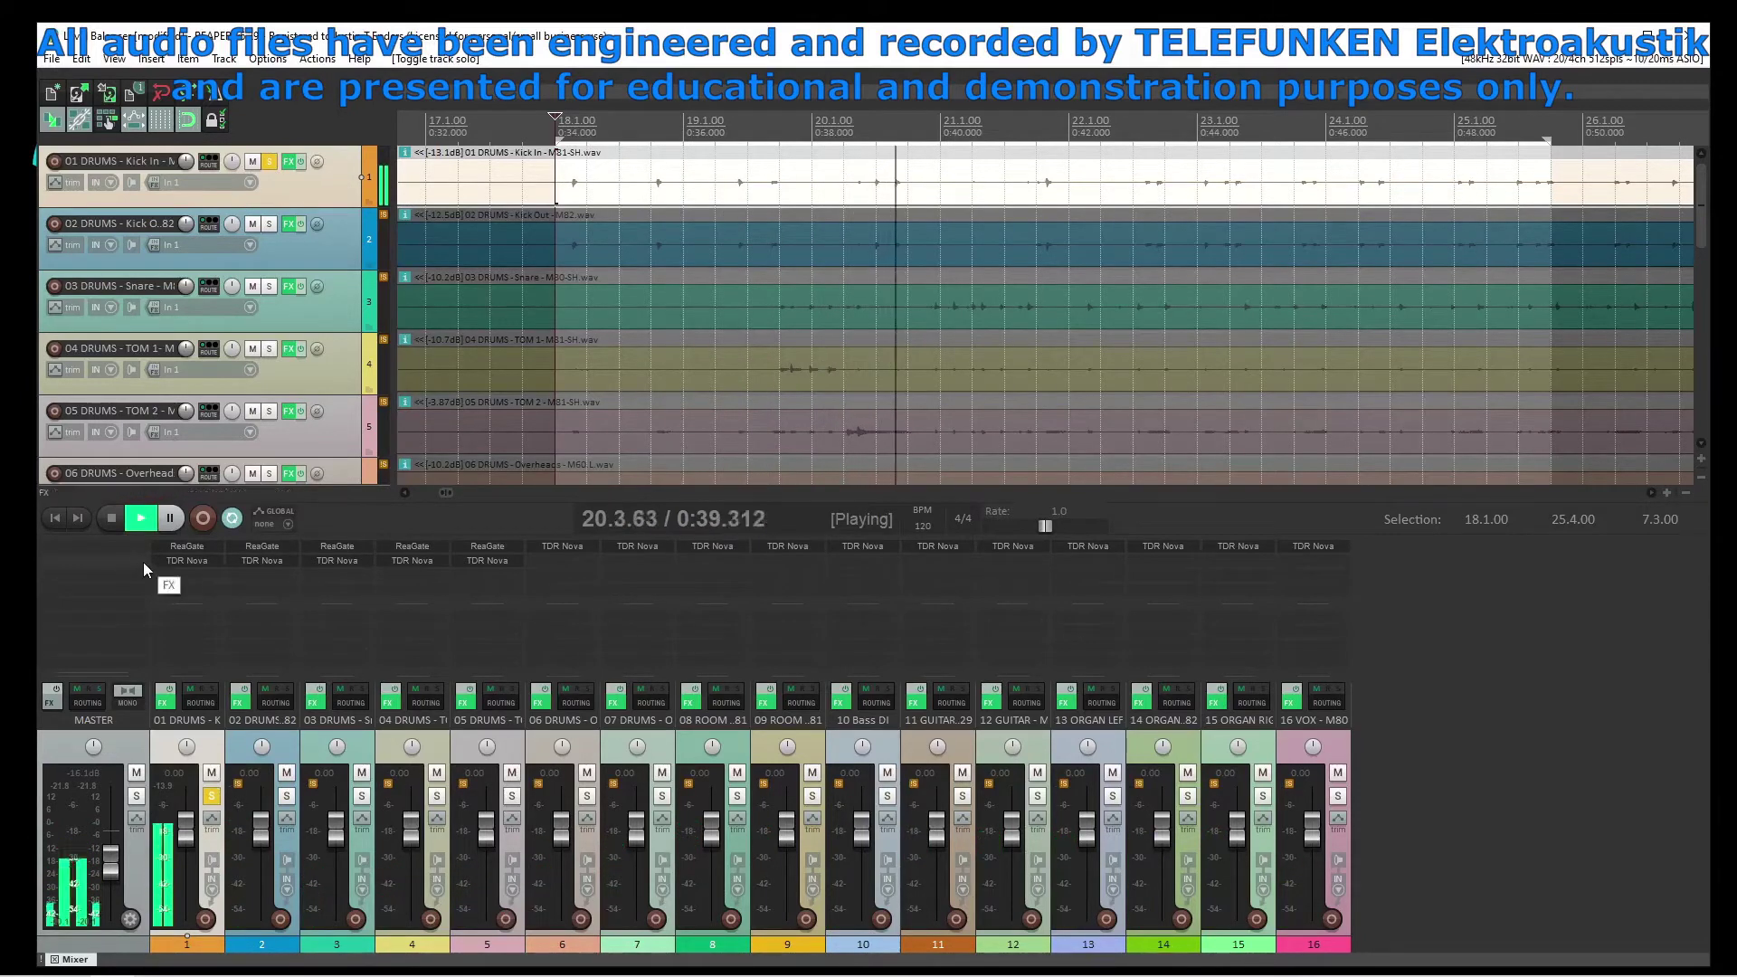
left_click(184, 546)
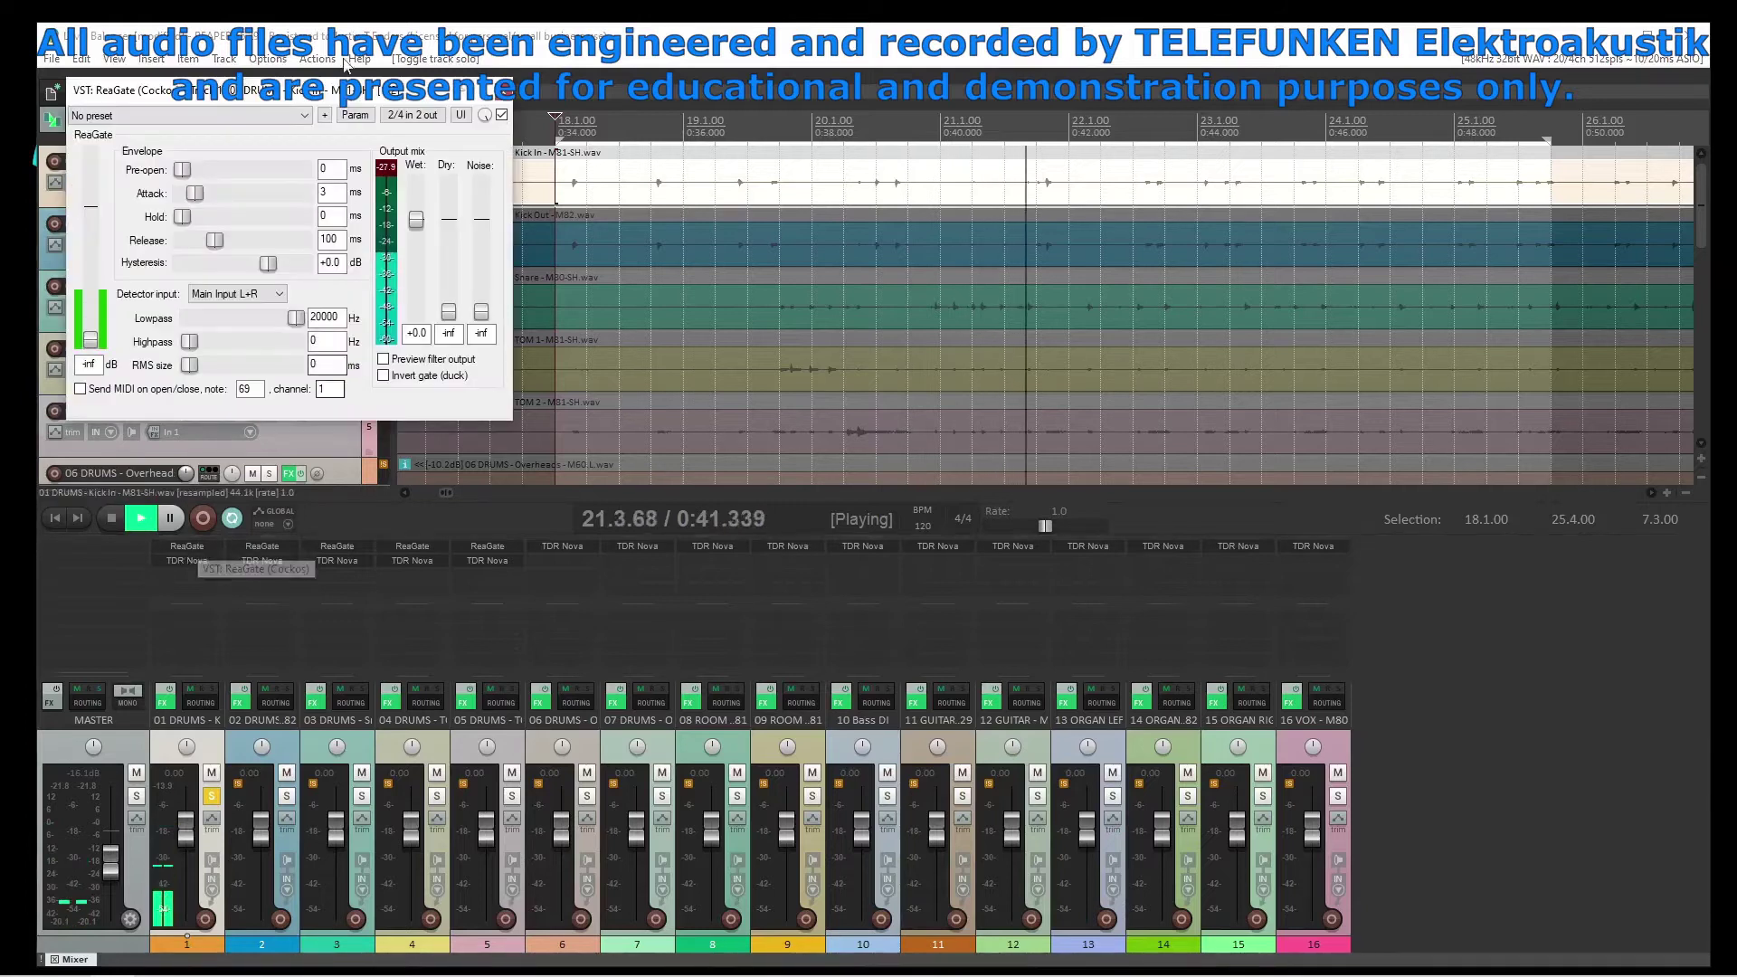
left_click_drag(226, 89, 606, 239)
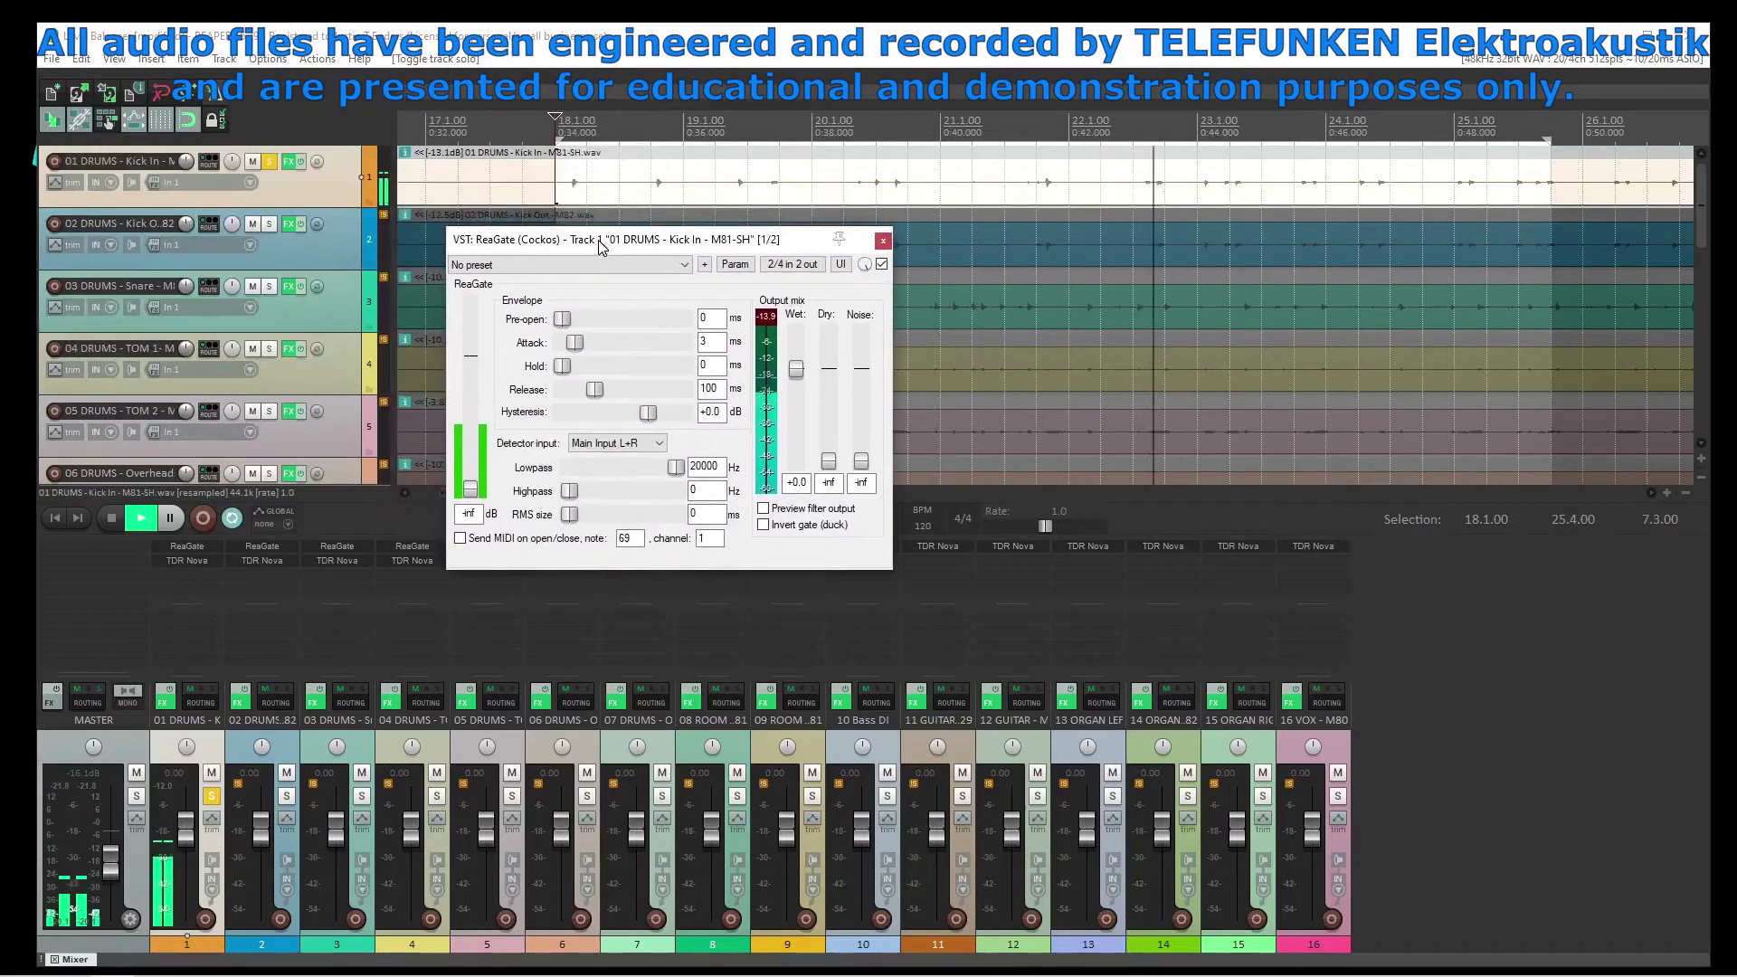
double_click(710, 389)
type("50")
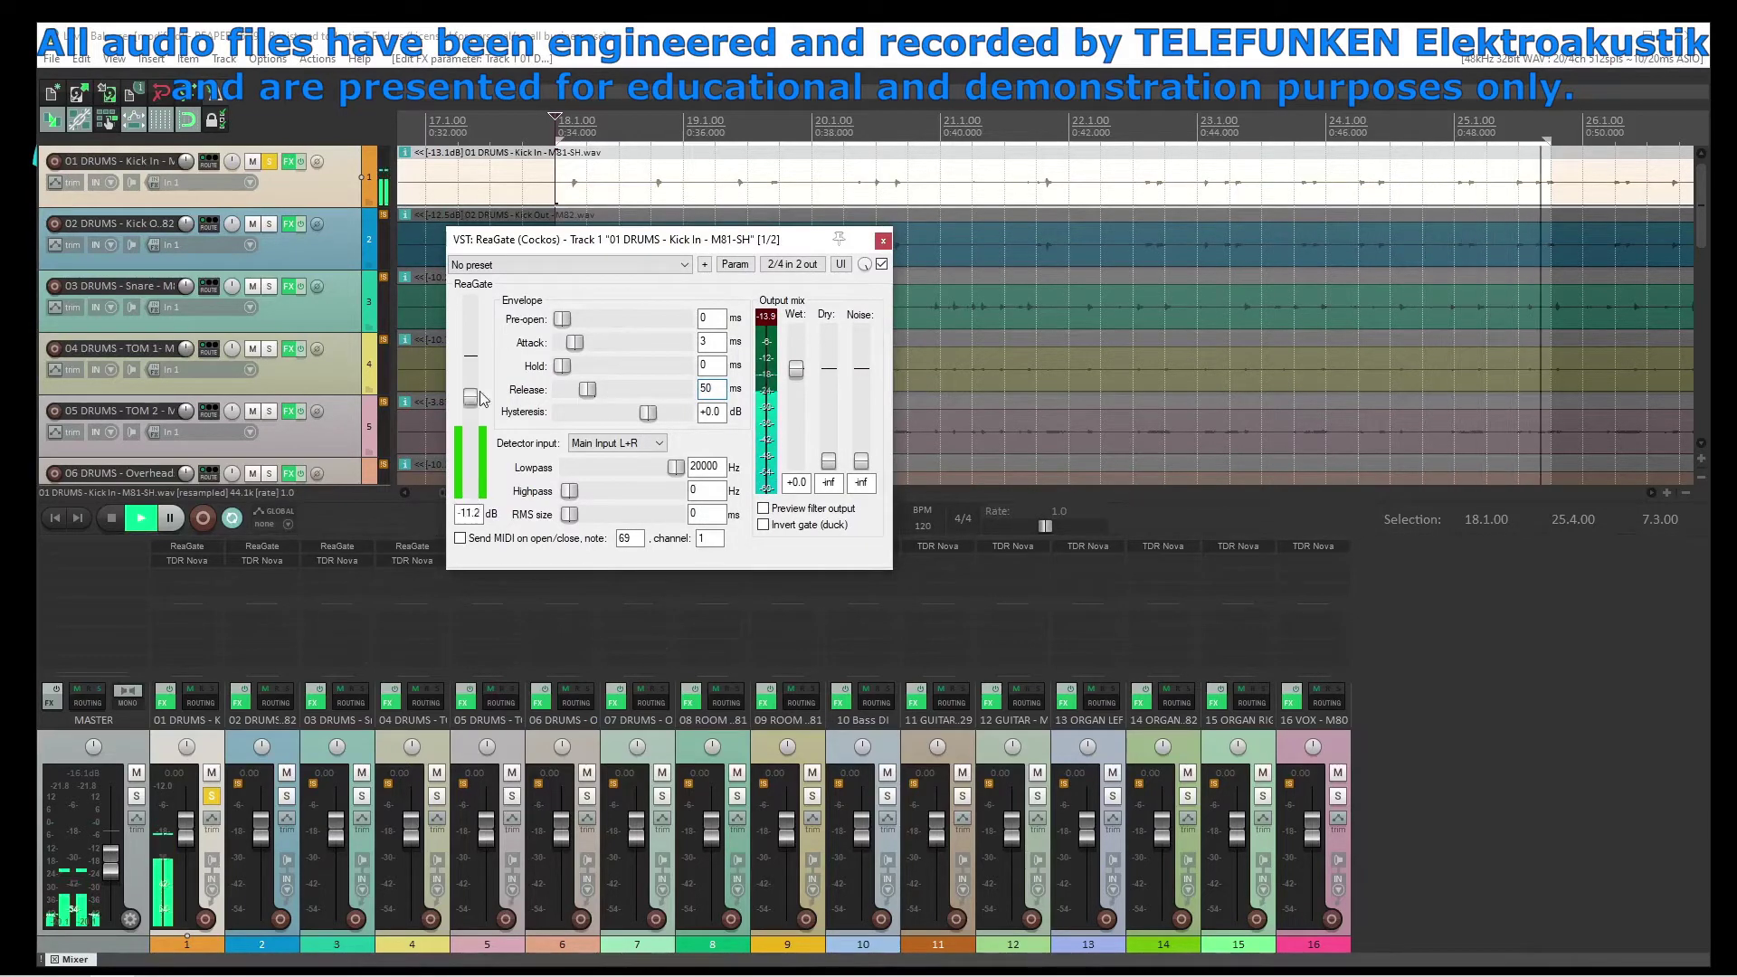
Set the Kick In gate's threshold to -32.9 dB and its pre-open to 6 ms, and close the gate window
left_click_drag(471, 426, 471, 429)
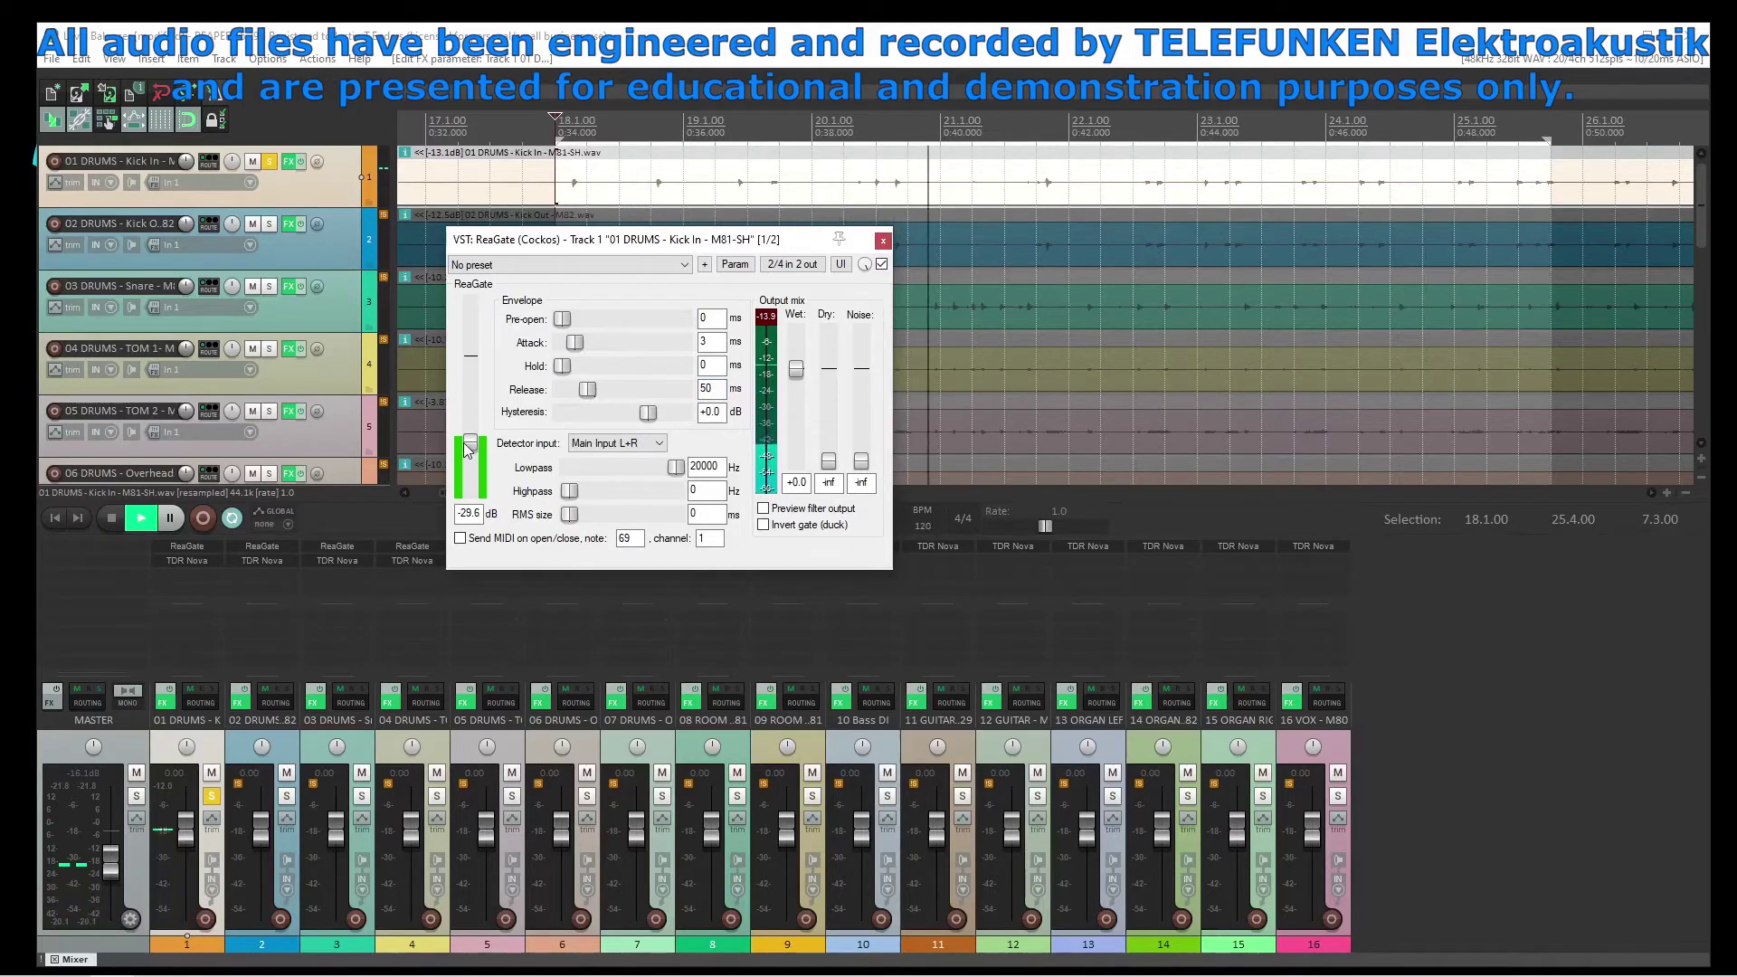
left_click_drag(468, 450, 474, 454)
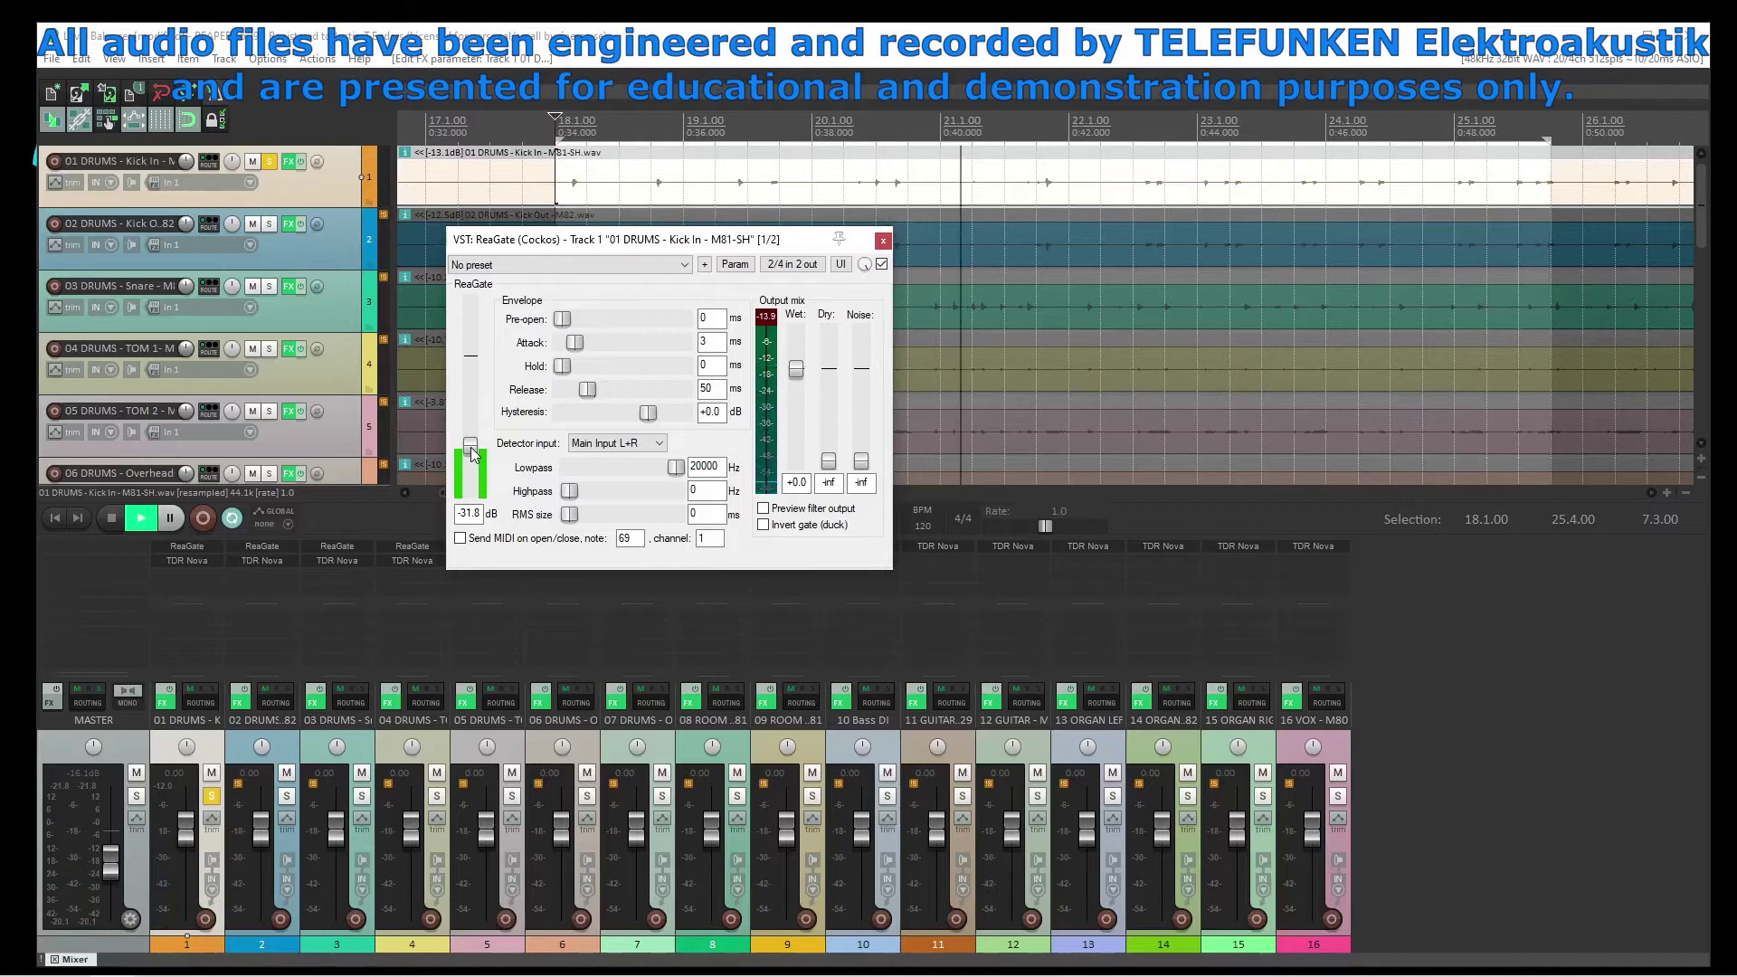
left_click_drag(470, 450, 471, 452)
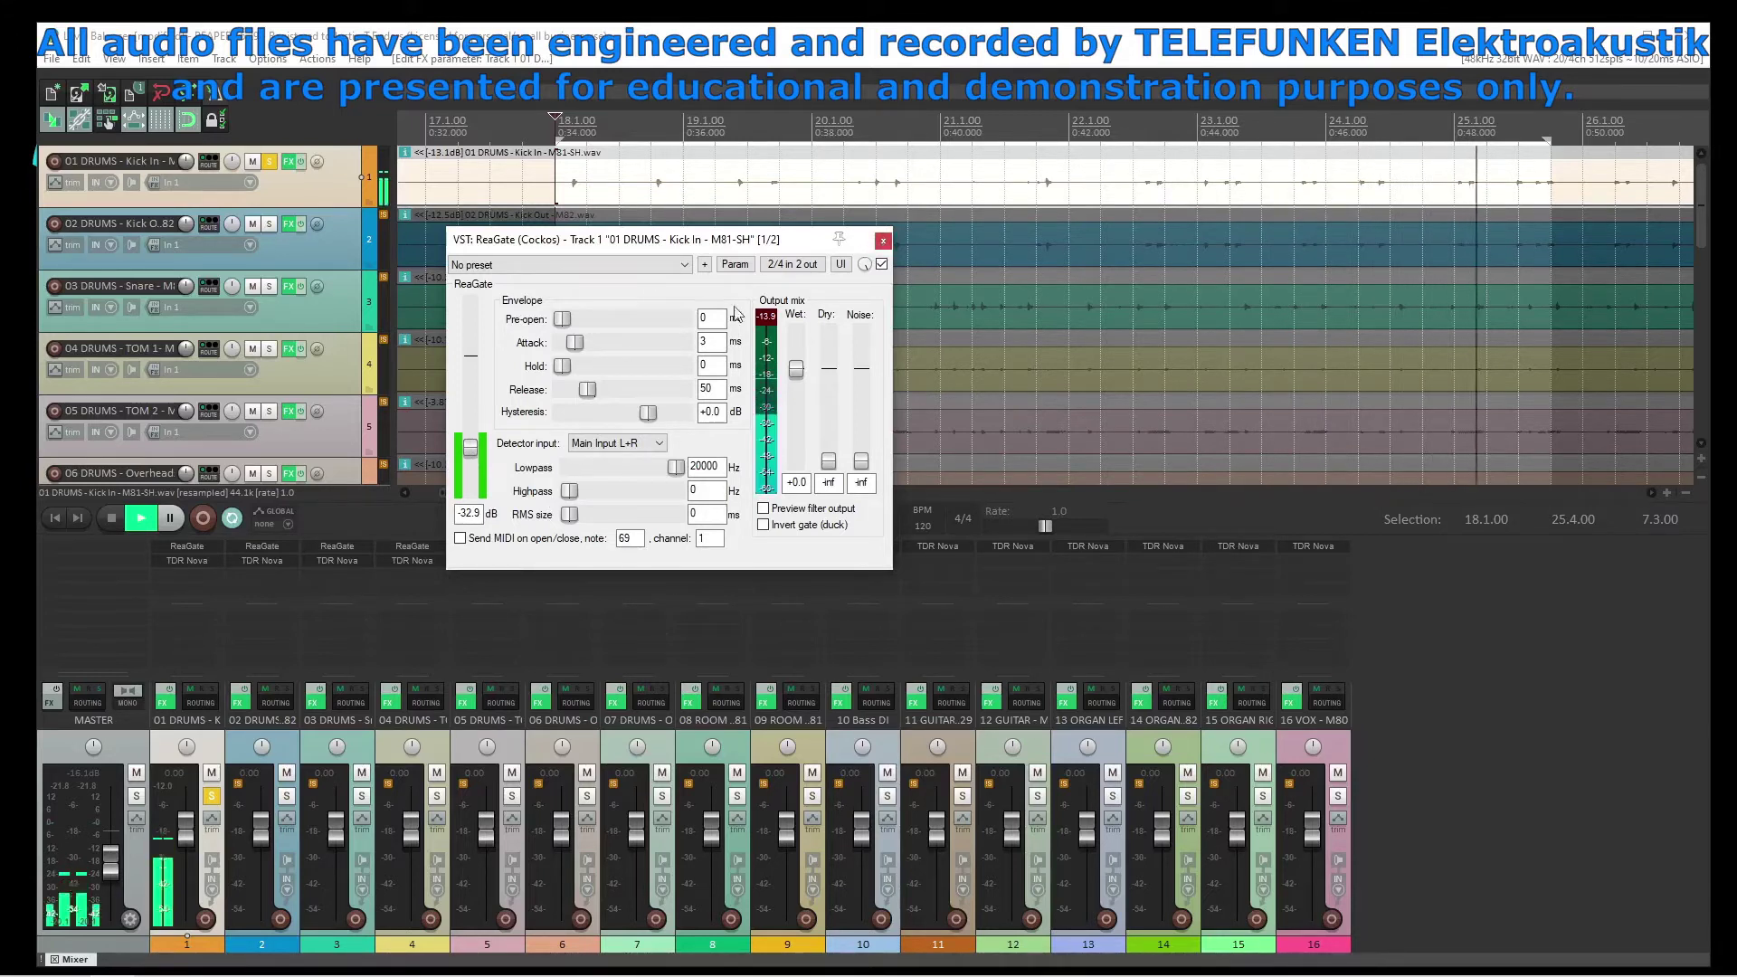
type("6")
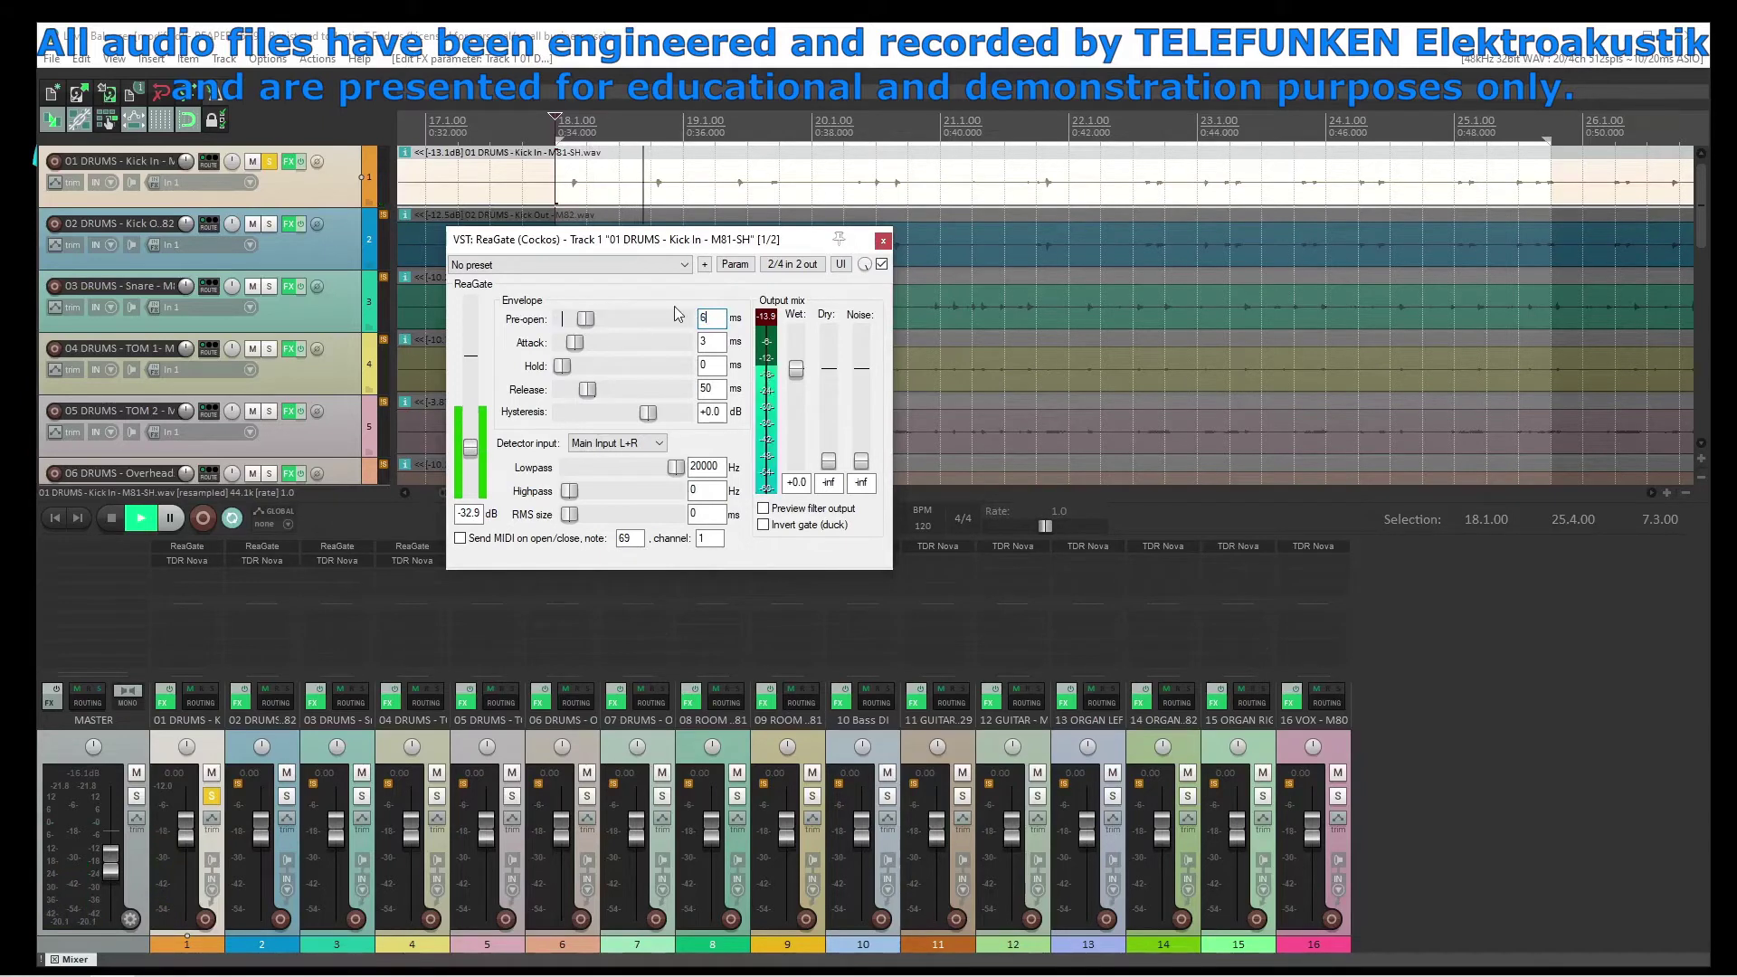
left_click(882, 242)
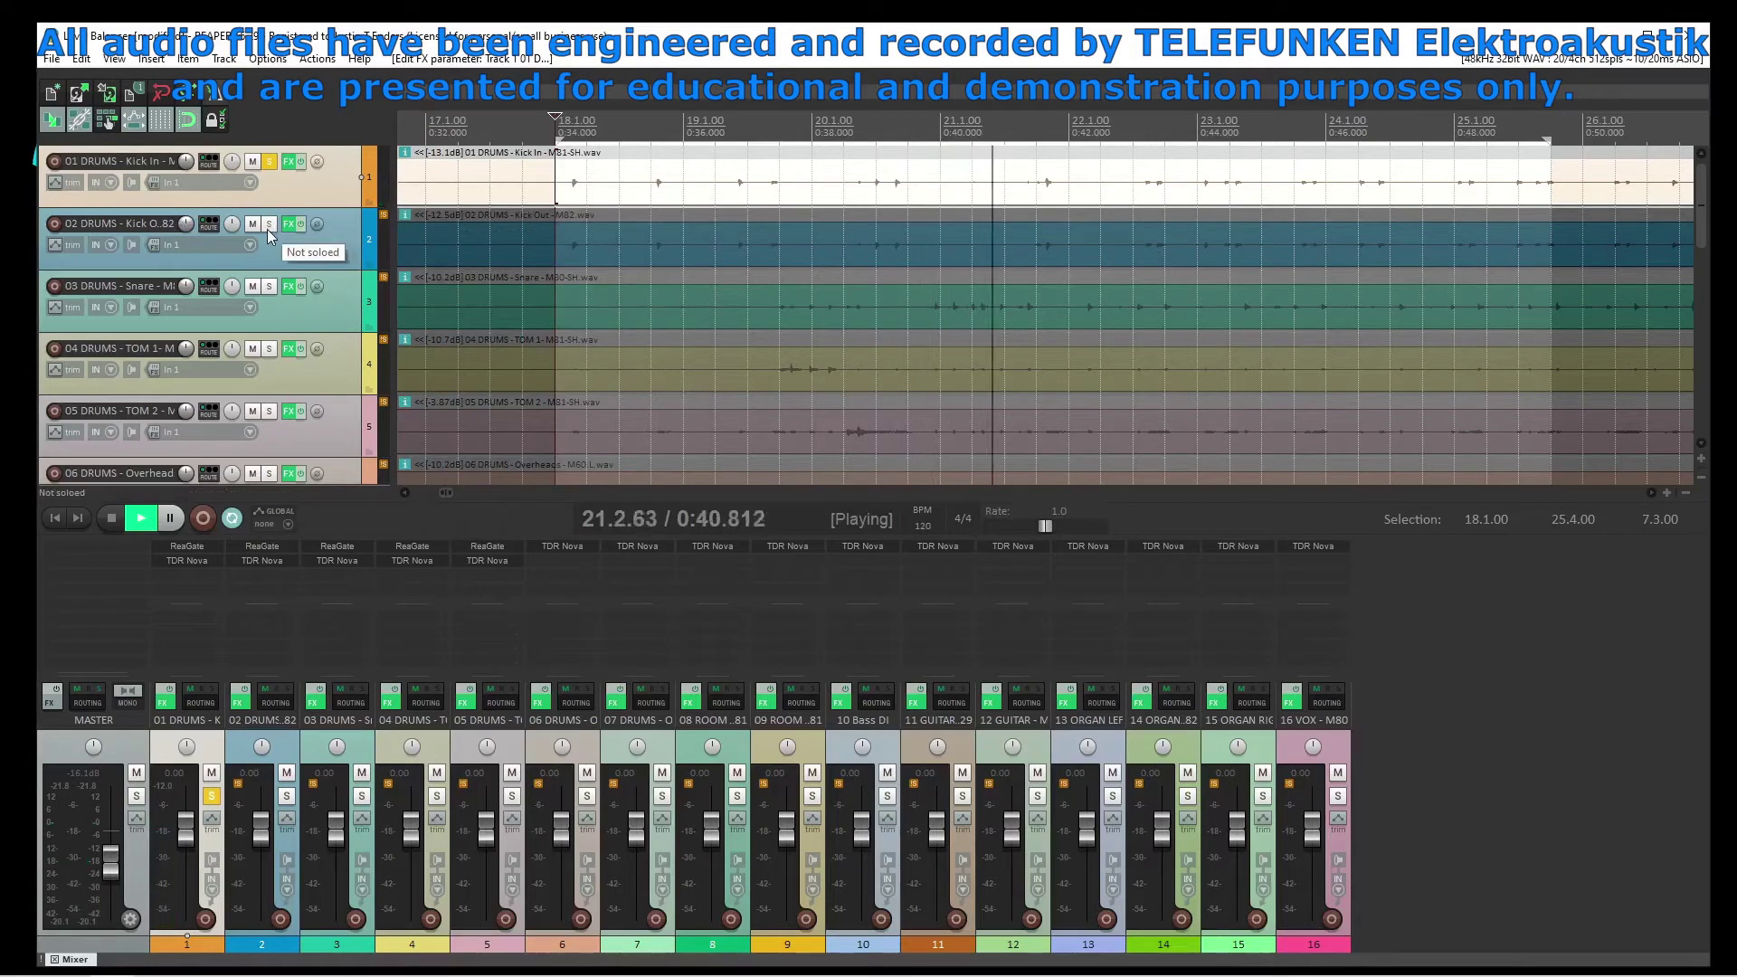
Set the high-pass filter to 65 Hz and the low-pass filter to 7.0 kHz in the soloed Kick In track's TDR Nova
left_click(268, 163)
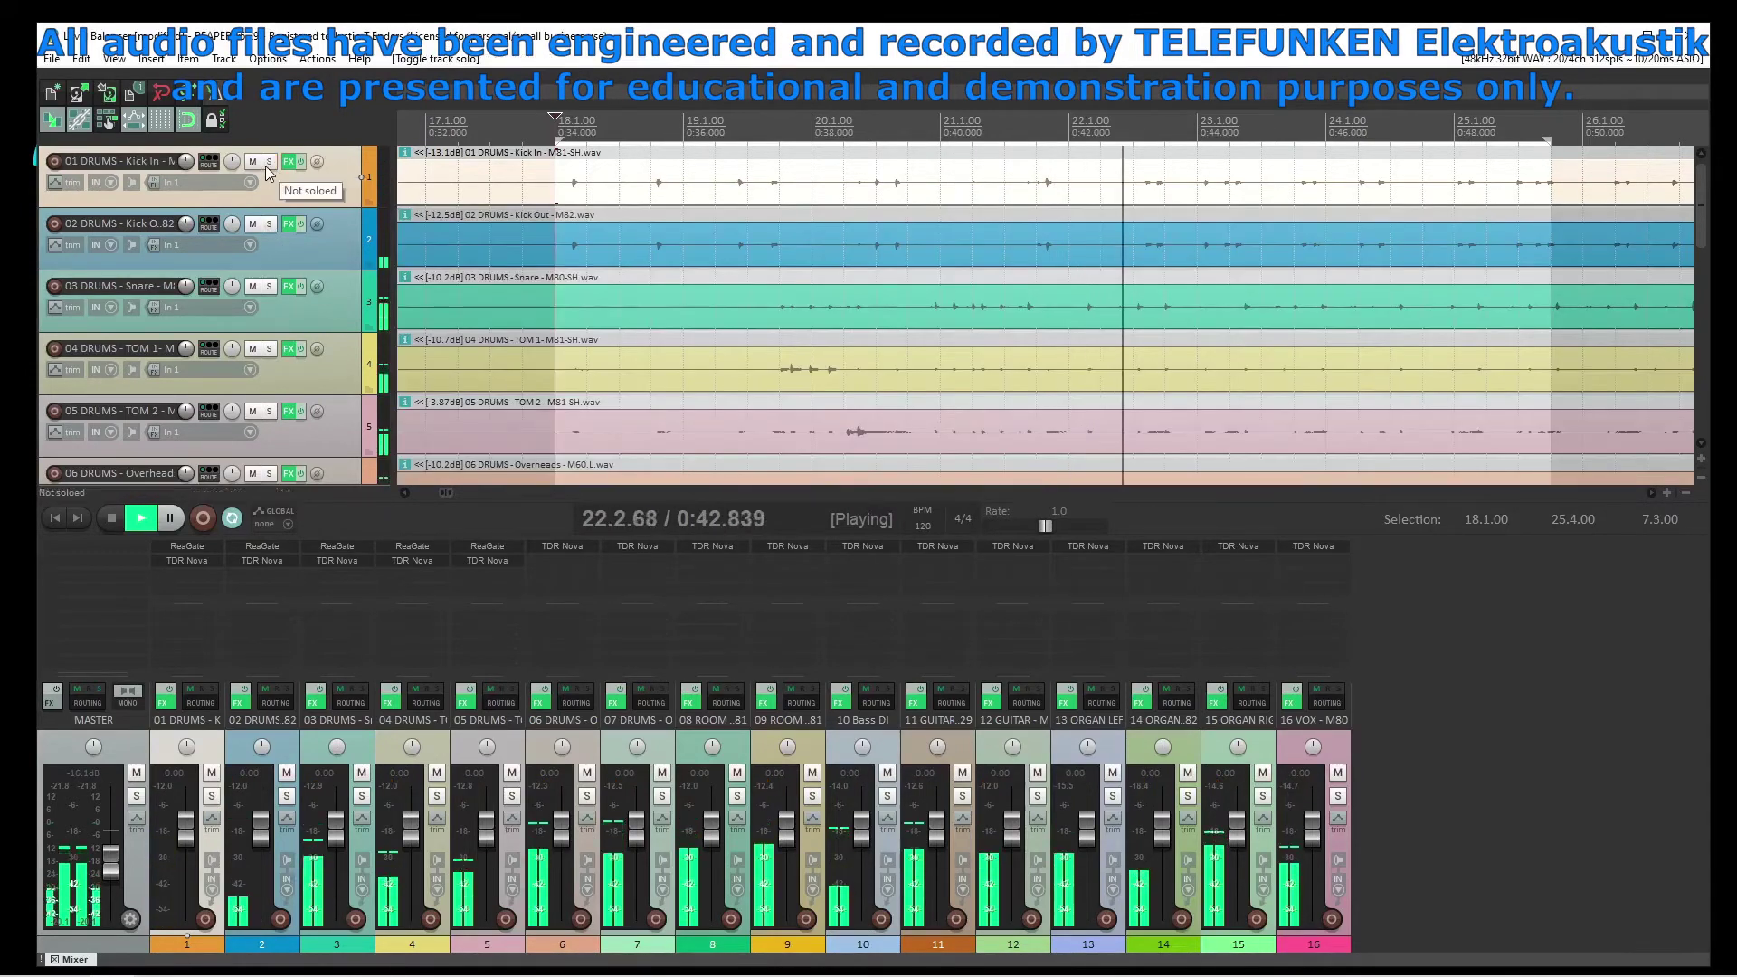
left_click(269, 163)
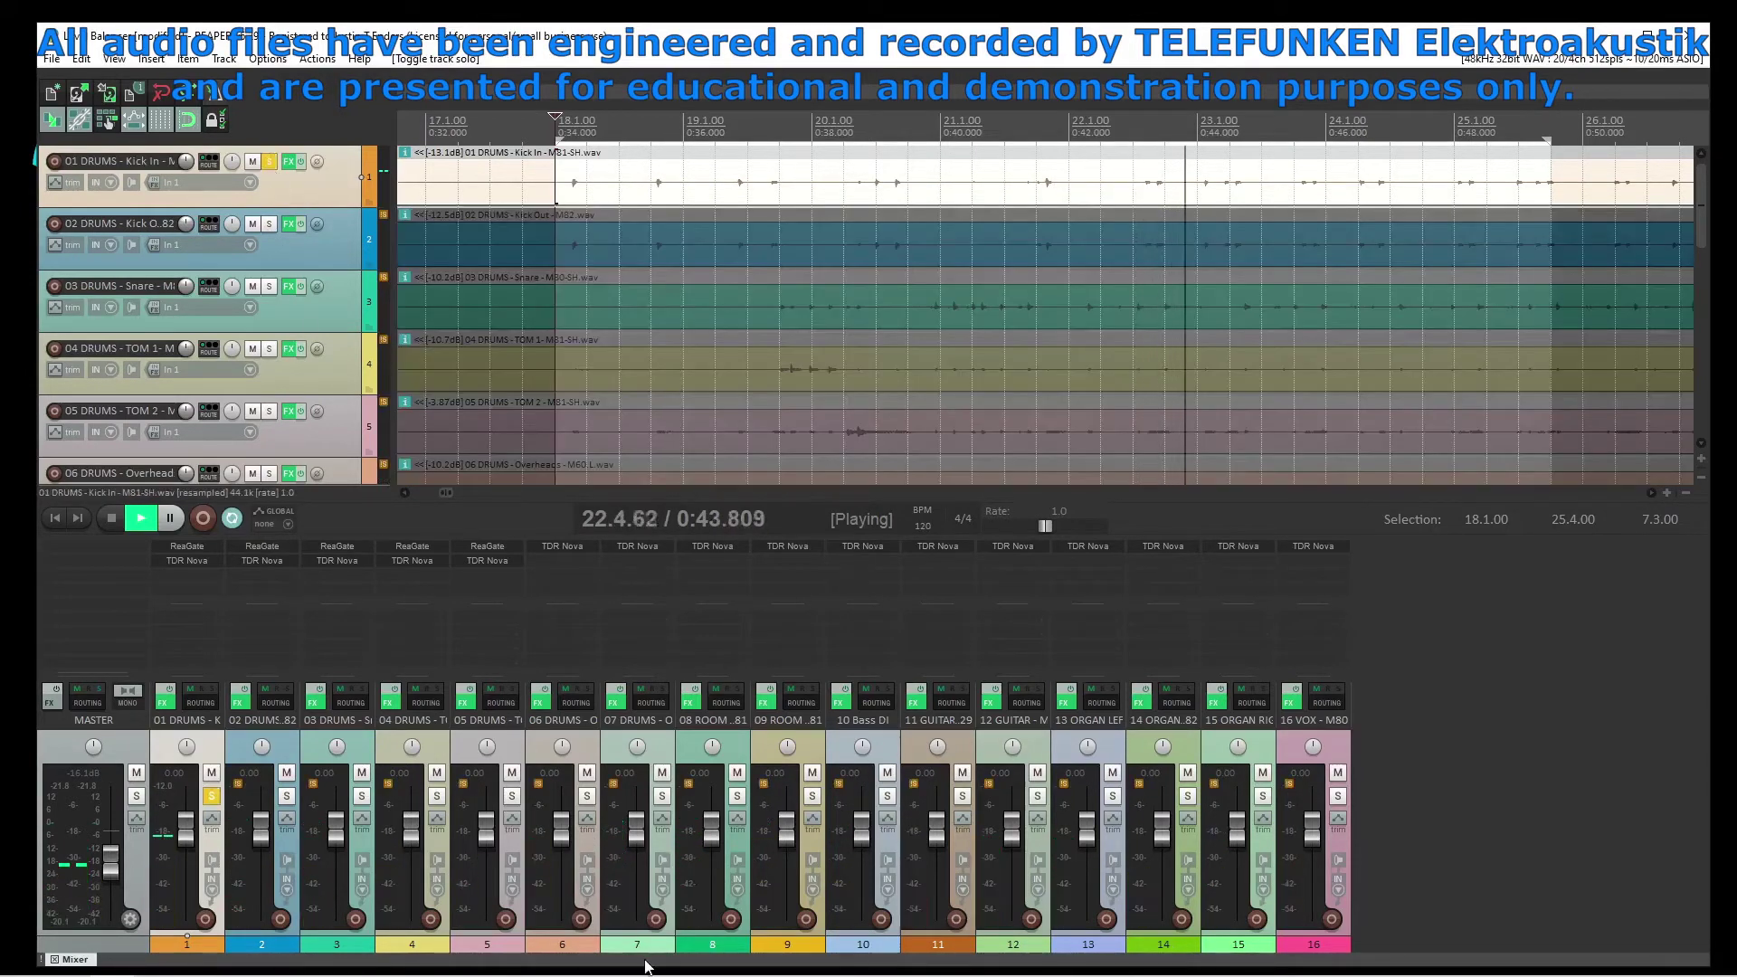
left_click(187, 561)
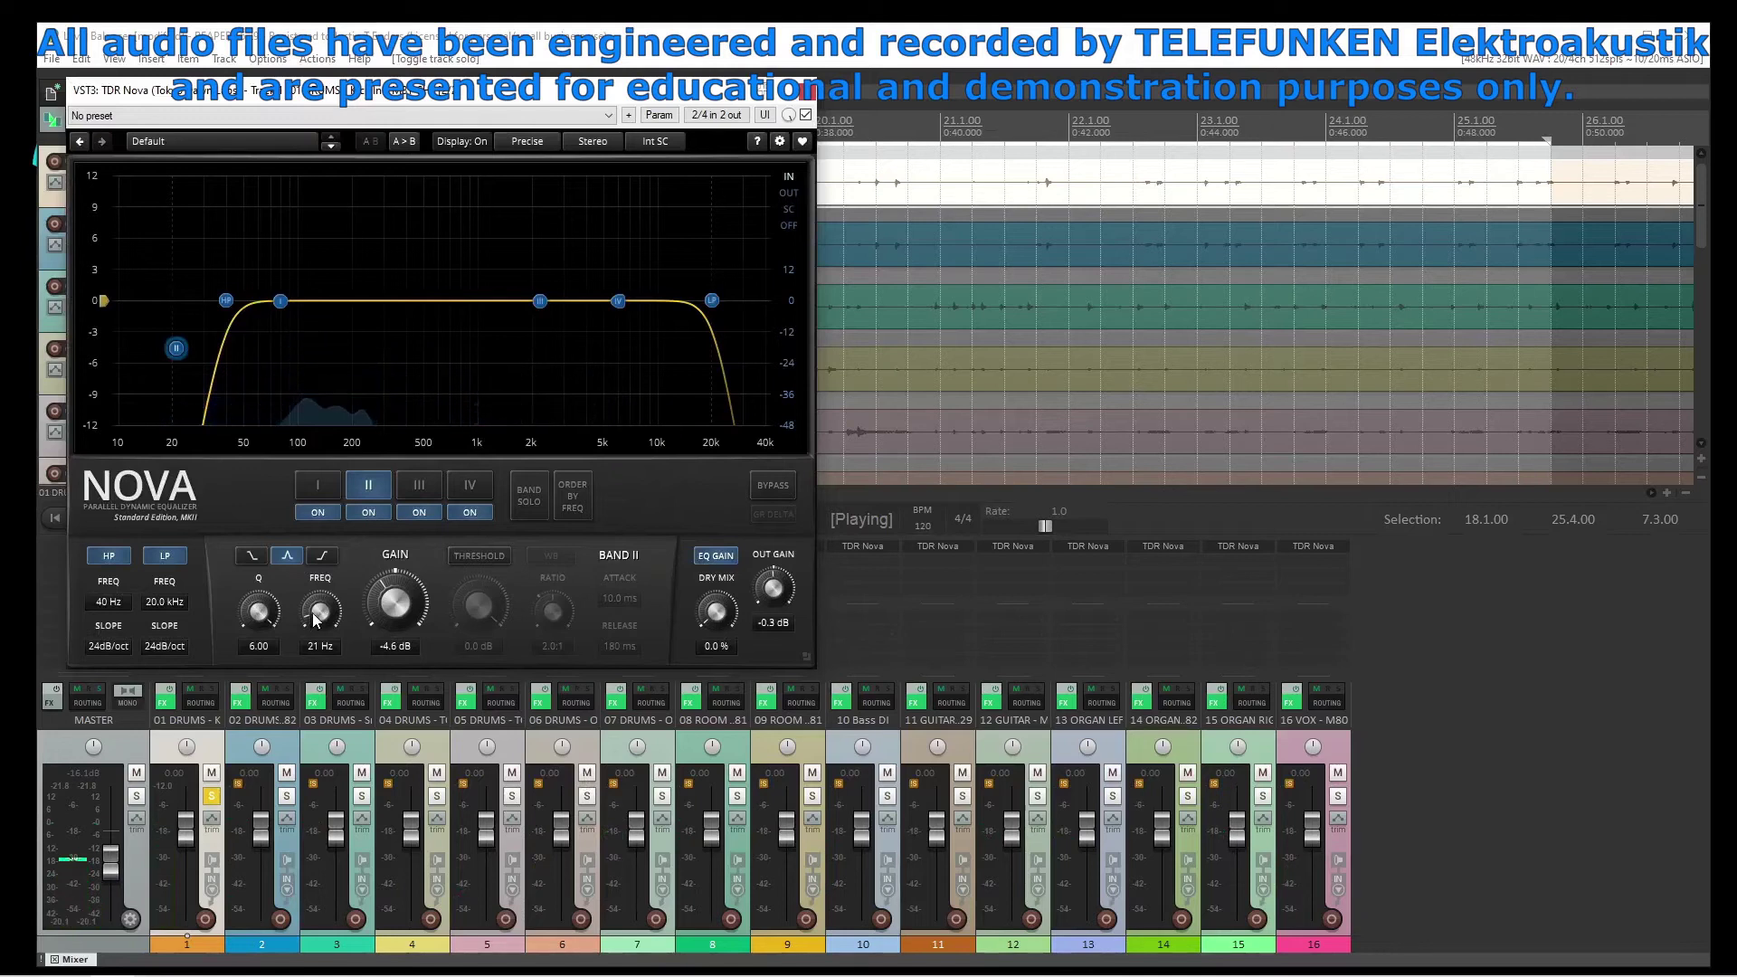
scroll(315, 619, "up", 1)
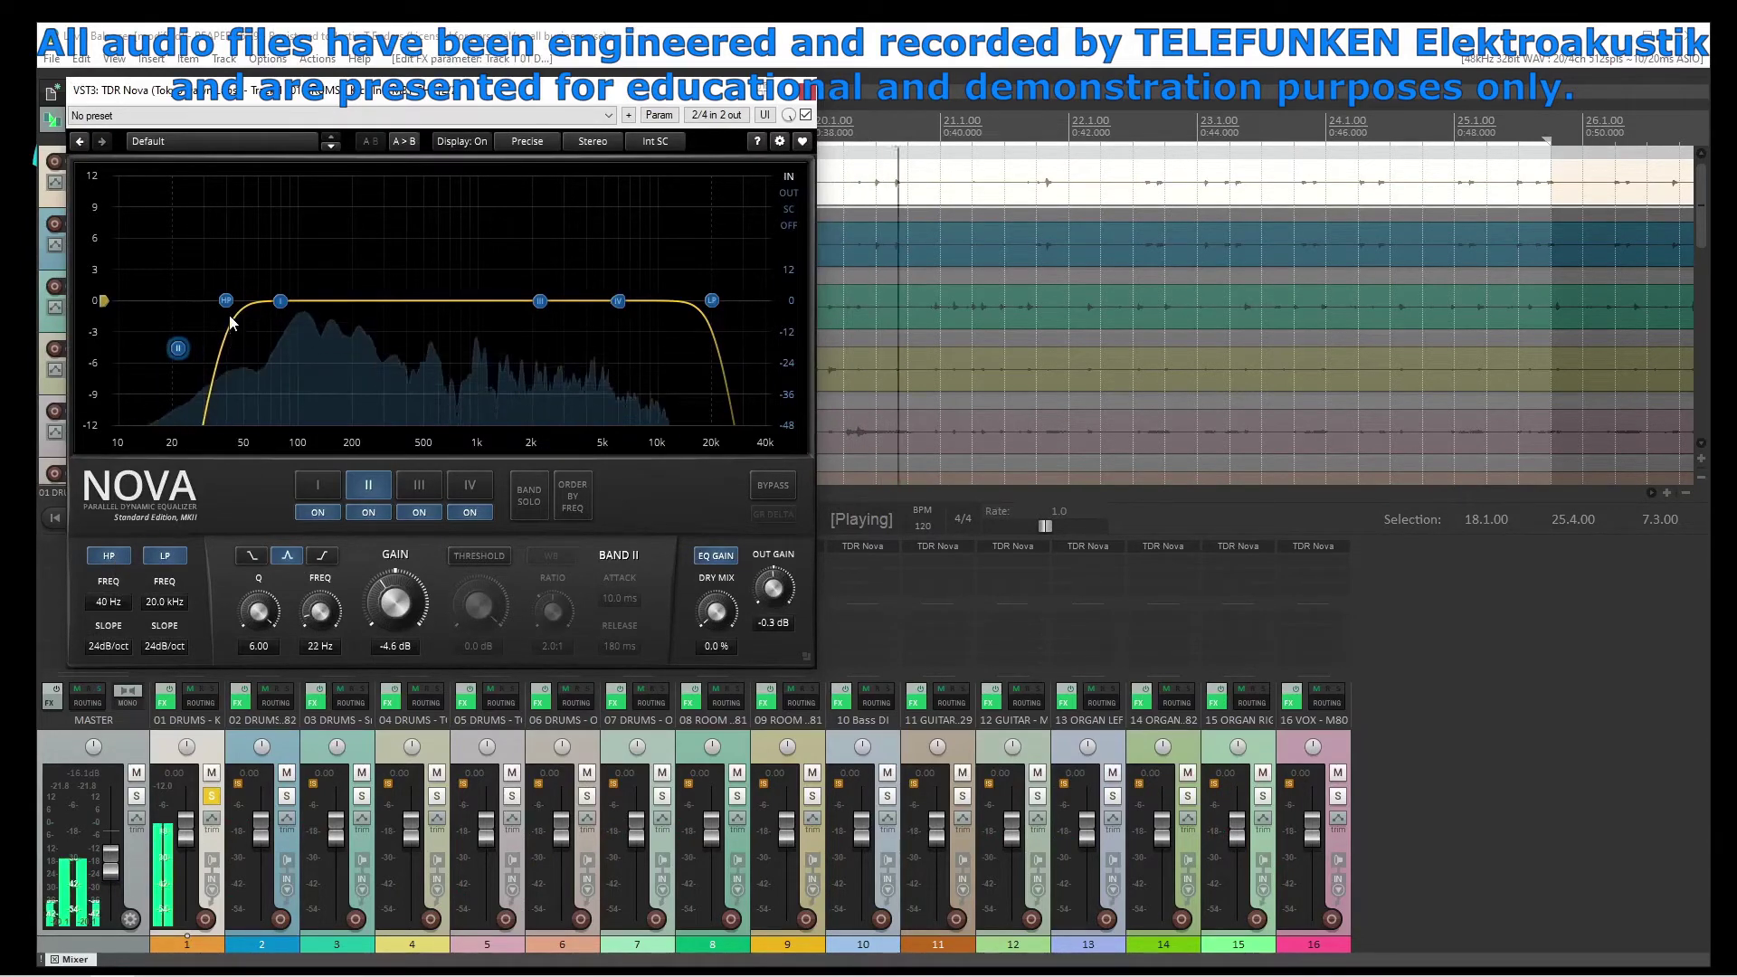
left_click_drag(227, 302, 269, 308)
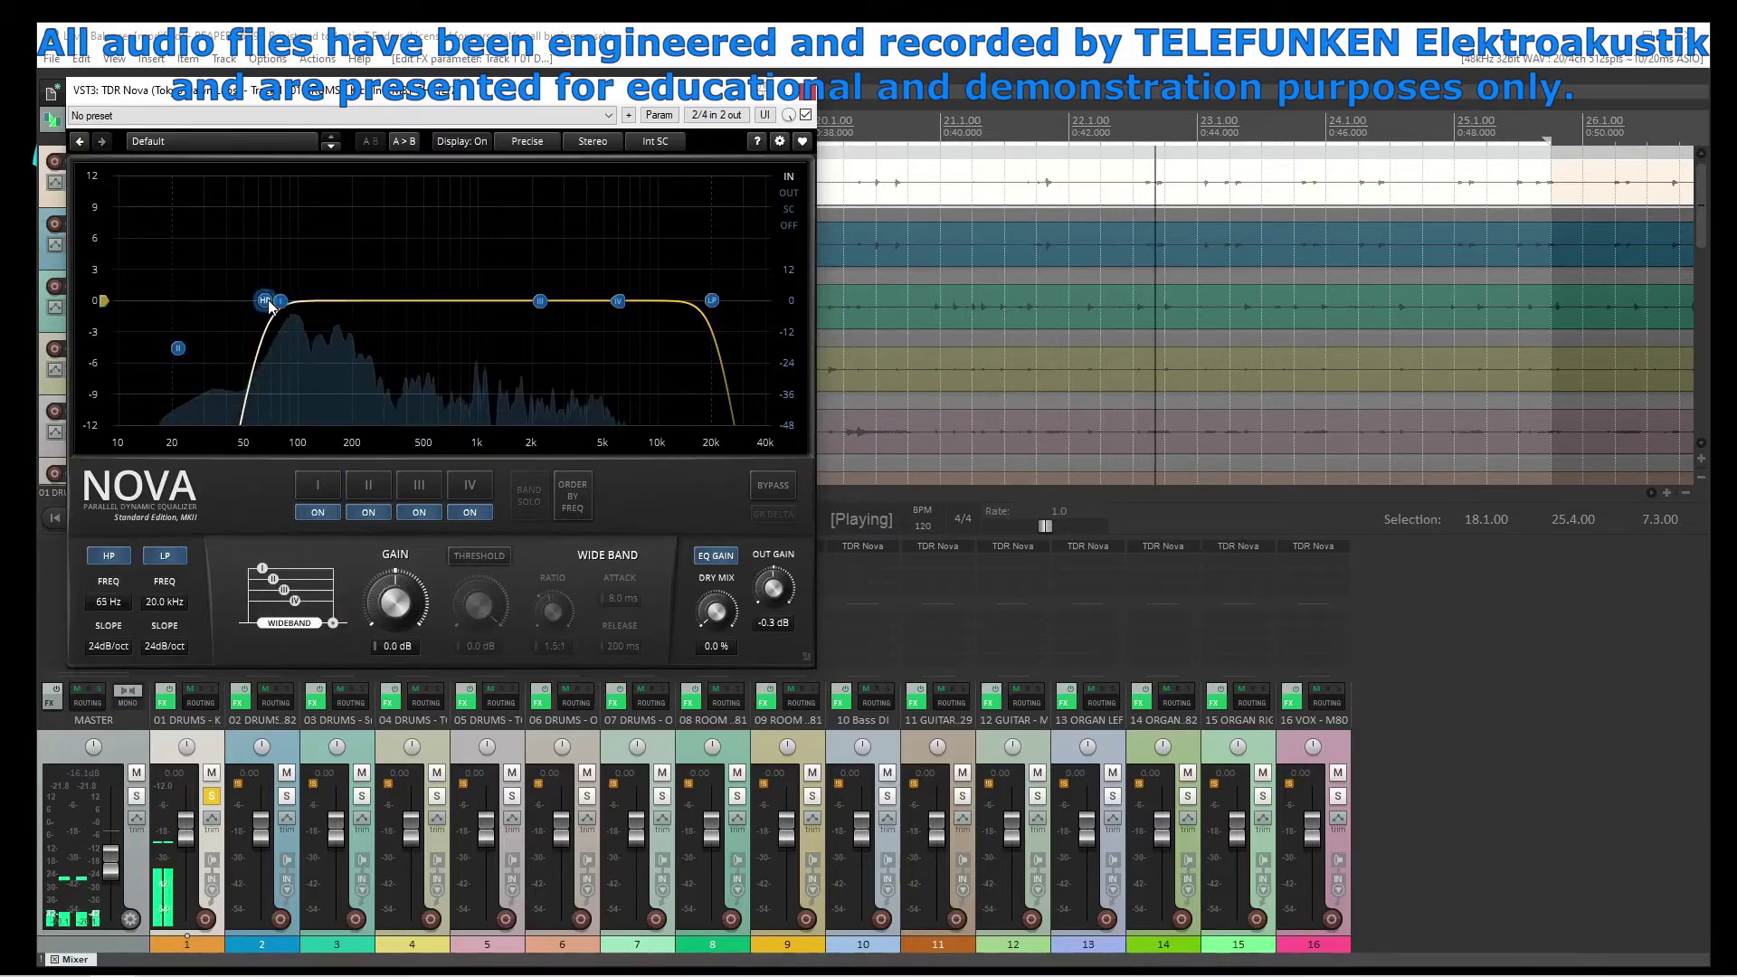
left_click(179, 348)
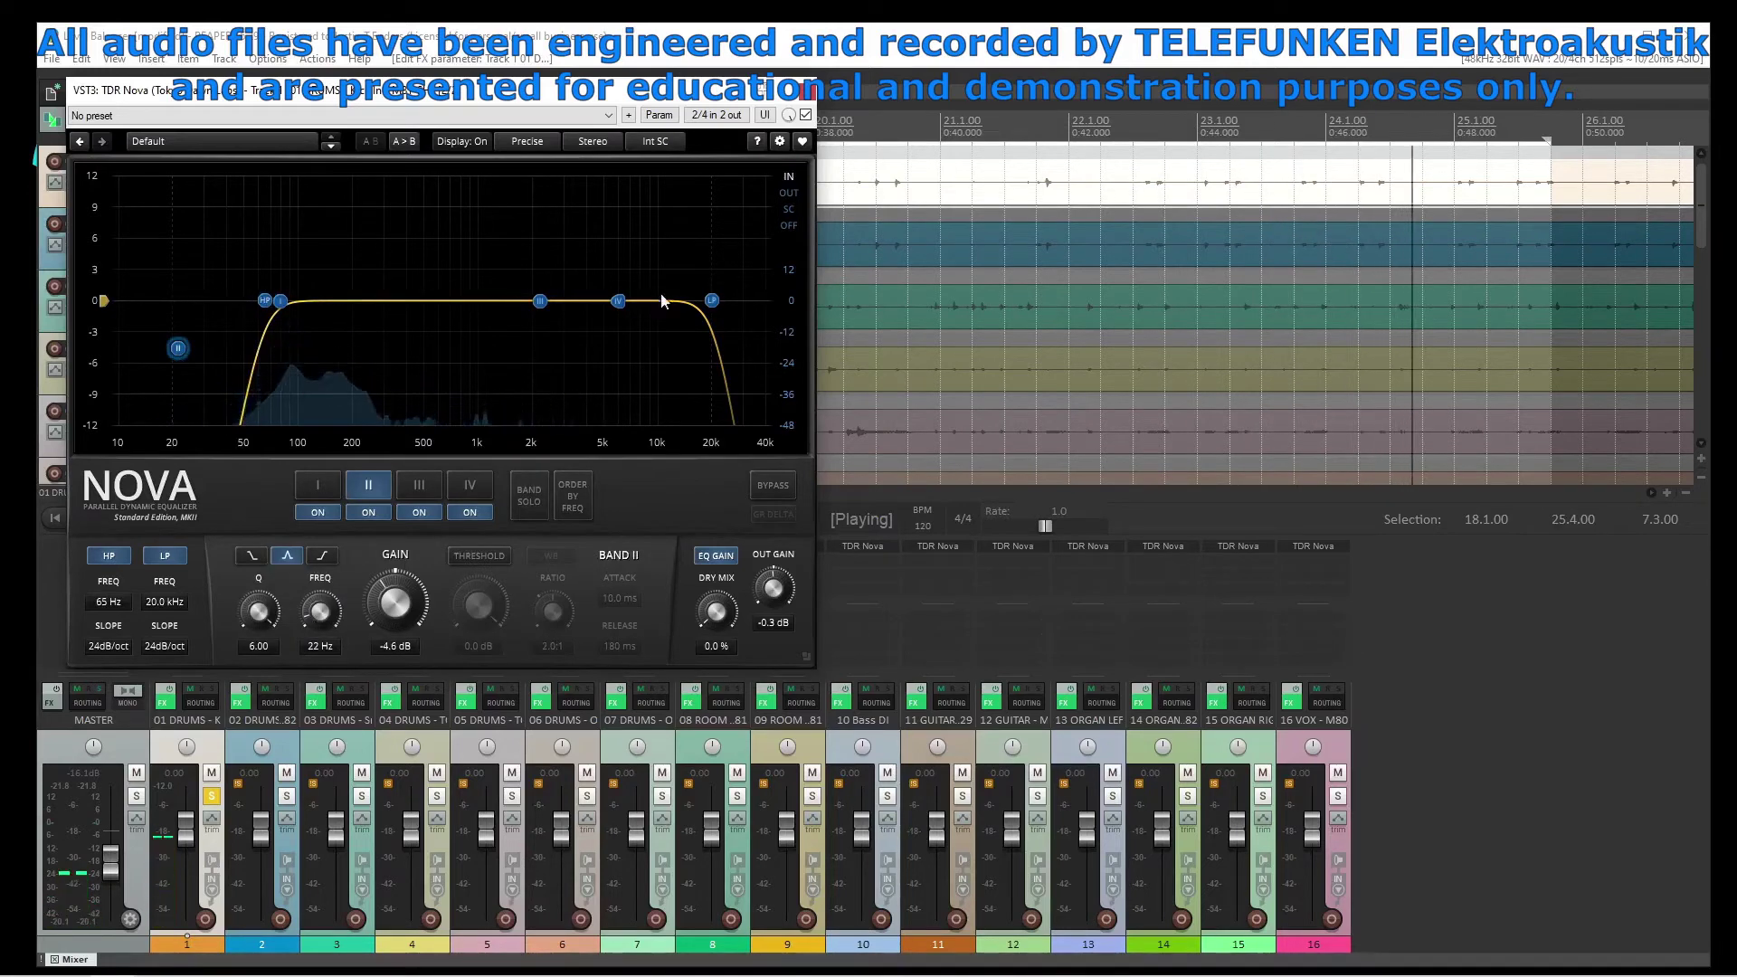
left_click_drag(712, 300, 632, 312)
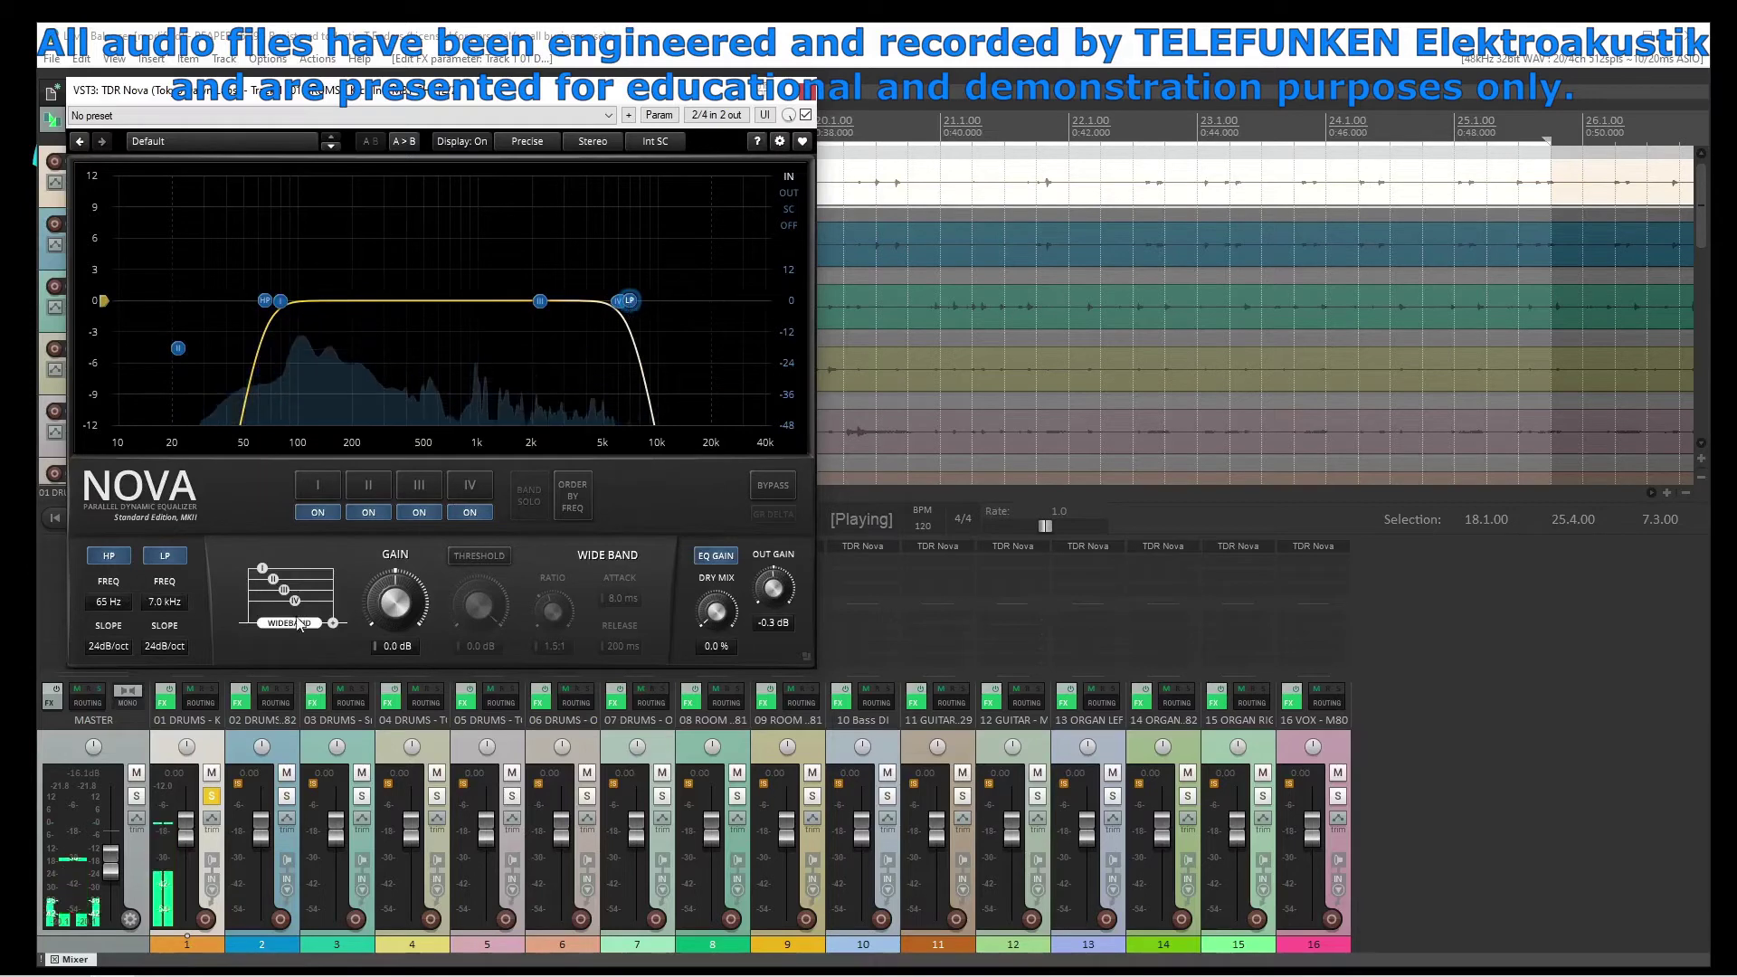
Move the Kick In equalizer's -4.6 dB band II cut to 942 Hz, close the window and unsolo the track
left_click(178, 348)
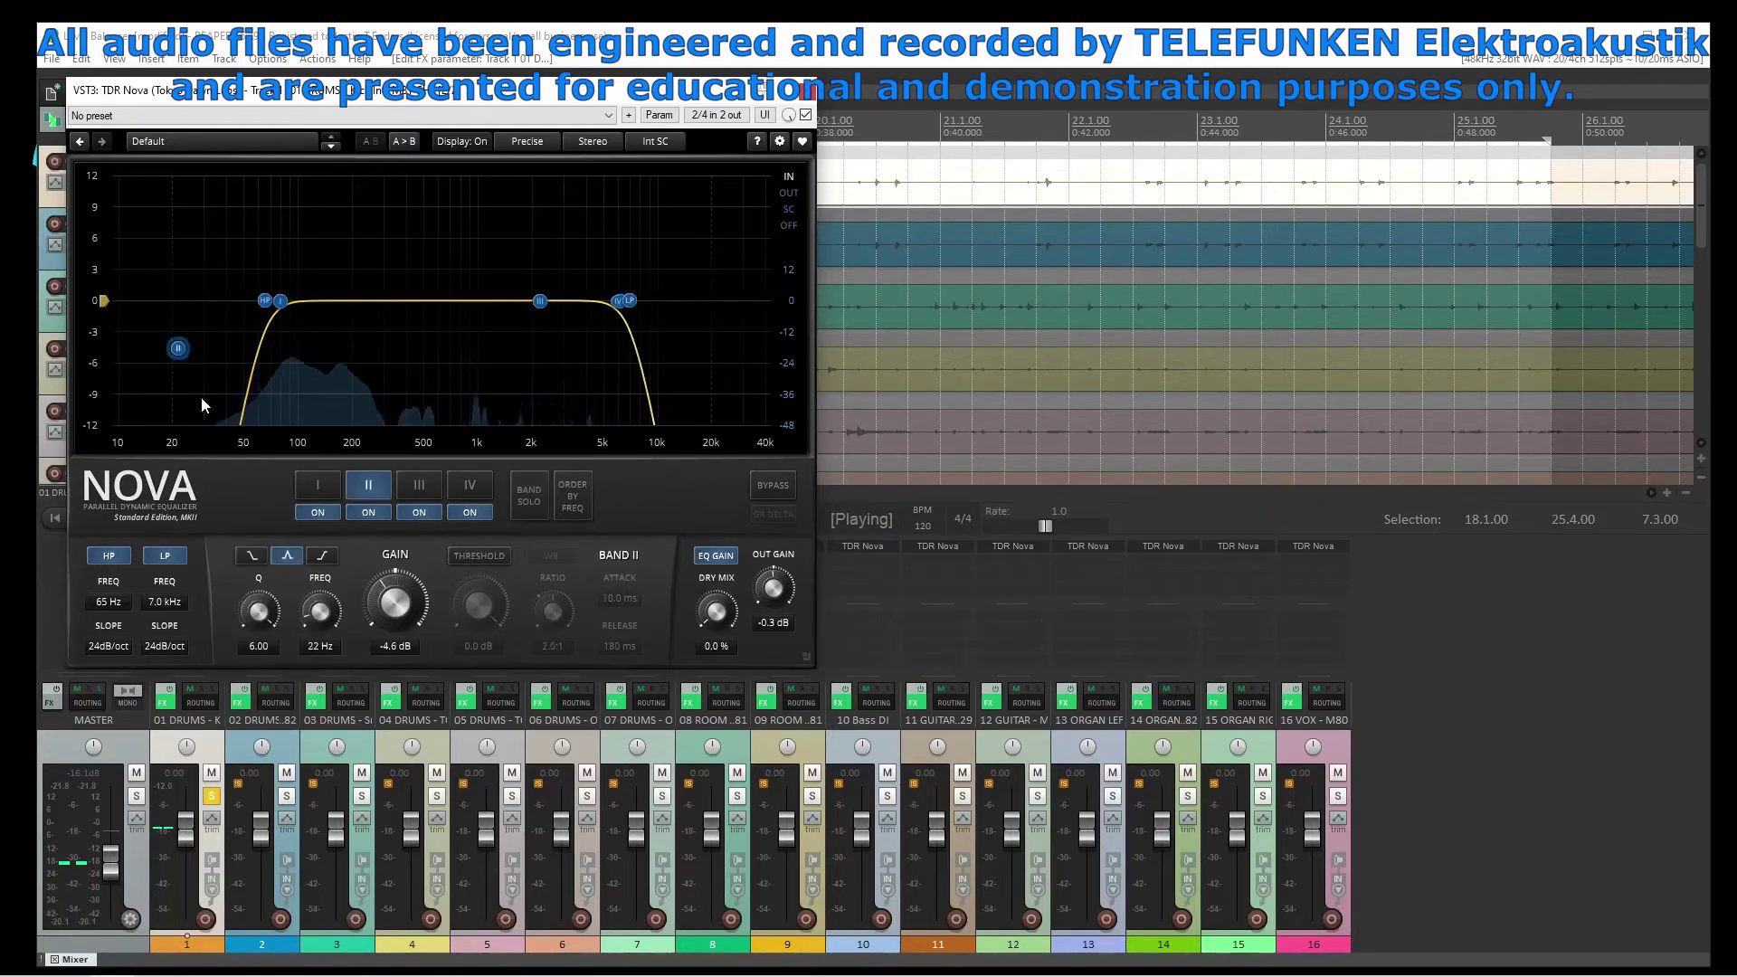
left_click_drag(178, 348, 459, 348)
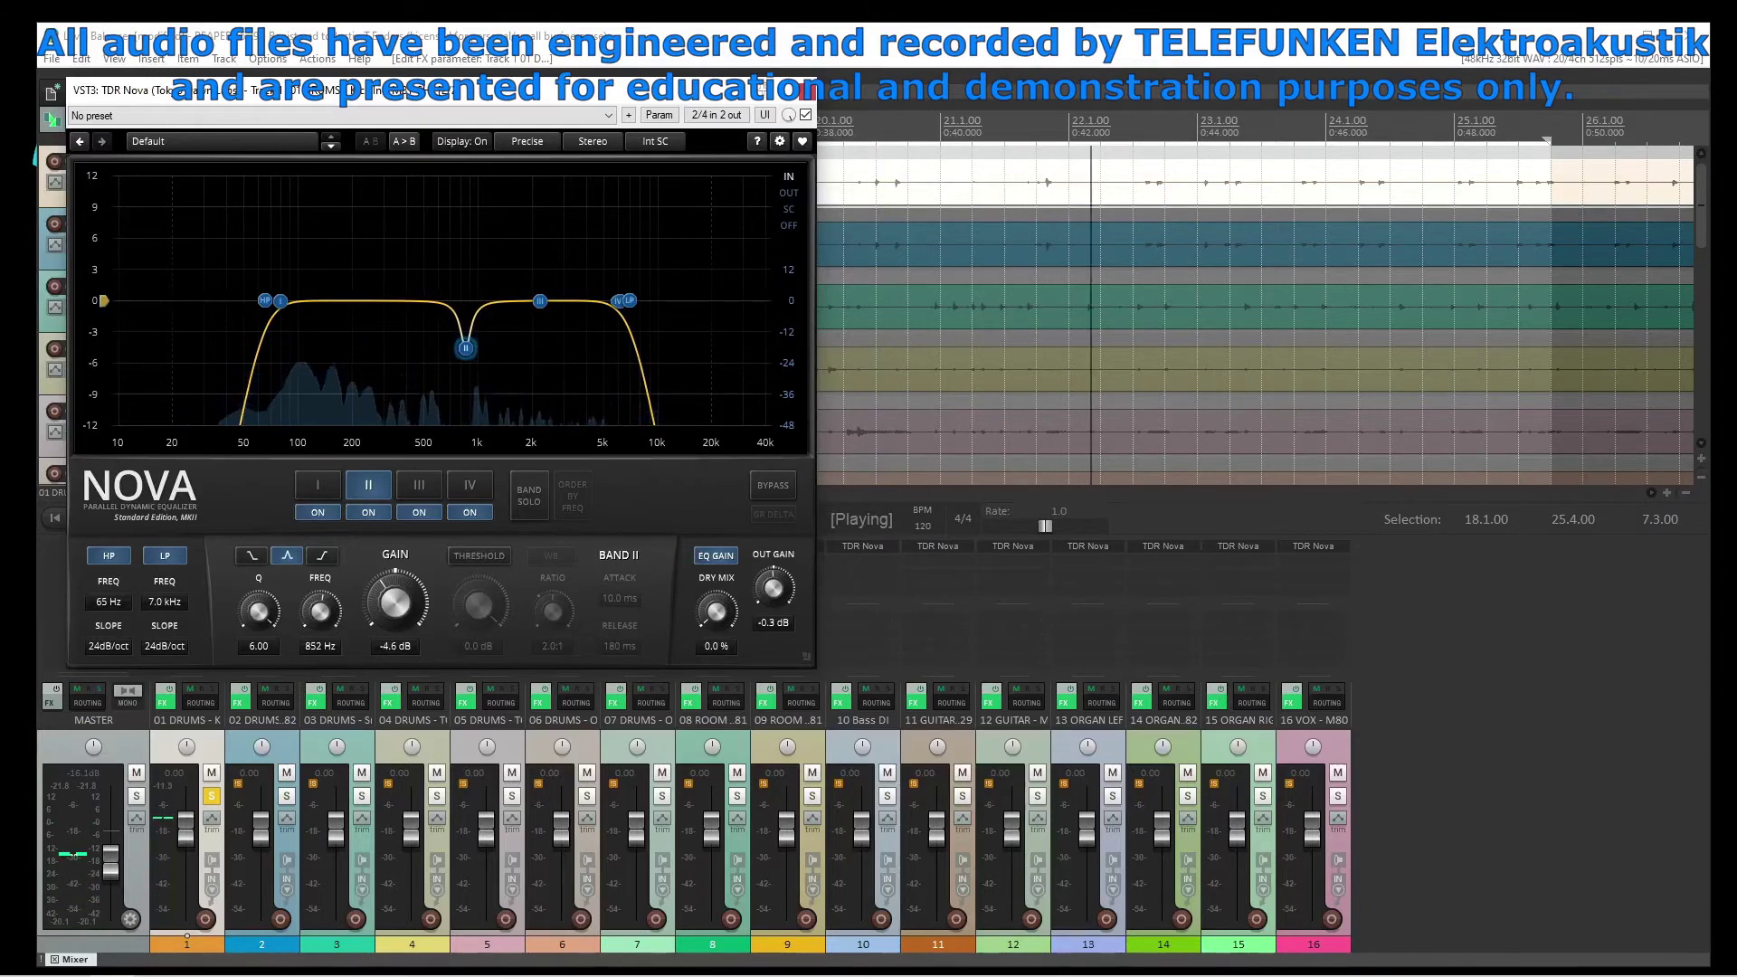
left_click_drag(465, 347, 473, 348)
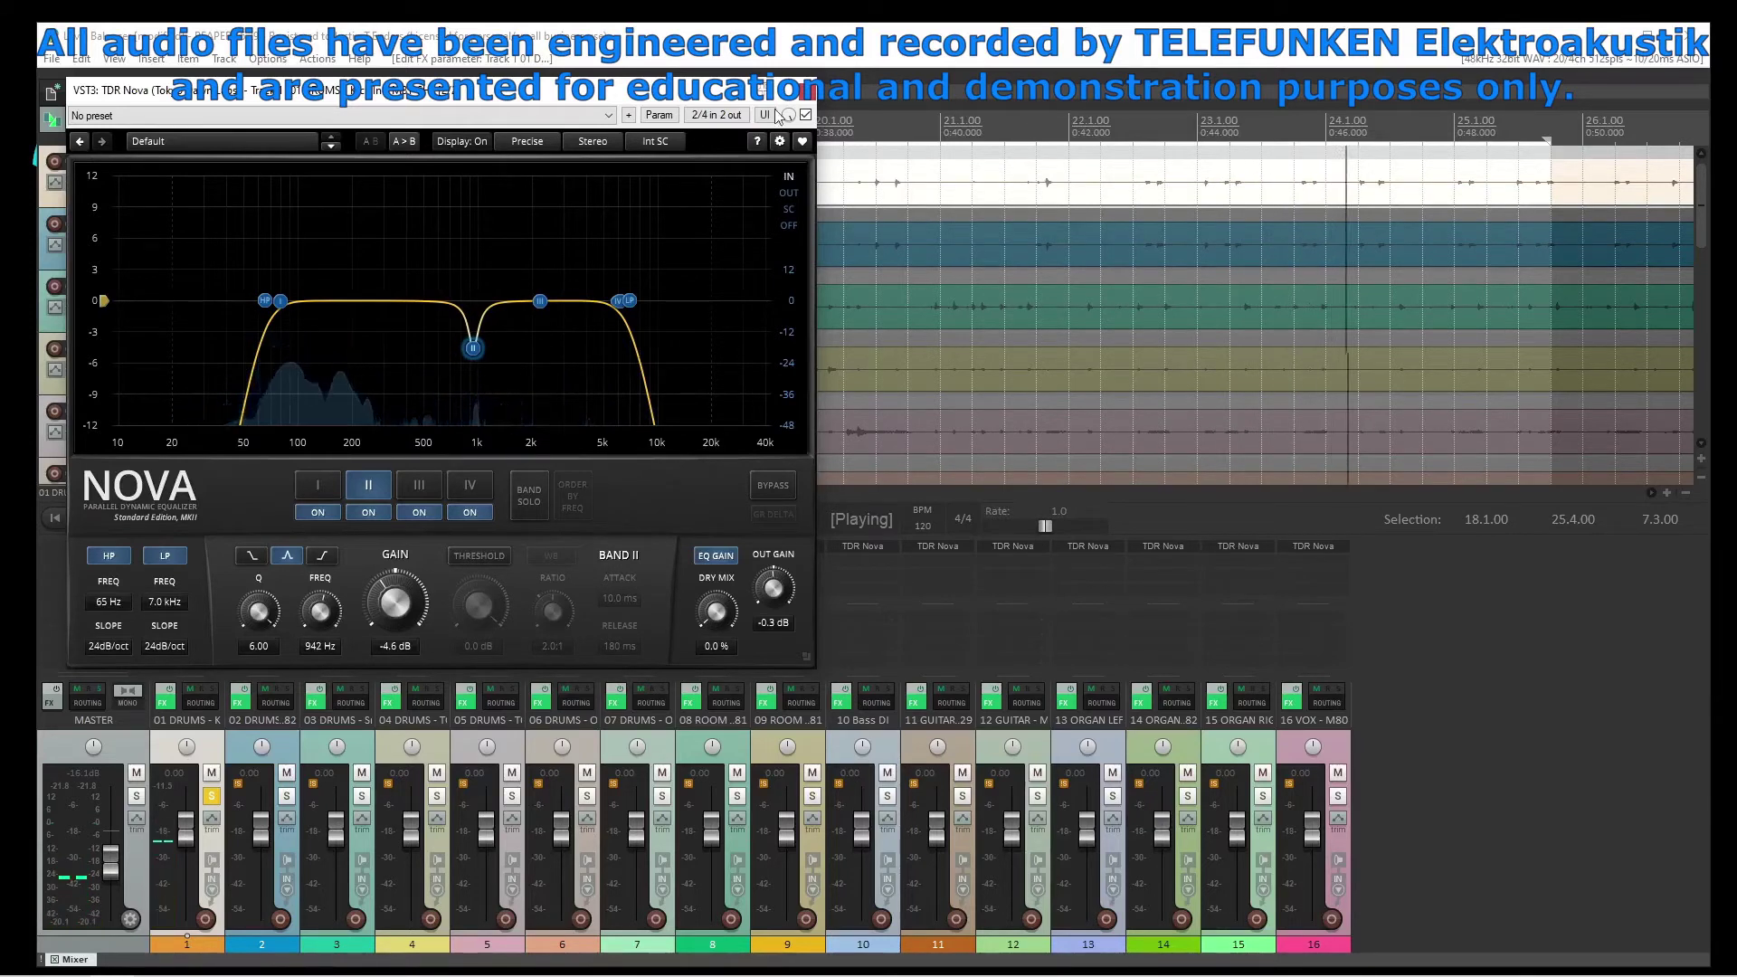
left_click(809, 98)
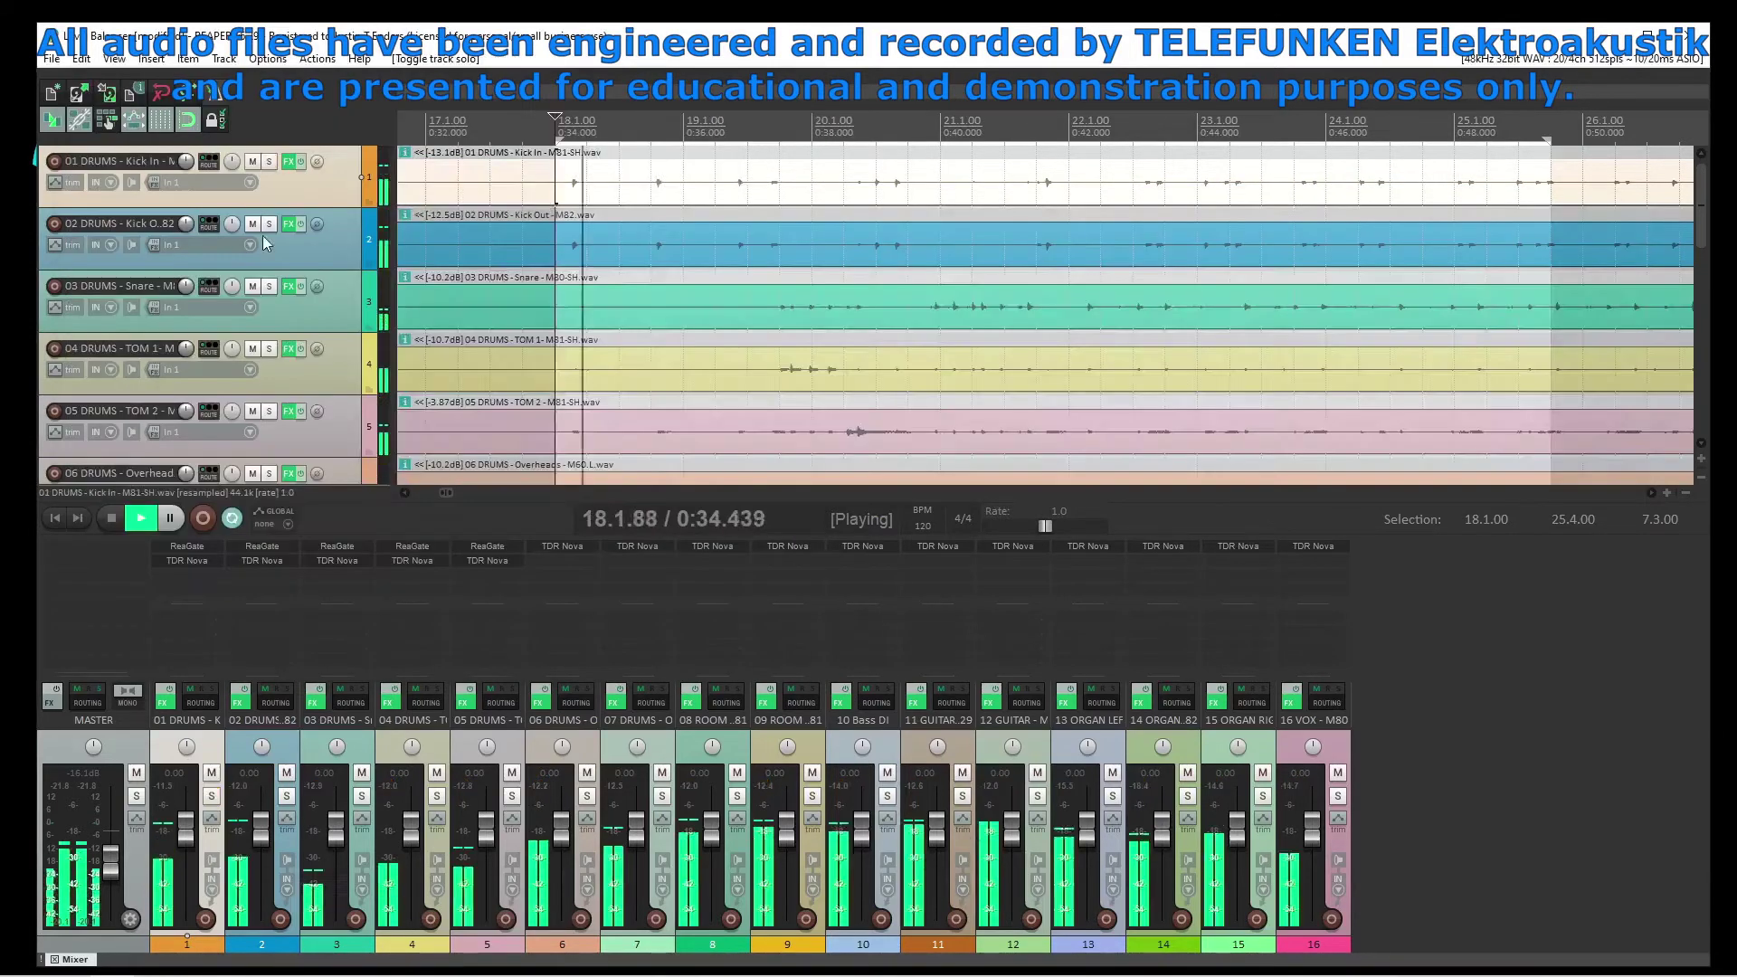
Solo the Kick Out track, adjust the threshold of its ReaGate and close the gate window
left_click(286, 796)
left_click(261, 546)
left_click_drag(217, 181, 529, 138)
left_click_drag(391, 387, 396, 361)
left_click(803, 140)
Set the Kick Out equalizer's high-pass filter to 63 Hz, then audition both kick tracks soloed together and unsolo them
left_click(261, 560)
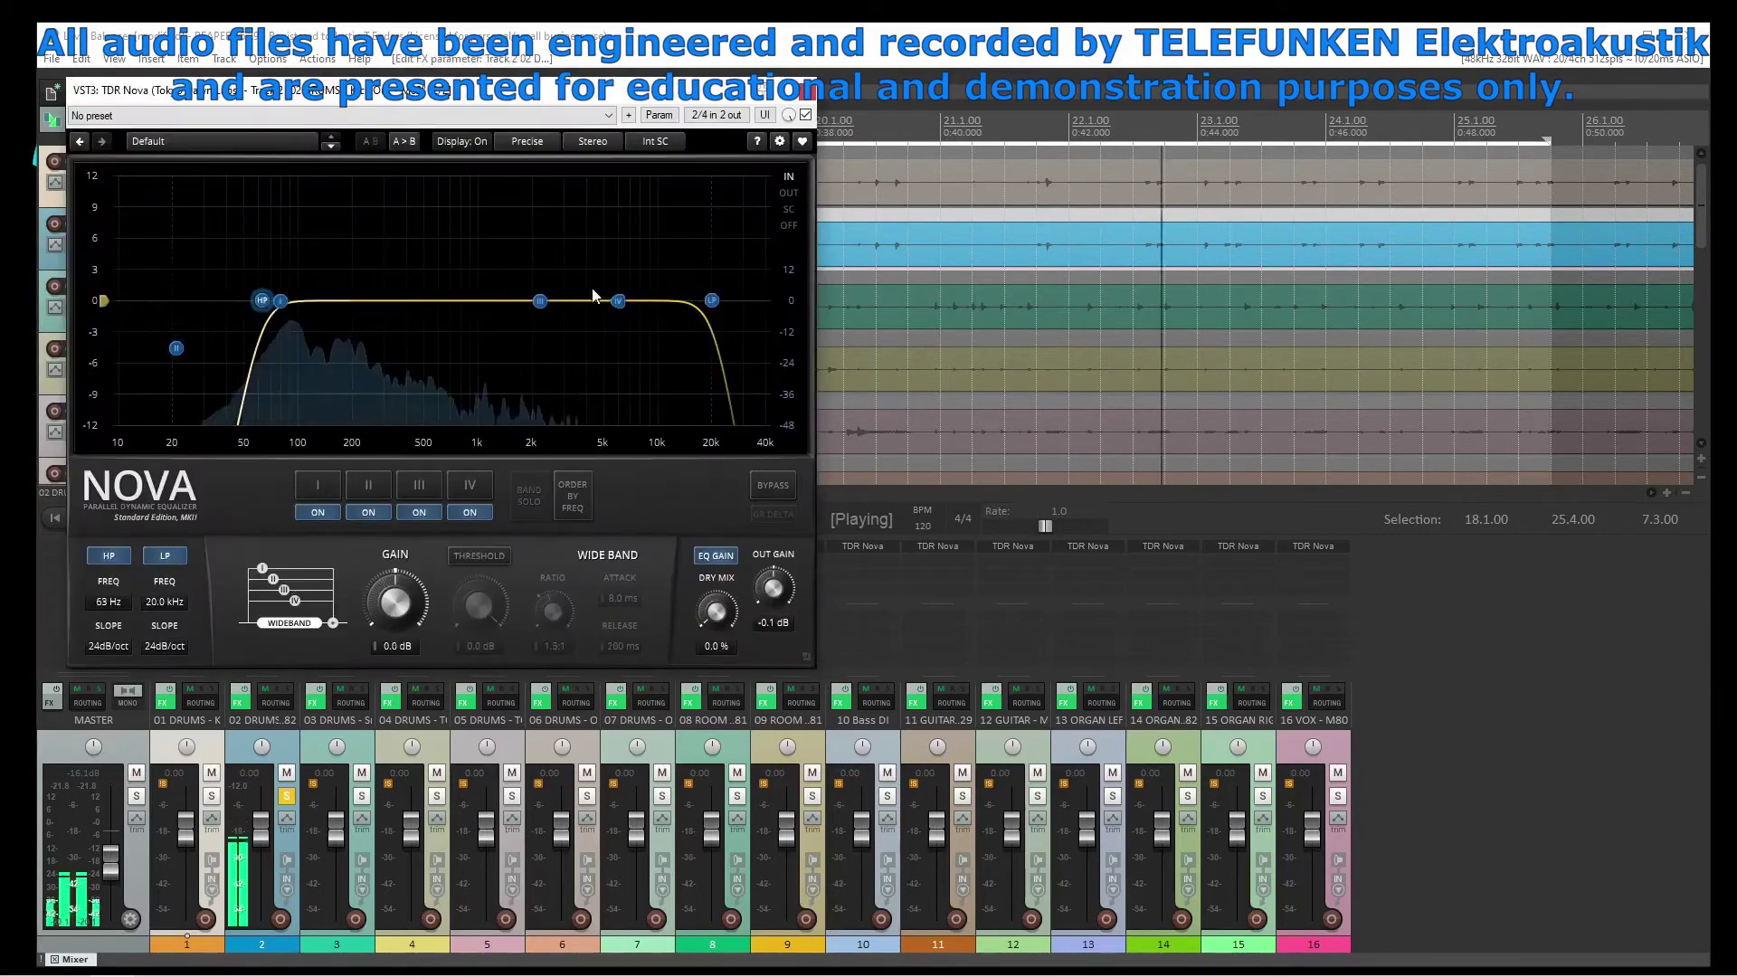
key("Escape")
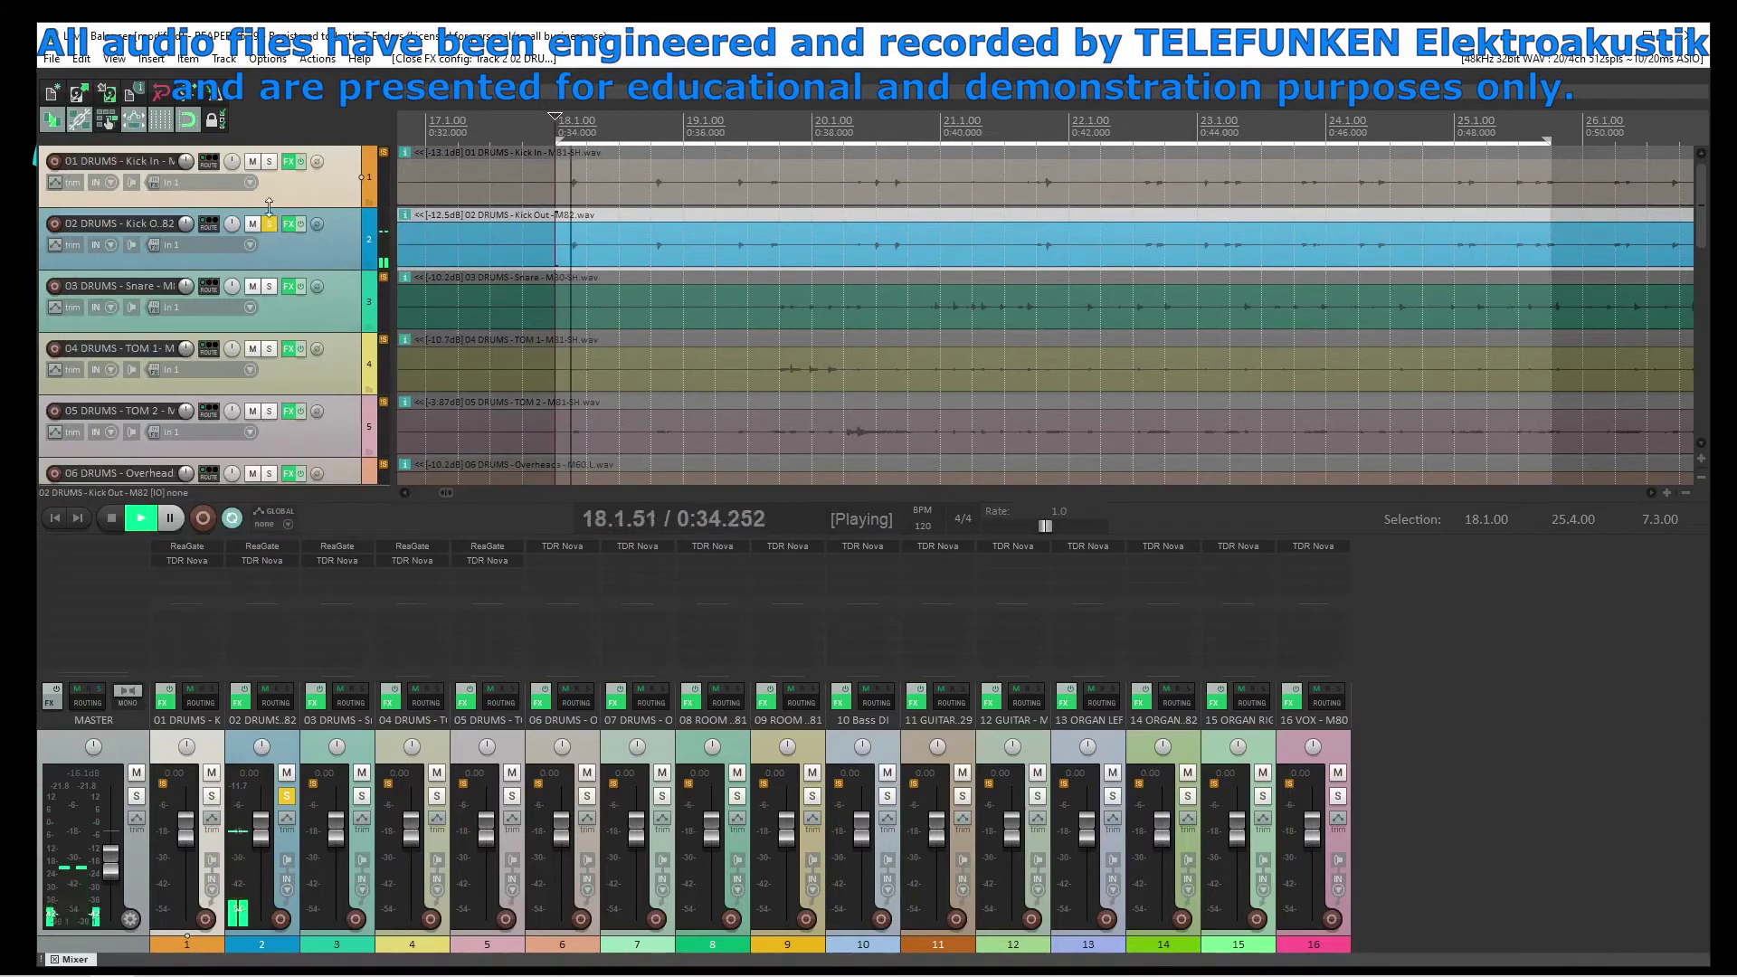
left_click(269, 161)
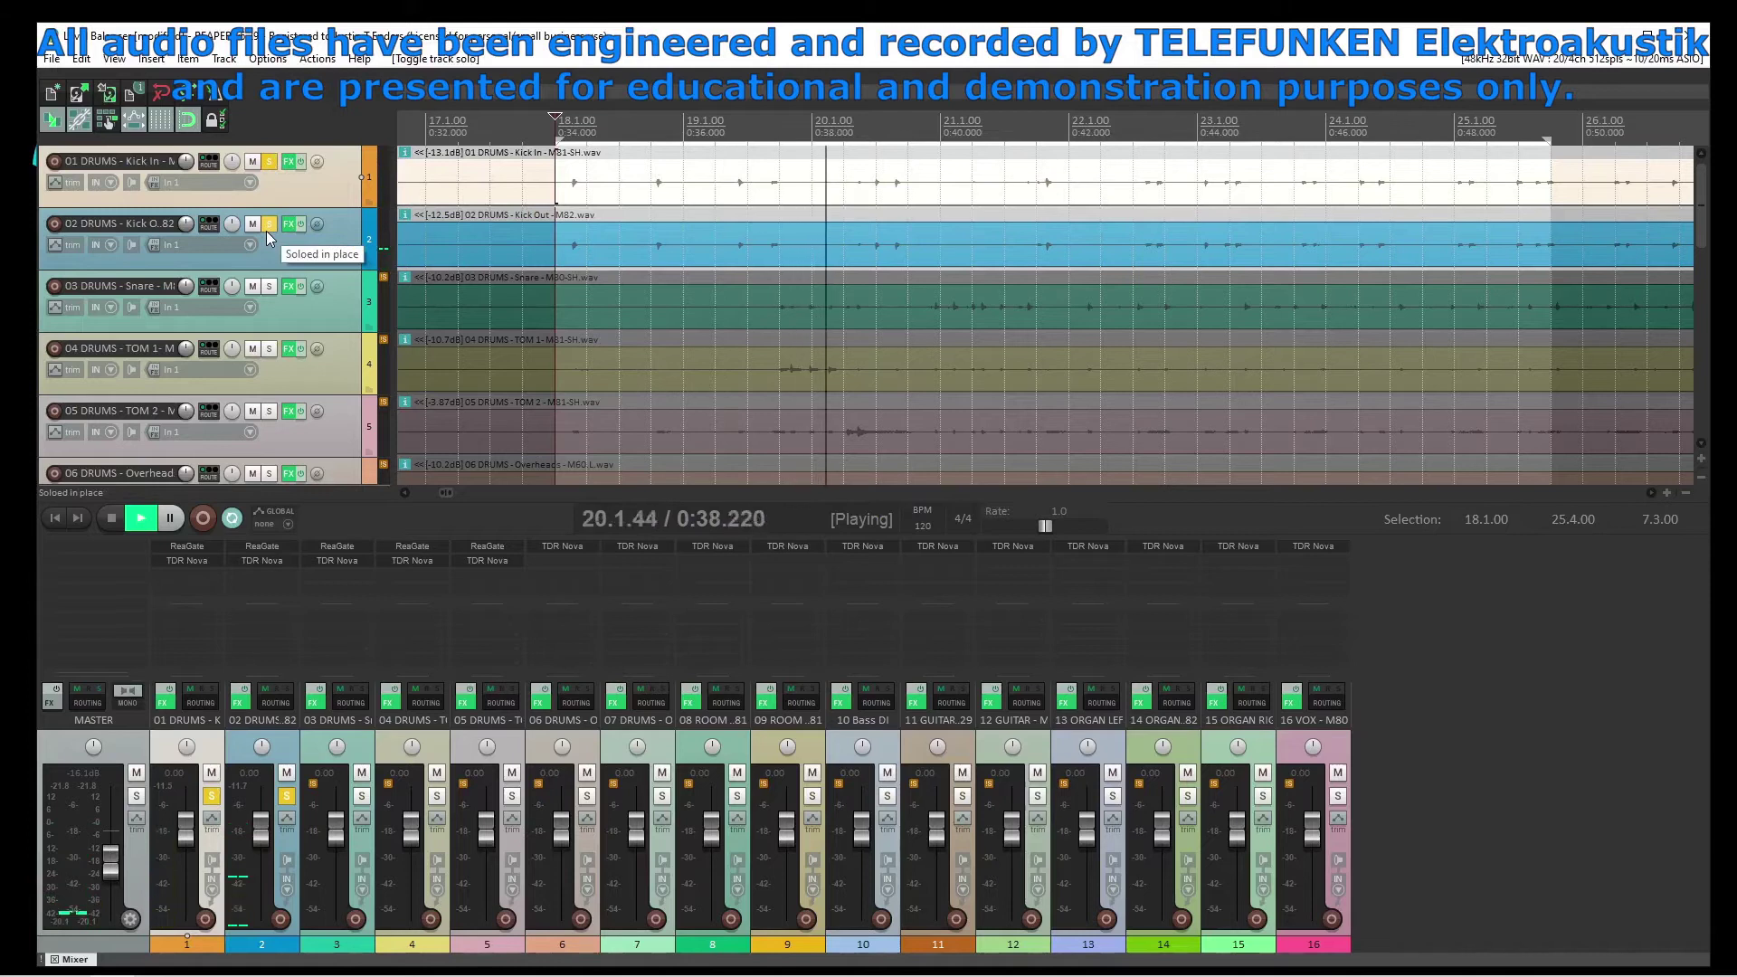
left_click(273, 165)
left_click(269, 224)
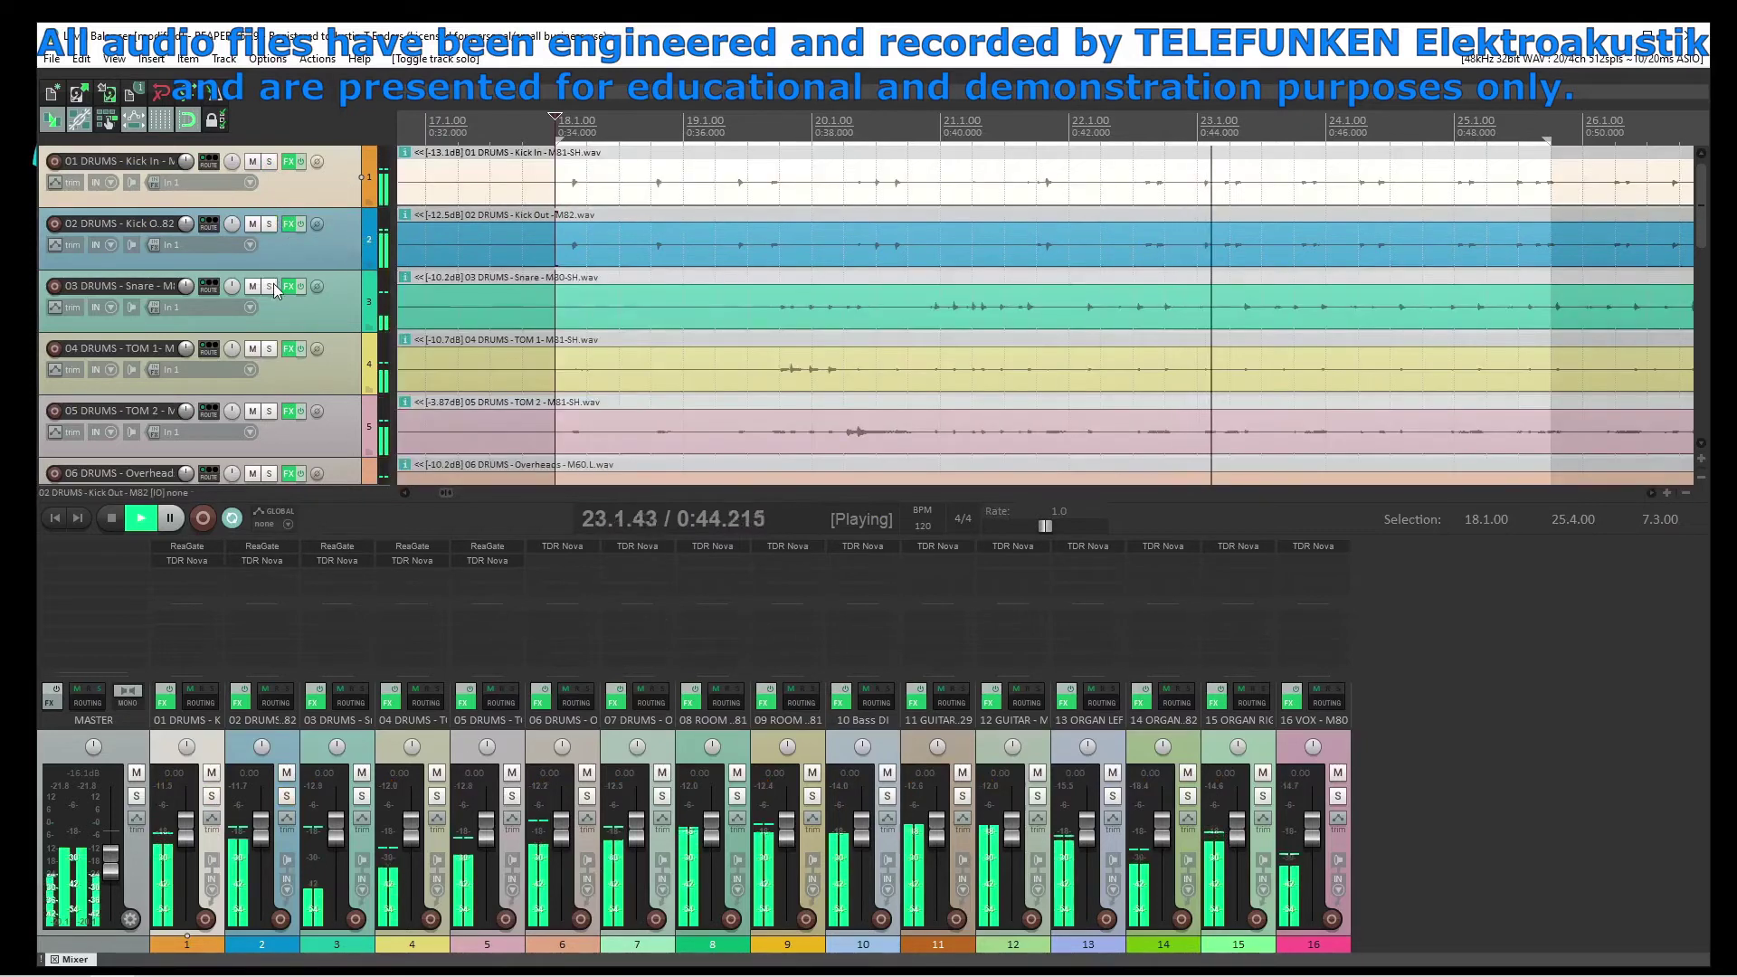
Set the soloed Snare track's ReaGate threshold to -44.9 dB, close the gate window and unsolo the track
left_click(270, 286)
left_click(336, 547)
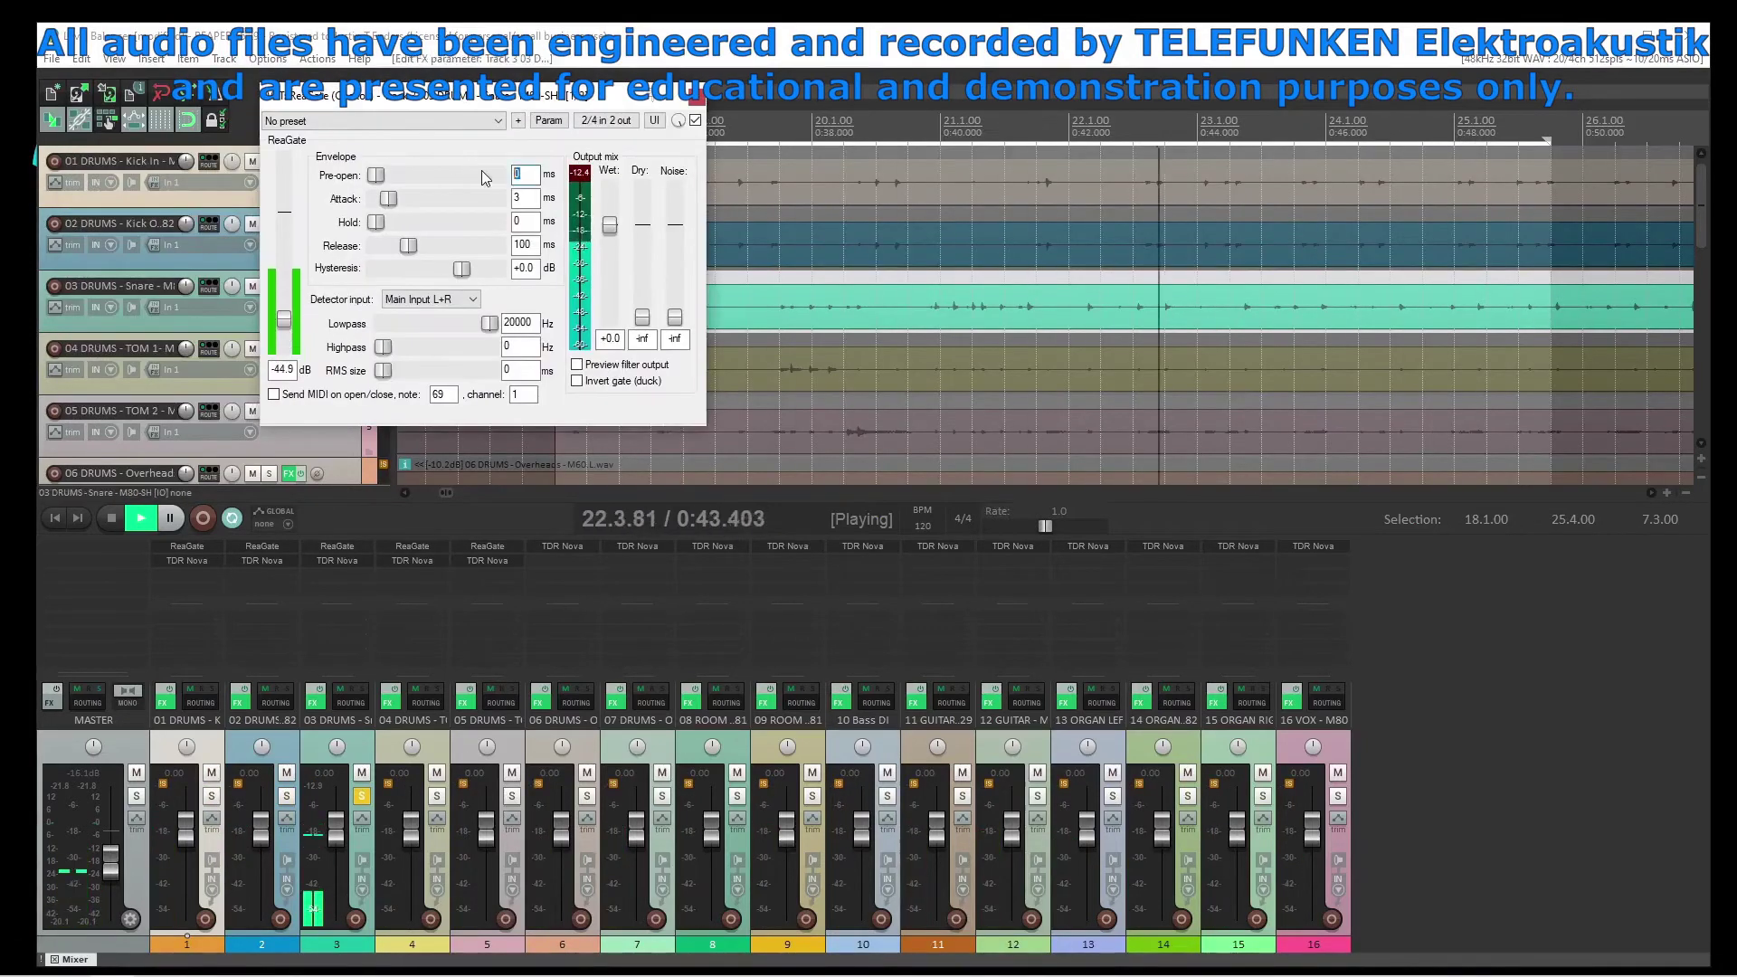
left_click(698, 94)
left_click(269, 286)
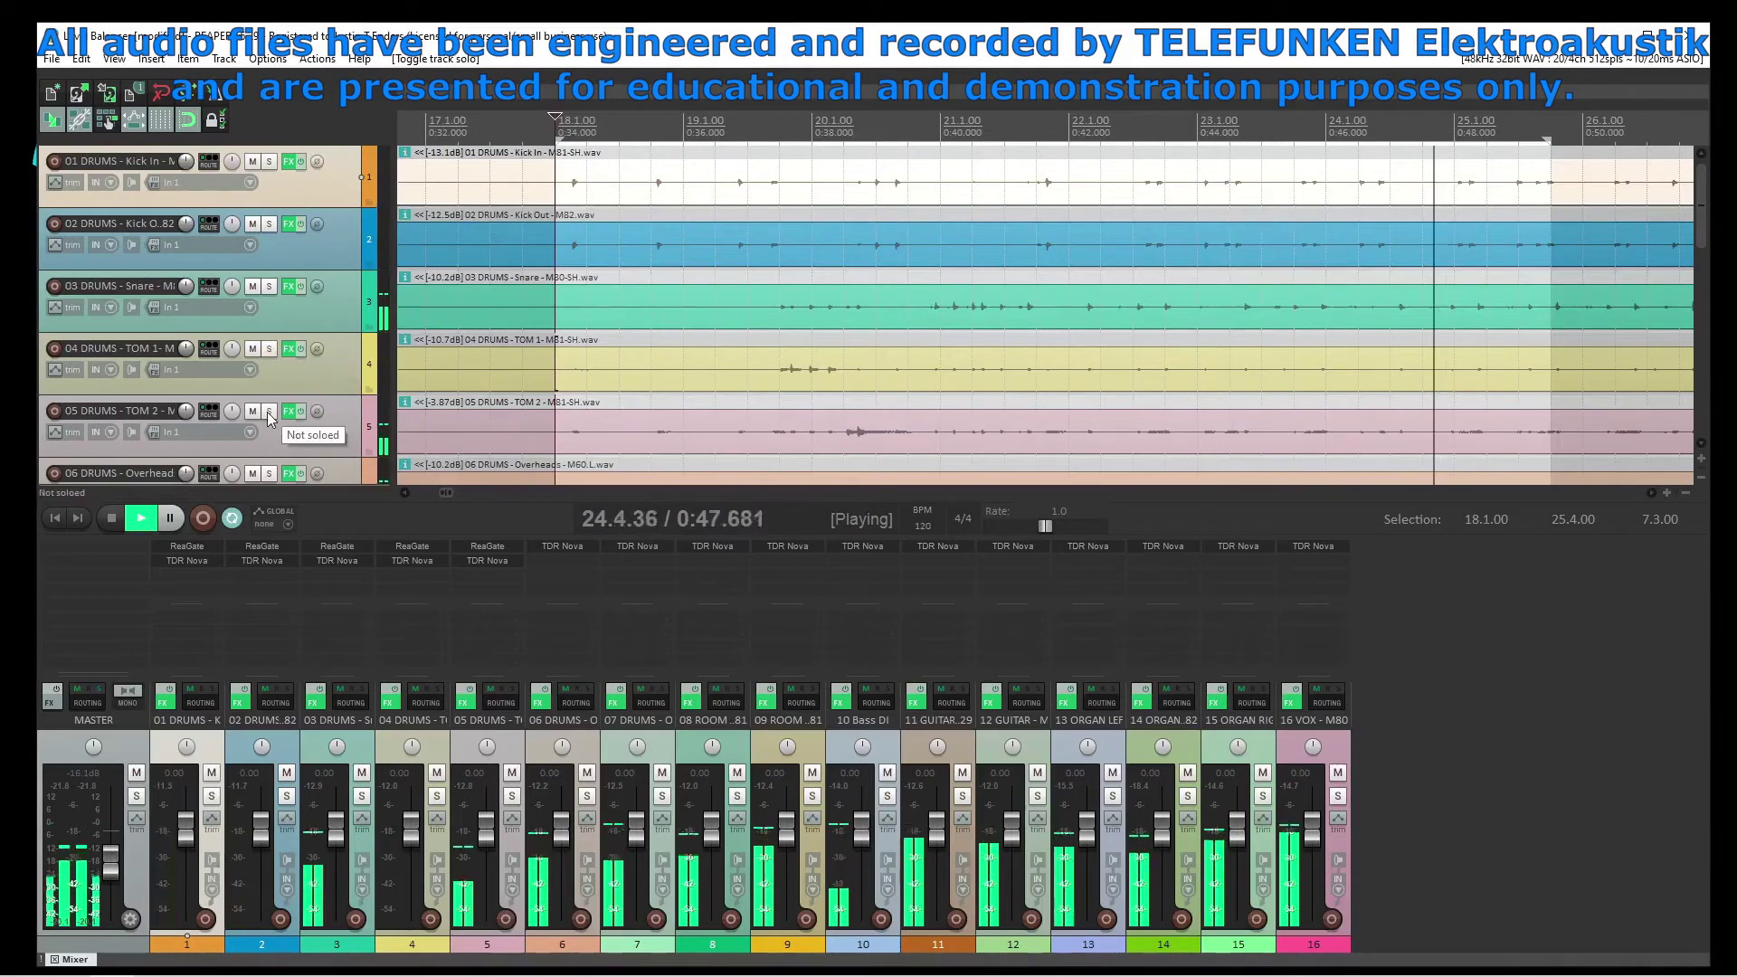
Solo the TOM 1 track and set the time selection to 19.2.00–20.3.00 around its hits
left_click(269, 348)
left_click_drag(716, 142, 872, 149)
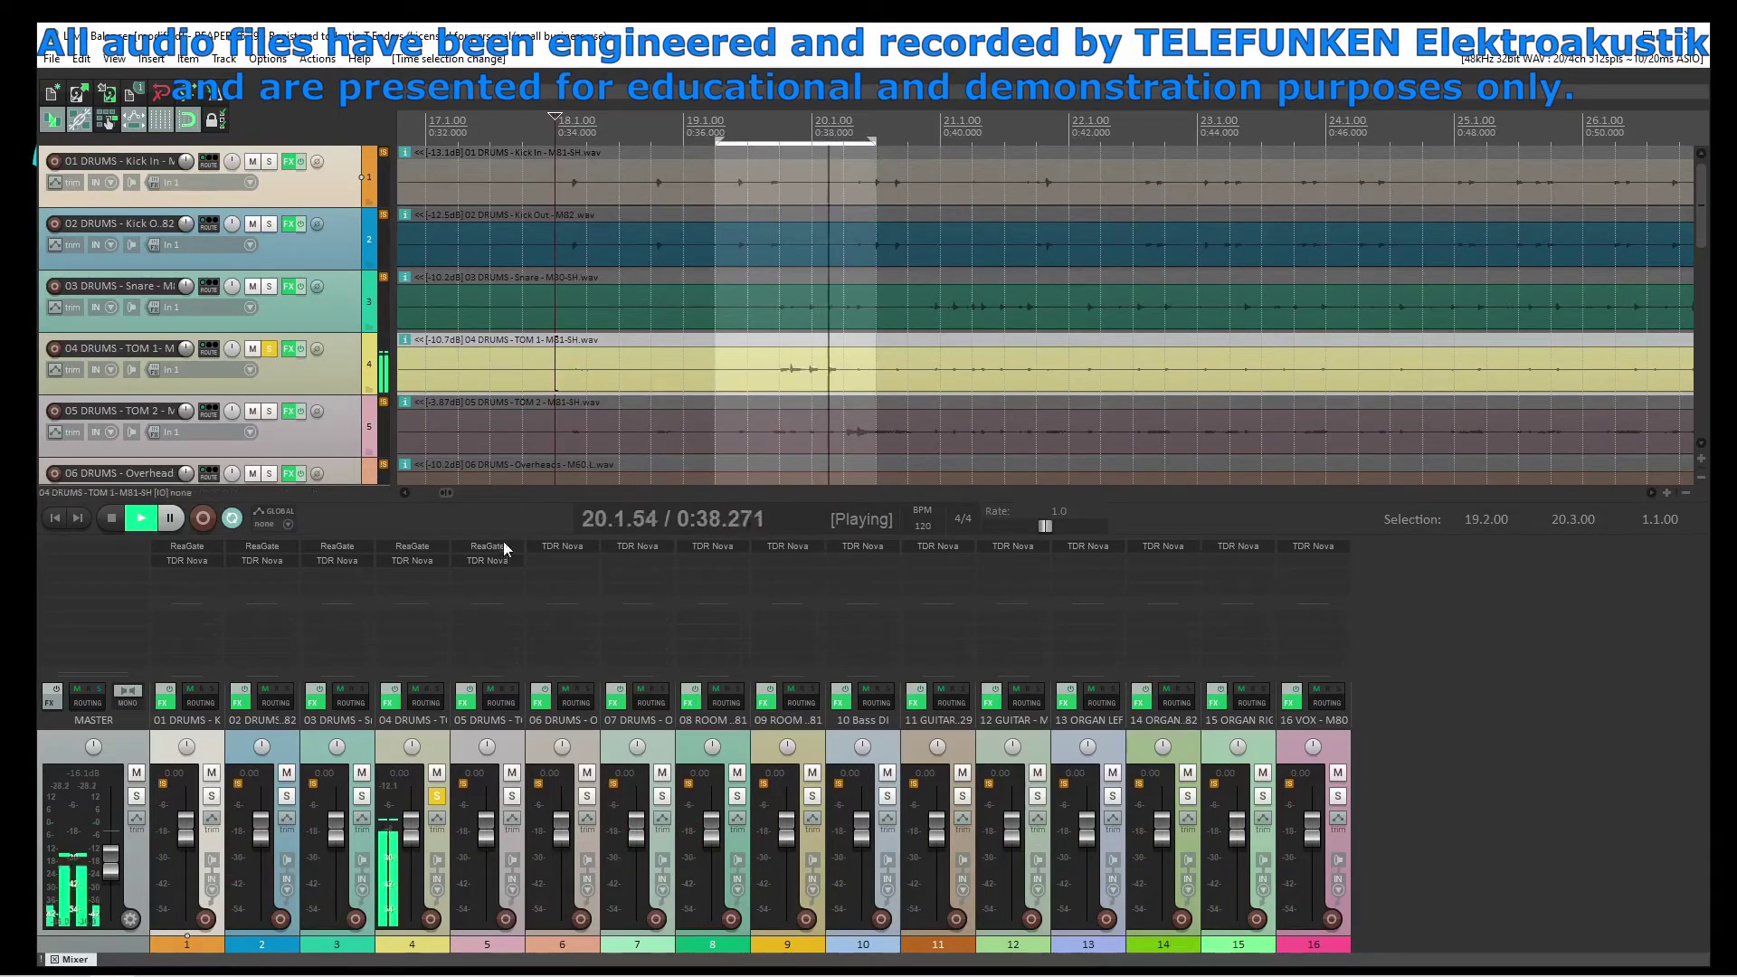
In TOM 1's TDR Nova, set the high-pass filter to 130 Hz, the low-pass to 10.2 kHz and band II to -7.0 dB at 517 Hz
left_click(404, 561)
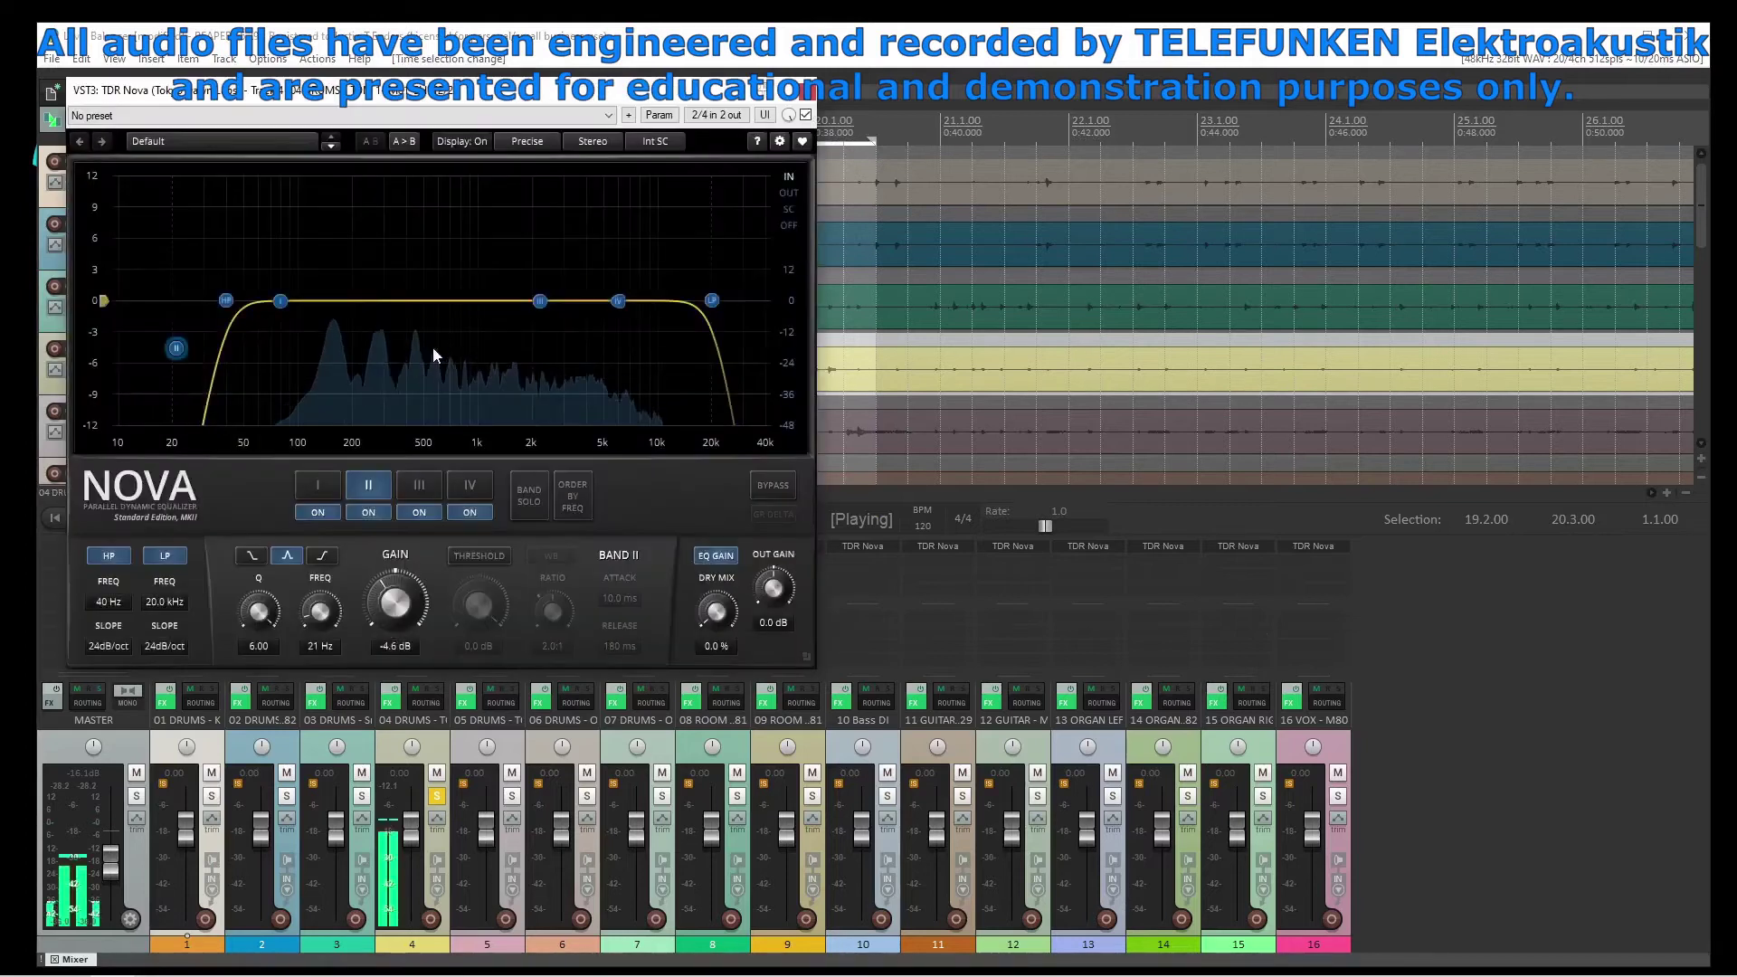
left_click(226, 301)
left_click_drag(226, 304, 317, 308)
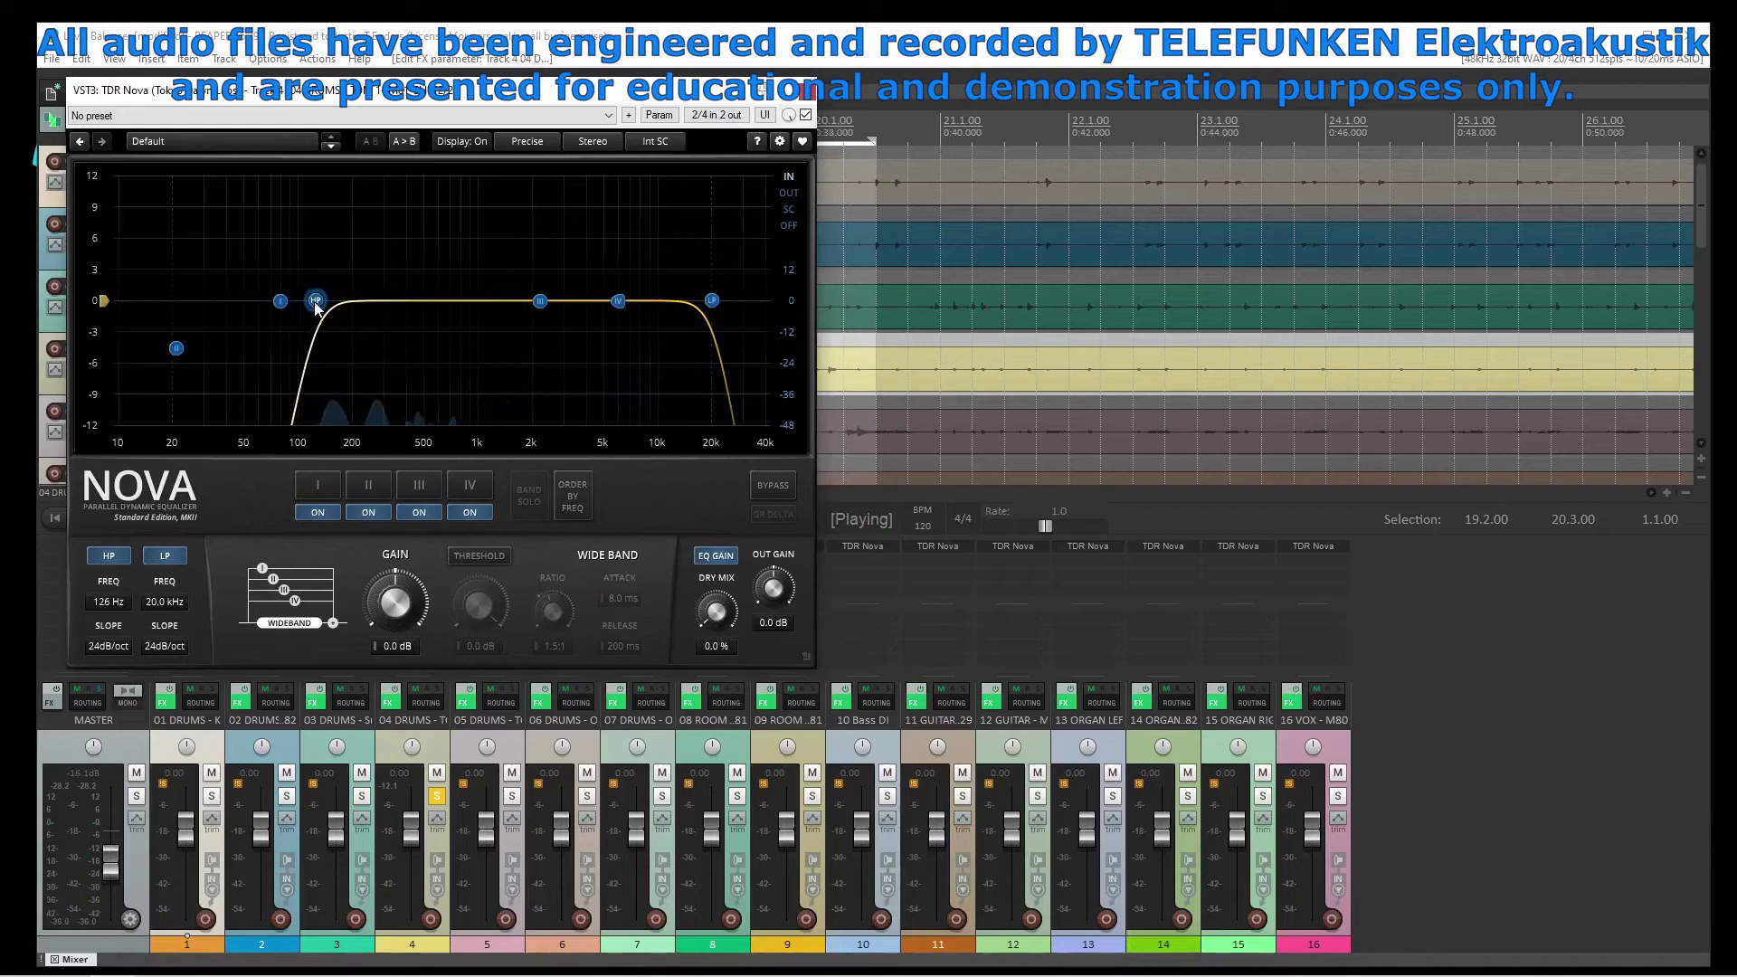
left_click_drag(712, 308, 659, 309)
left_click_drag(177, 349, 419, 376)
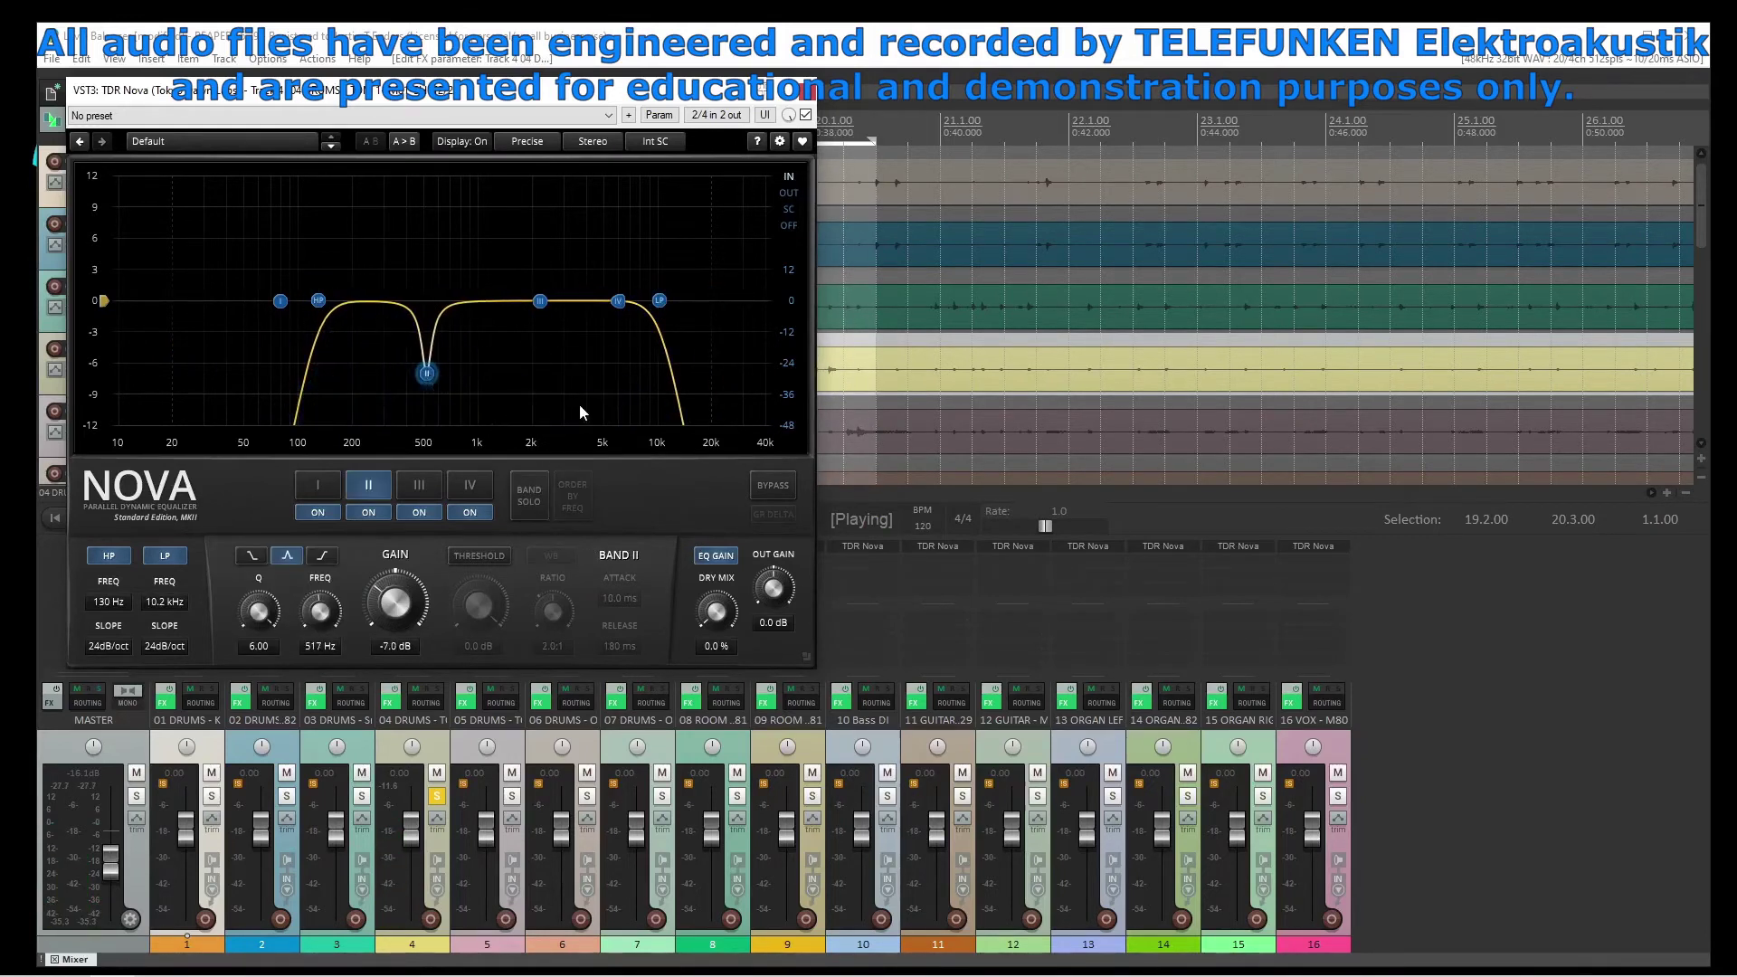
Solo the TOM 2 track and set its ReaGate to a -12.4 dB threshold, 6 ms pre-open and 50 ms release
left_click(269, 411)
left_click(487, 547)
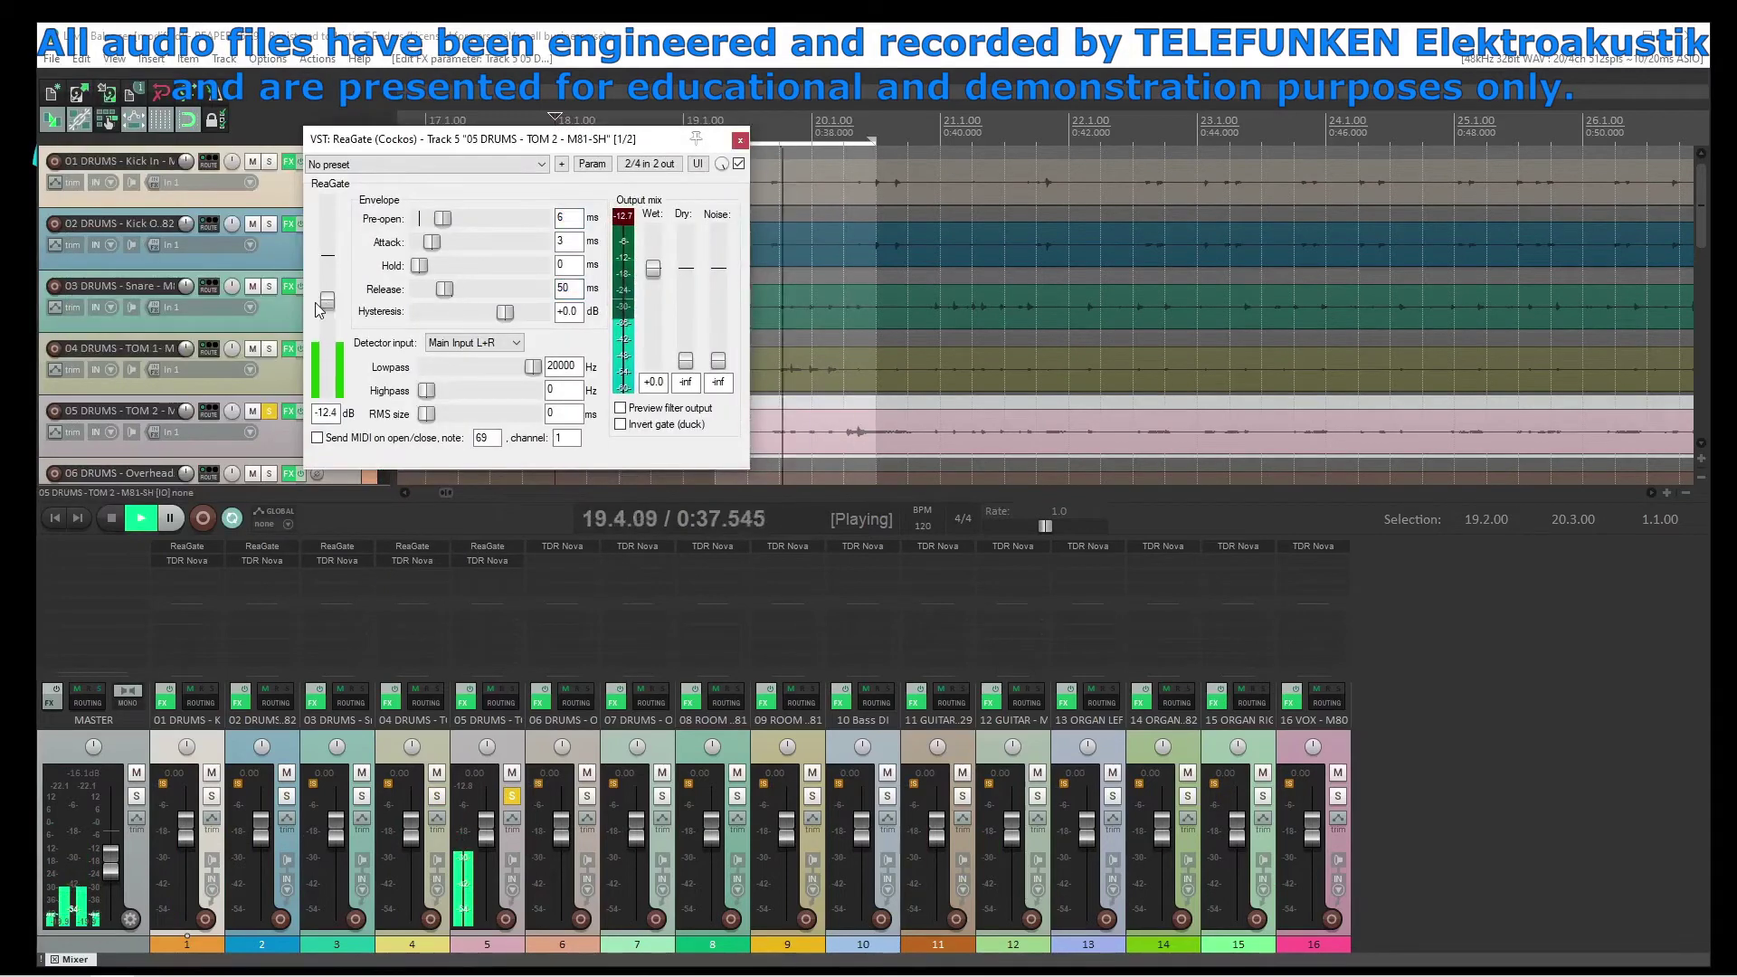
Equalize the soloed right Overhead with a 68 Hz high-pass, 16.8 kHz low-pass and 0.9 dB band III boost at 1107 Hz, then unsolo it
left_click(662, 795)
left_click(637, 547)
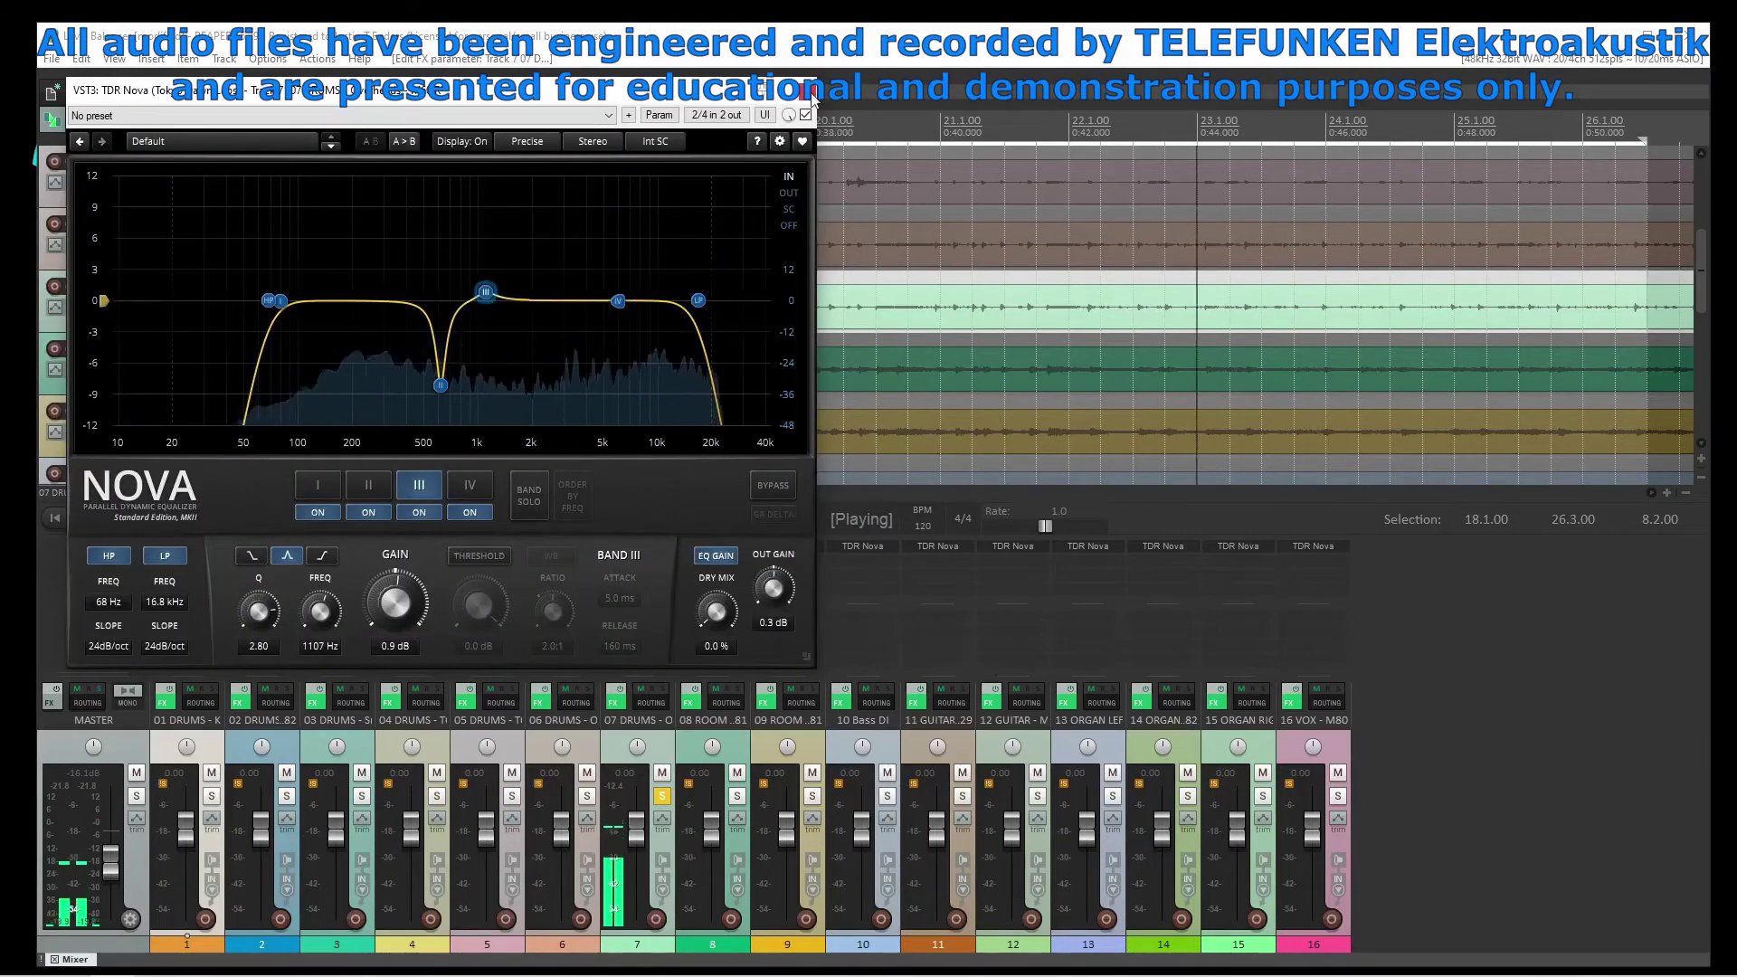
left_click(812, 98)
left_click(268, 286)
Insert a new track below the right Overhead track and name it Fake Drum Room
right_click(279, 307)
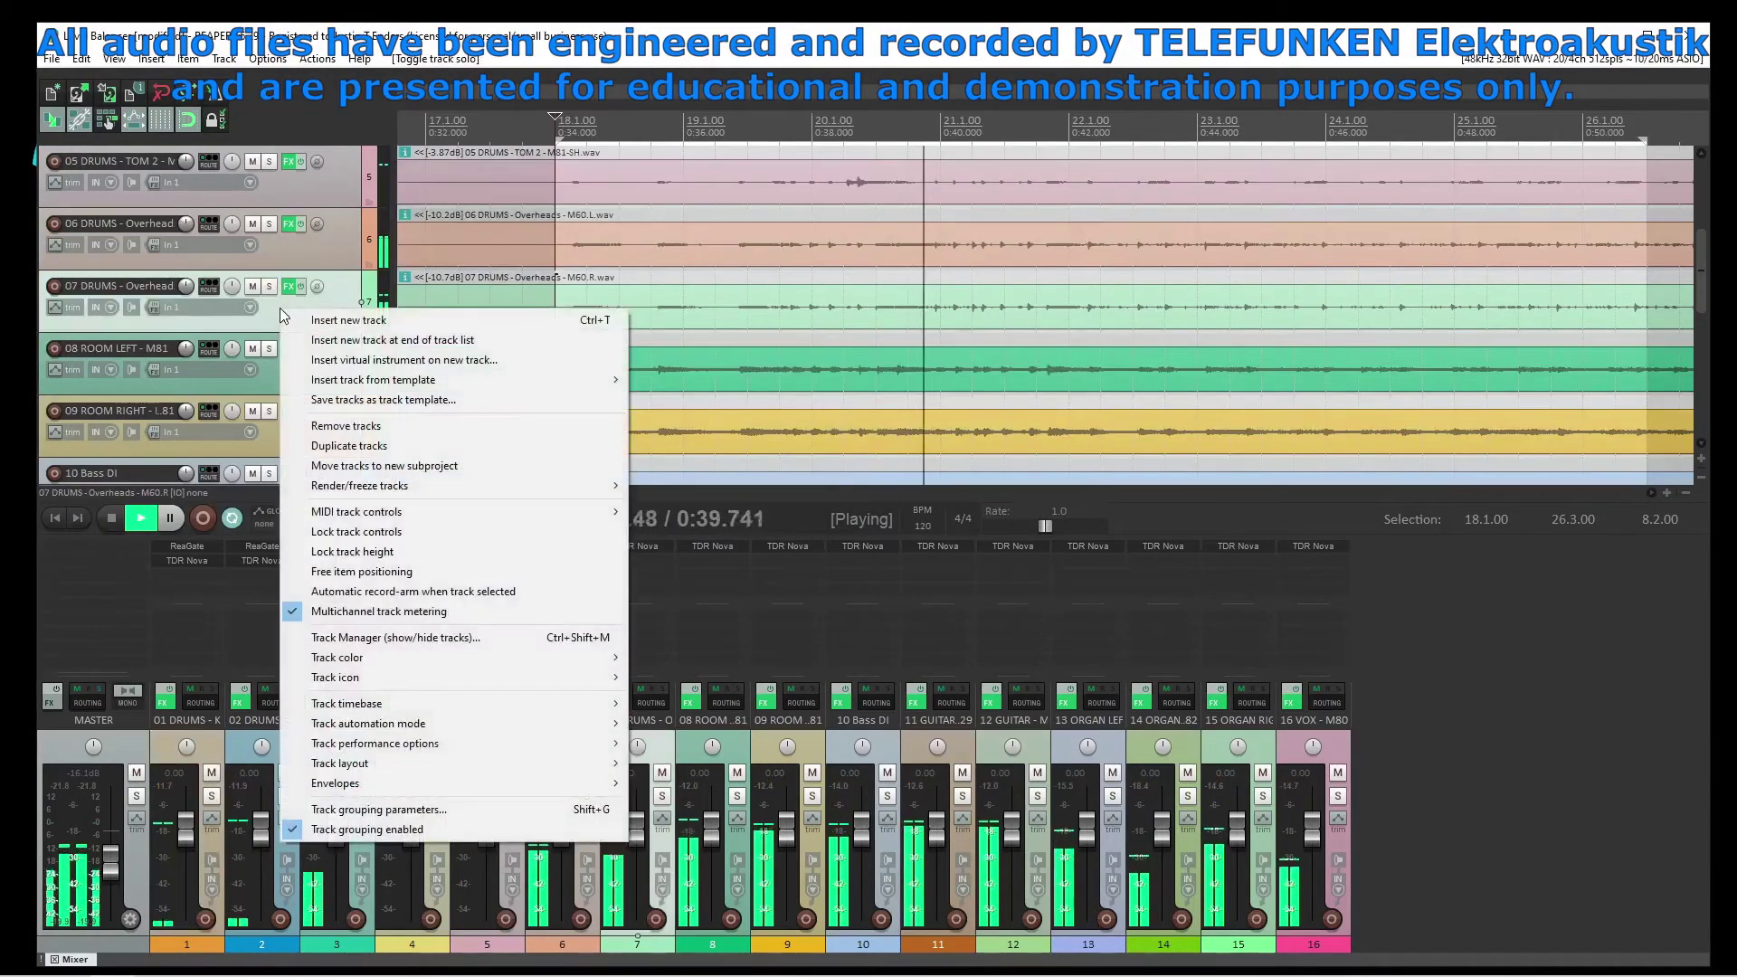
left_click(348, 320)
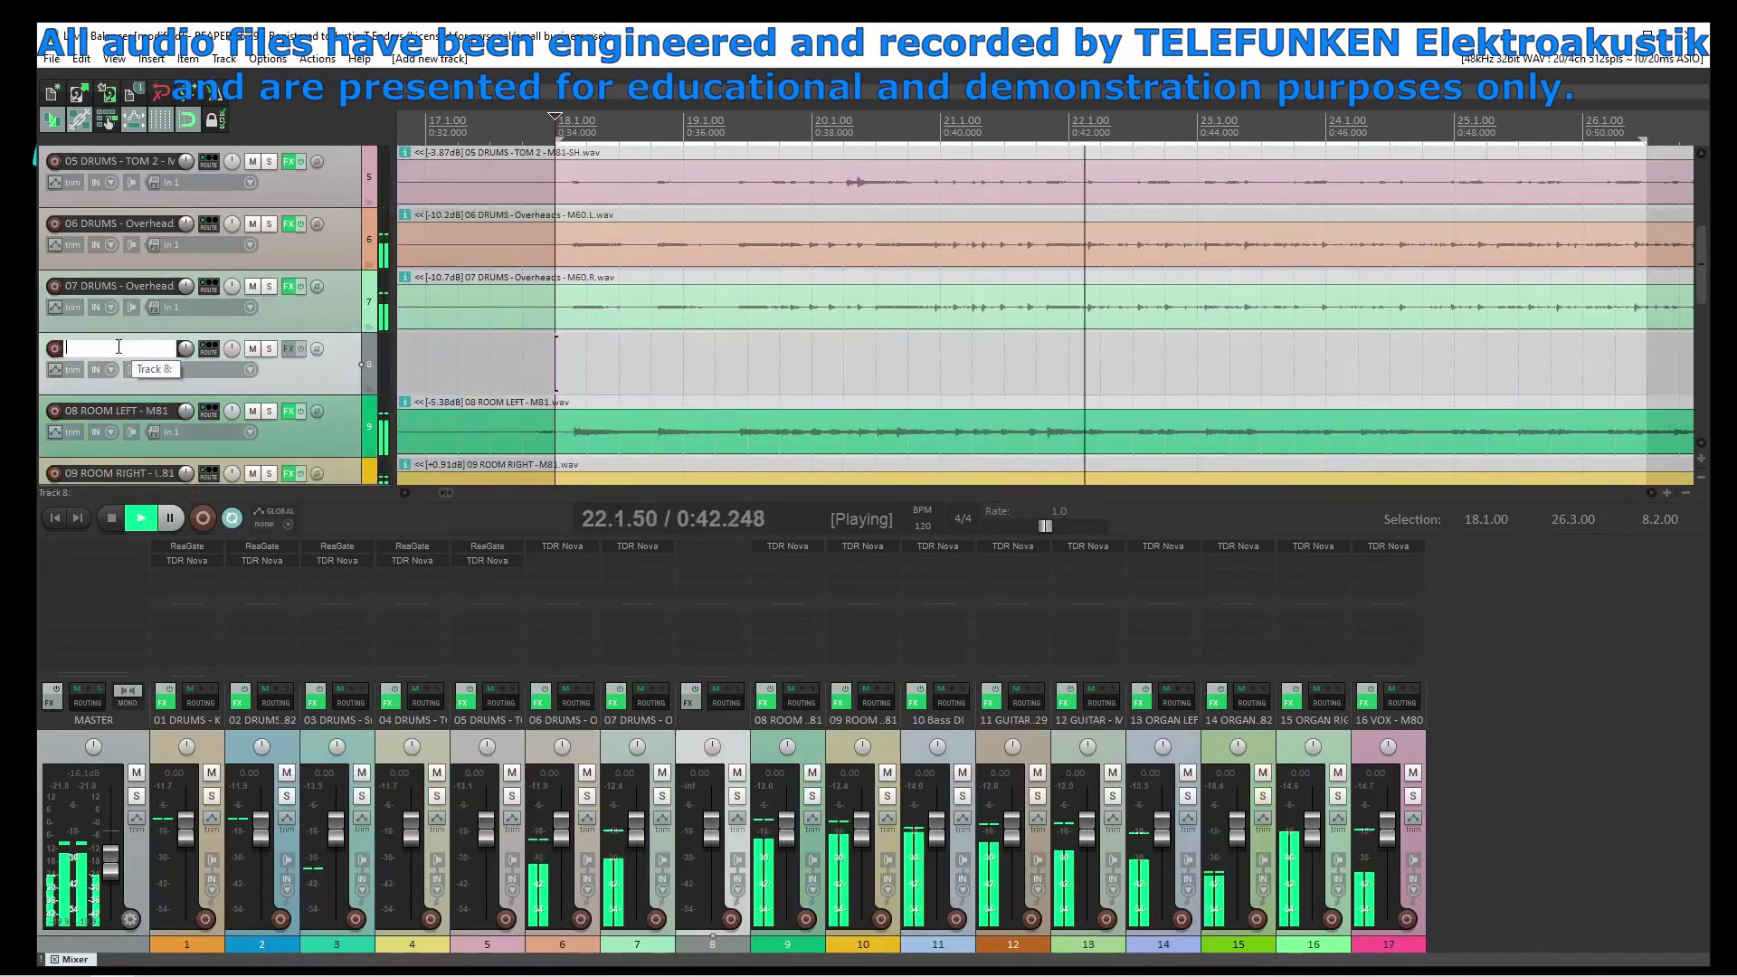
type("Fake Drum Room")
key("Return")
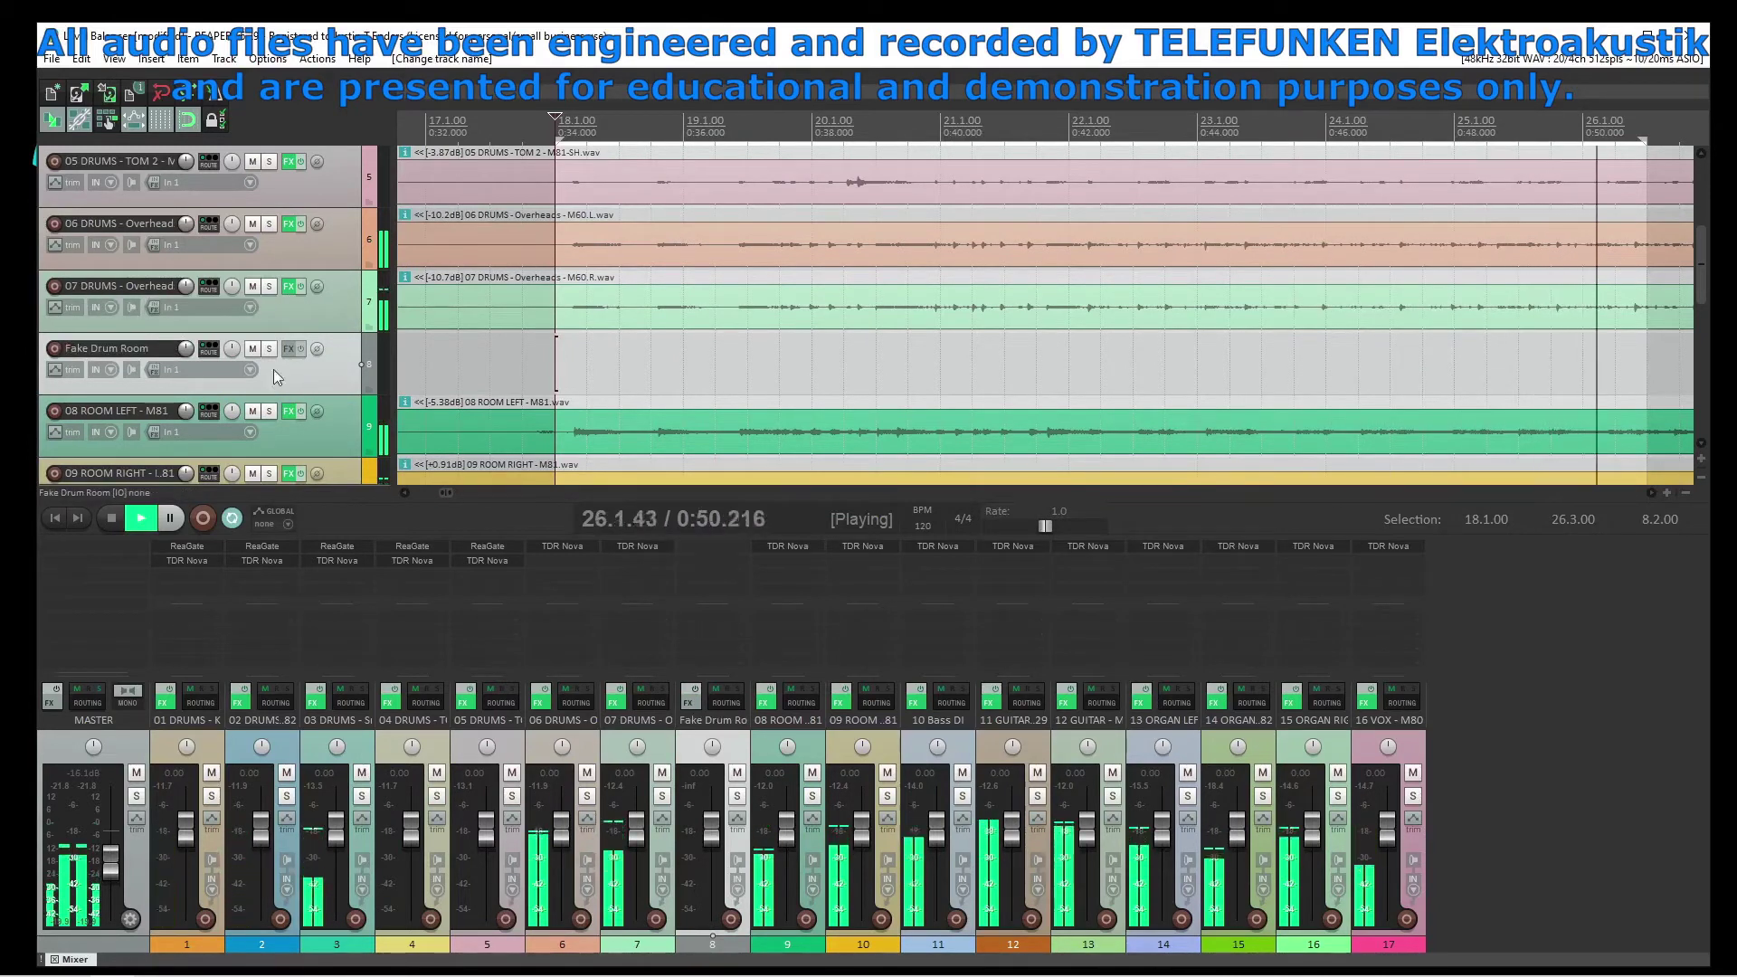
Add receives from the left and right Overhead tracks to Fake Drum Room, adjust their panning and close the routing window
left_click(210, 351)
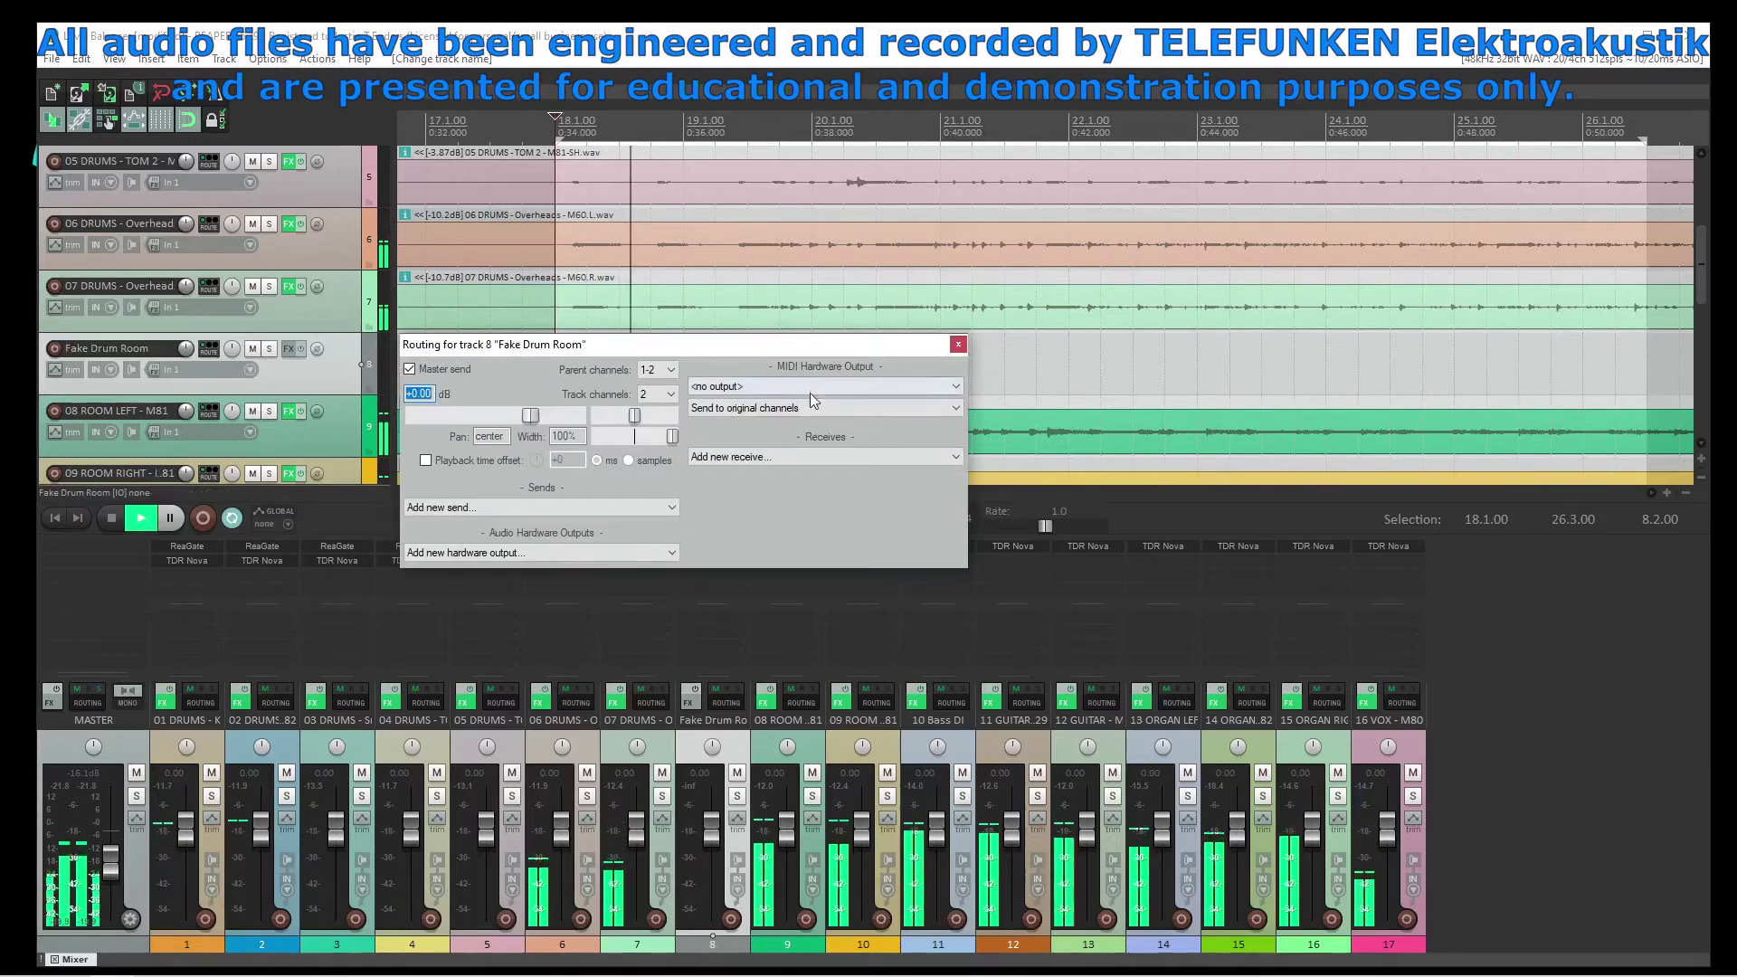
left_click(778, 459)
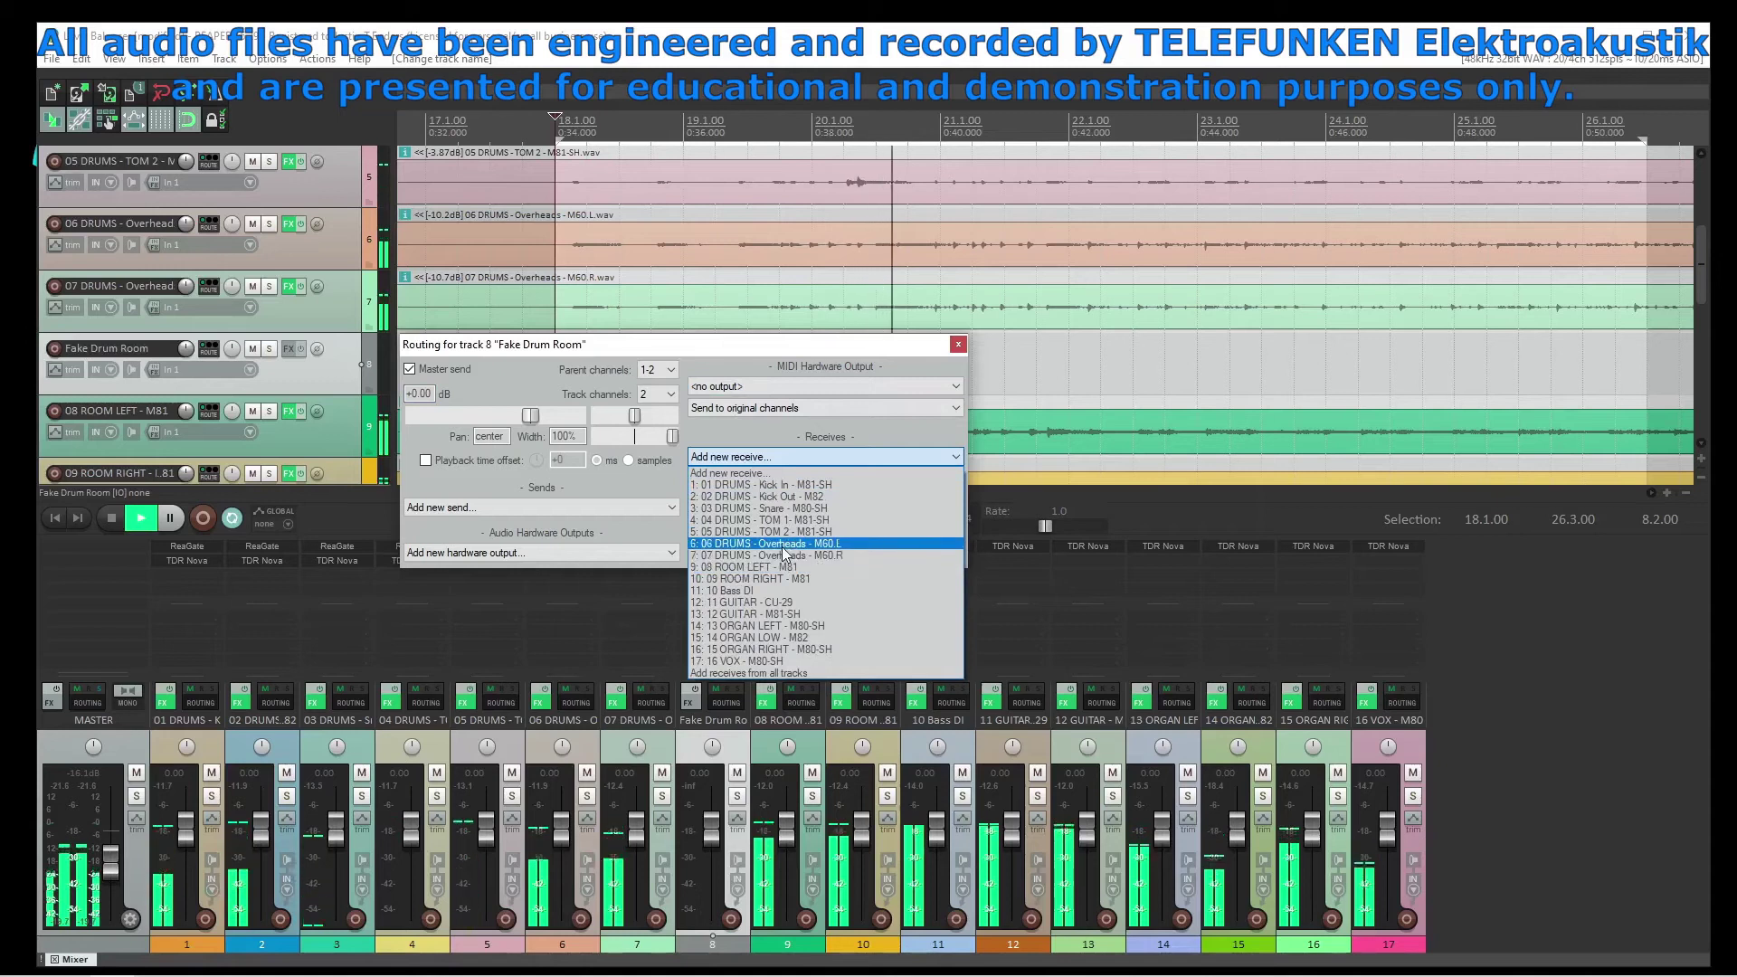
left_click(784, 544)
left_click(784, 459)
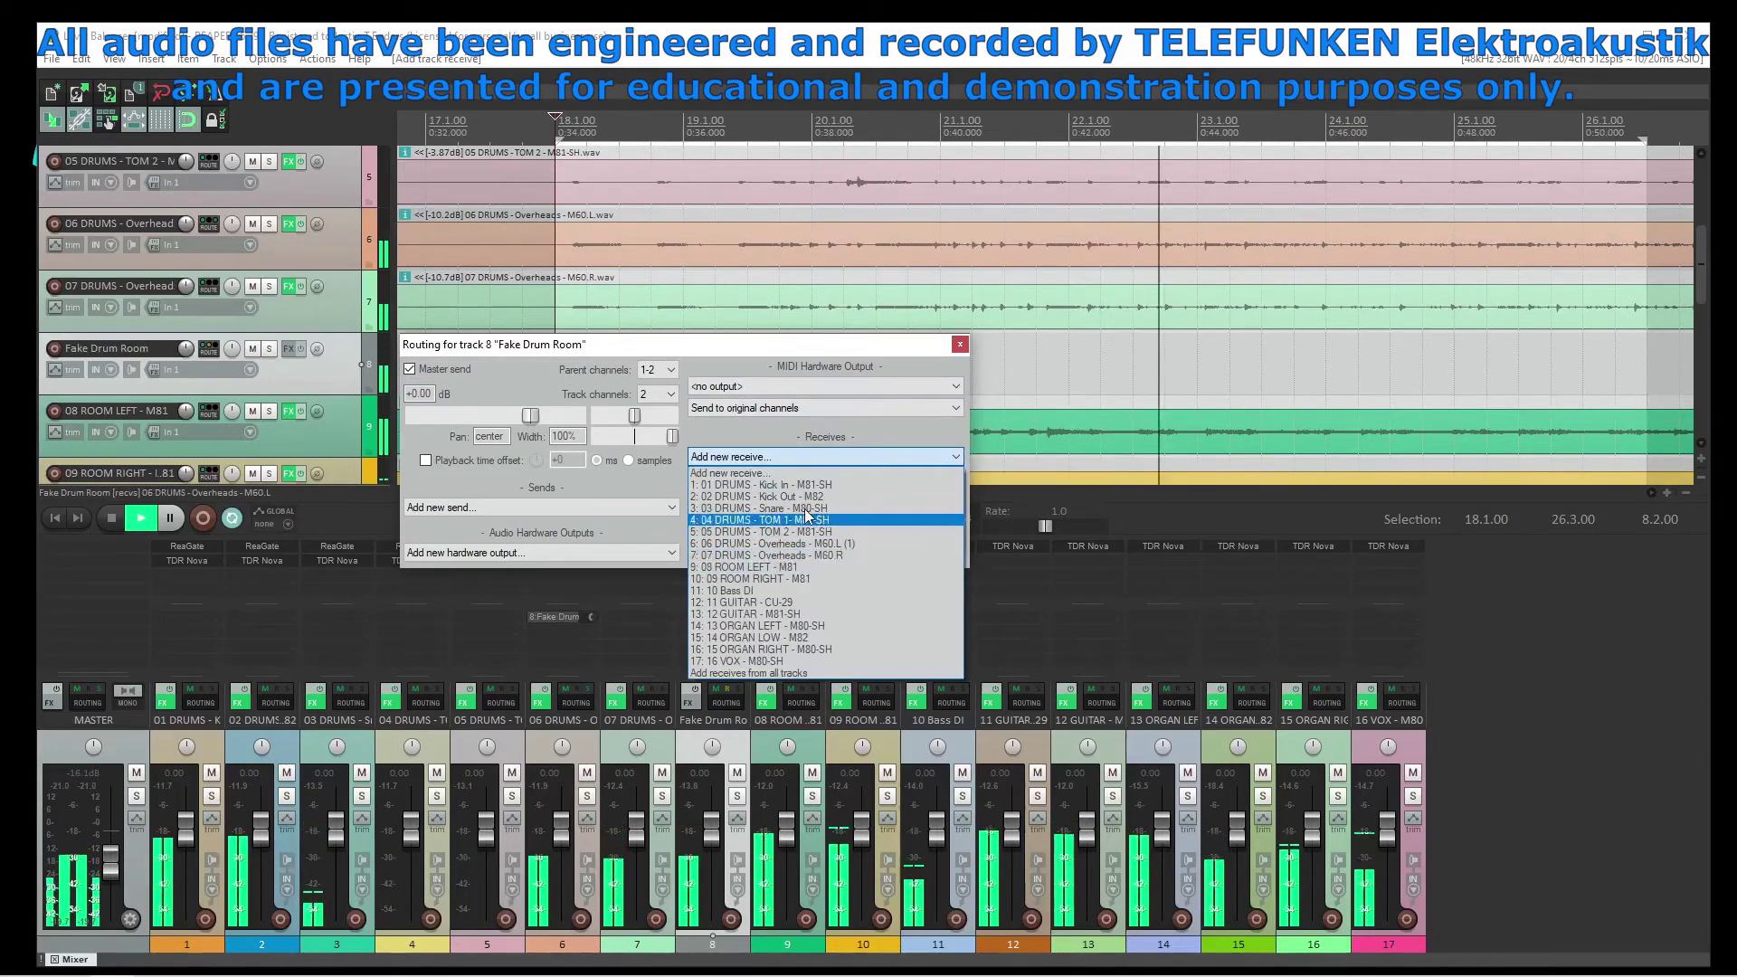
left_click(815, 555)
left_click(960, 344)
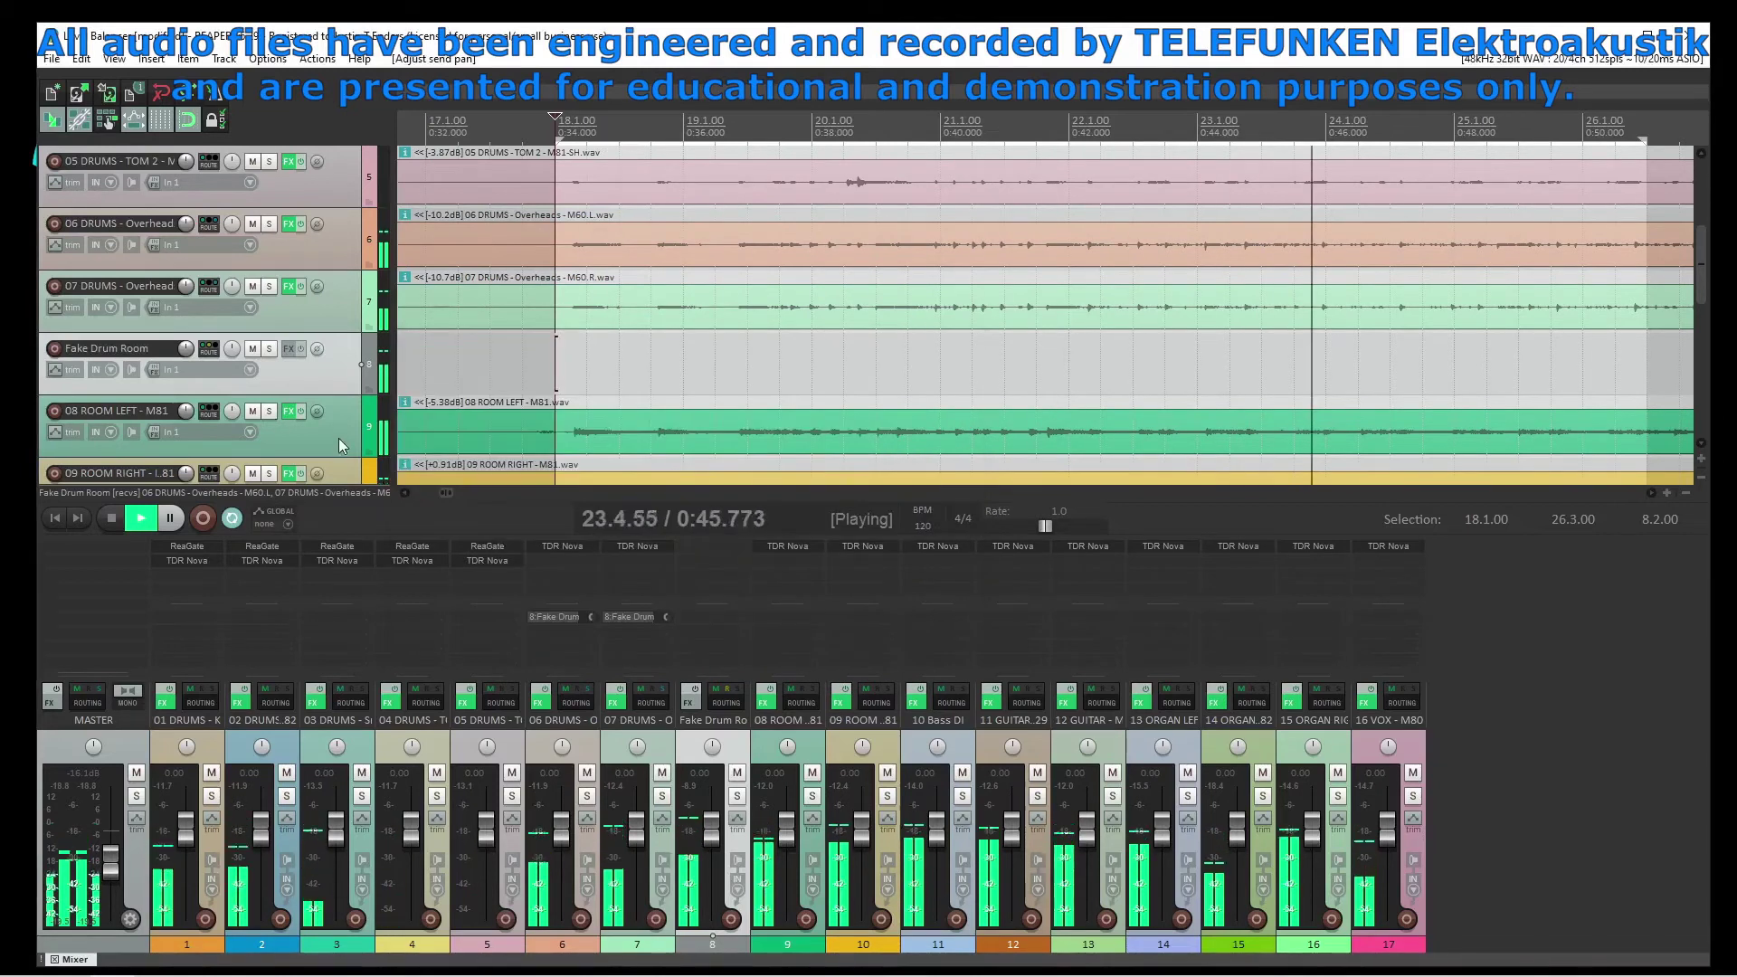
Solo the 11 GUITAR - CU-29 track and set its TDR Nova high-pass filter to 103 Hz and low-pass filter to 12.1 kHz
left_click(812, 795)
left_click(788, 547)
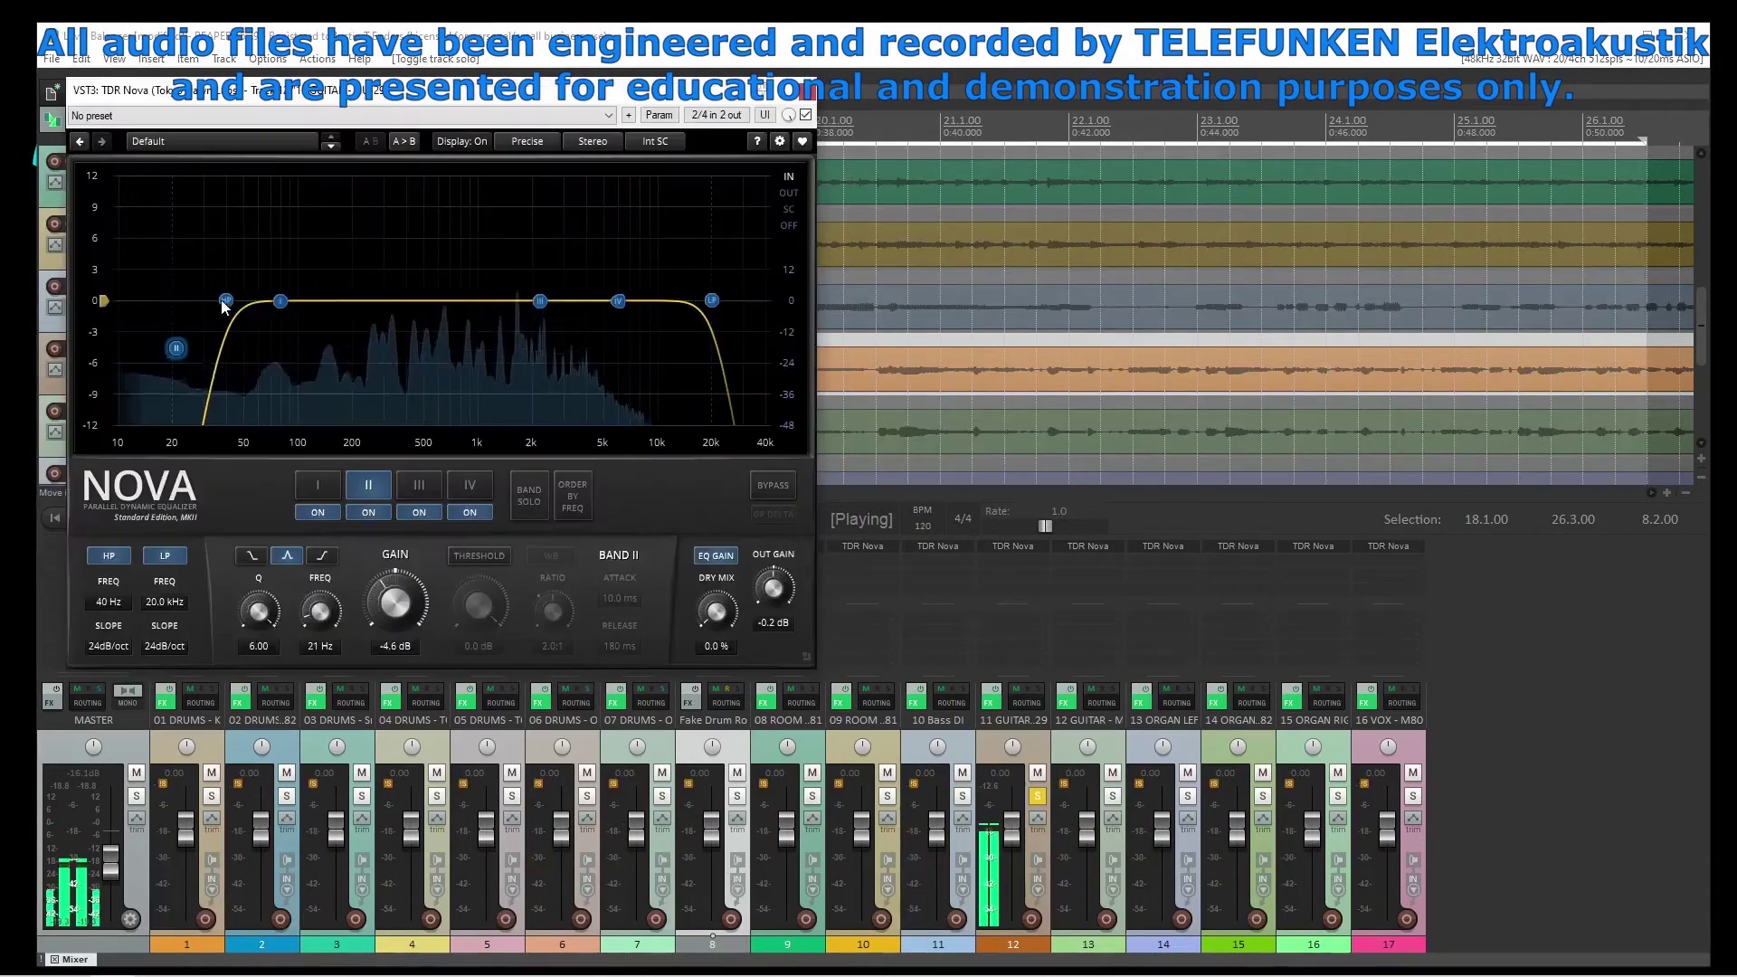
left_click_drag(223, 306, 299, 300)
left_click_drag(712, 301, 672, 301)
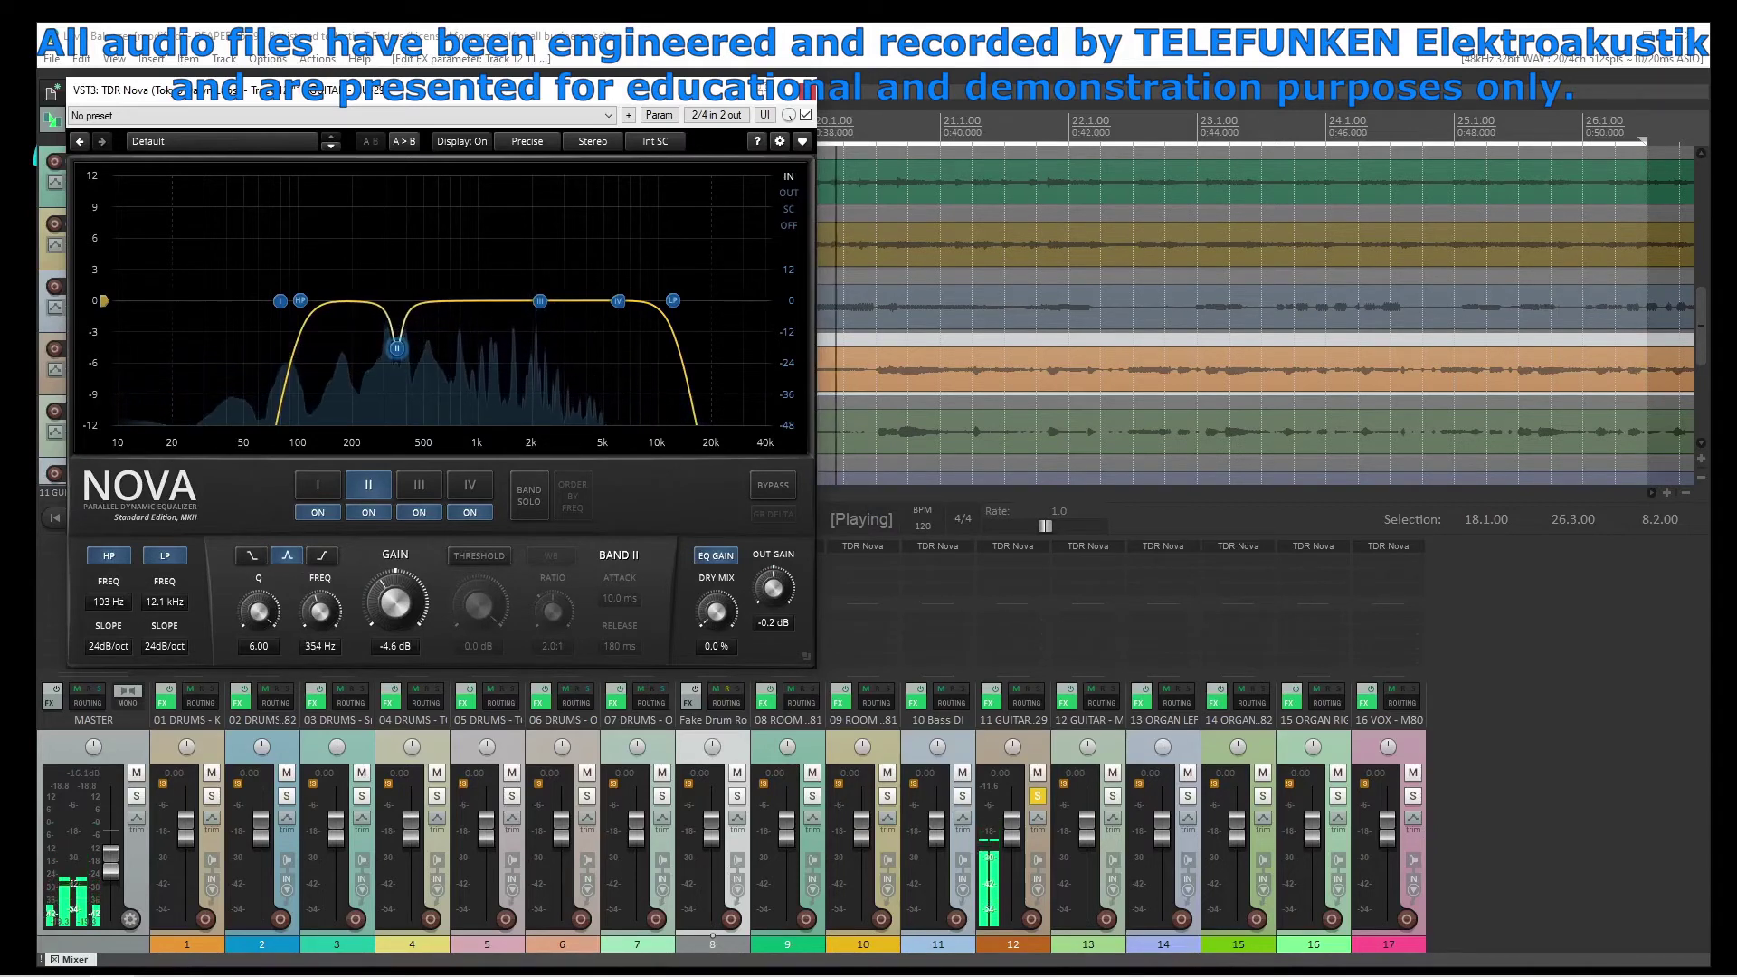
Move the CU-29 guitar equalizer's -4.6 dB band II cut to 470 Hz, close the window and unsolo the track
mouse_move(396, 348)
left_mouse_down()
mouse_move(482, 348)
mouse_move(362, 348)
mouse_move(419, 348)
left_mouse_up()
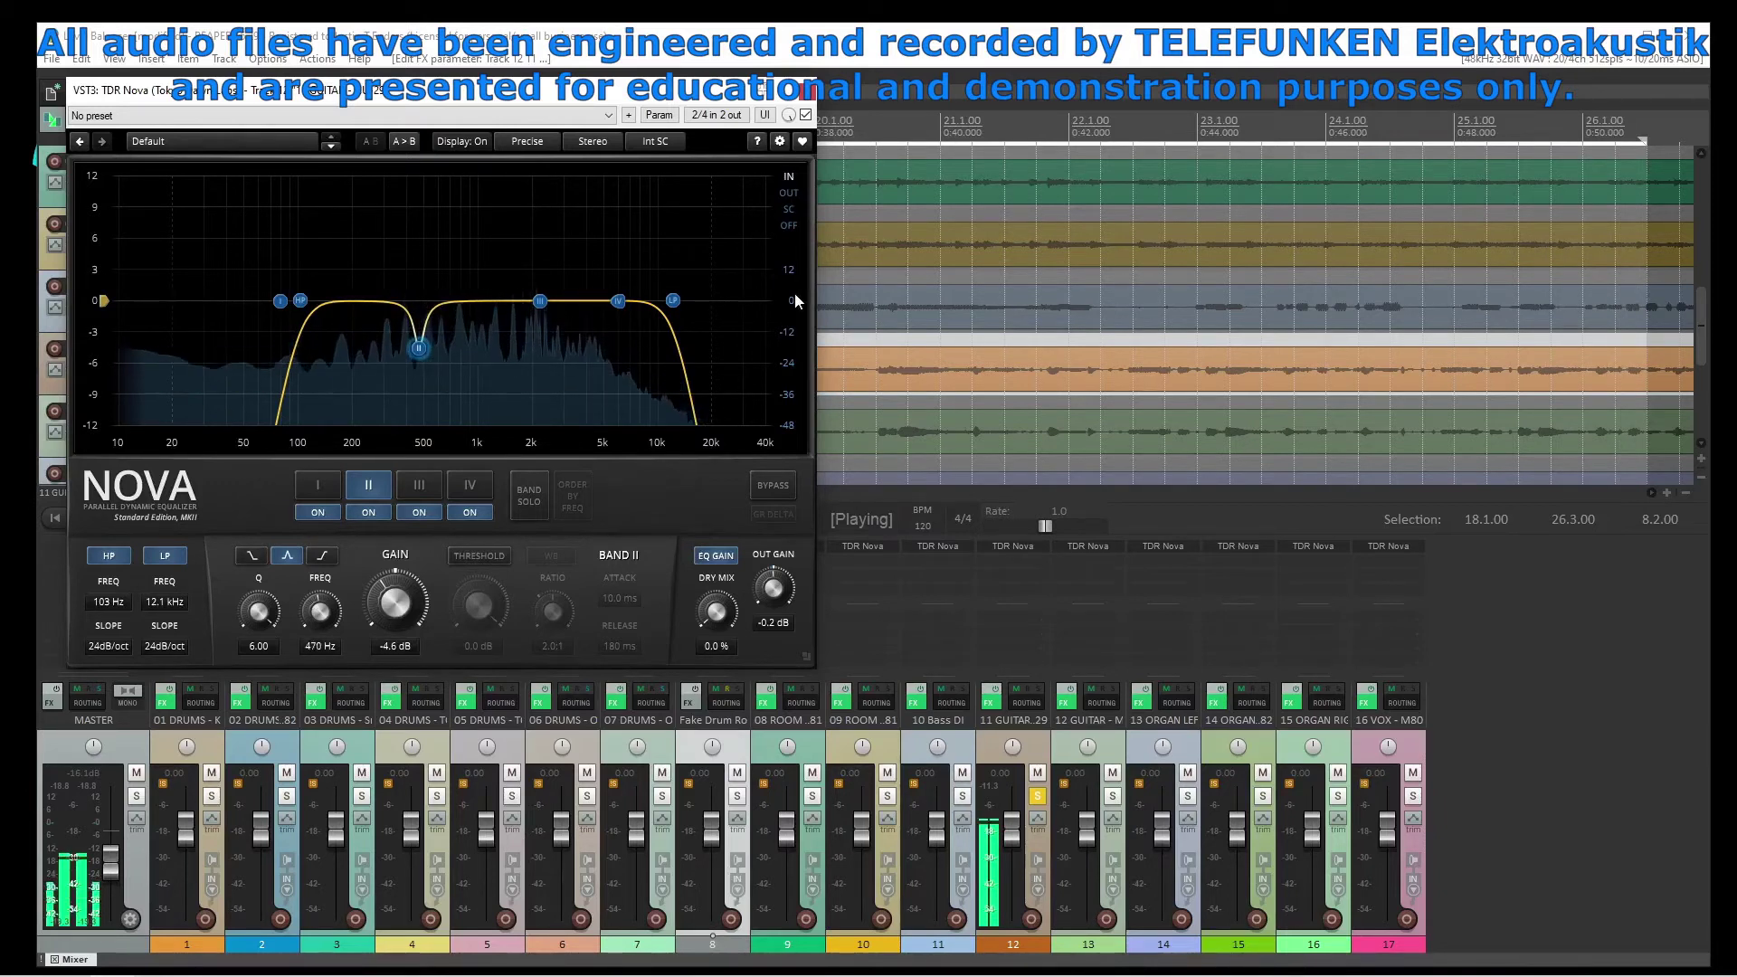
key("Escape")
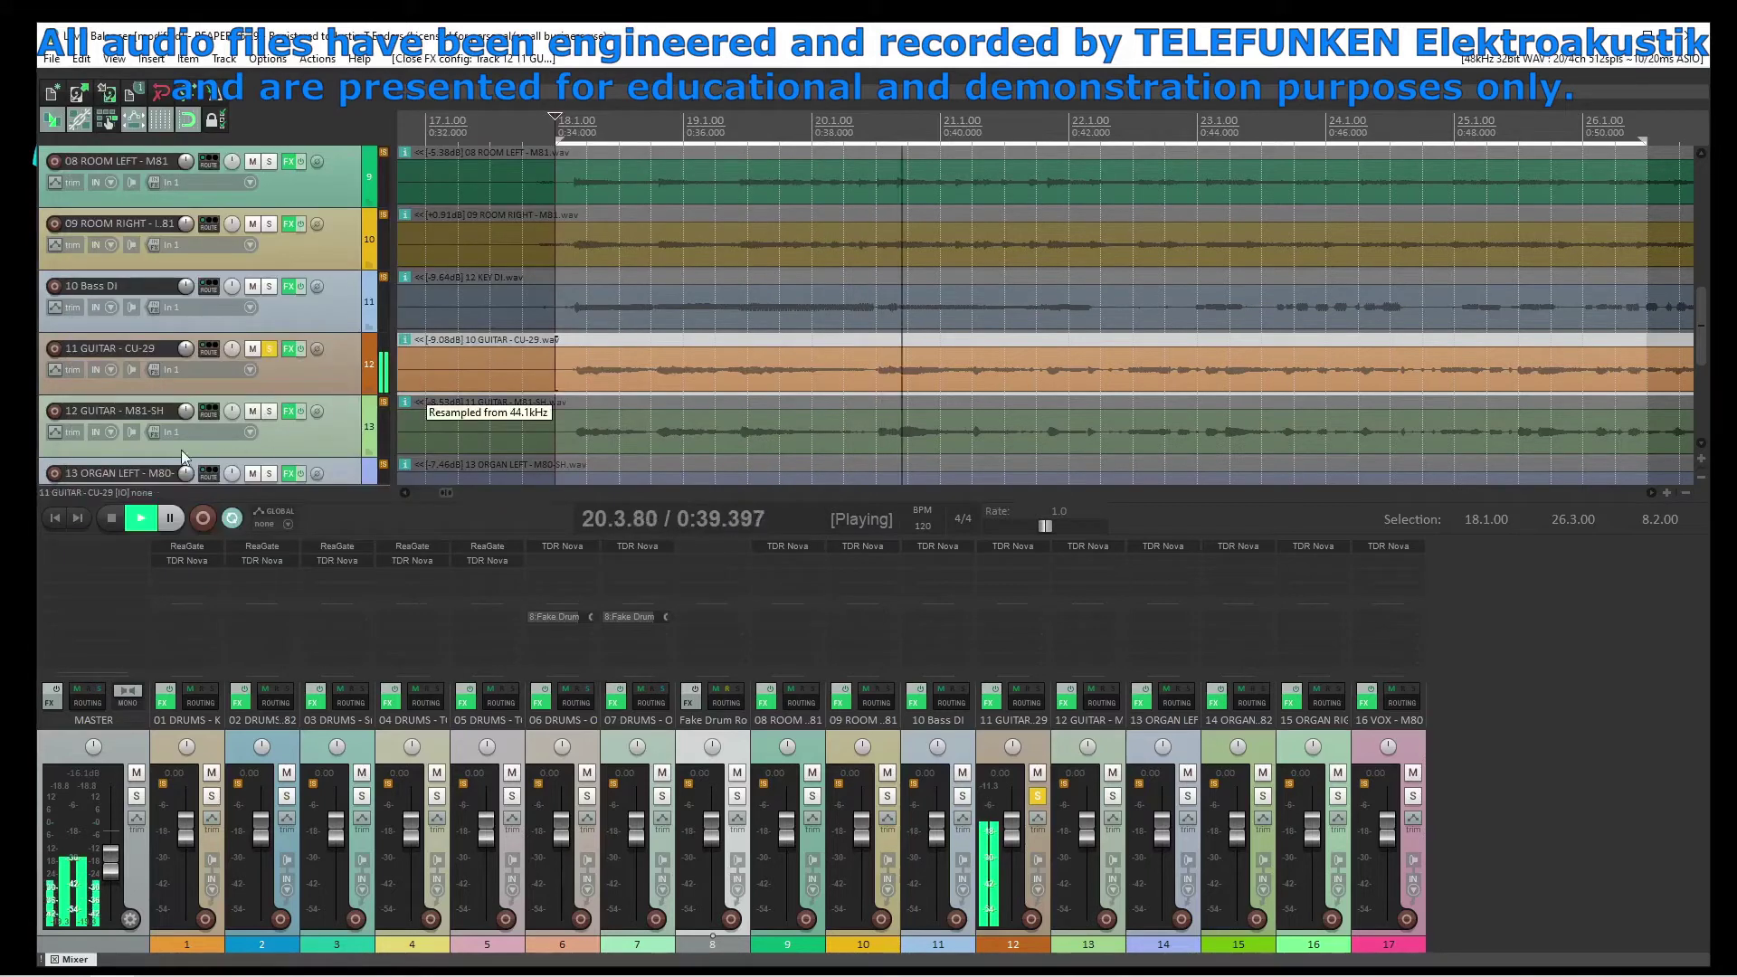
left_click(269, 348)
Solo the 12 GUITAR - M81-SH track, set its TDR Nova high-pass to 91 Hz and low-pass to 8.5 kHz, and close the window
left_click(268, 411)
left_click(288, 411)
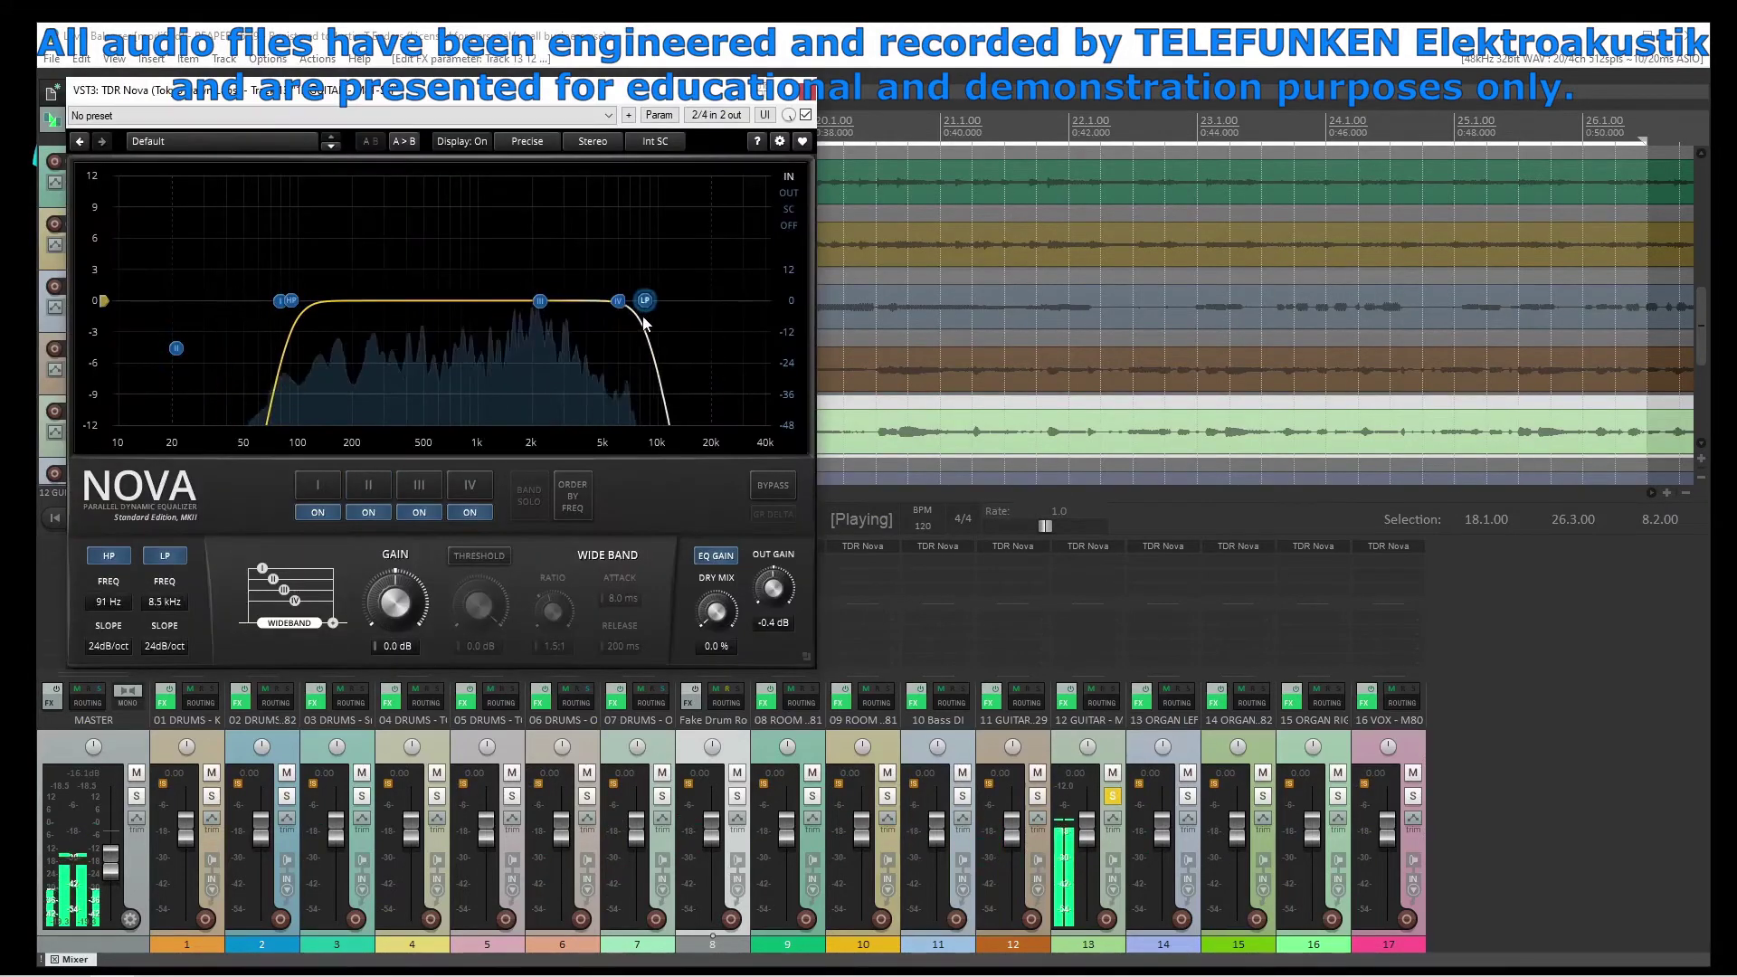
key("Escape")
Set the soloed 15 ORGAN RIGHT track's TDR Nova high-pass to 270 Hz and low-pass to 7.1 kHz, then close it and unsolo
left_click(289, 411)
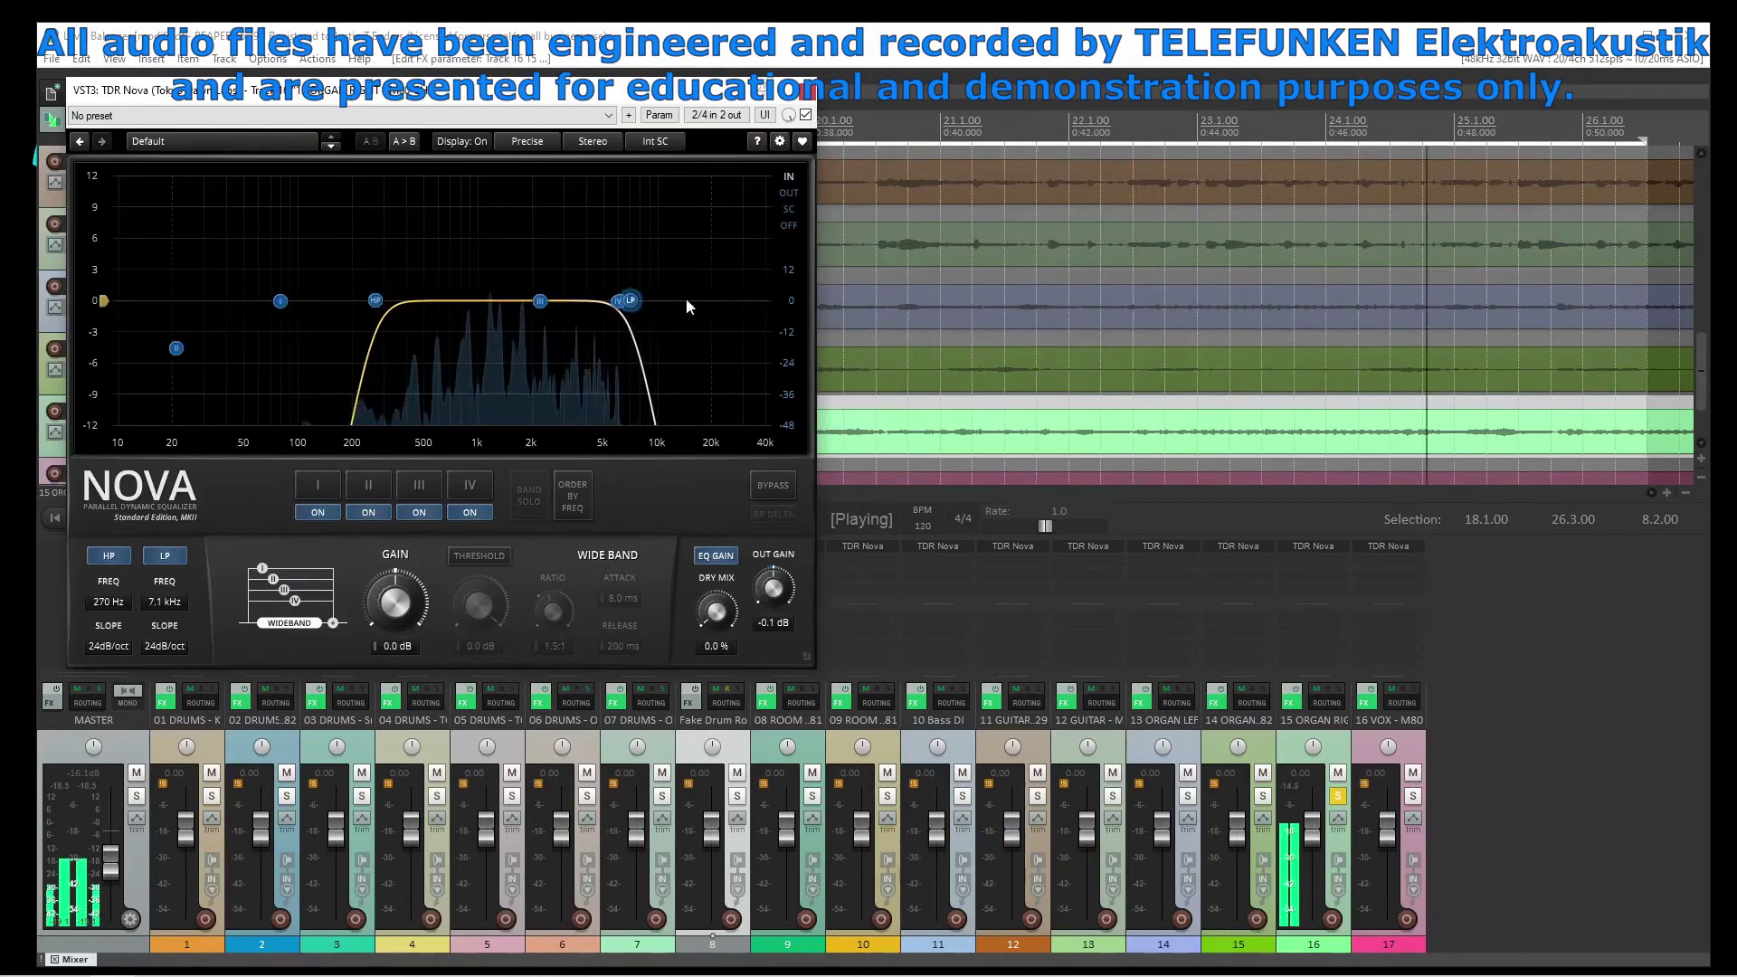
key("Escape")
left_click(269, 161)
Solo the 16 VOX track, set the time selection to 24.1.00–31.4.00 and start adding an effect to the track
left_click(269, 411)
left_click_drag(554, 126, 1498, 126)
left_click(288, 411)
key("Escape")
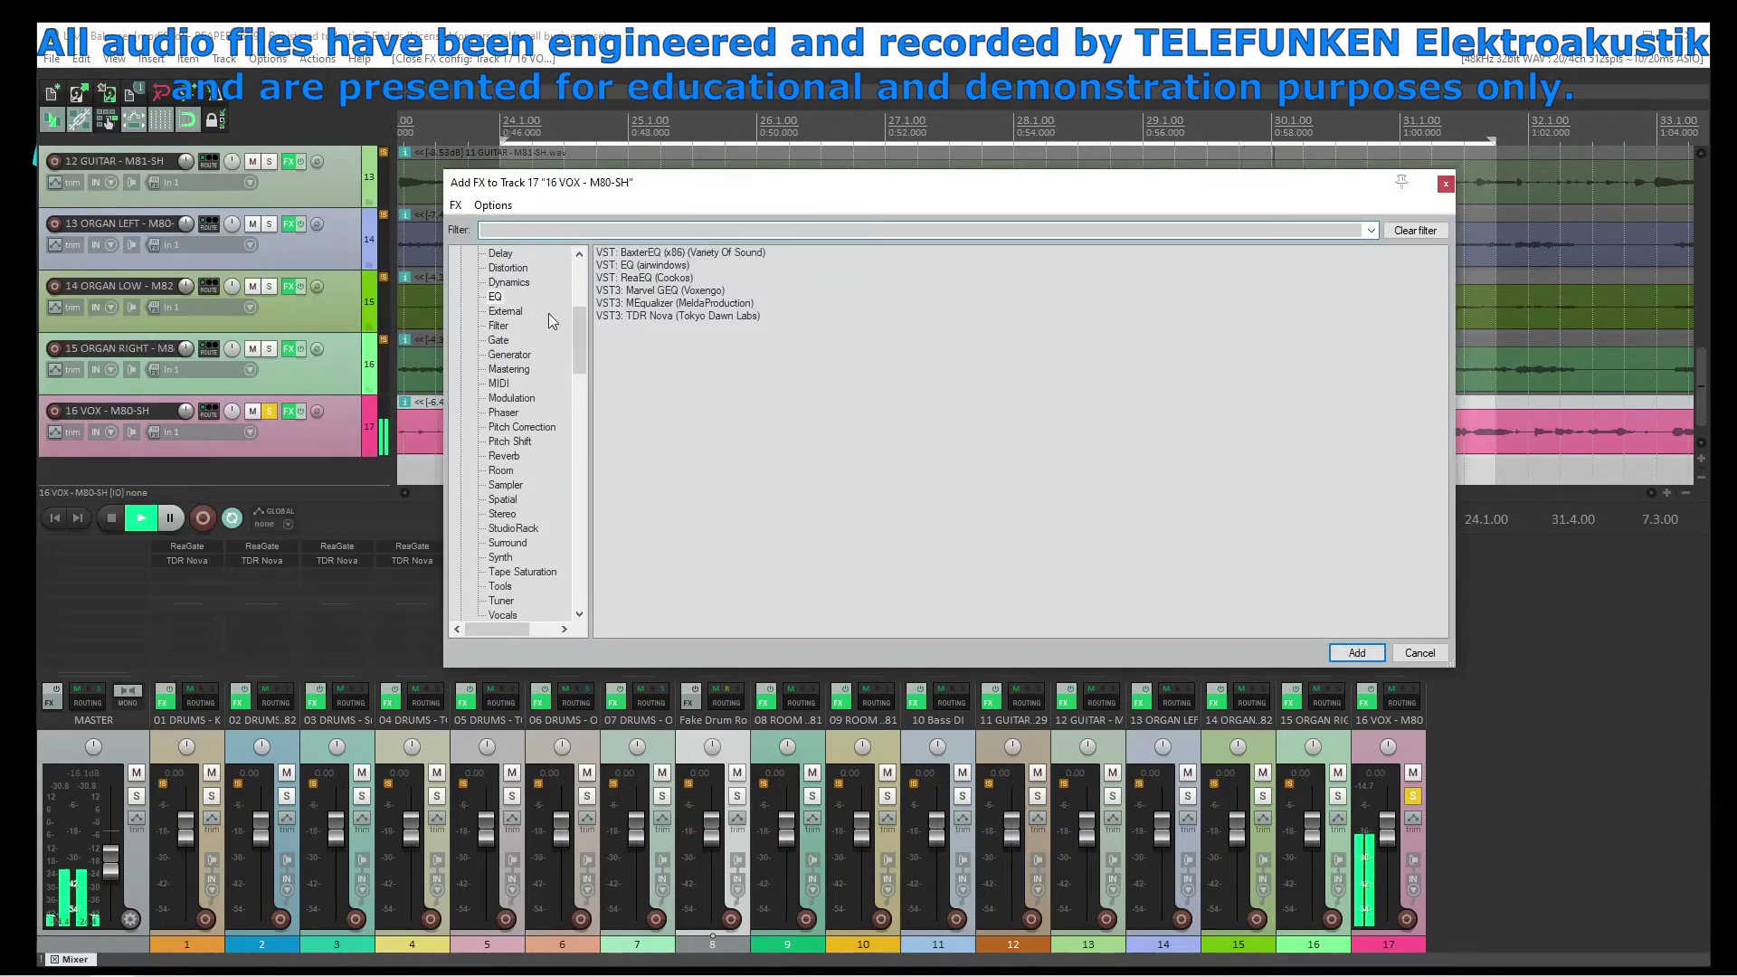
Add ReaGate to the VOX track and place it ahead of TDR Nova in the effects chain
left_click(499, 340)
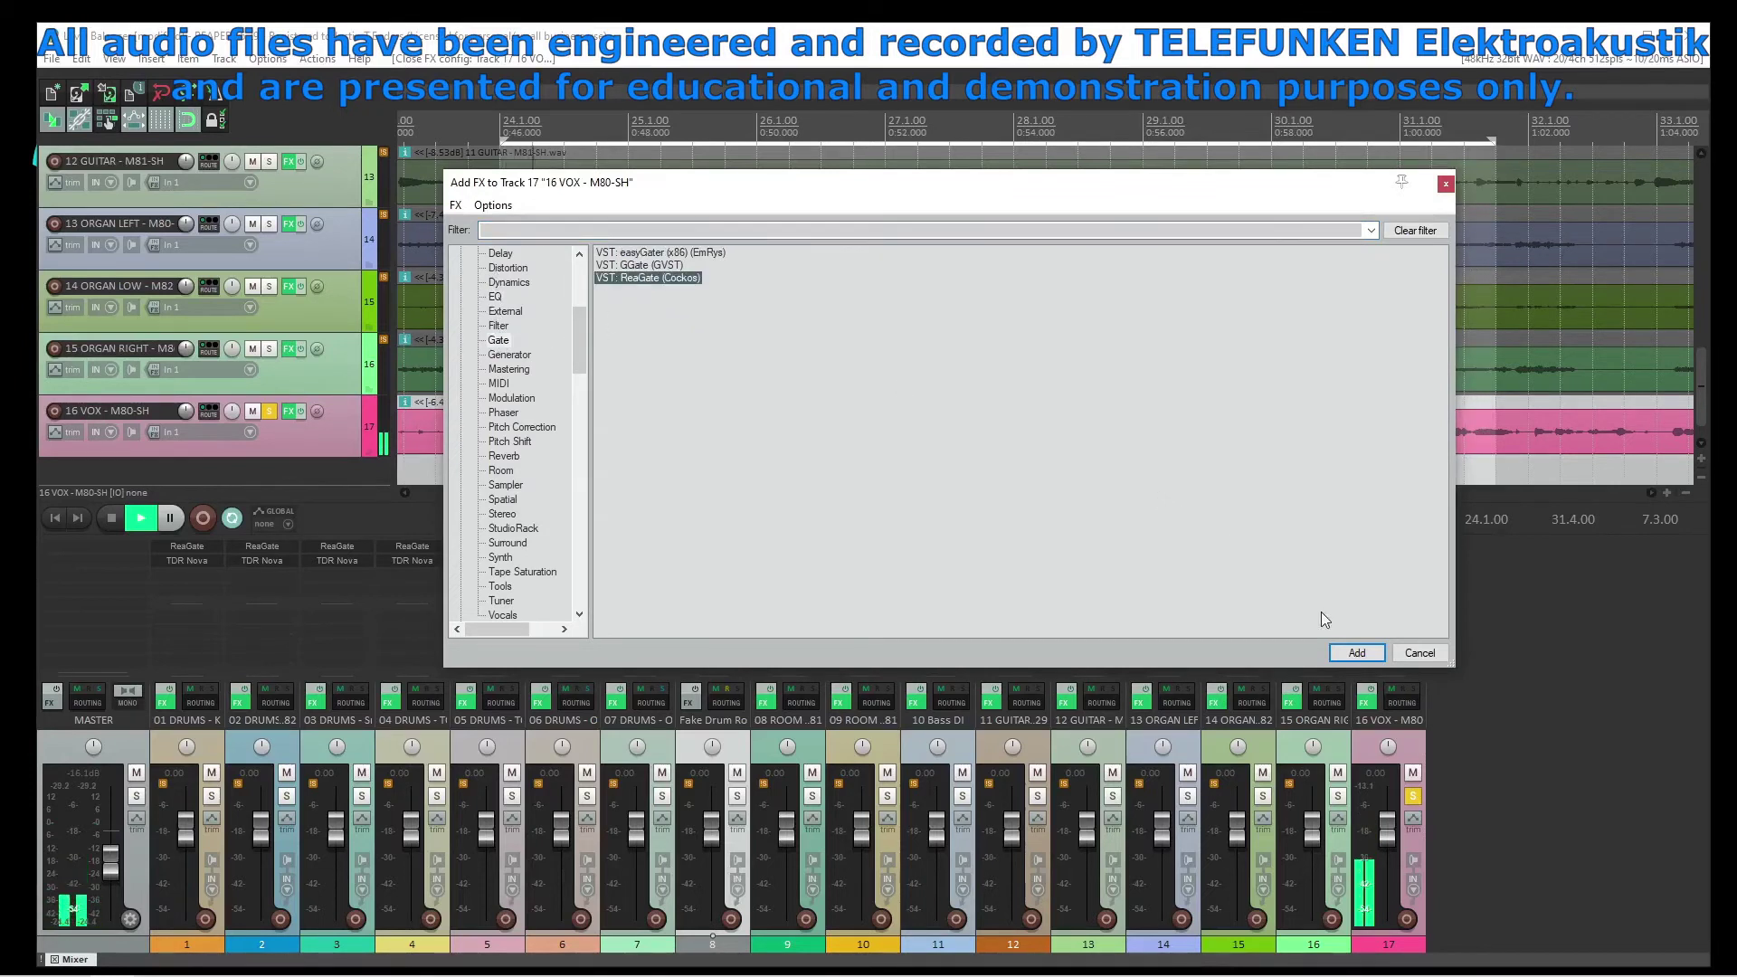
left_click(1354, 653)
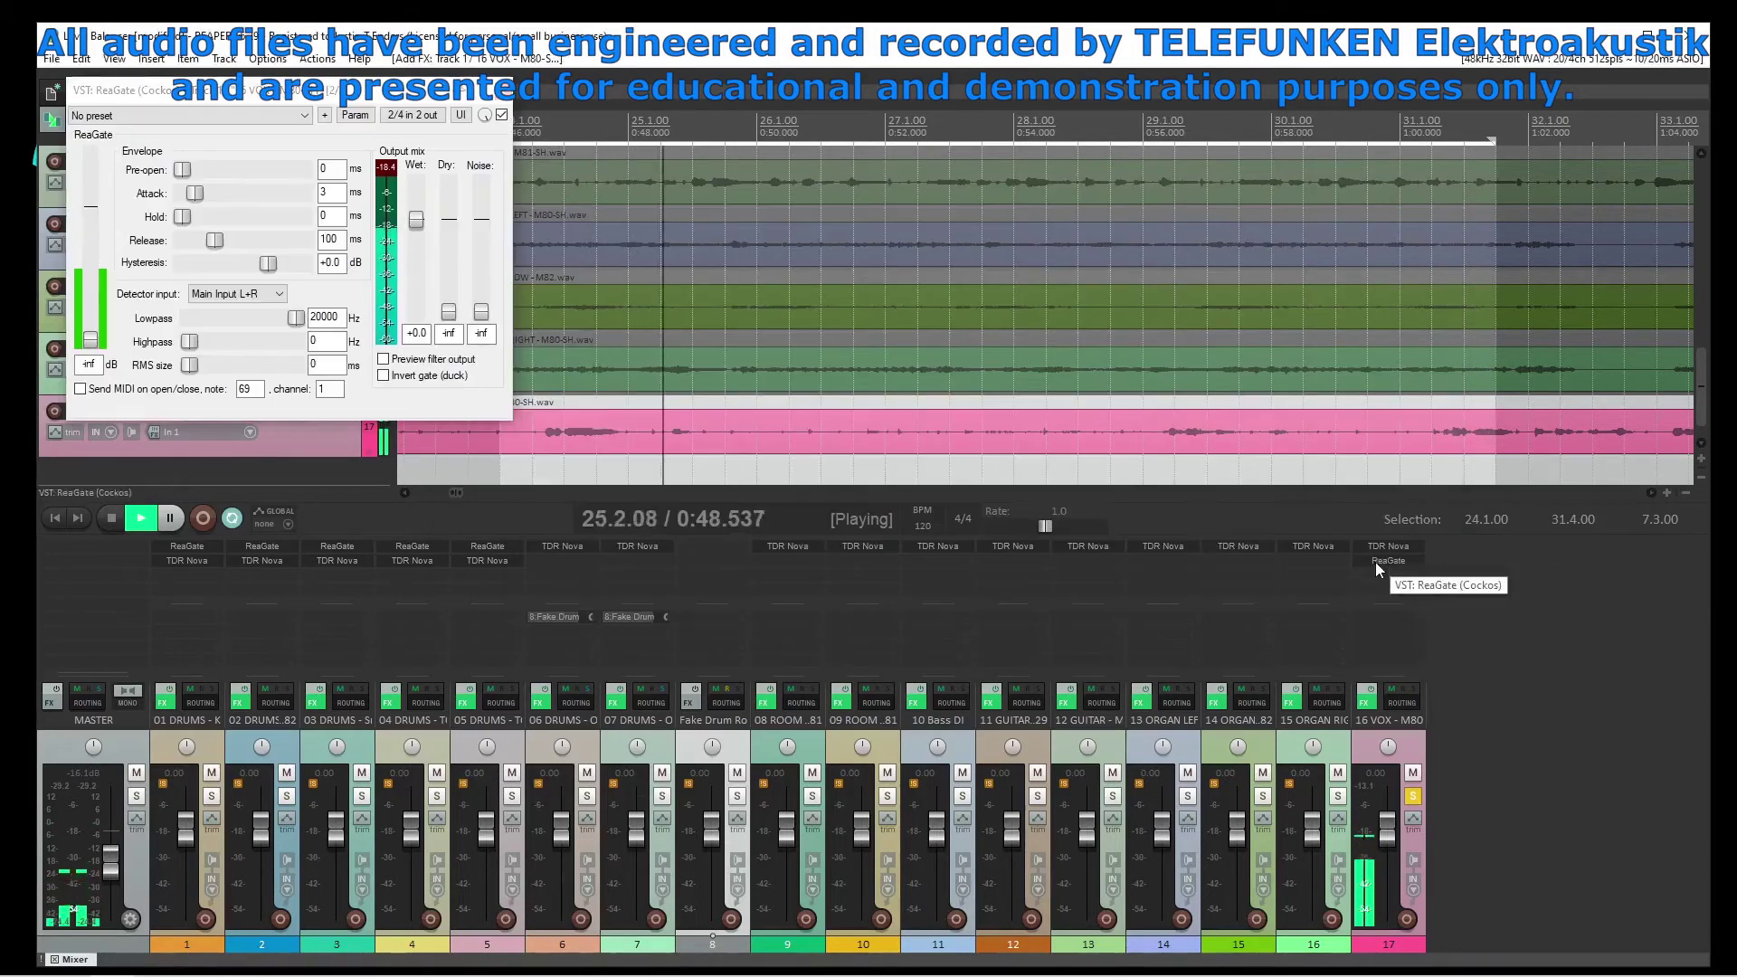
left_click_drag(1372, 543, 1371, 543)
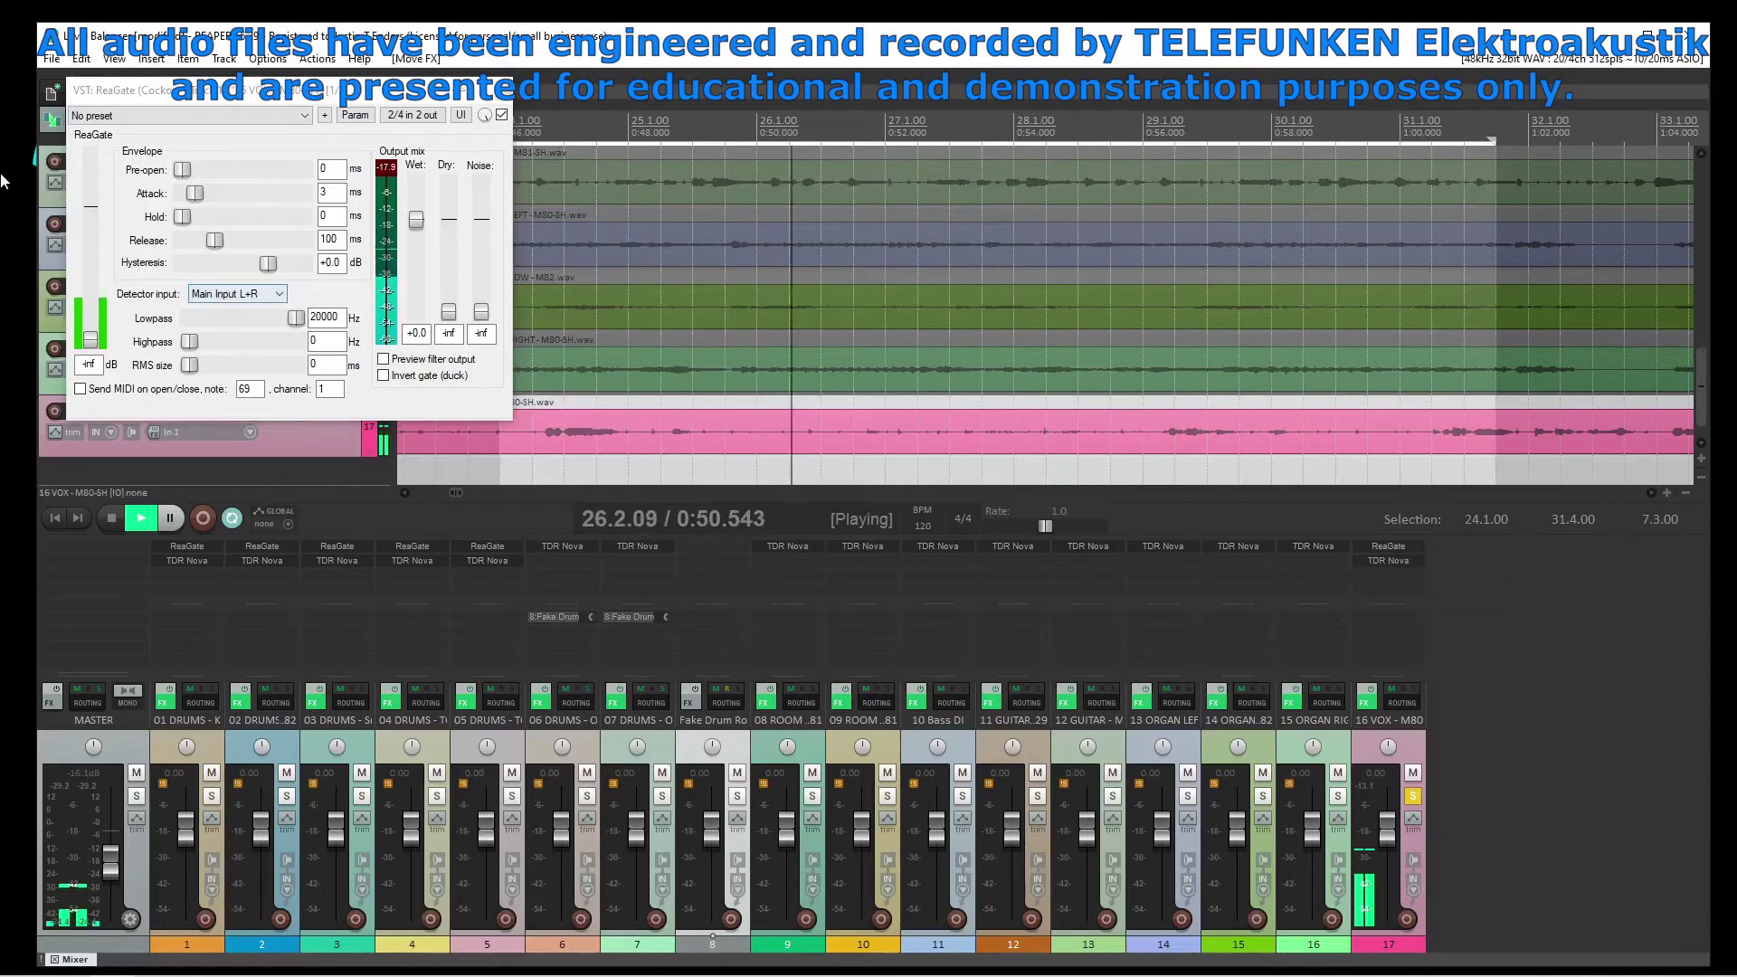
Set the VOX gate's threshold to -37.4 dB and close the gate window
left_click_drag(91, 342, 89, 234)
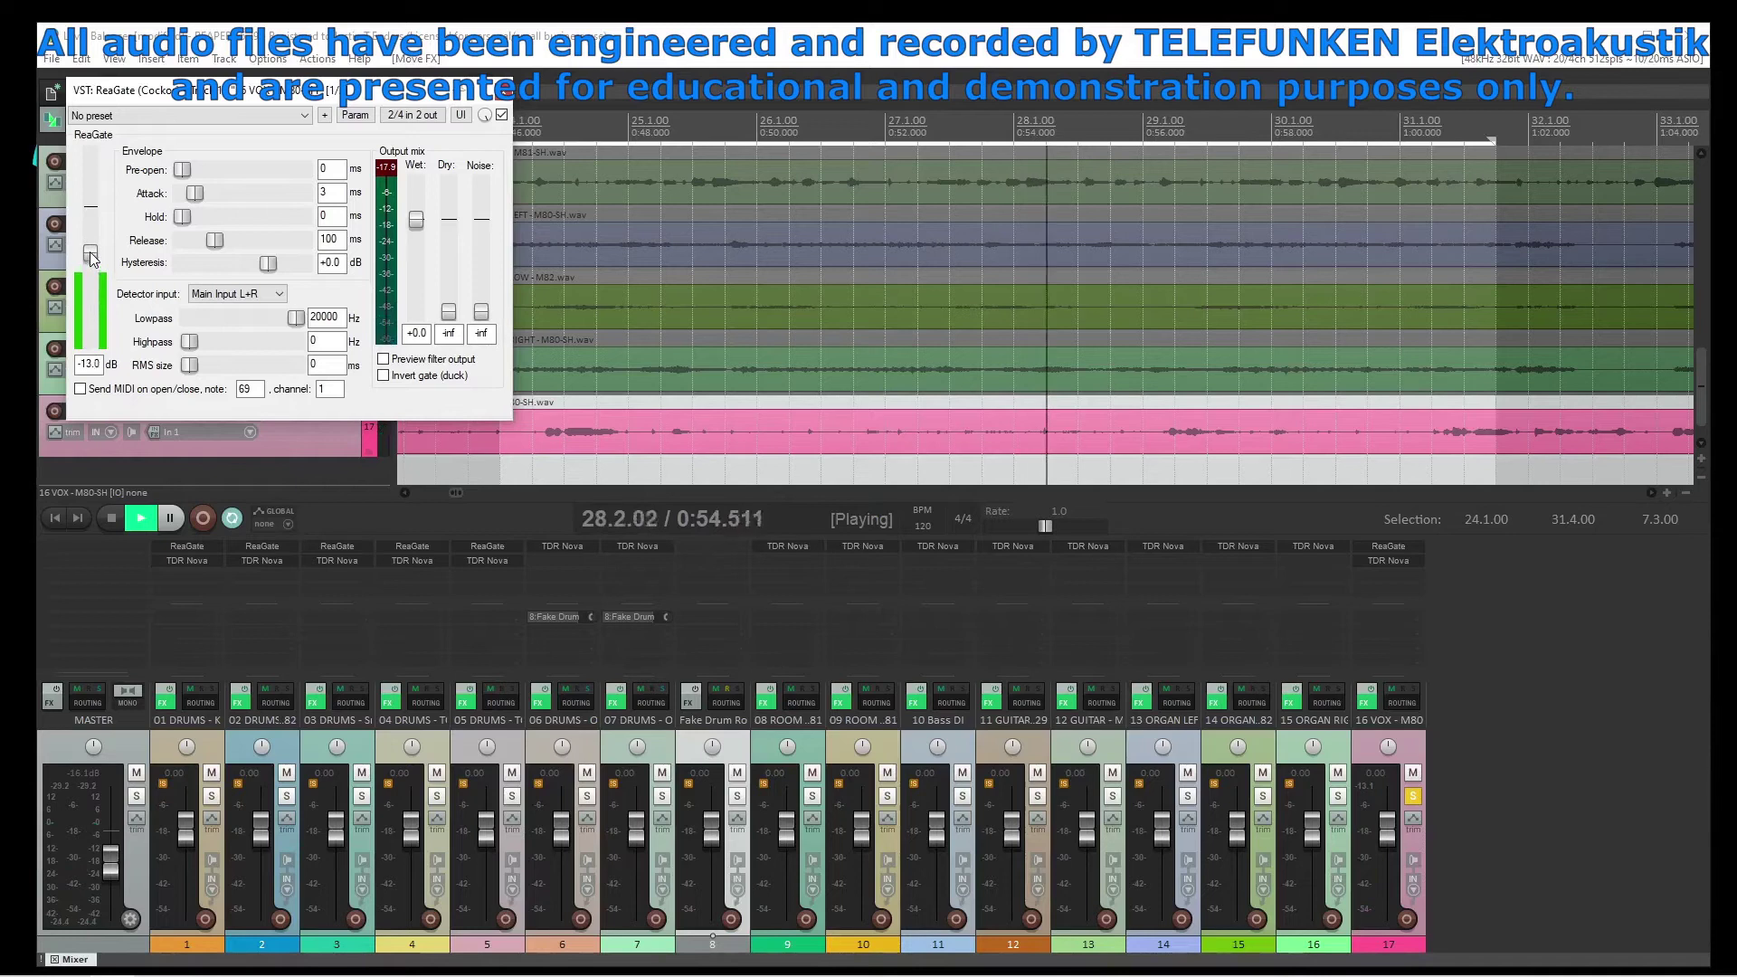
left_click_drag(94, 276, 94, 281)
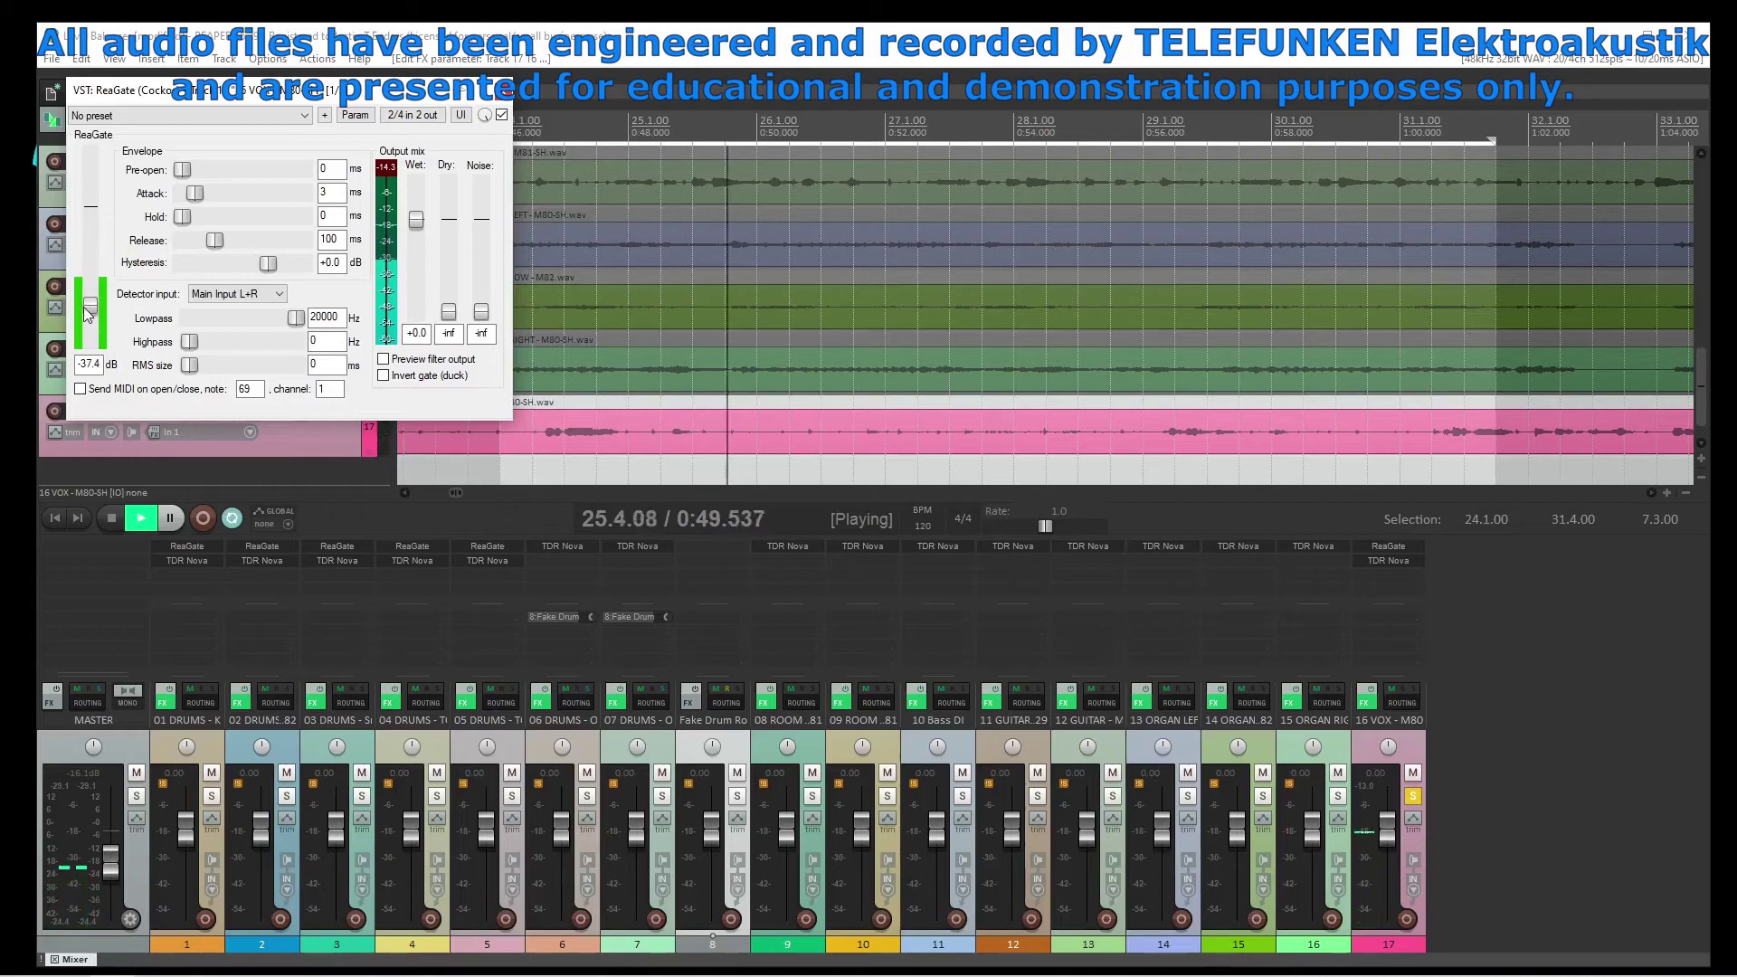
left_click(504, 96)
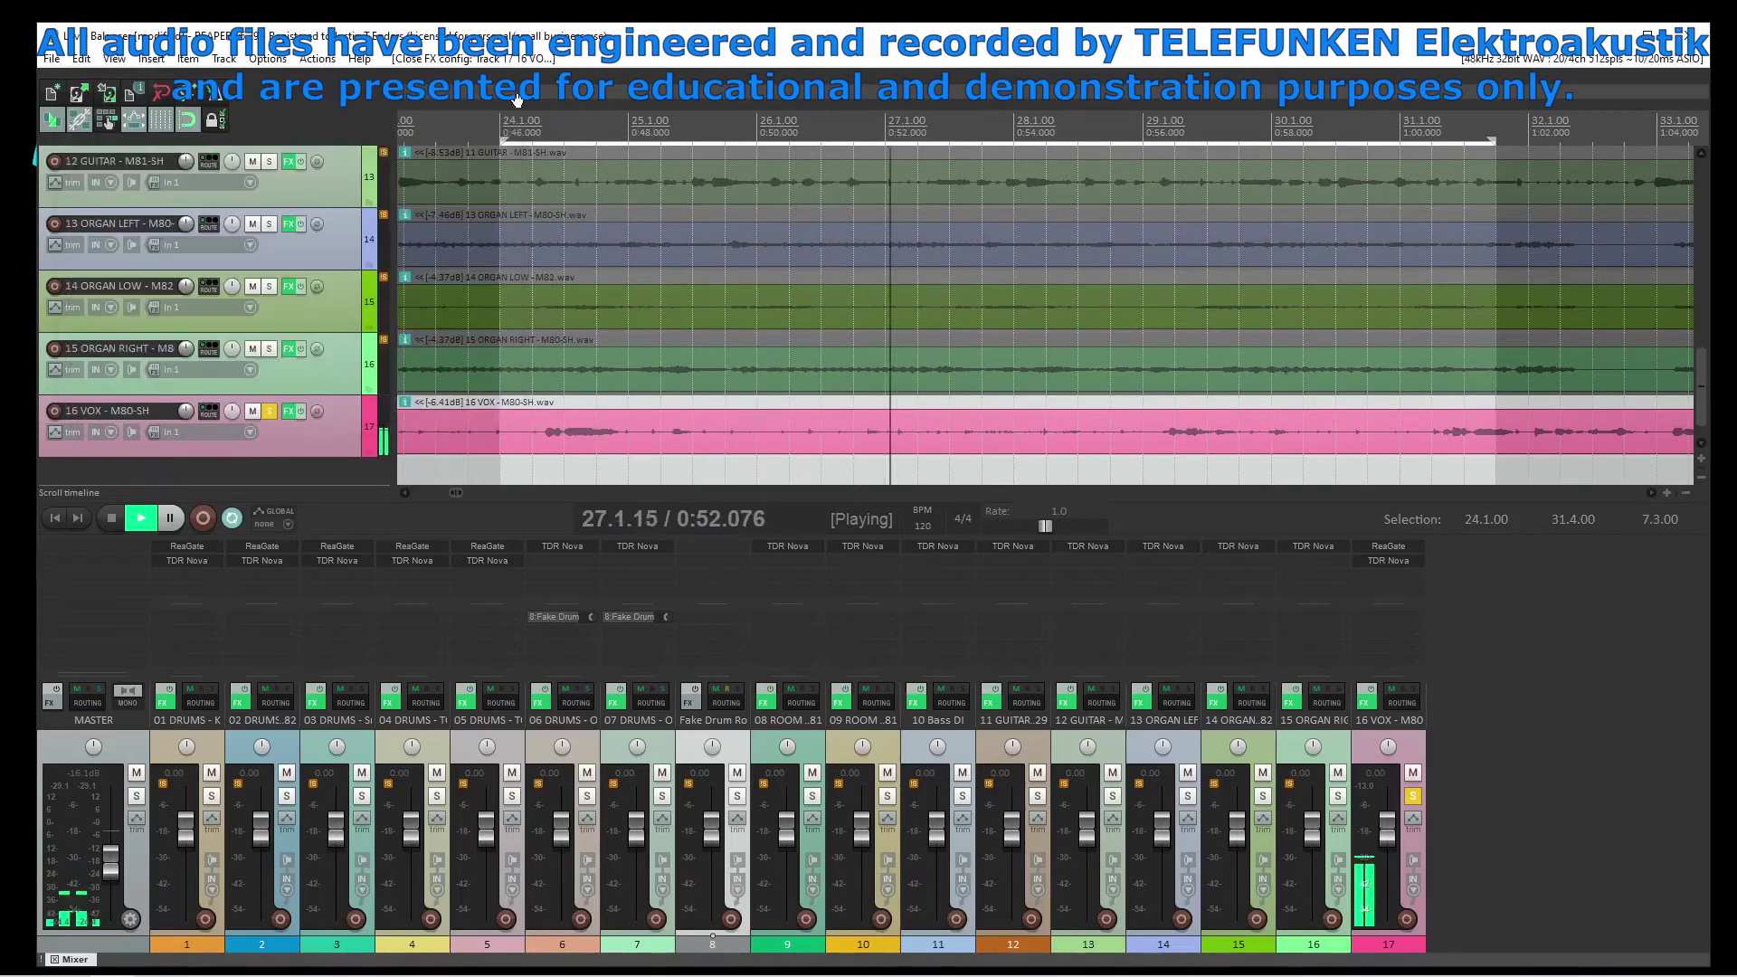
Set the high-pass filter to 177 Hz and the low-pass filter to 7.7 kHz in the VOX track's TDR Nova
left_click(1389, 561)
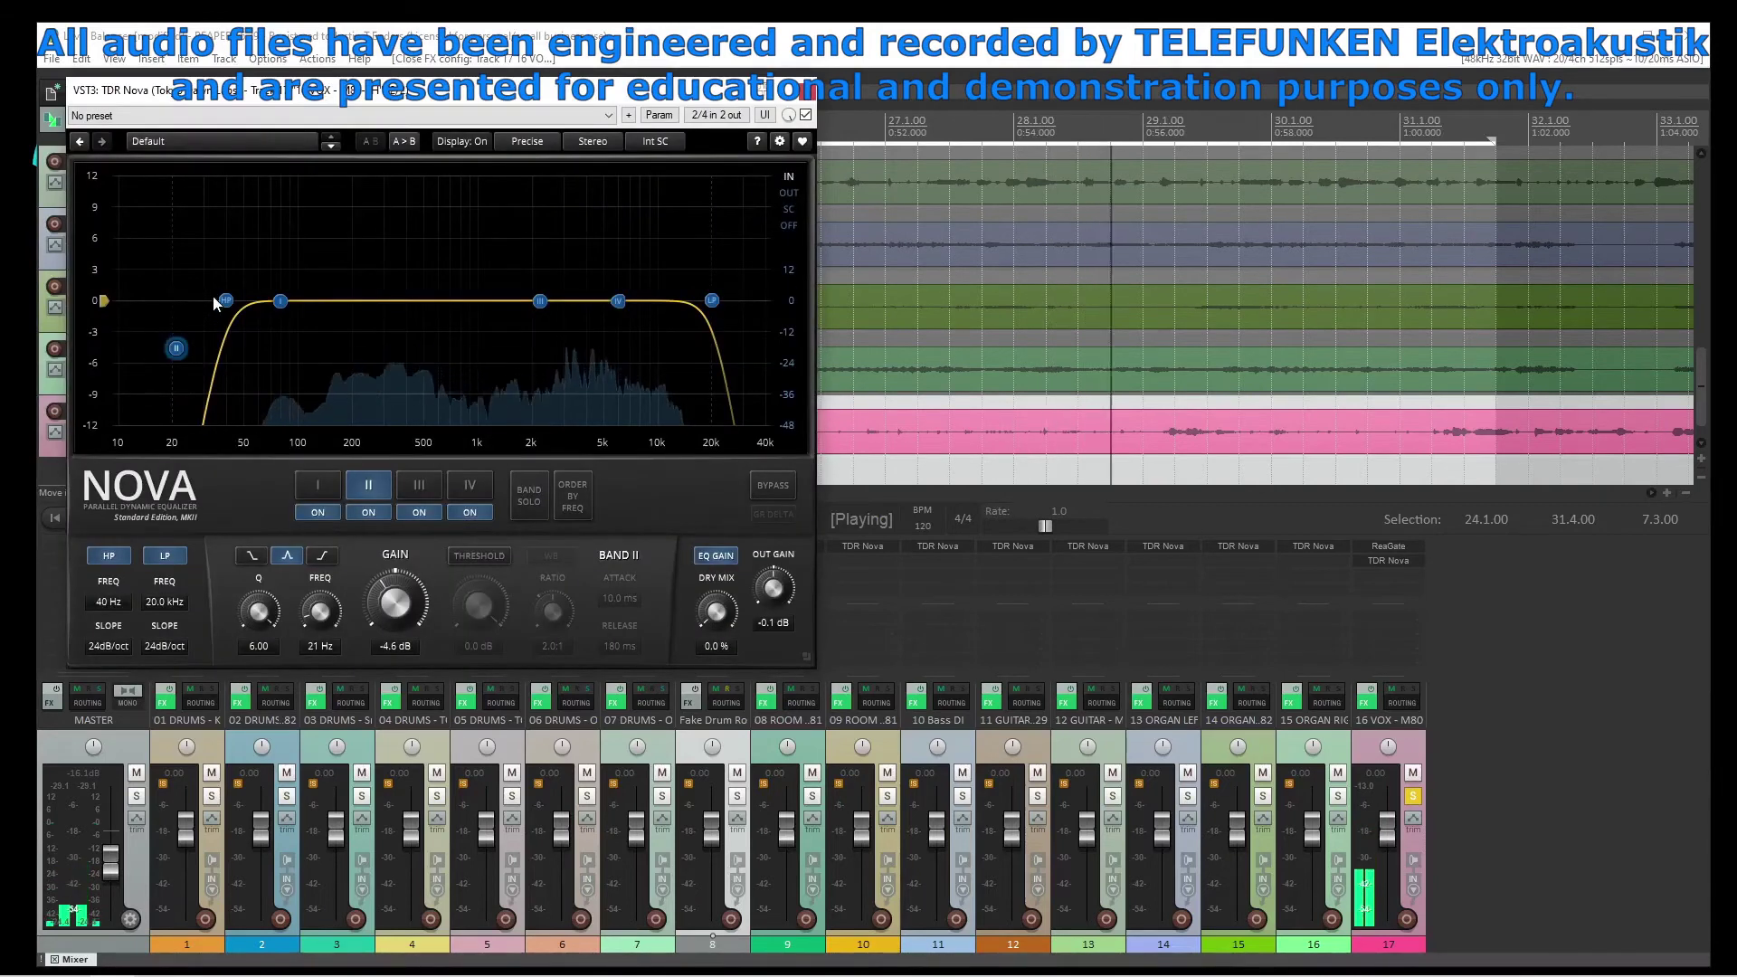
left_click_drag(225, 302, 343, 301)
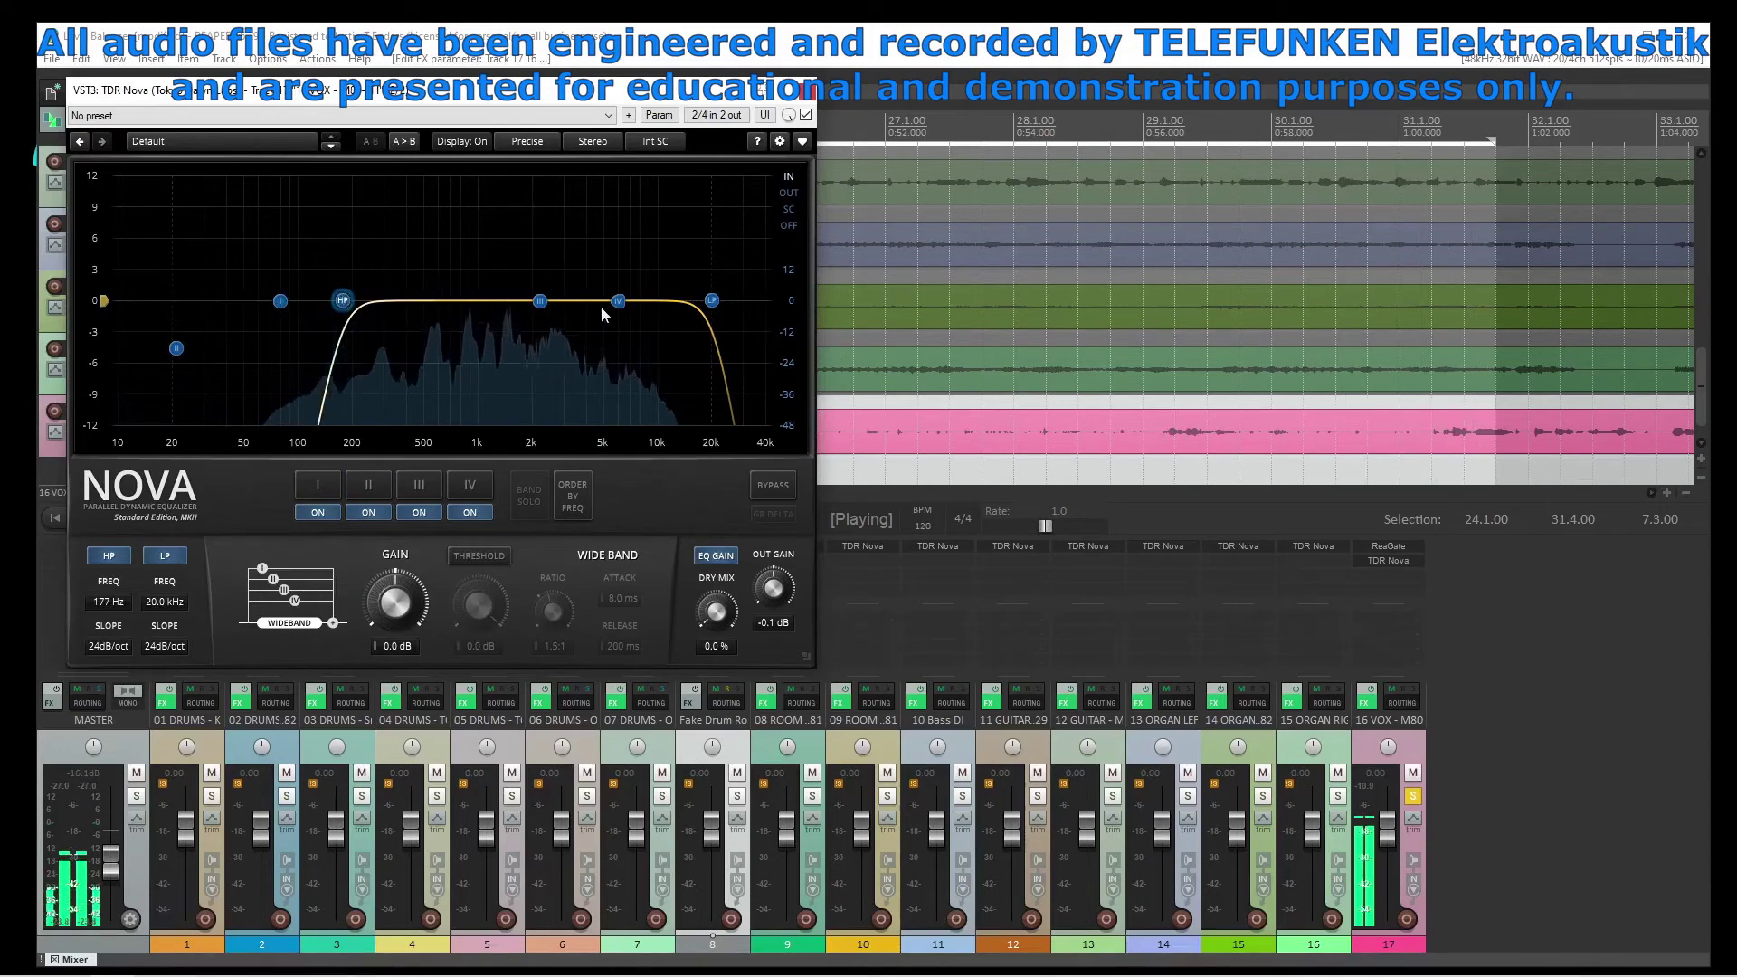
left_click_drag(713, 300, 642, 314)
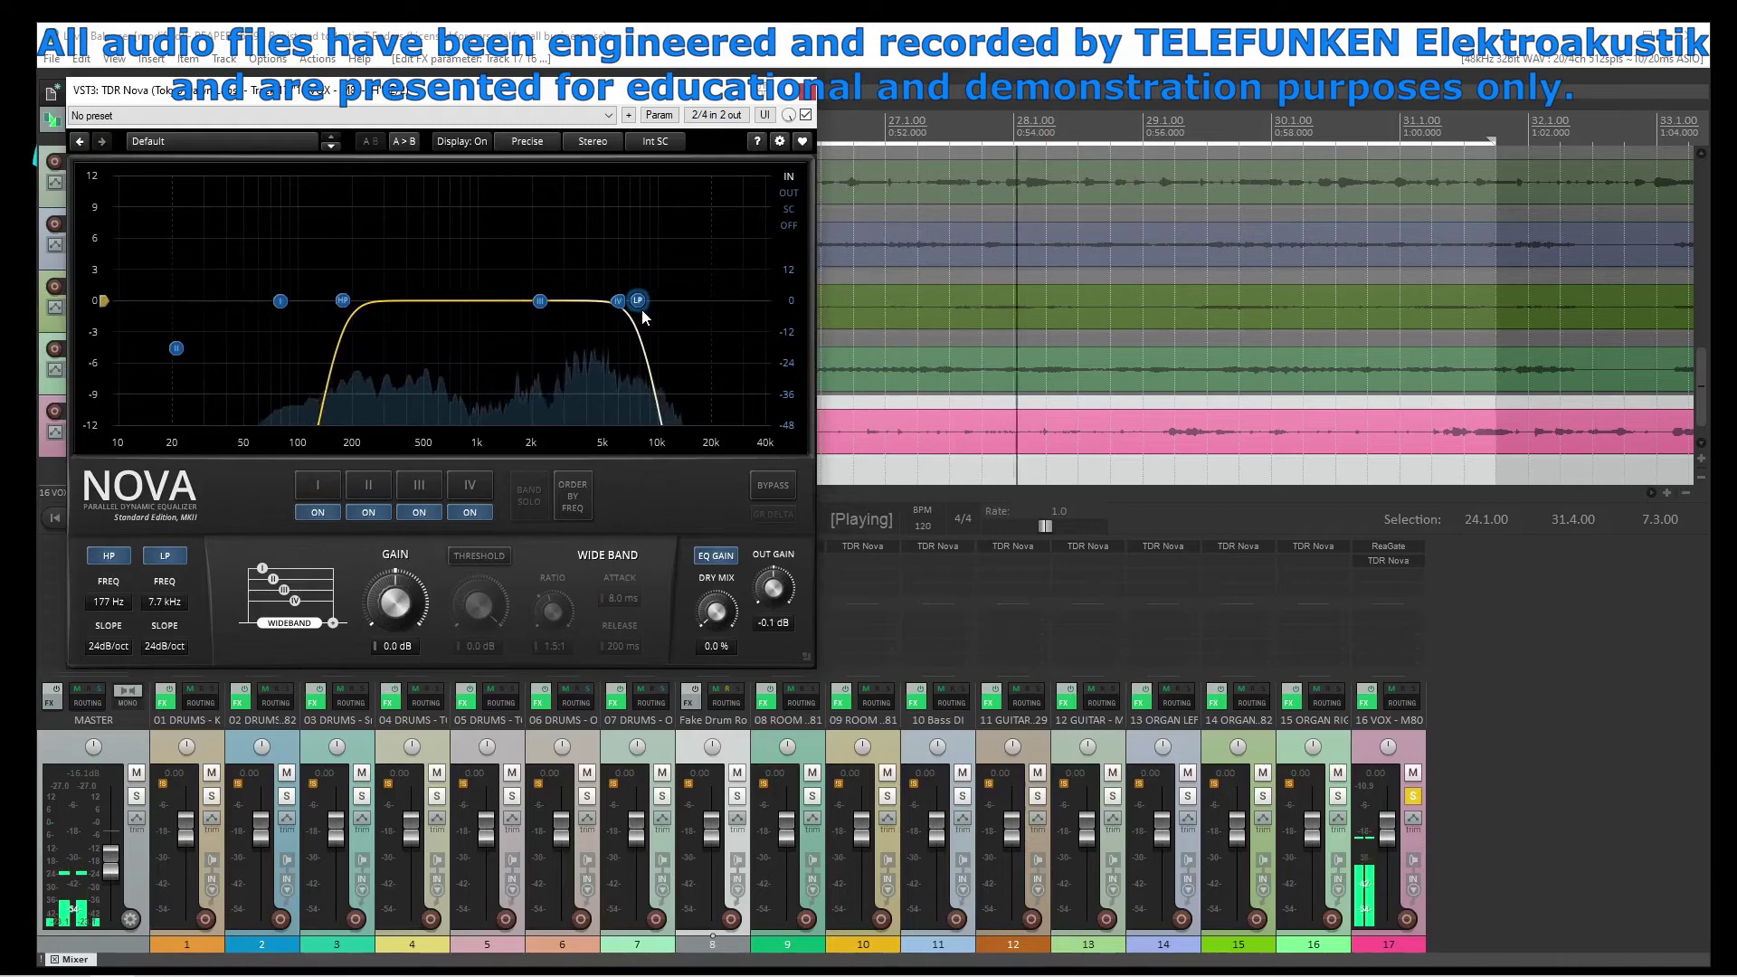
Set the low-pass filter to 6.2 kHz in the VOX track's TDR Nova and close its window
mouse_move(643, 312)
left_mouse_down()
mouse_move(572, 323)
mouse_move(611, 307)
left_mouse_up()
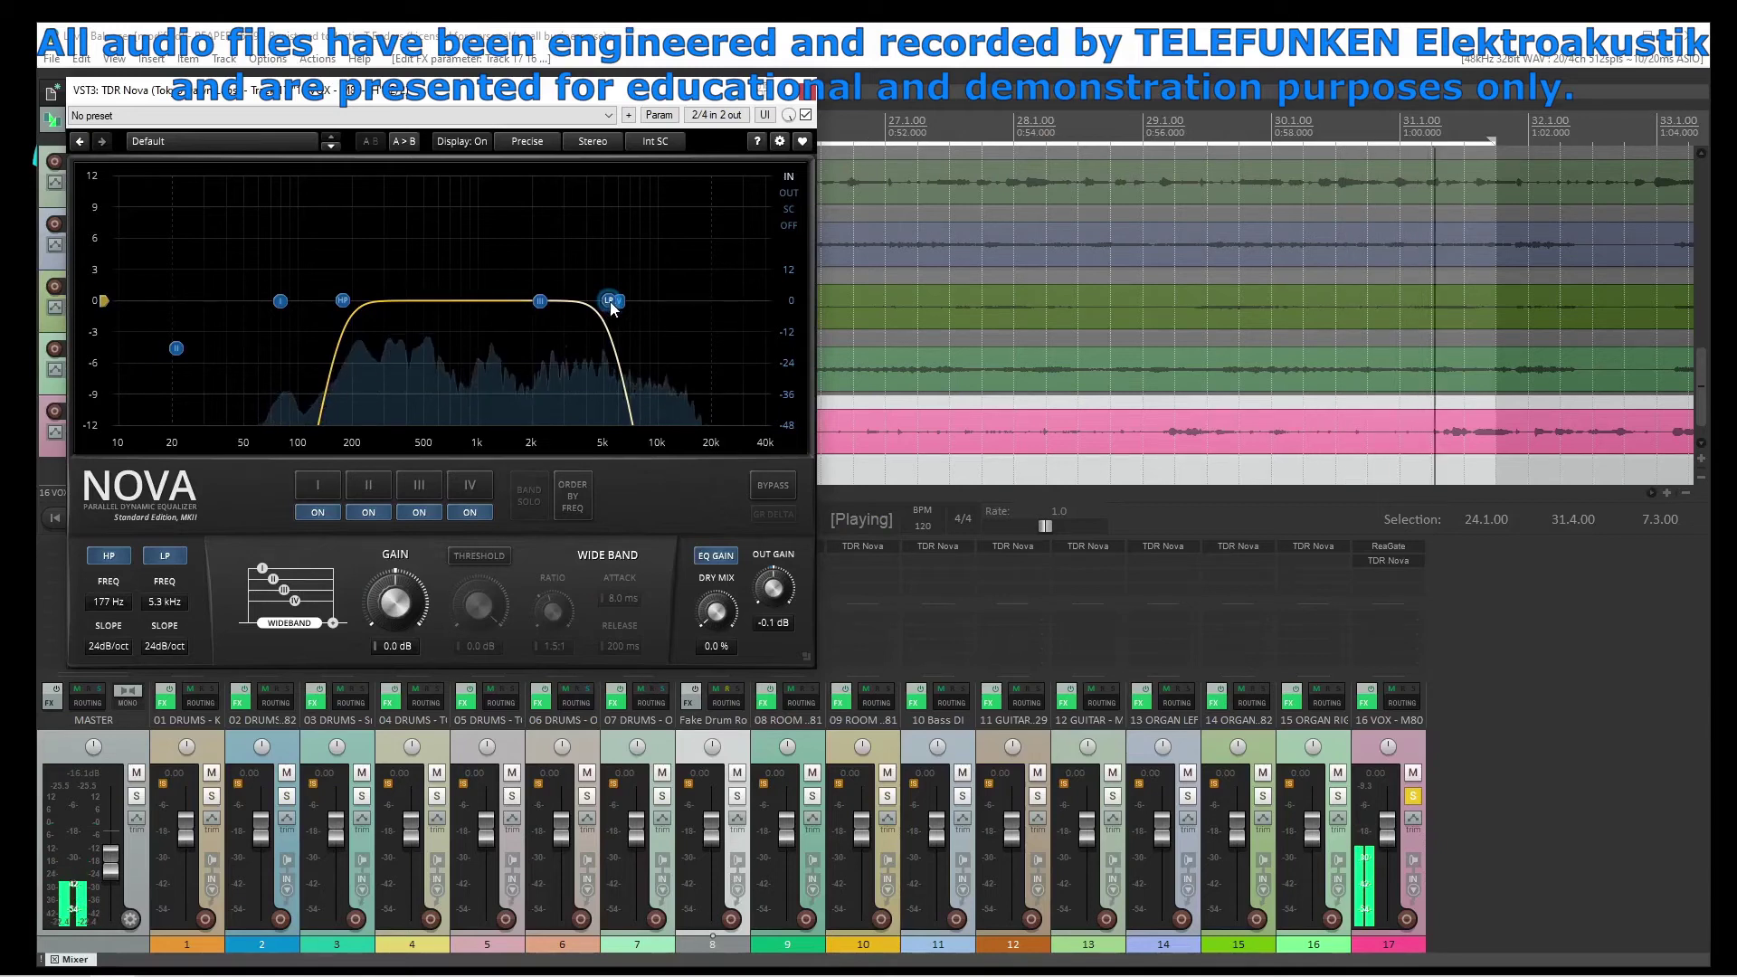
left_click_drag(611, 308, 624, 310)
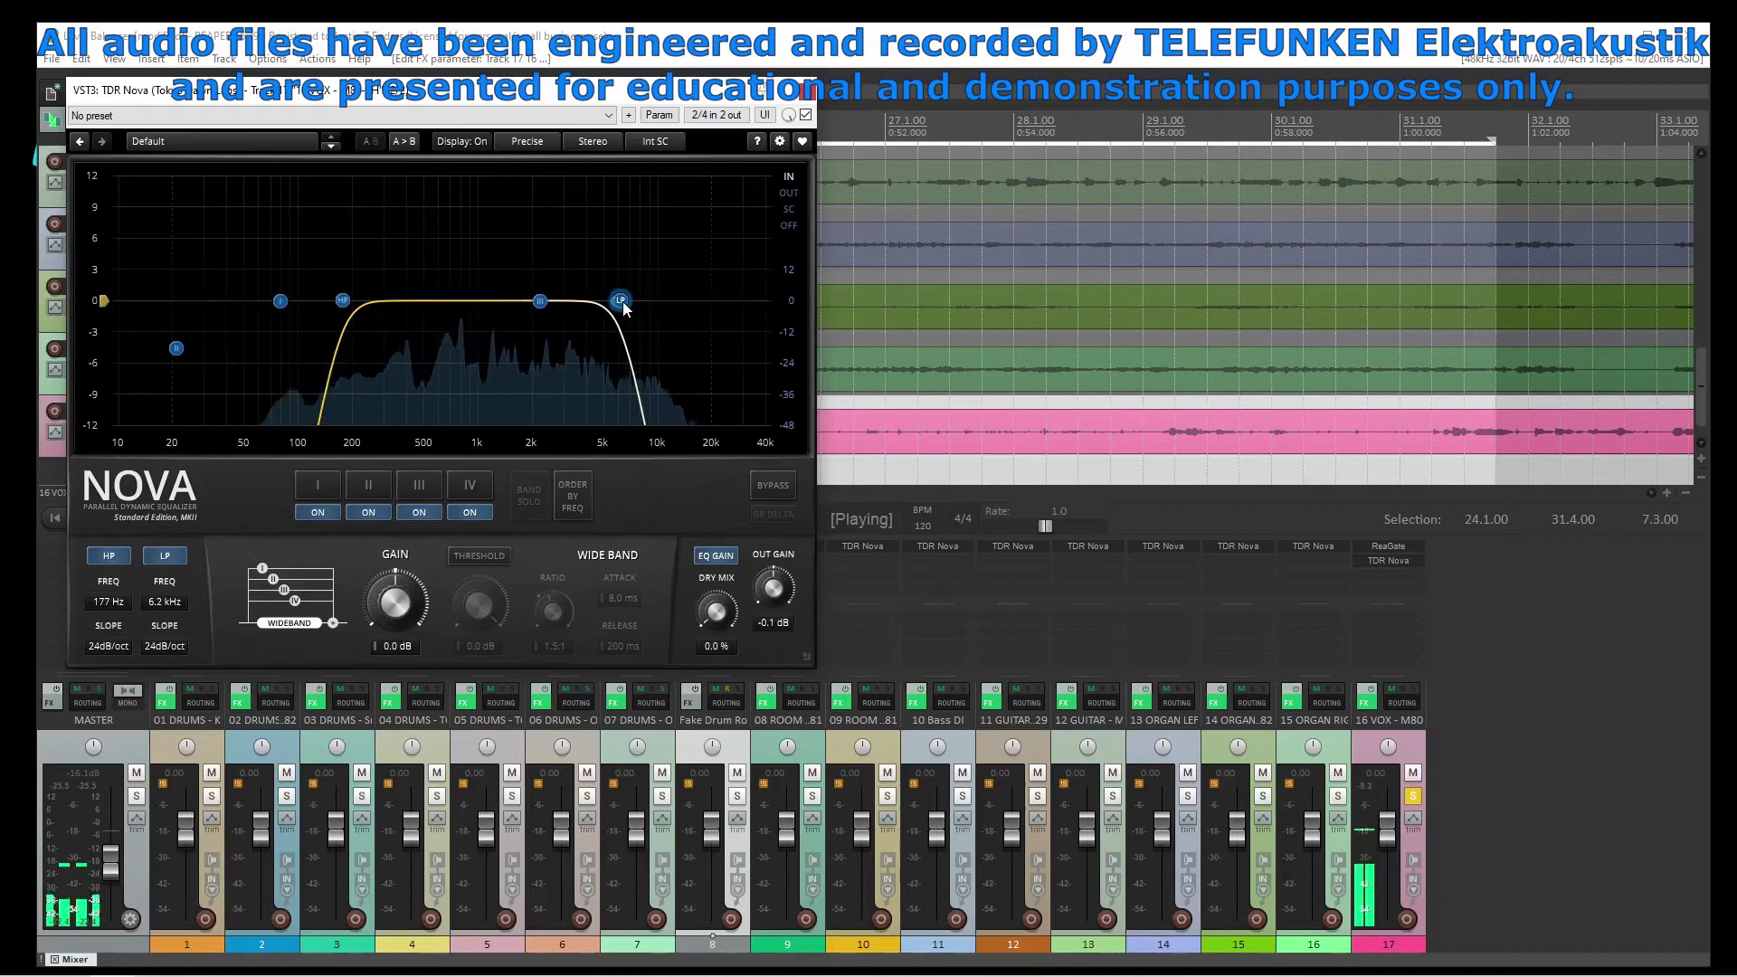
left_click(812, 95)
Remove the time selection, unsolo the VOX track and play the full mix from the start
key("space")
key("Home")
key("Escape")
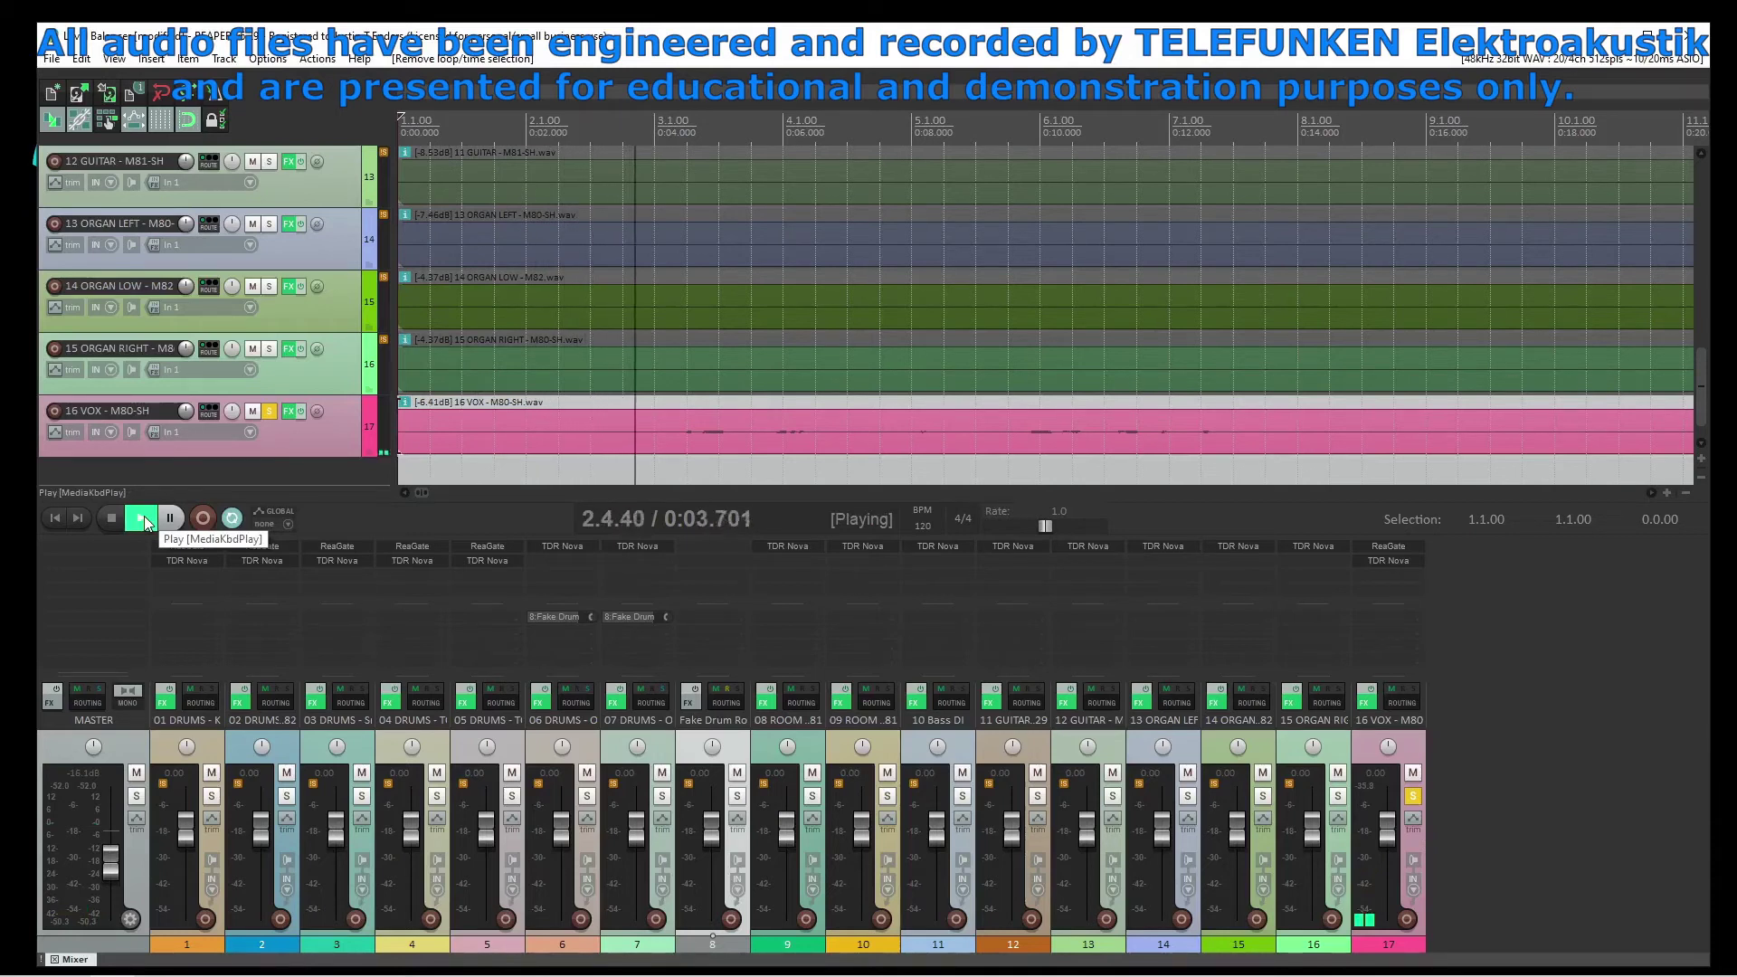
left_click(1412, 796)
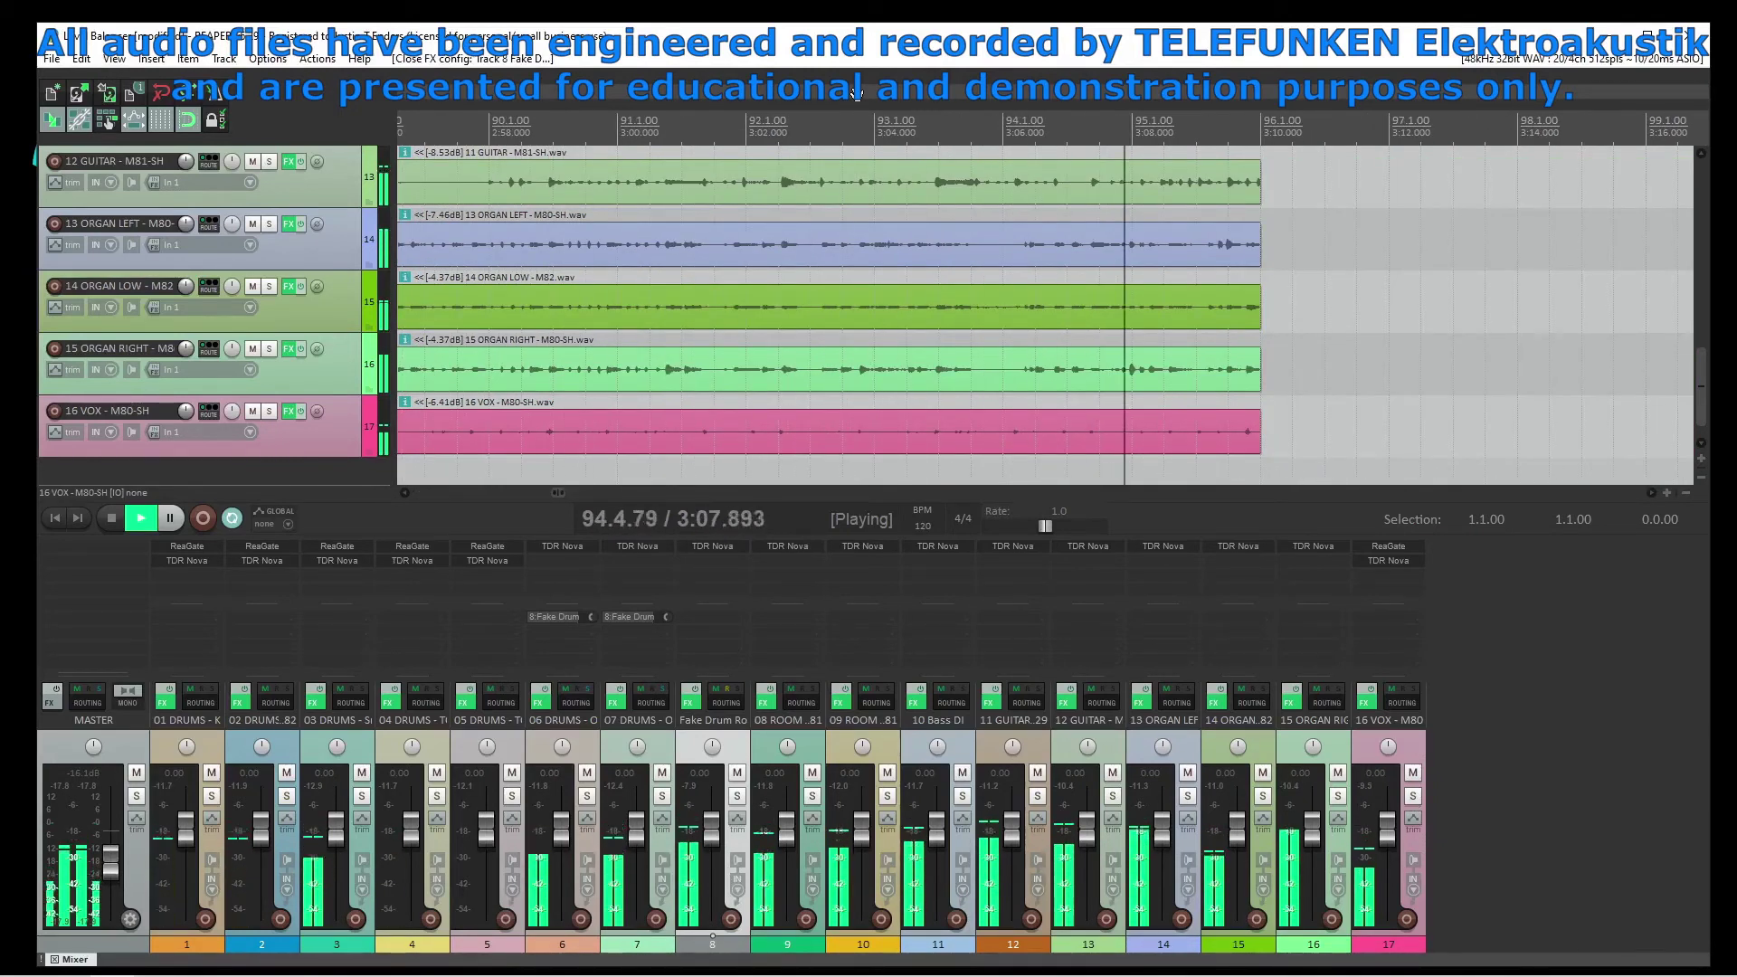
key("space")
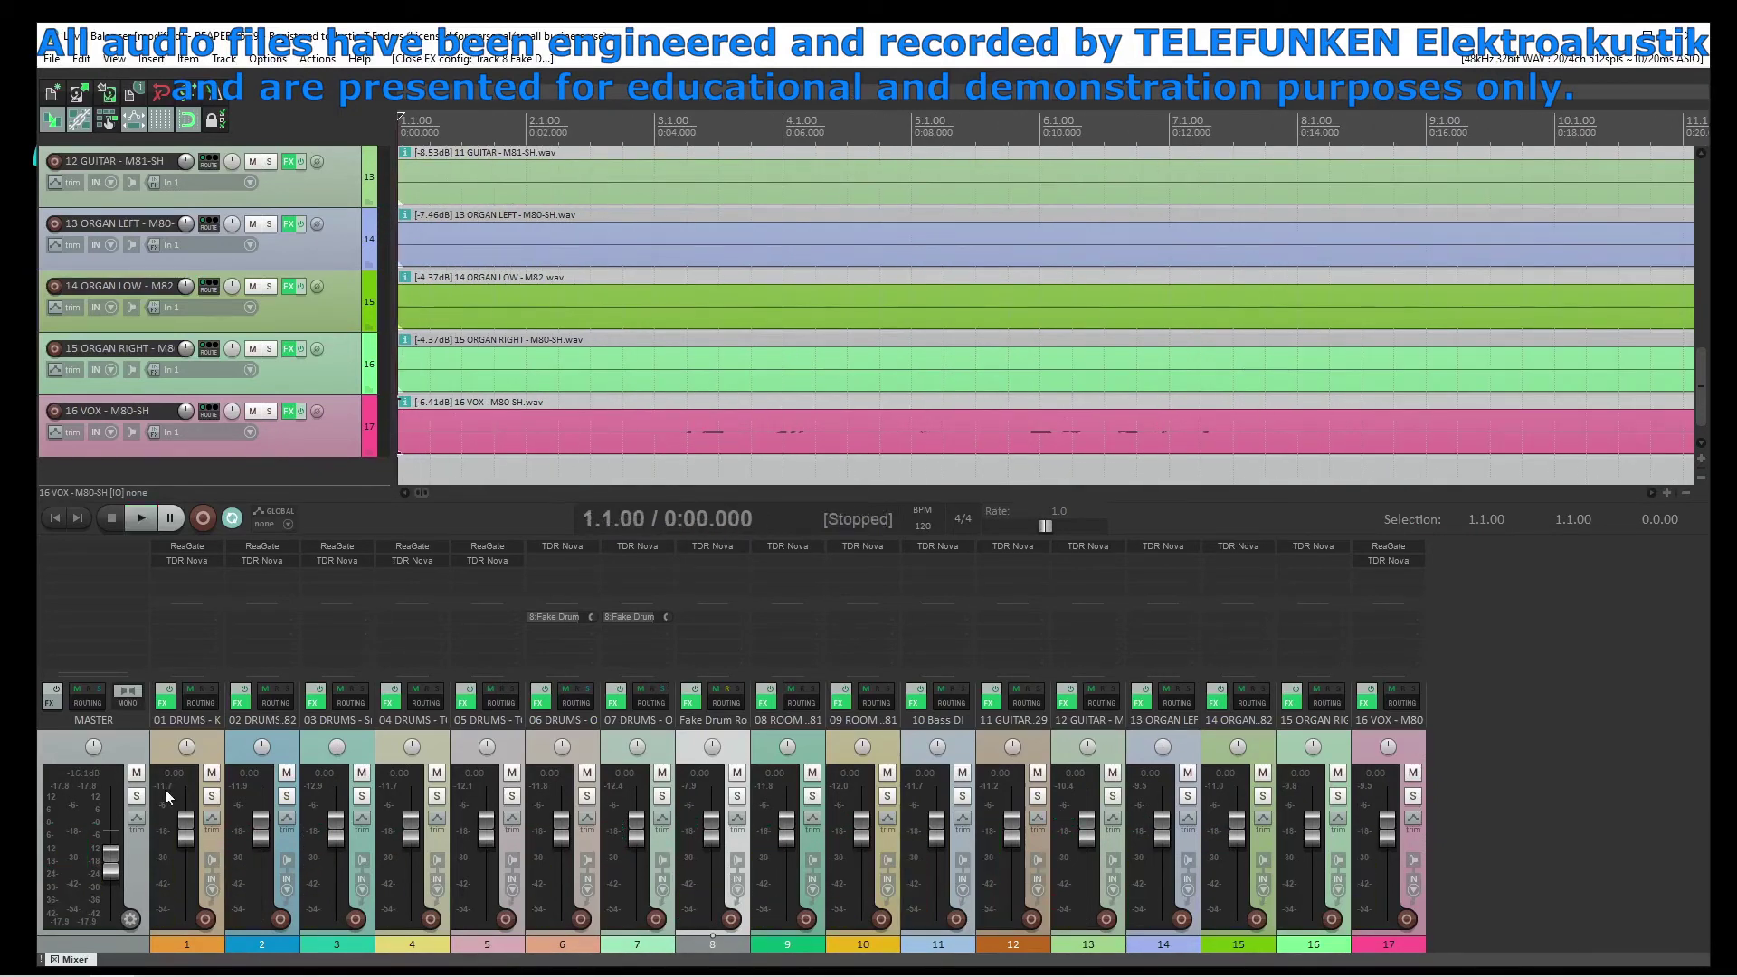
Set TDR Nova's output gain to -0.6 dB on the Kick In track and -0.2 dB on the Kick Out track
left_click(194, 561)
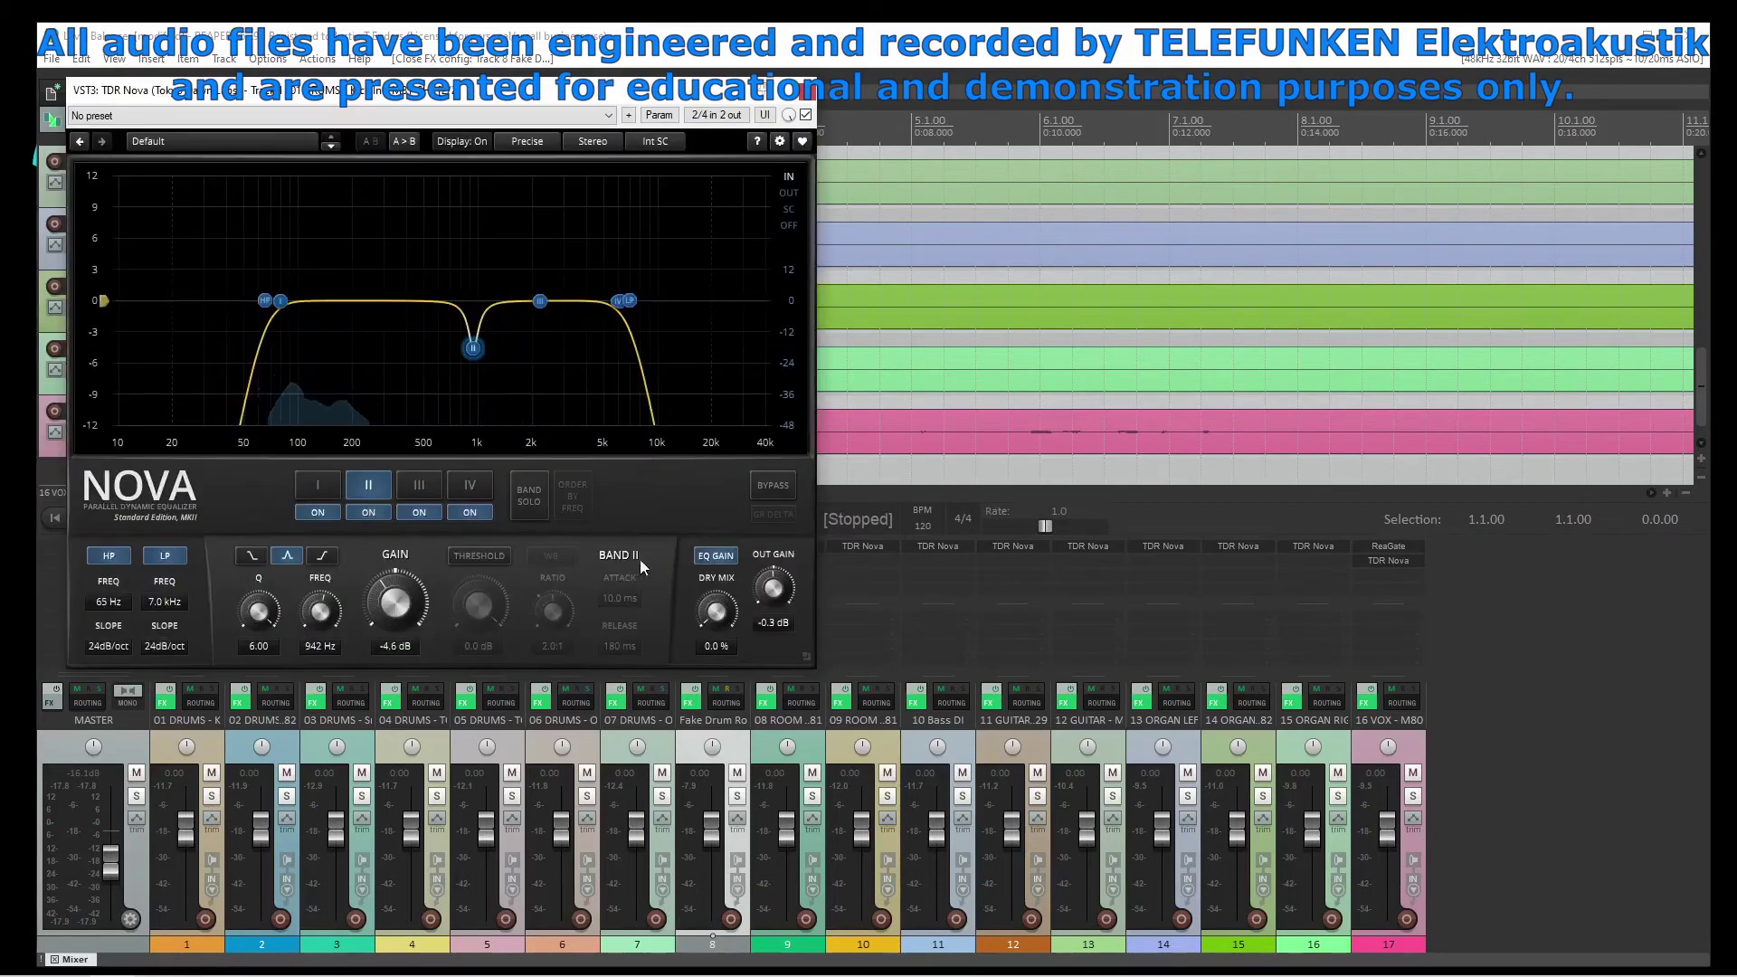
left_click(768, 624)
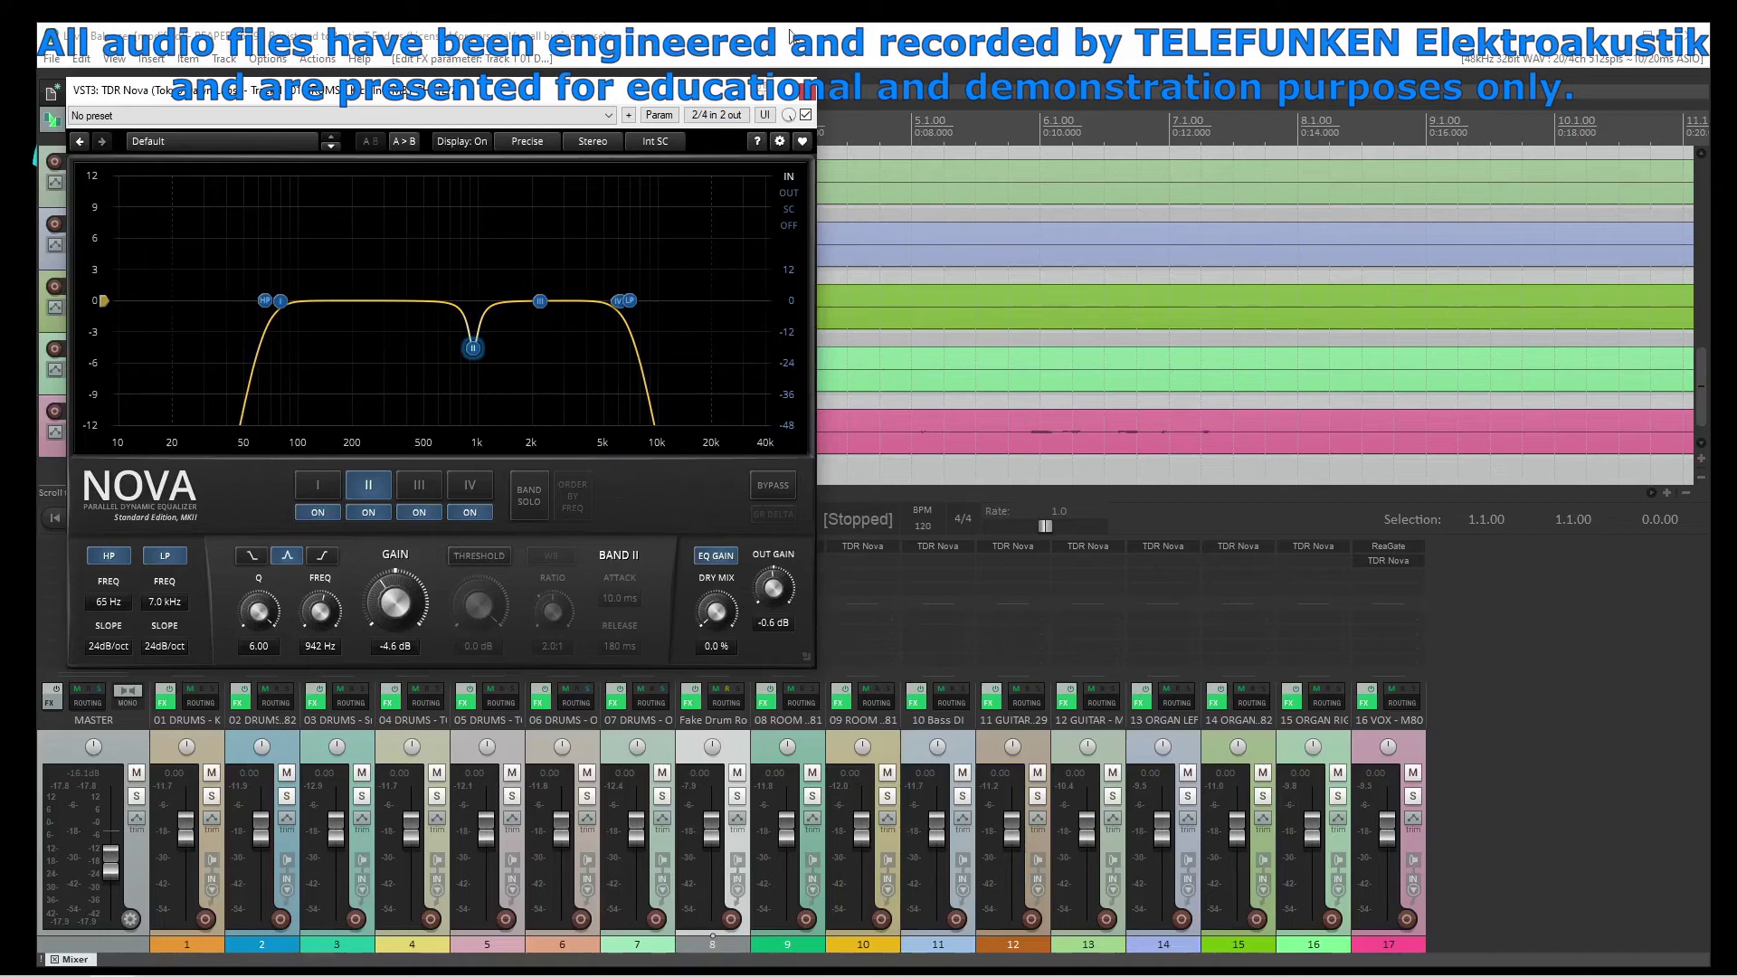
left_click(808, 96)
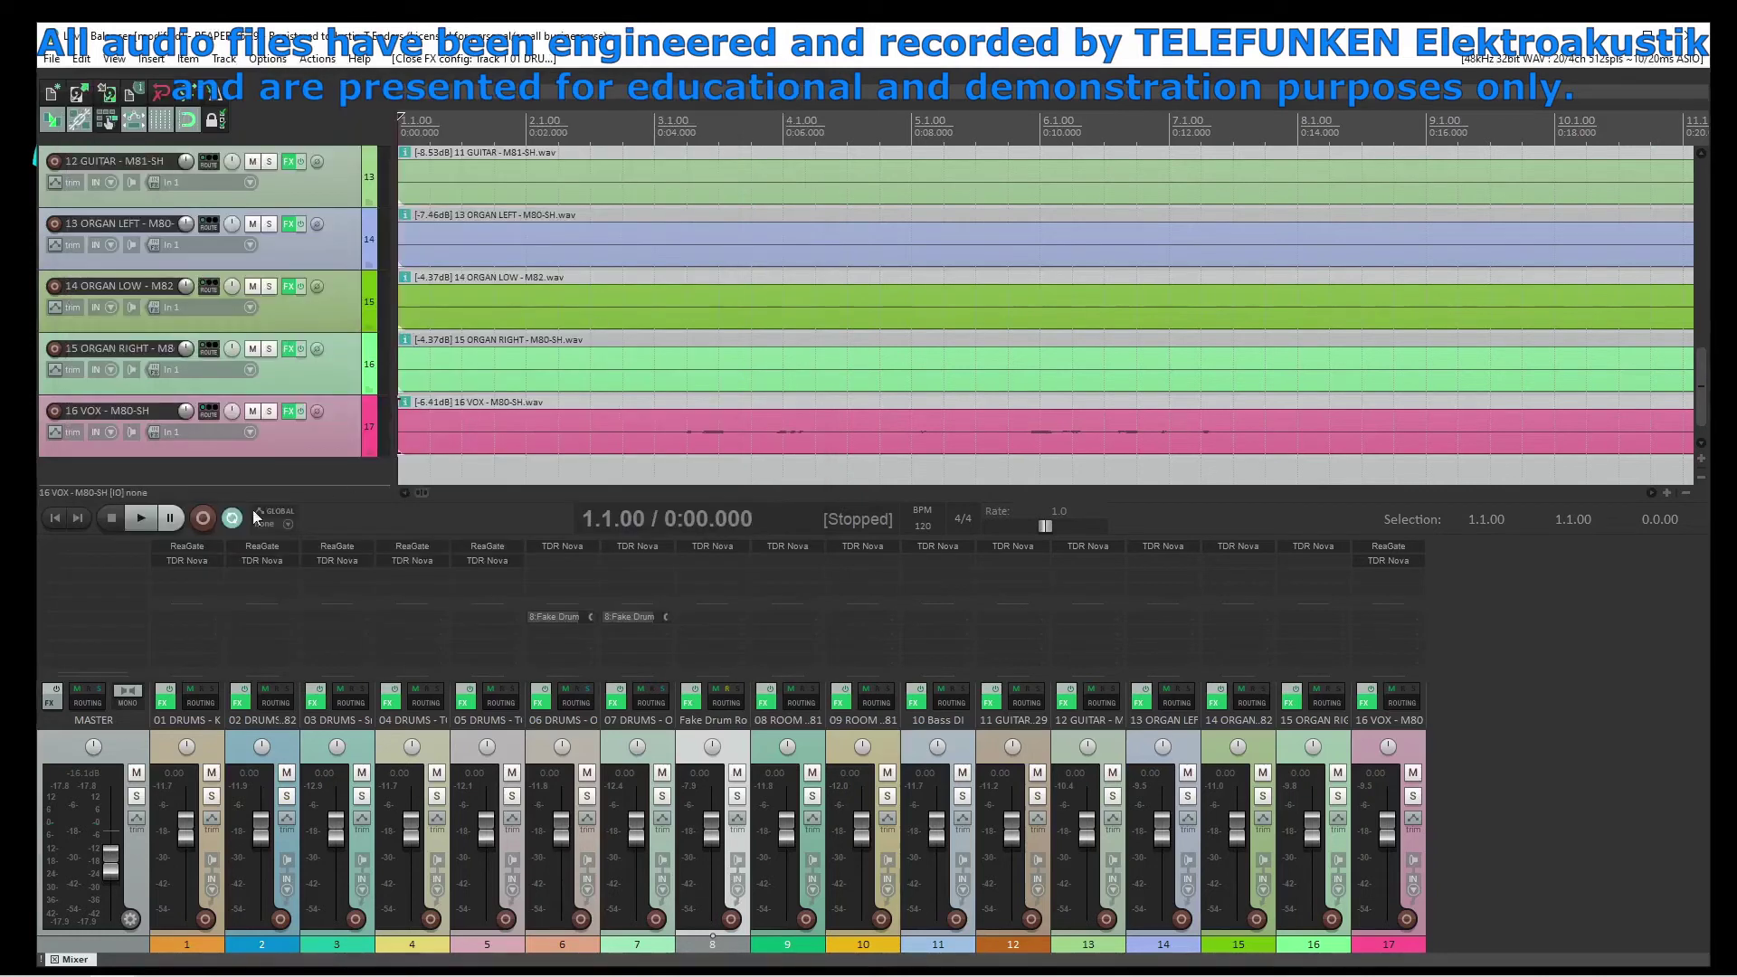
left_click(259, 562)
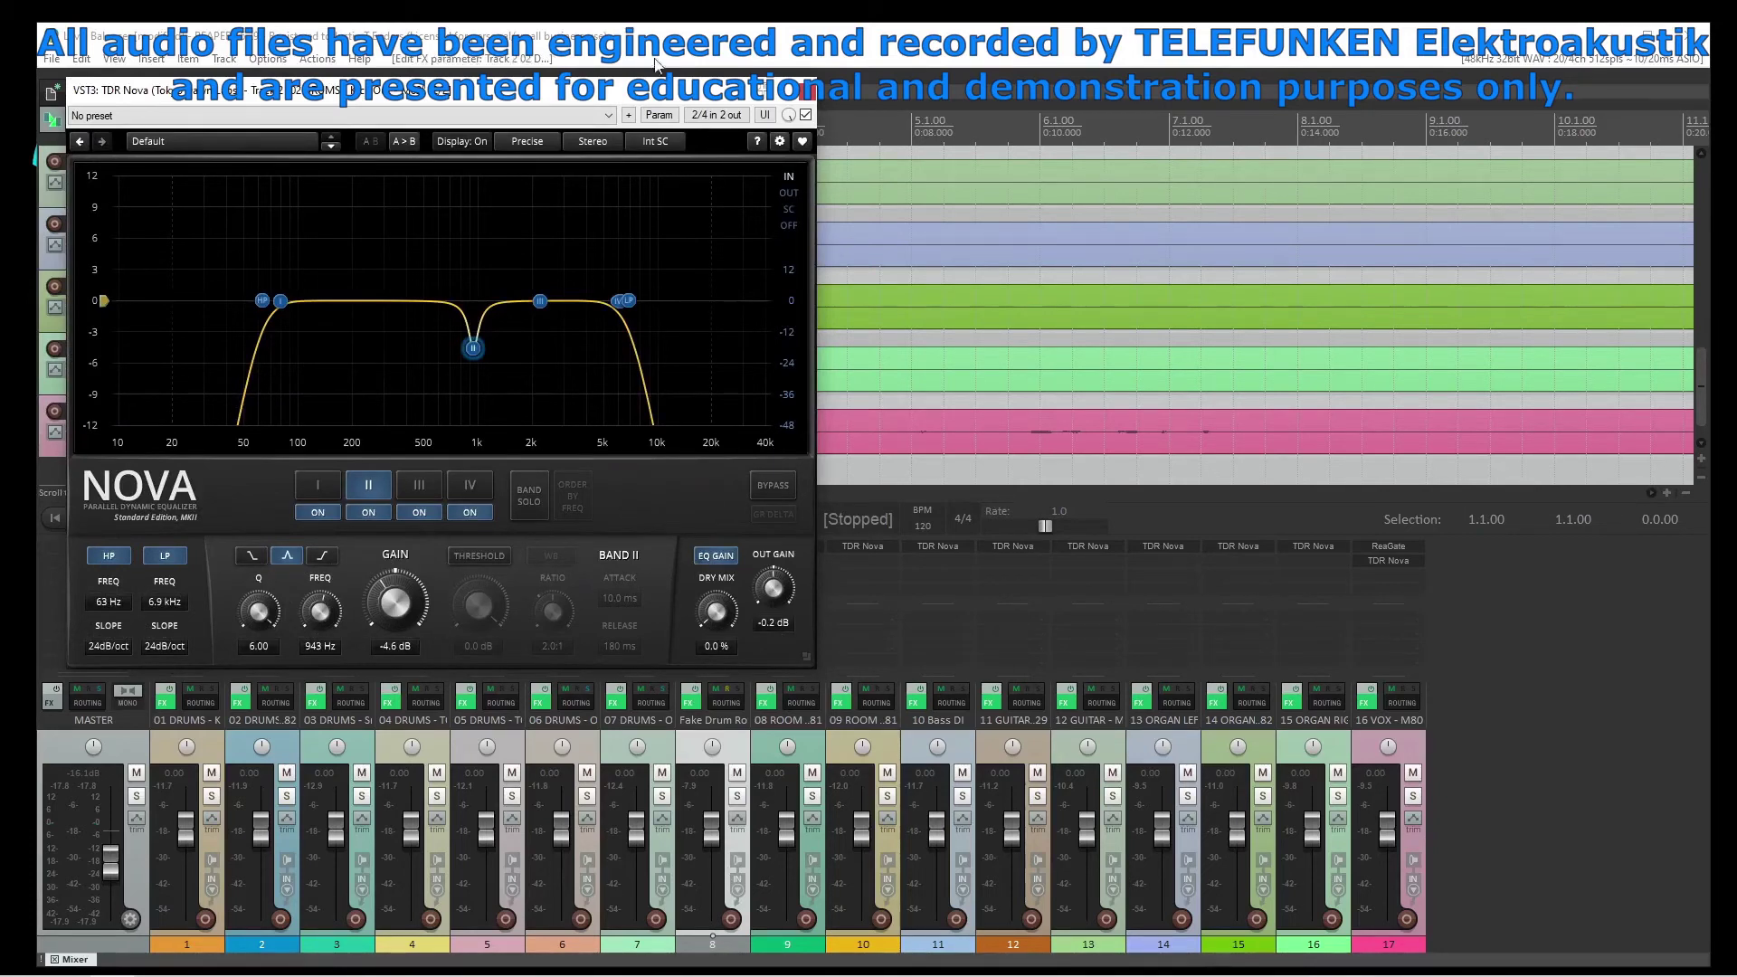
left_click(811, 91)
Check the TDR Nova settings and output gain on the Snare, TOM 1, Bass DI and VOX tracks
left_click(337, 562)
left_click(812, 91)
left_click(412, 562)
left_click(812, 91)
left_click(937, 546)
left_click(937, 546)
left_click(1388, 560)
key("Escape")
Play the full mix from different positions in the song to check the balance
left_click(141, 518)
left_click(111, 517)
left_click_drag(421, 488, 443, 491)
left_click(802, 134)
left_click(136, 520)
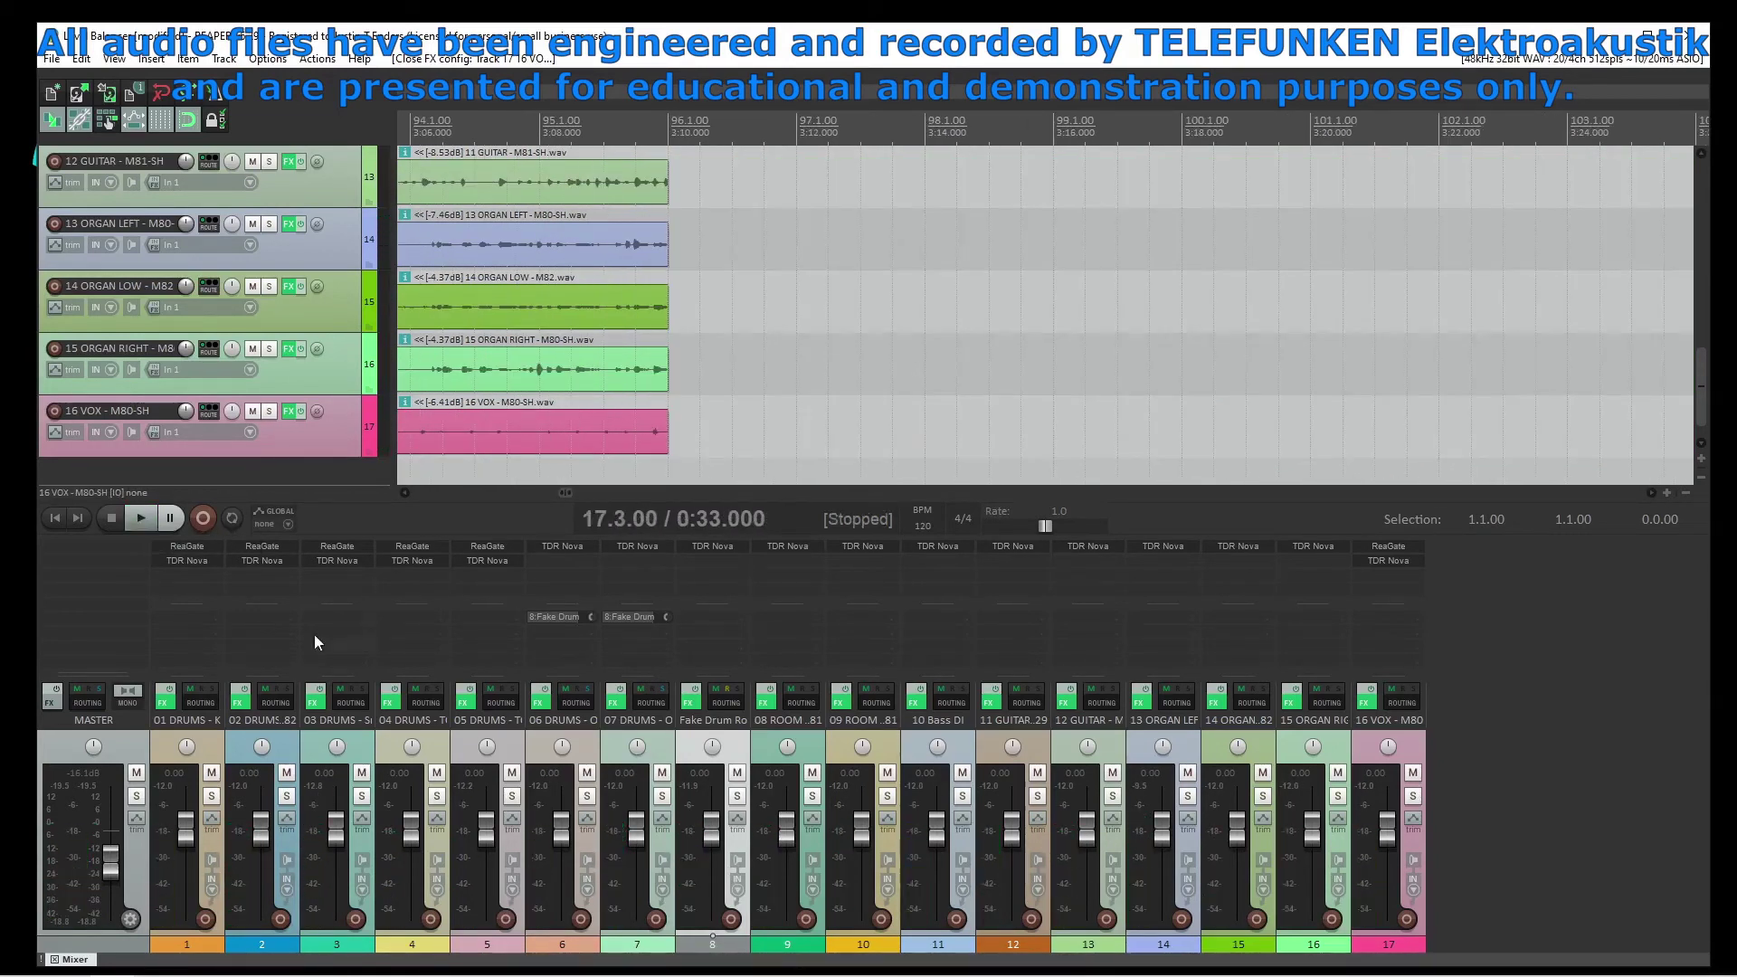
Recheck the TDR Nova output gain on the drum, Fake Drum Room and ORGAN LEFT tracks, and play the mix again
left_click(355, 559)
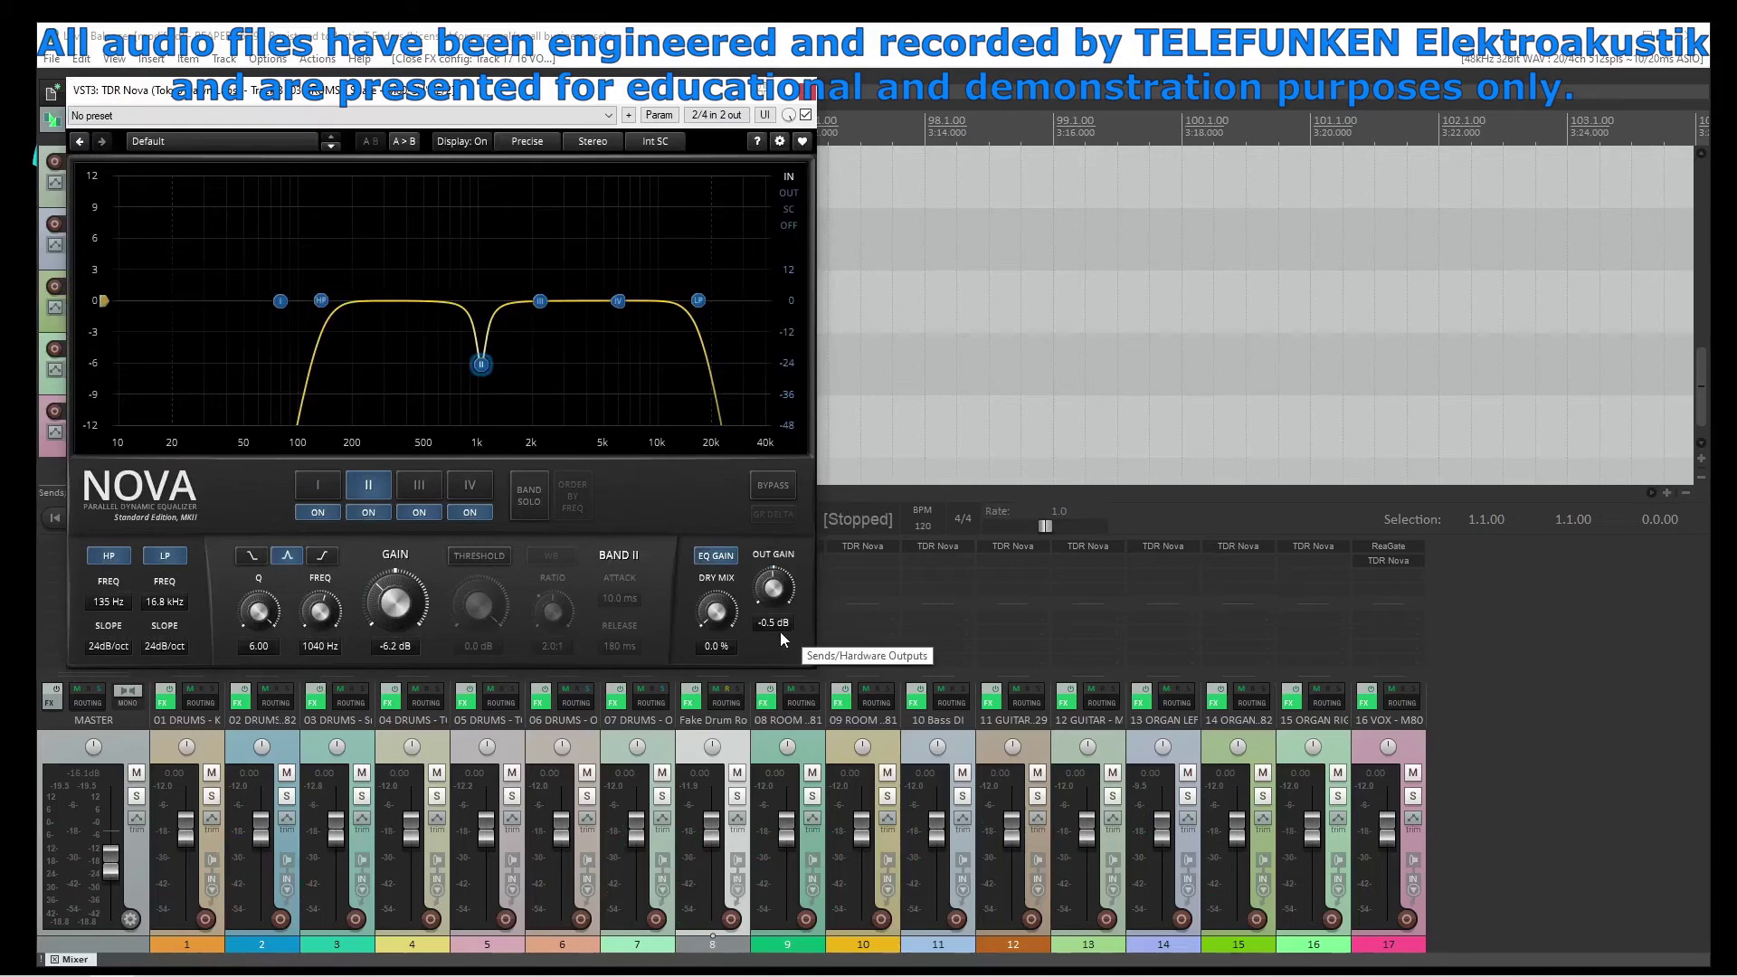
key("Escape")
key("Escape")
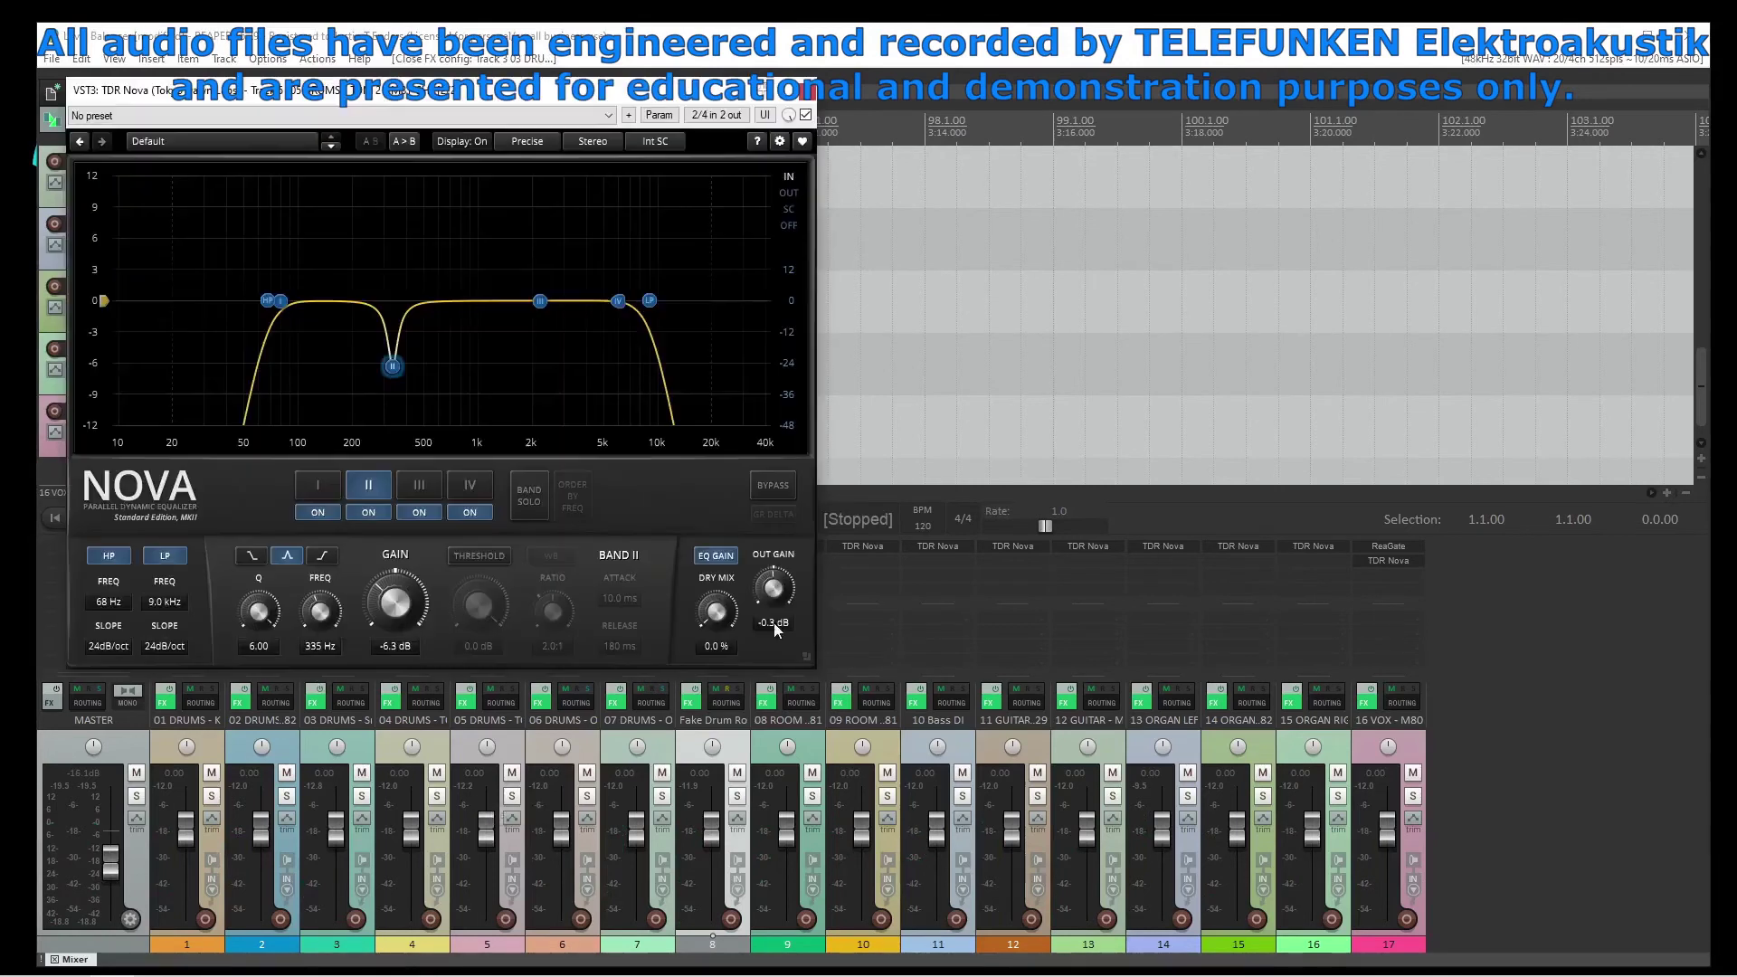
left_click(713, 546)
key("Escape")
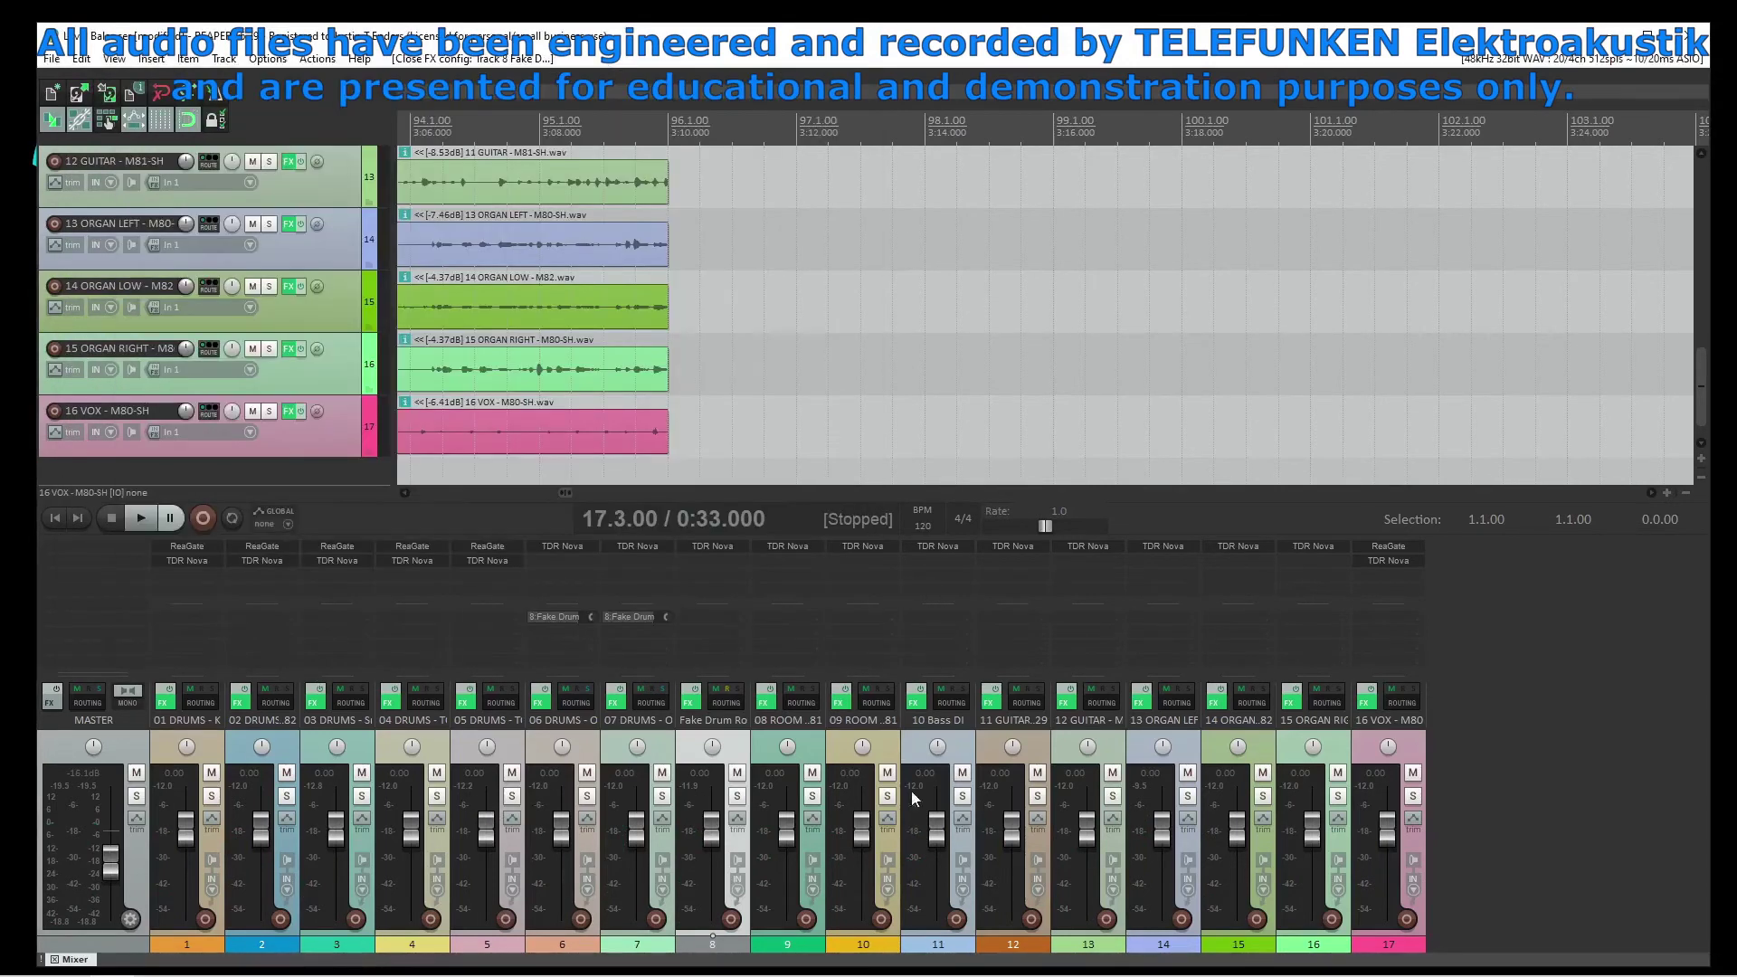
left_click(1169, 545)
key("Escape")
left_click(143, 518)
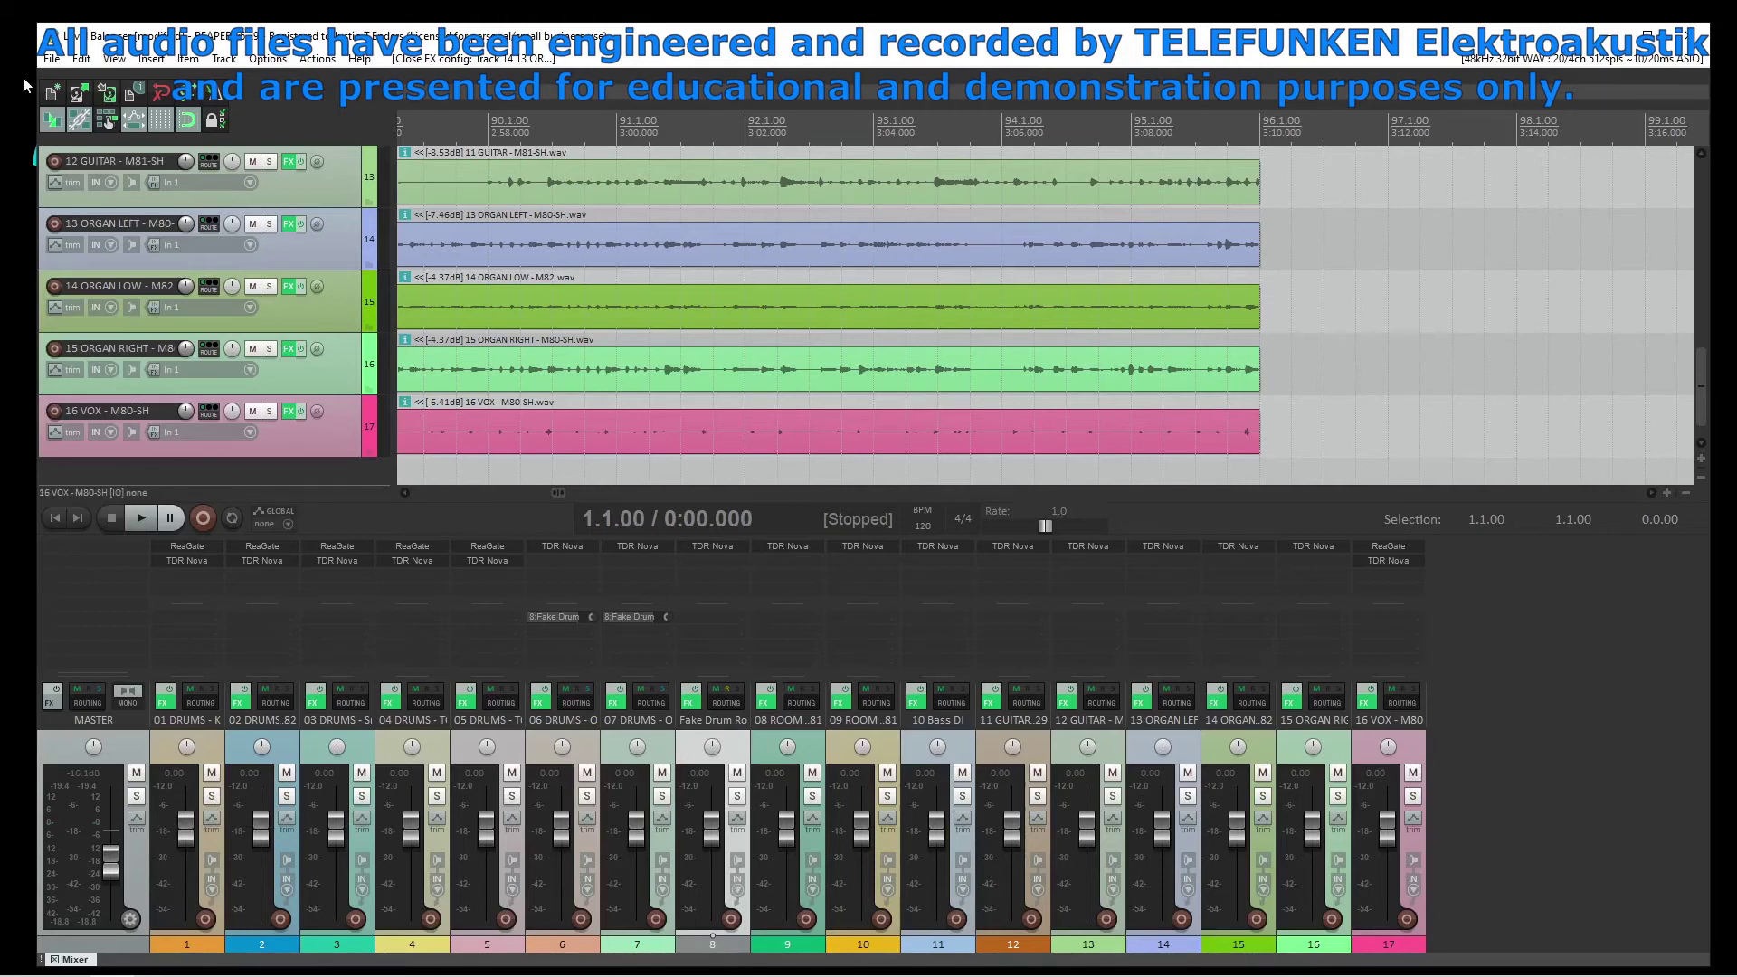
Open the render settings and set the output directory to \Prepared Multitracks and the file name to $trackno - $track
left_click(51, 60)
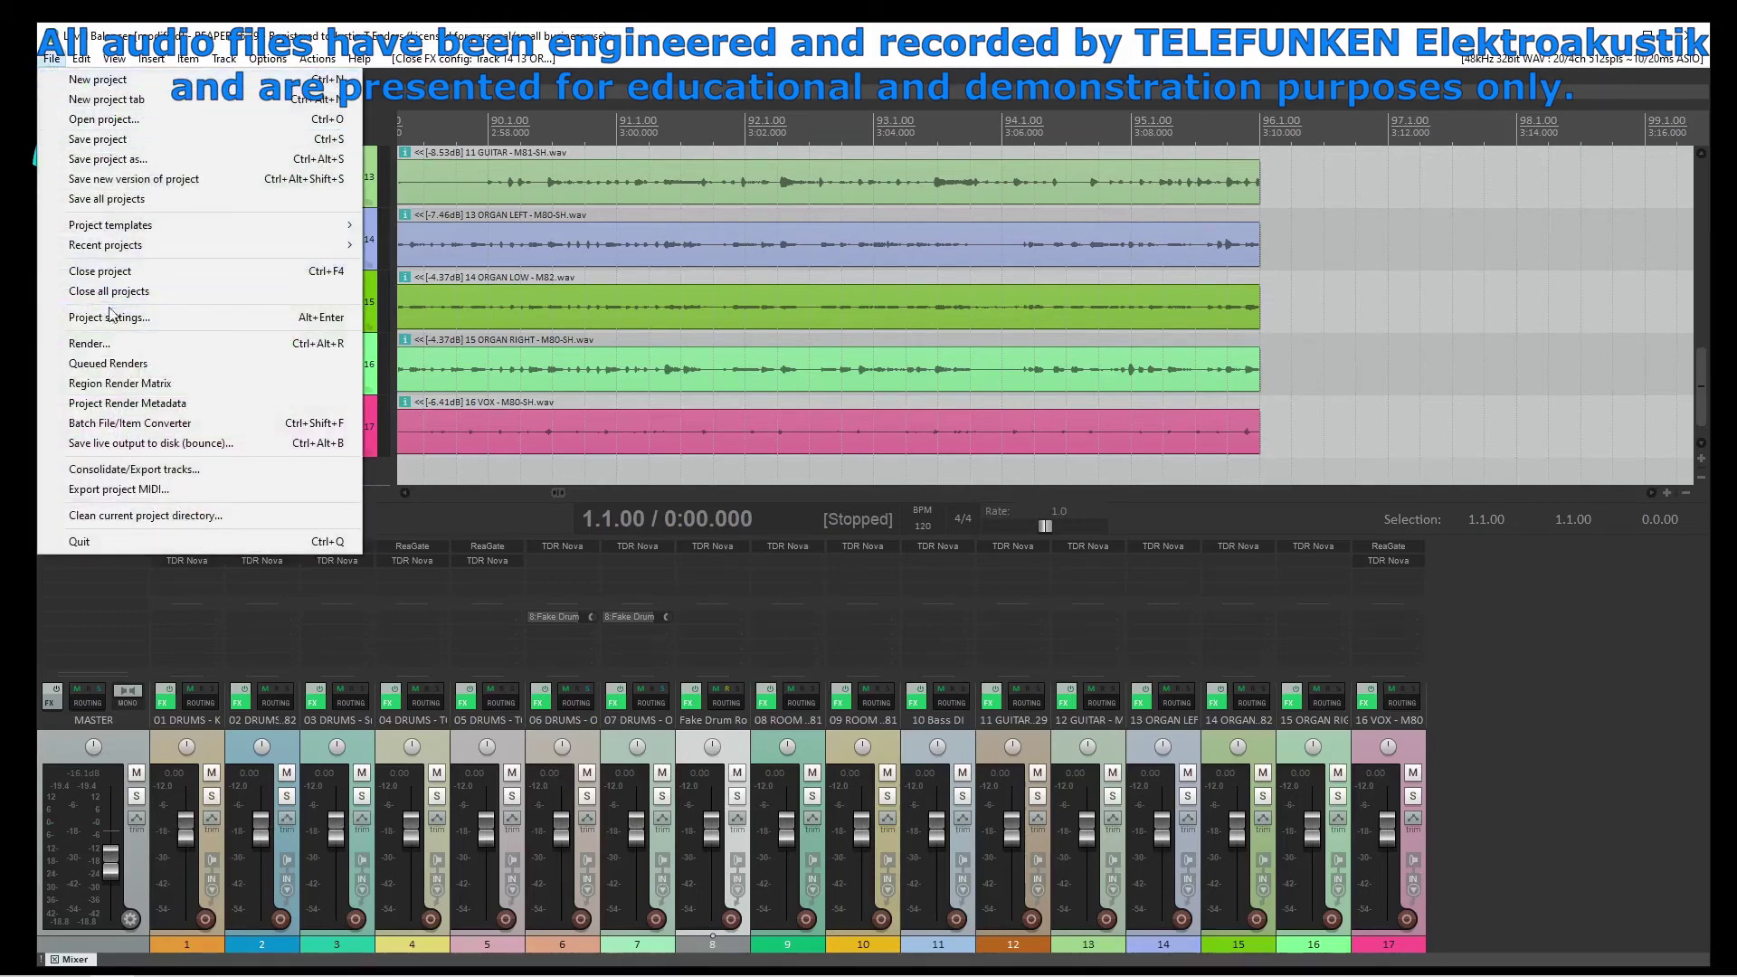
left_click(108, 349)
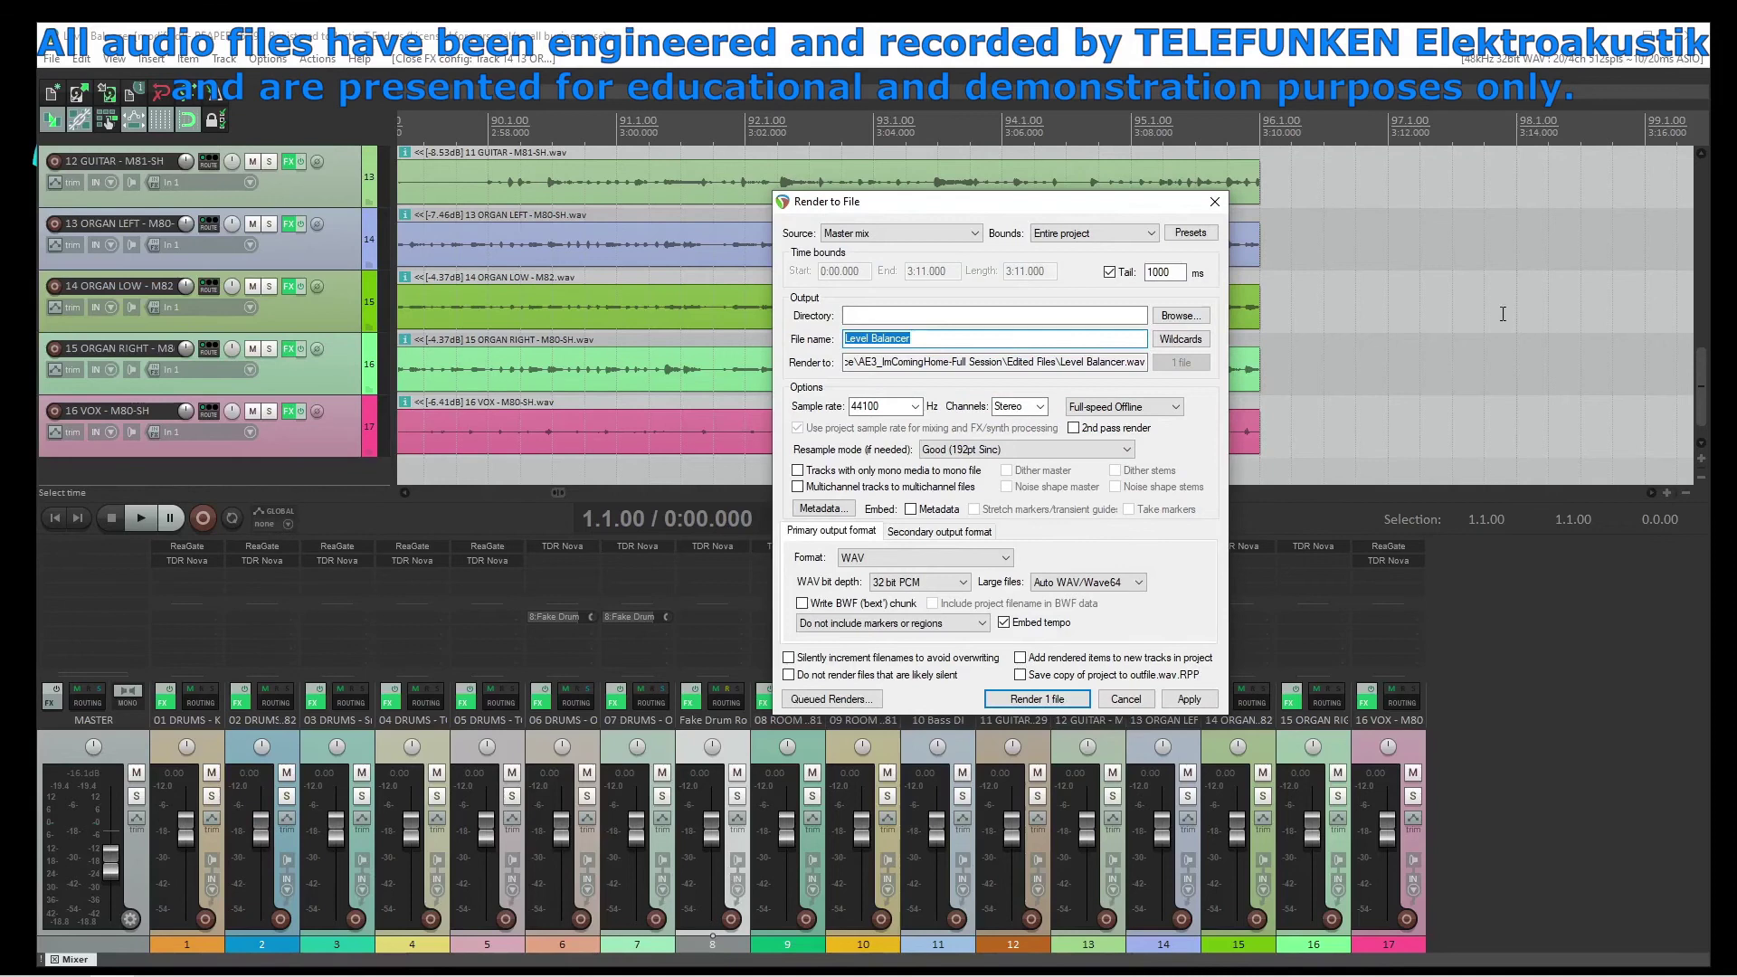
left_click(1003, 316)
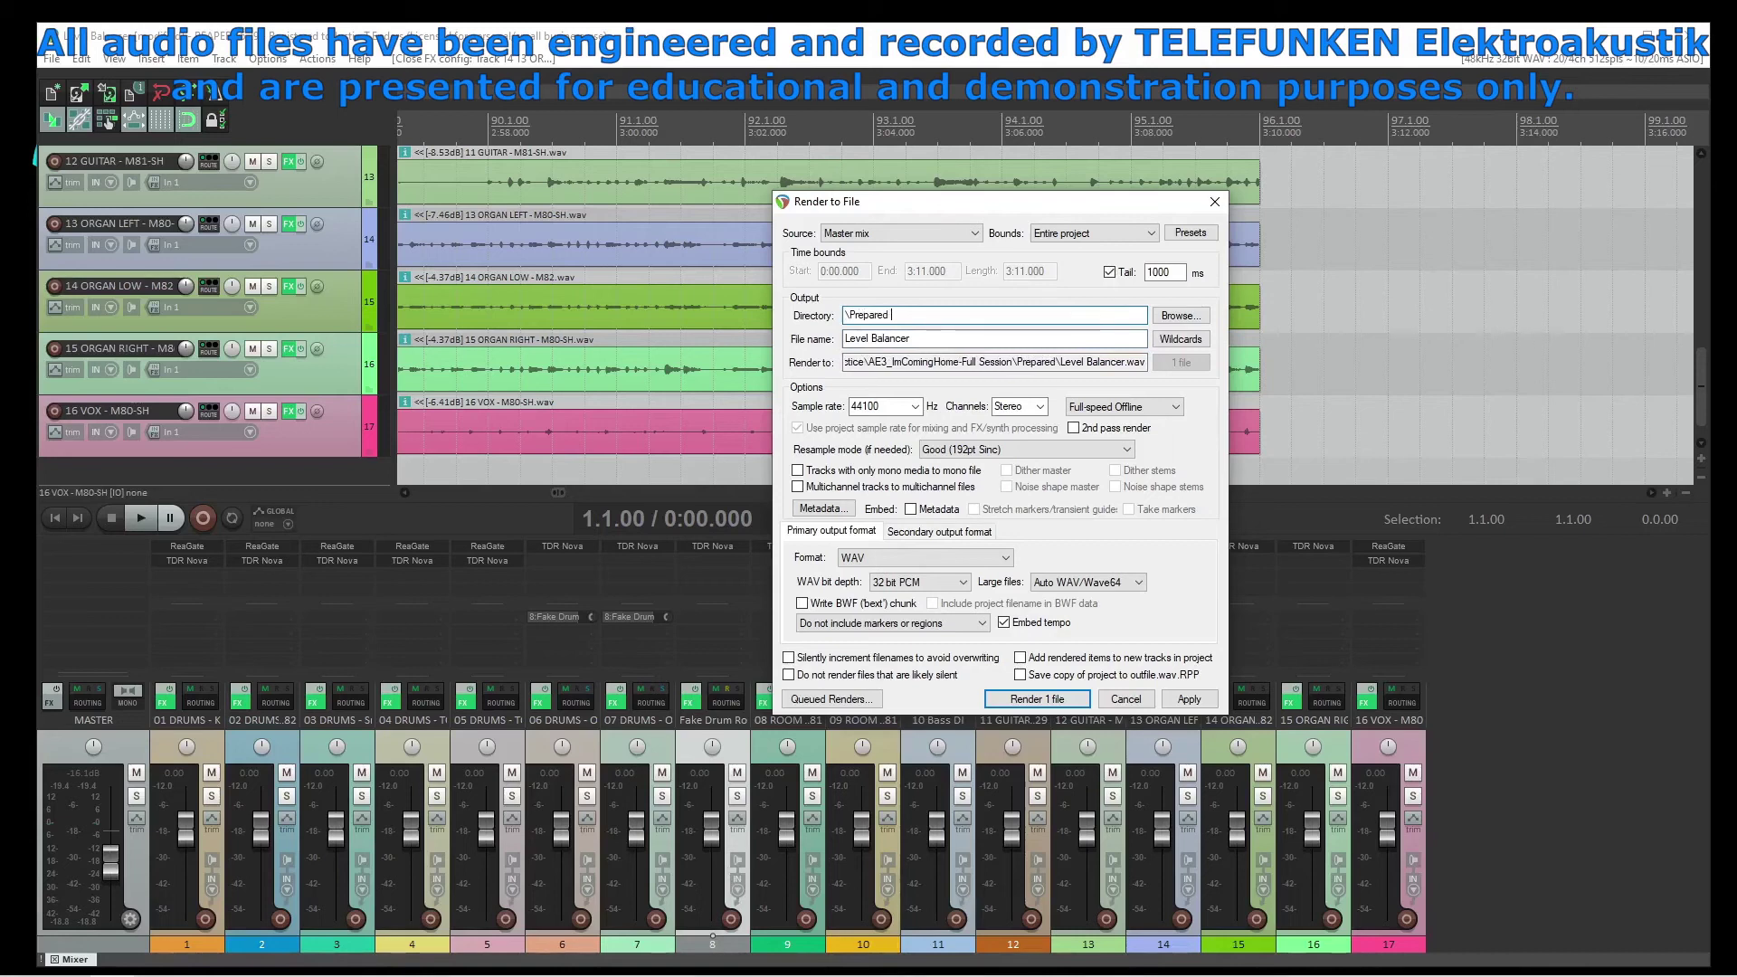
type("racks")
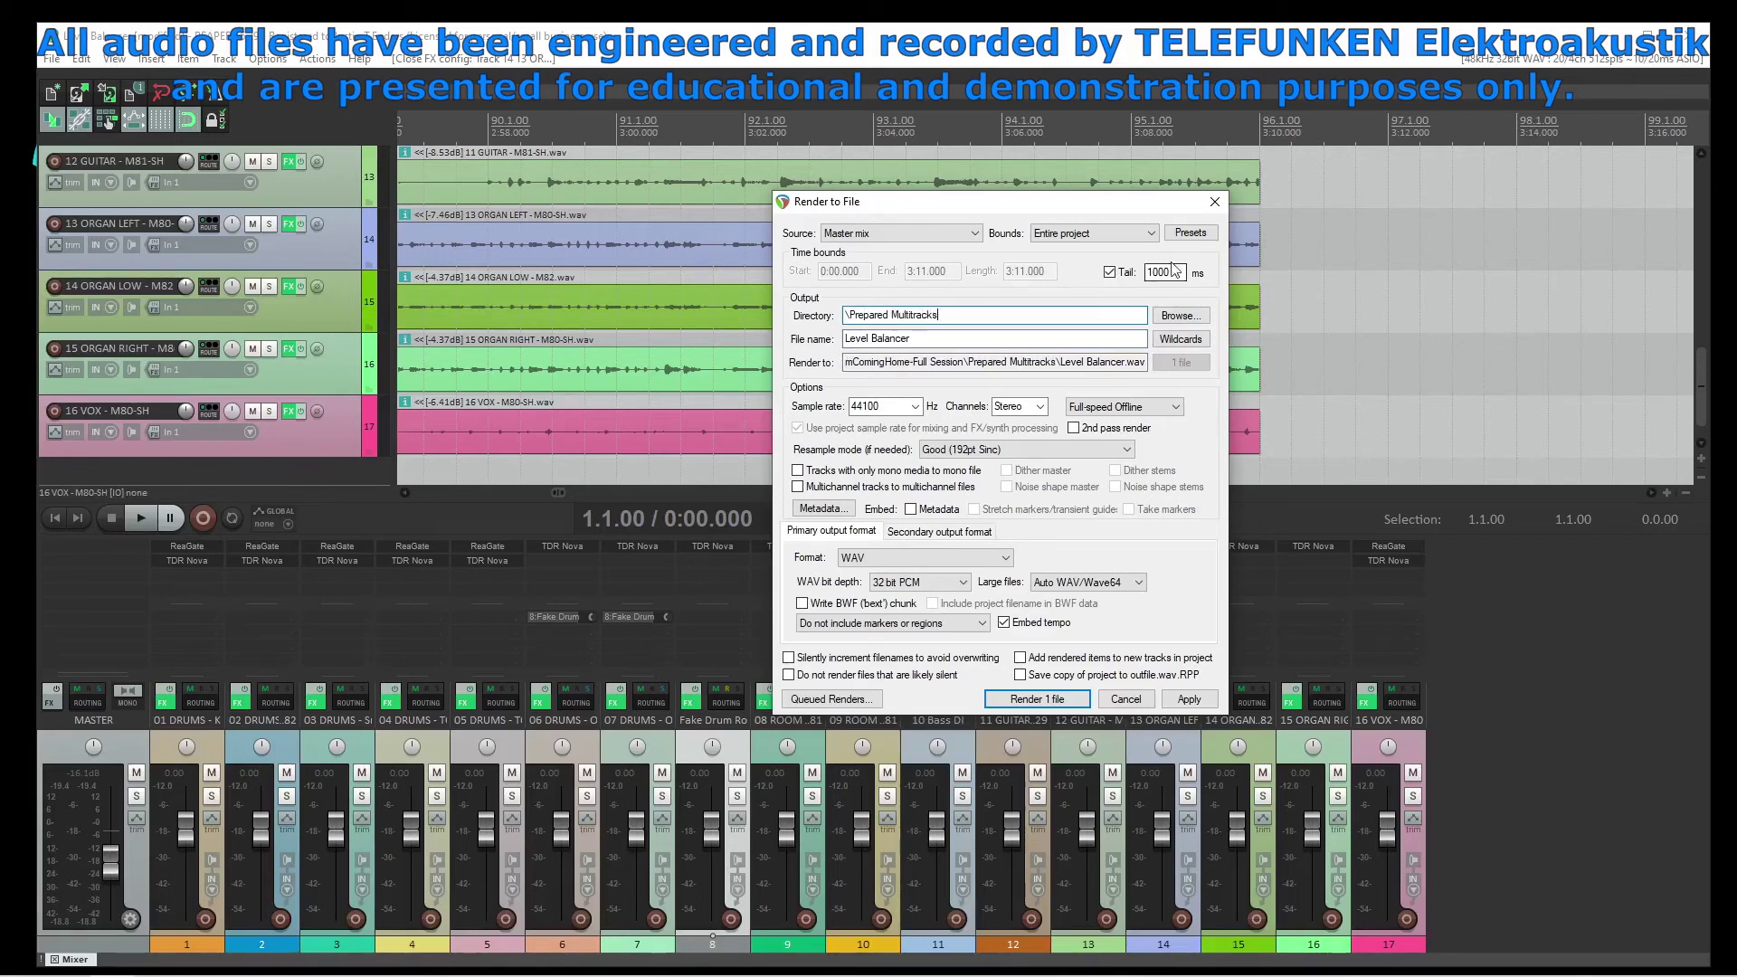
key("ctrl+a")
type("$trackno")
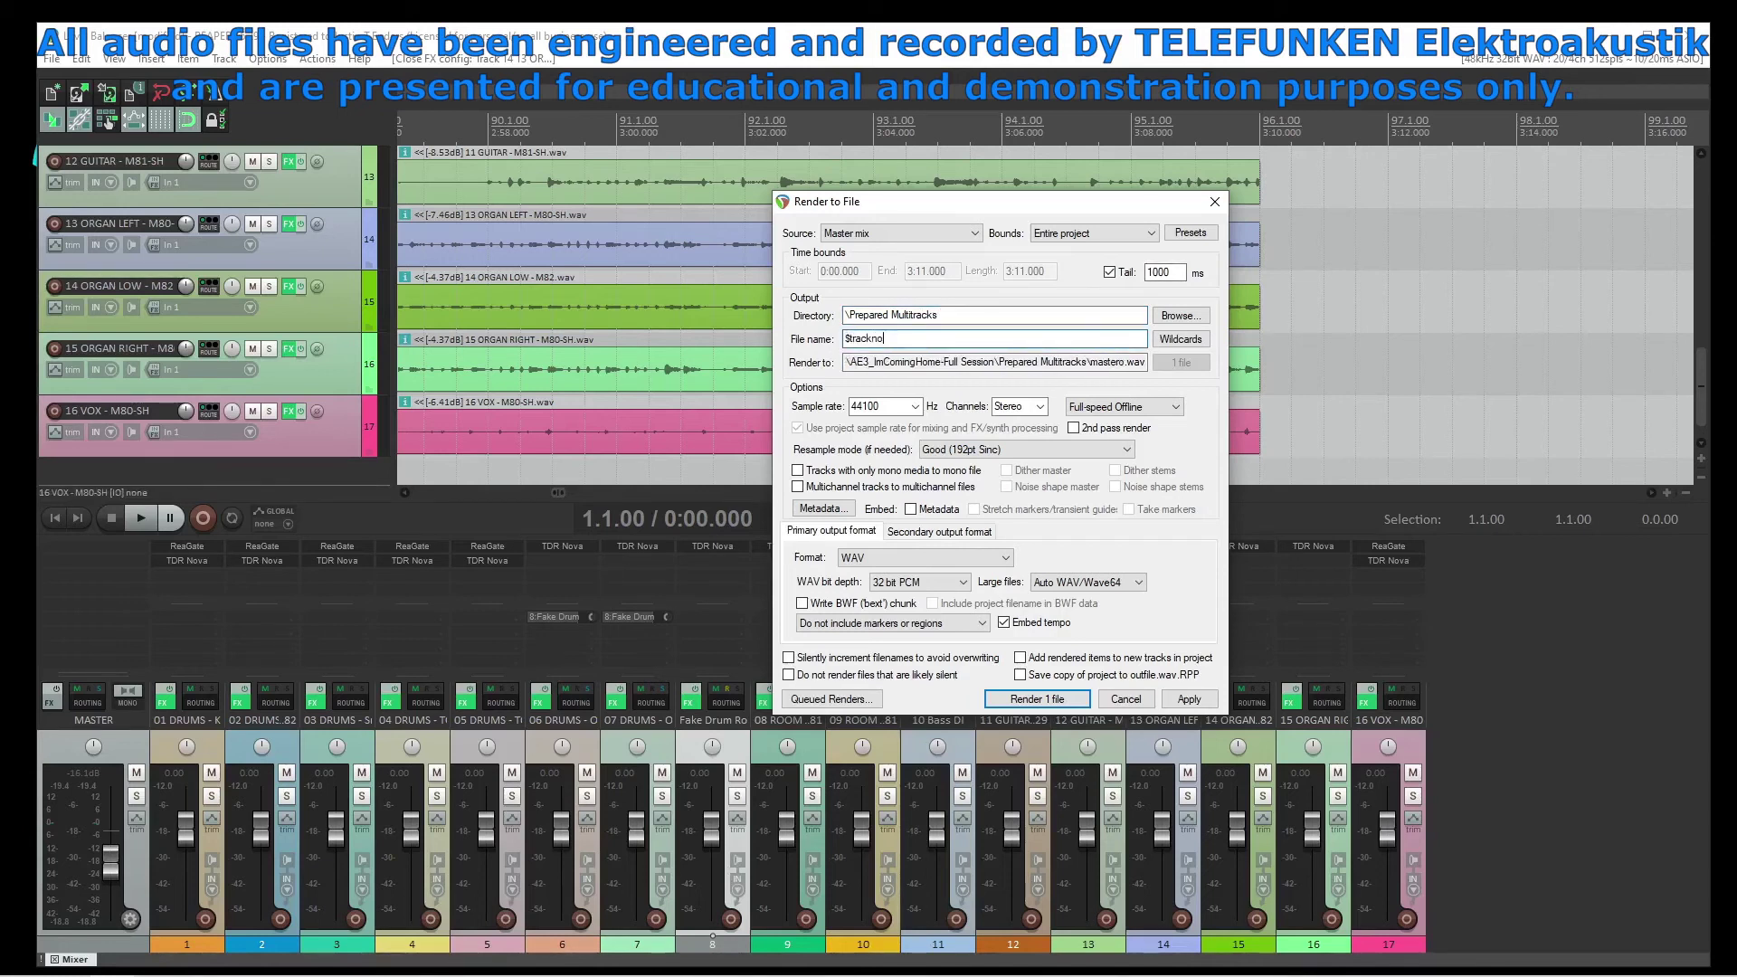
type(" - T")
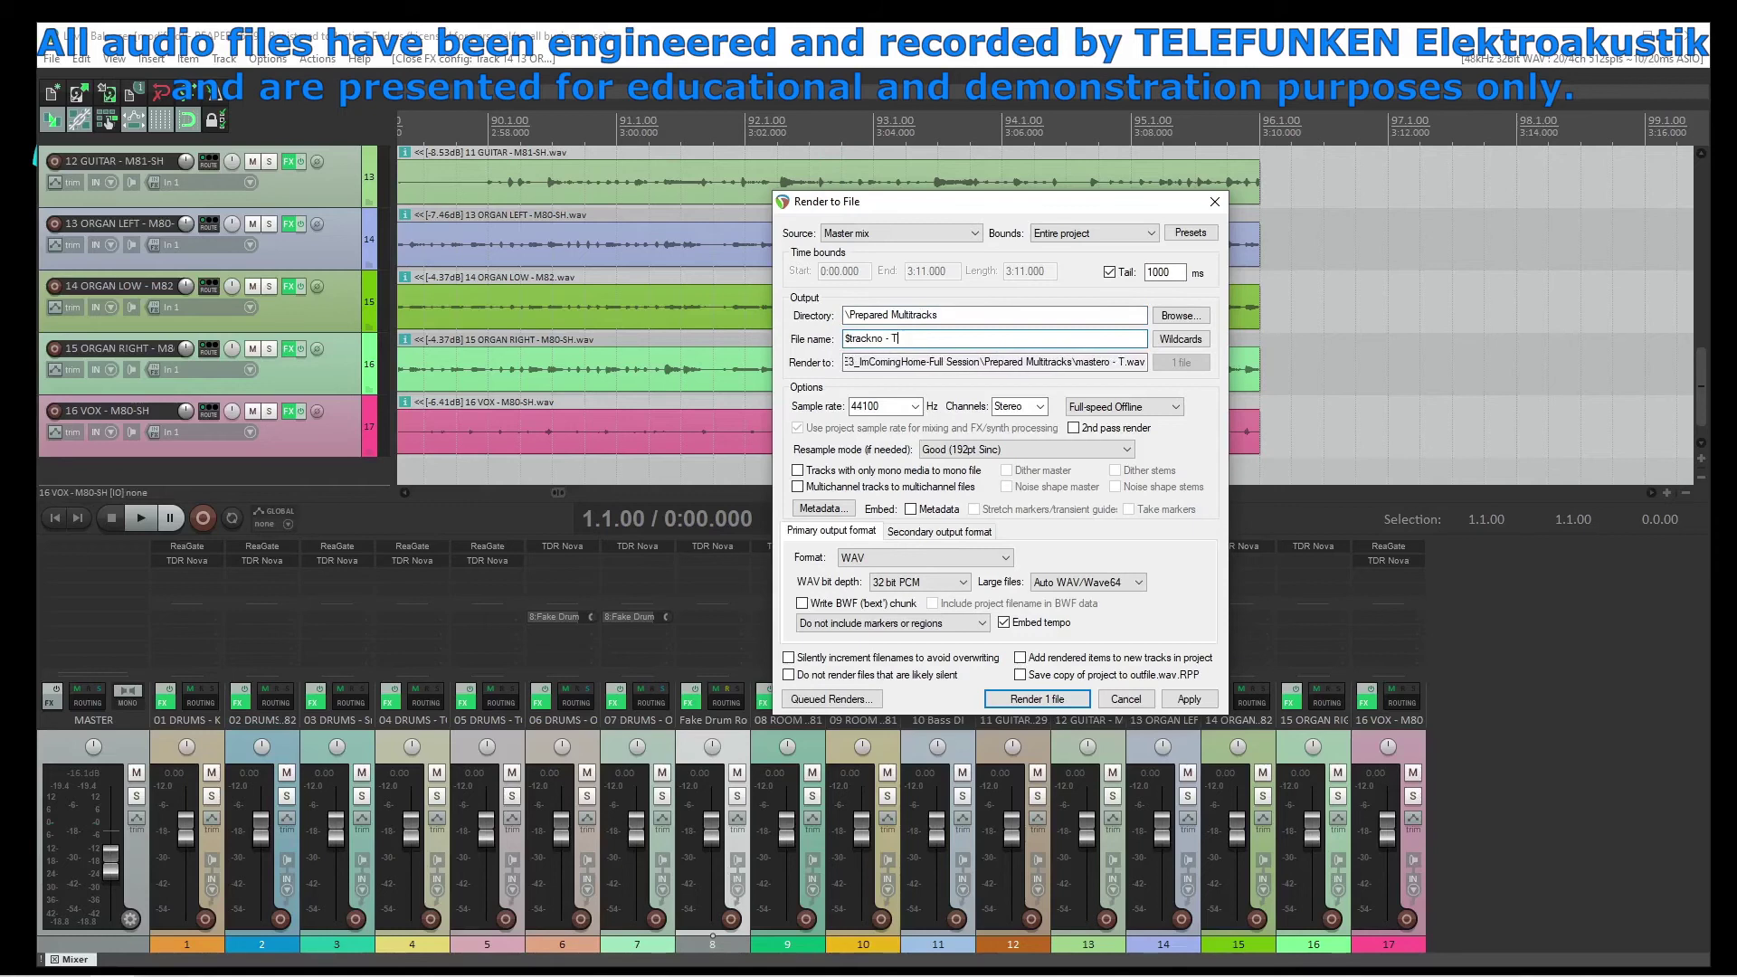
key("BackSpace")
type("$track")
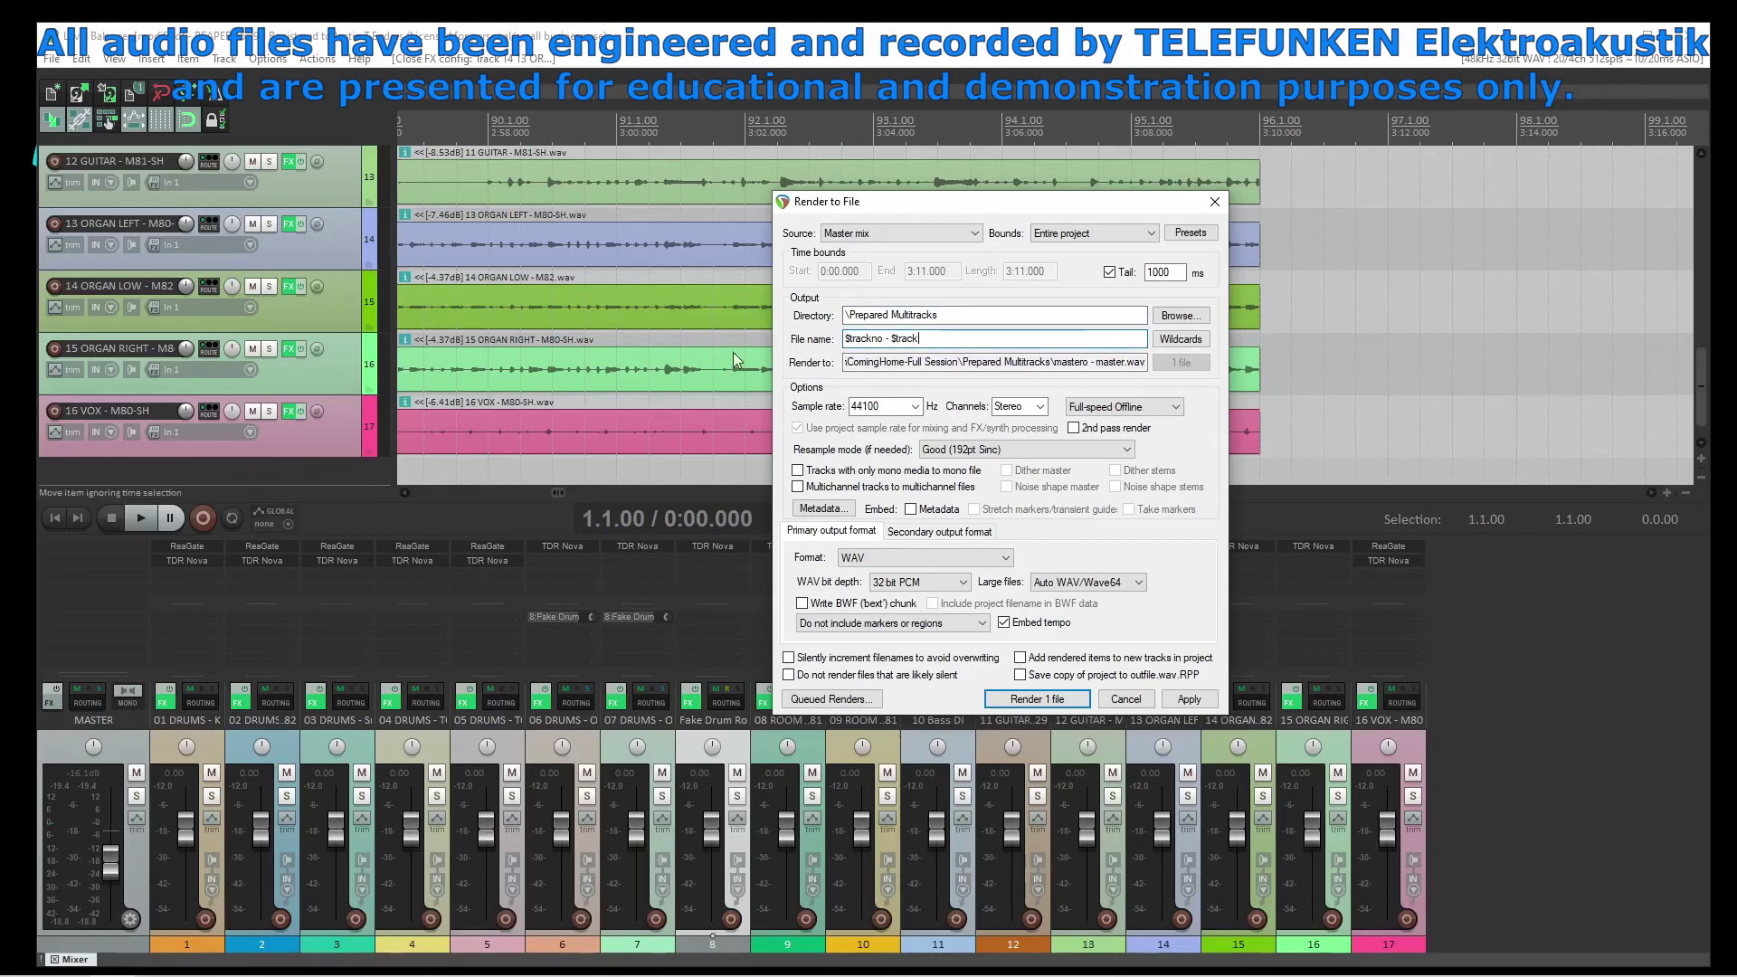
Set the render to 48000 Hz, mono files for mono-media tracks and Master mix + stems as the source, and apply the settings
left_click(916, 406)
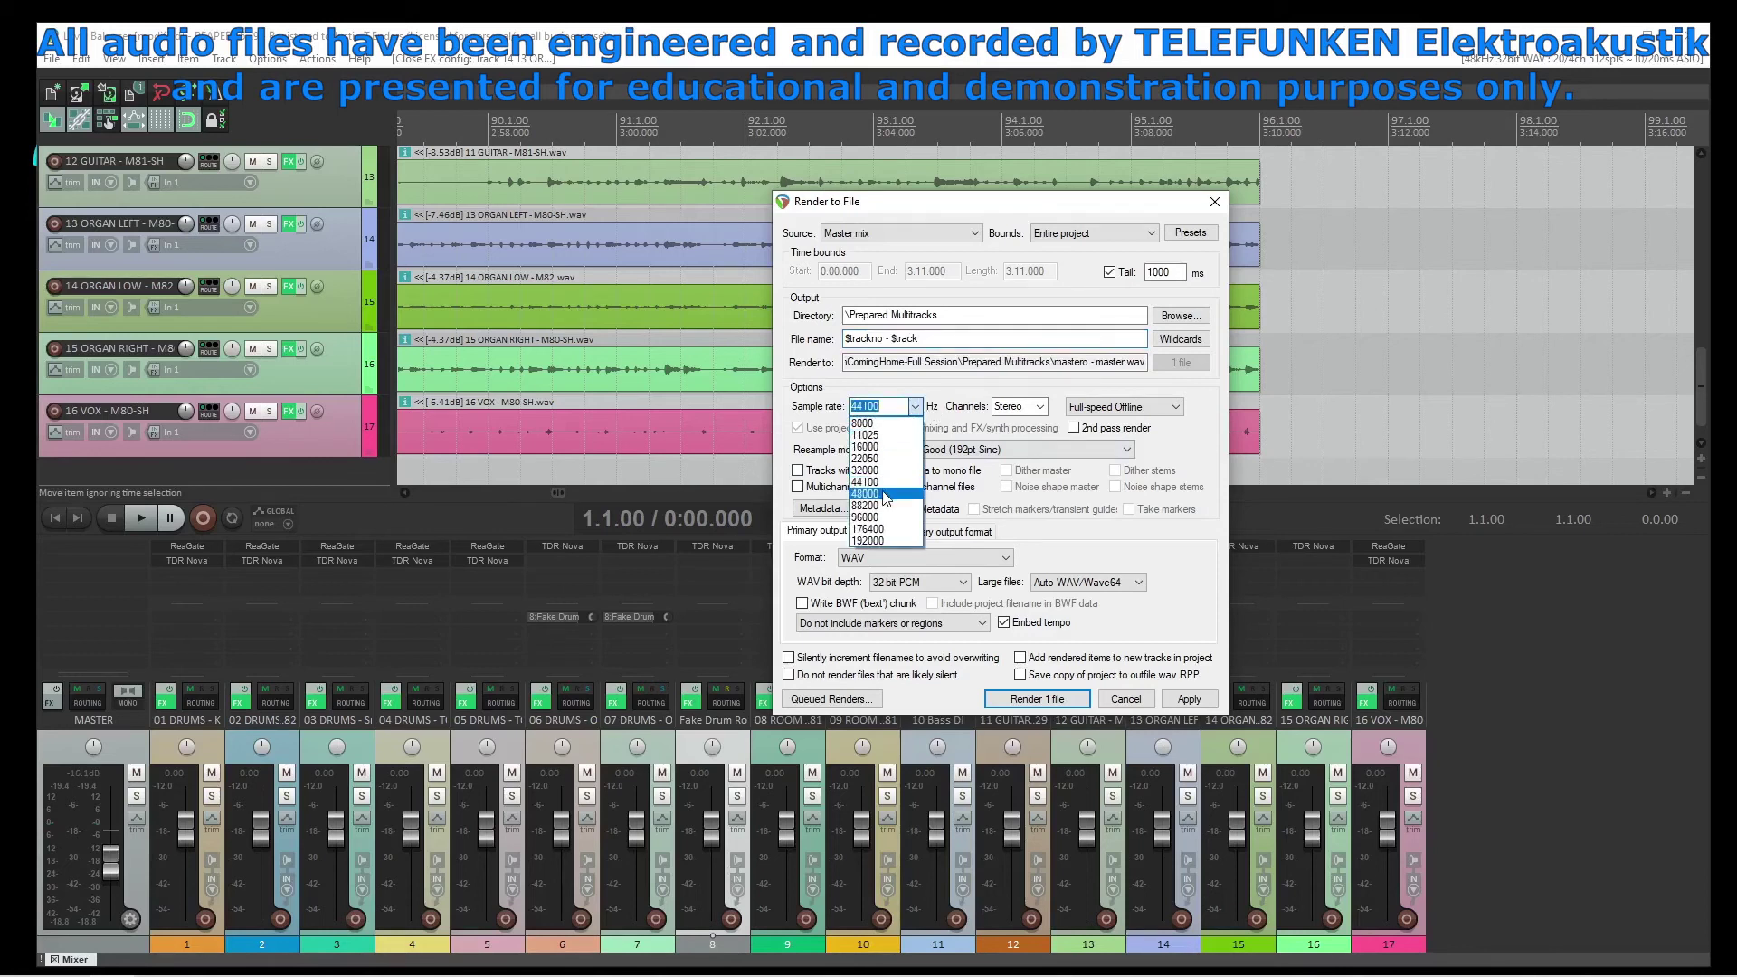
left_click(883, 494)
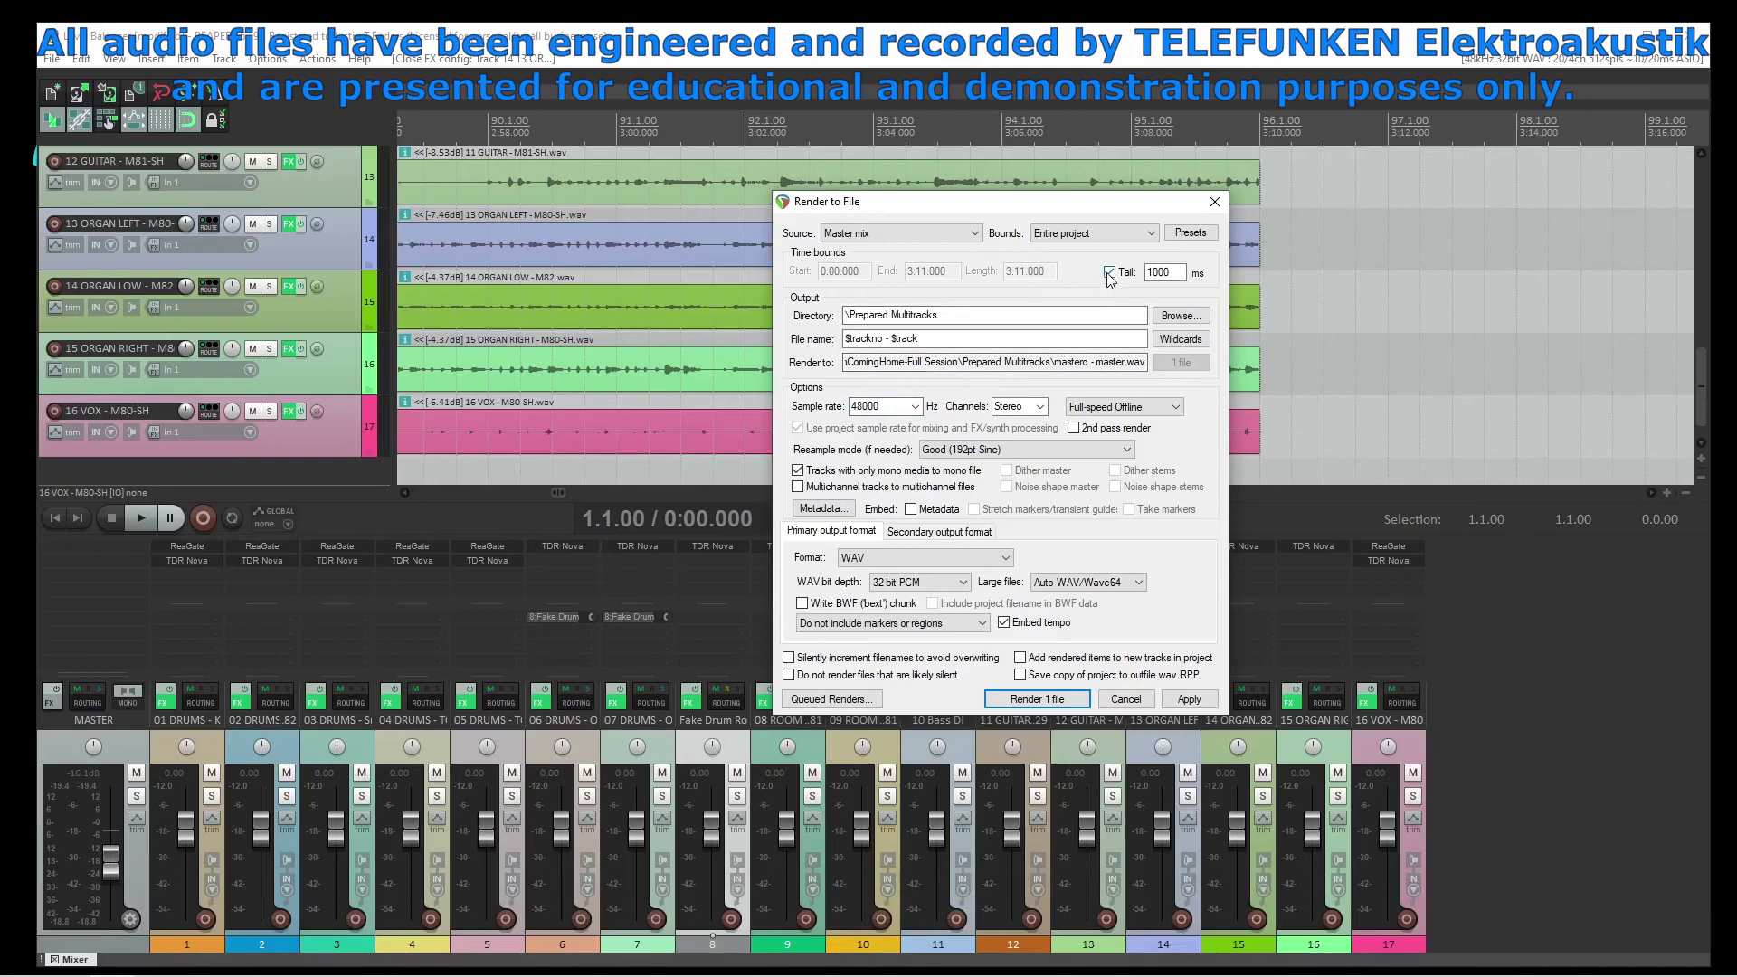
left_click(975, 237)
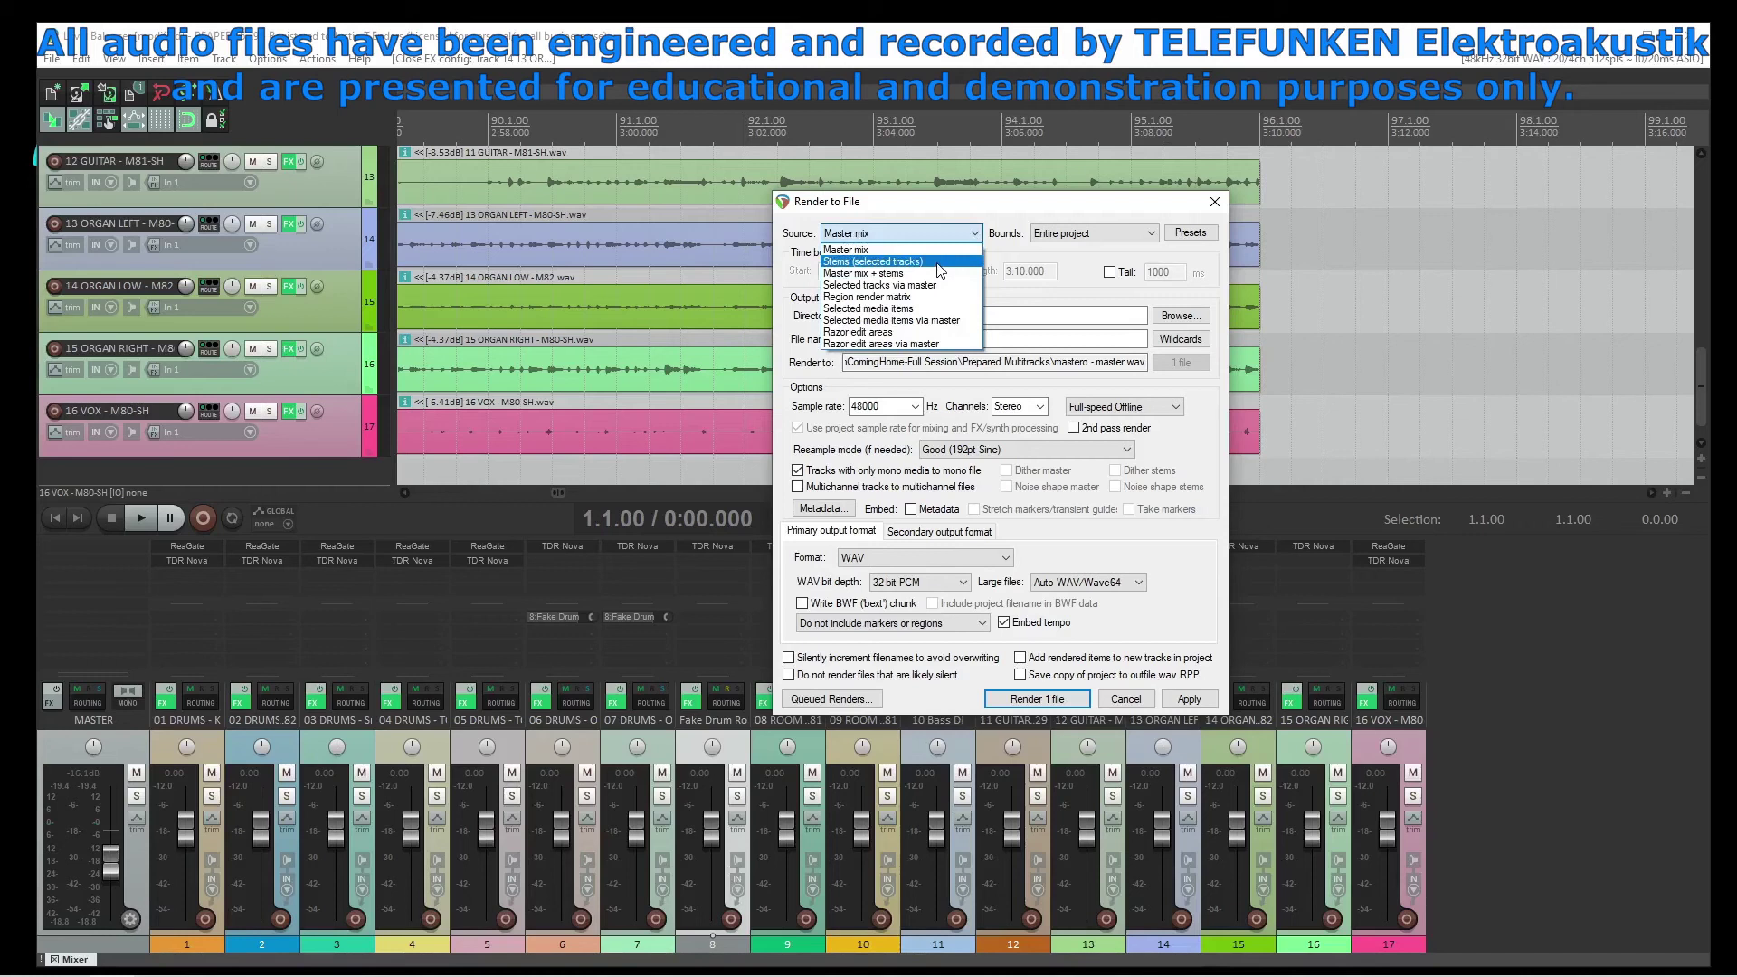
left_click(941, 262)
left_click(973, 237)
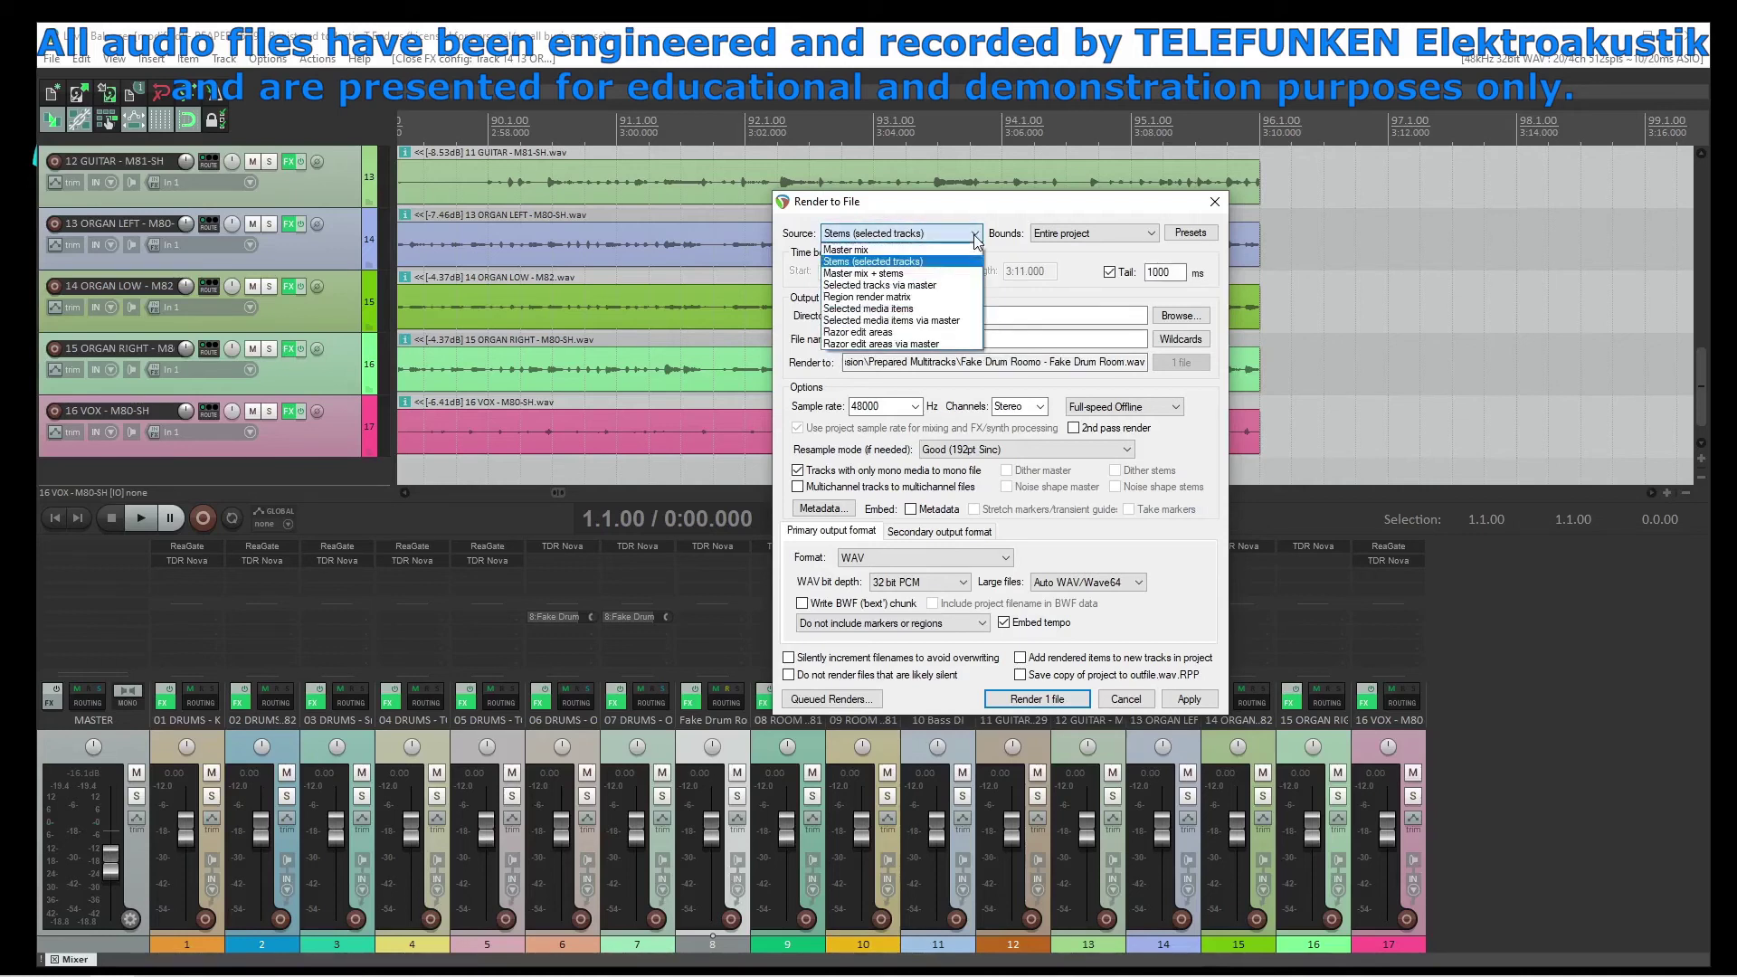
left_click(957, 273)
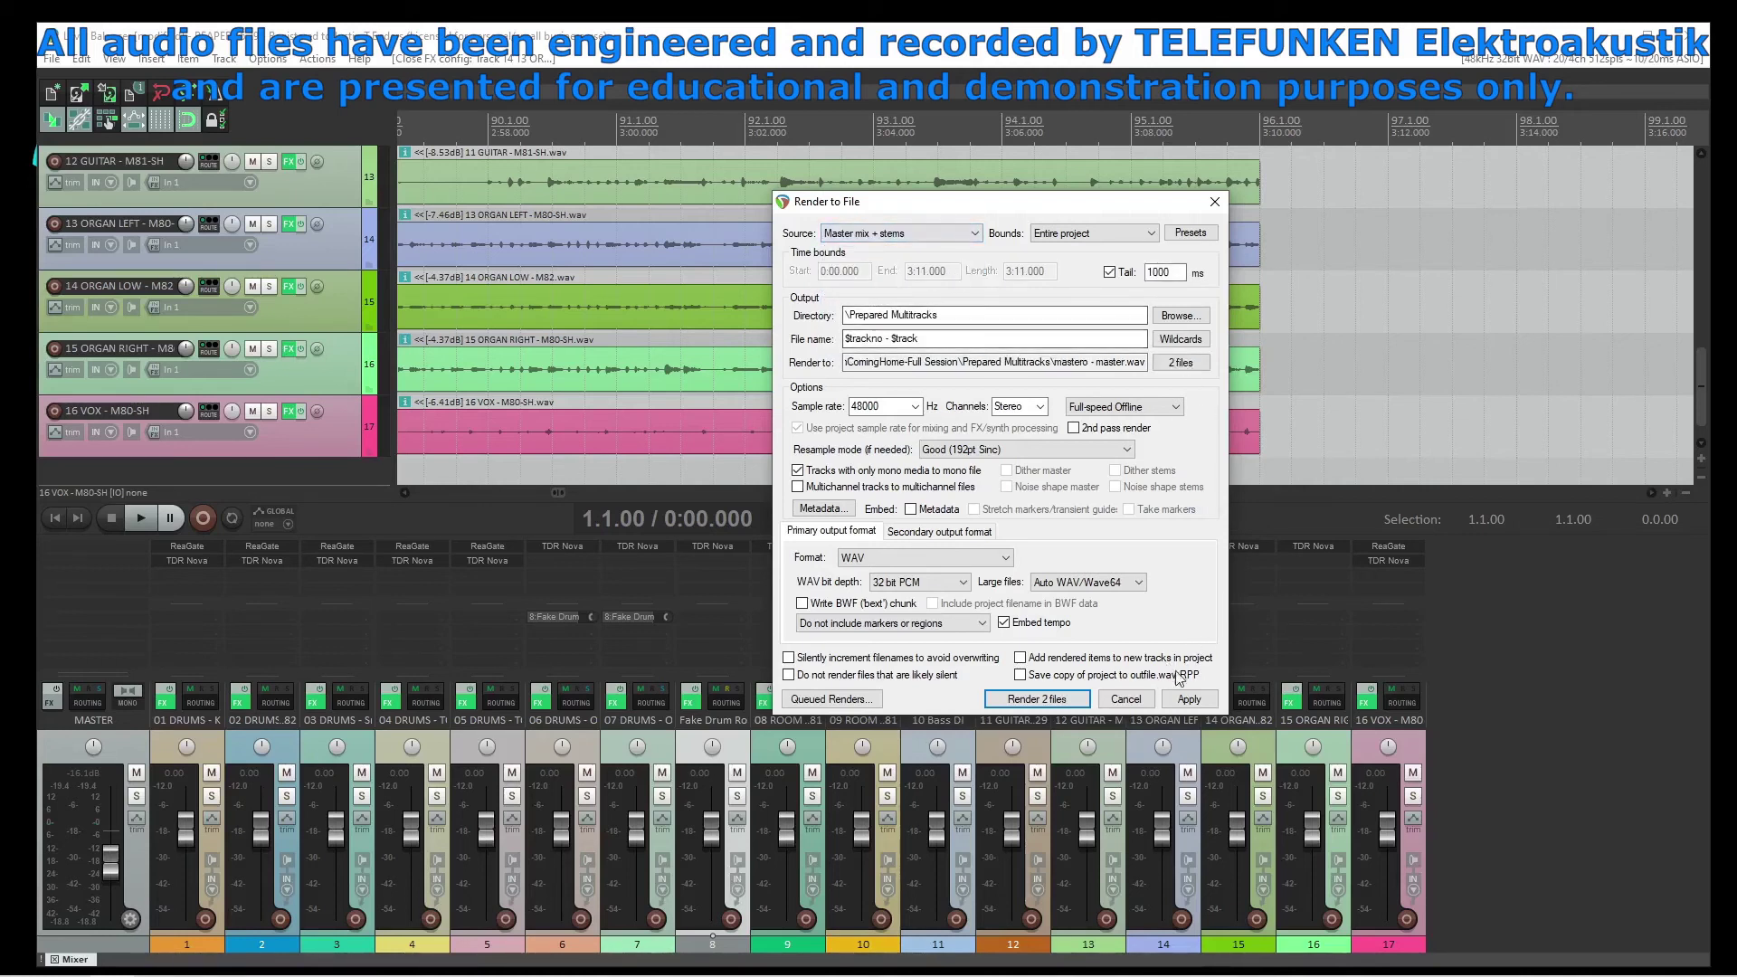
left_click(1190, 699)
Remove the leading numbers from the track names, from the VOX track up to the DRUMS - Kick In track
double_click(104, 411)
double_click(118, 348)
double_click(108, 286)
double_click(90, 223)
double_click(71, 156)
scroll(181, 298, "up", 5)
double_click(91, 348)
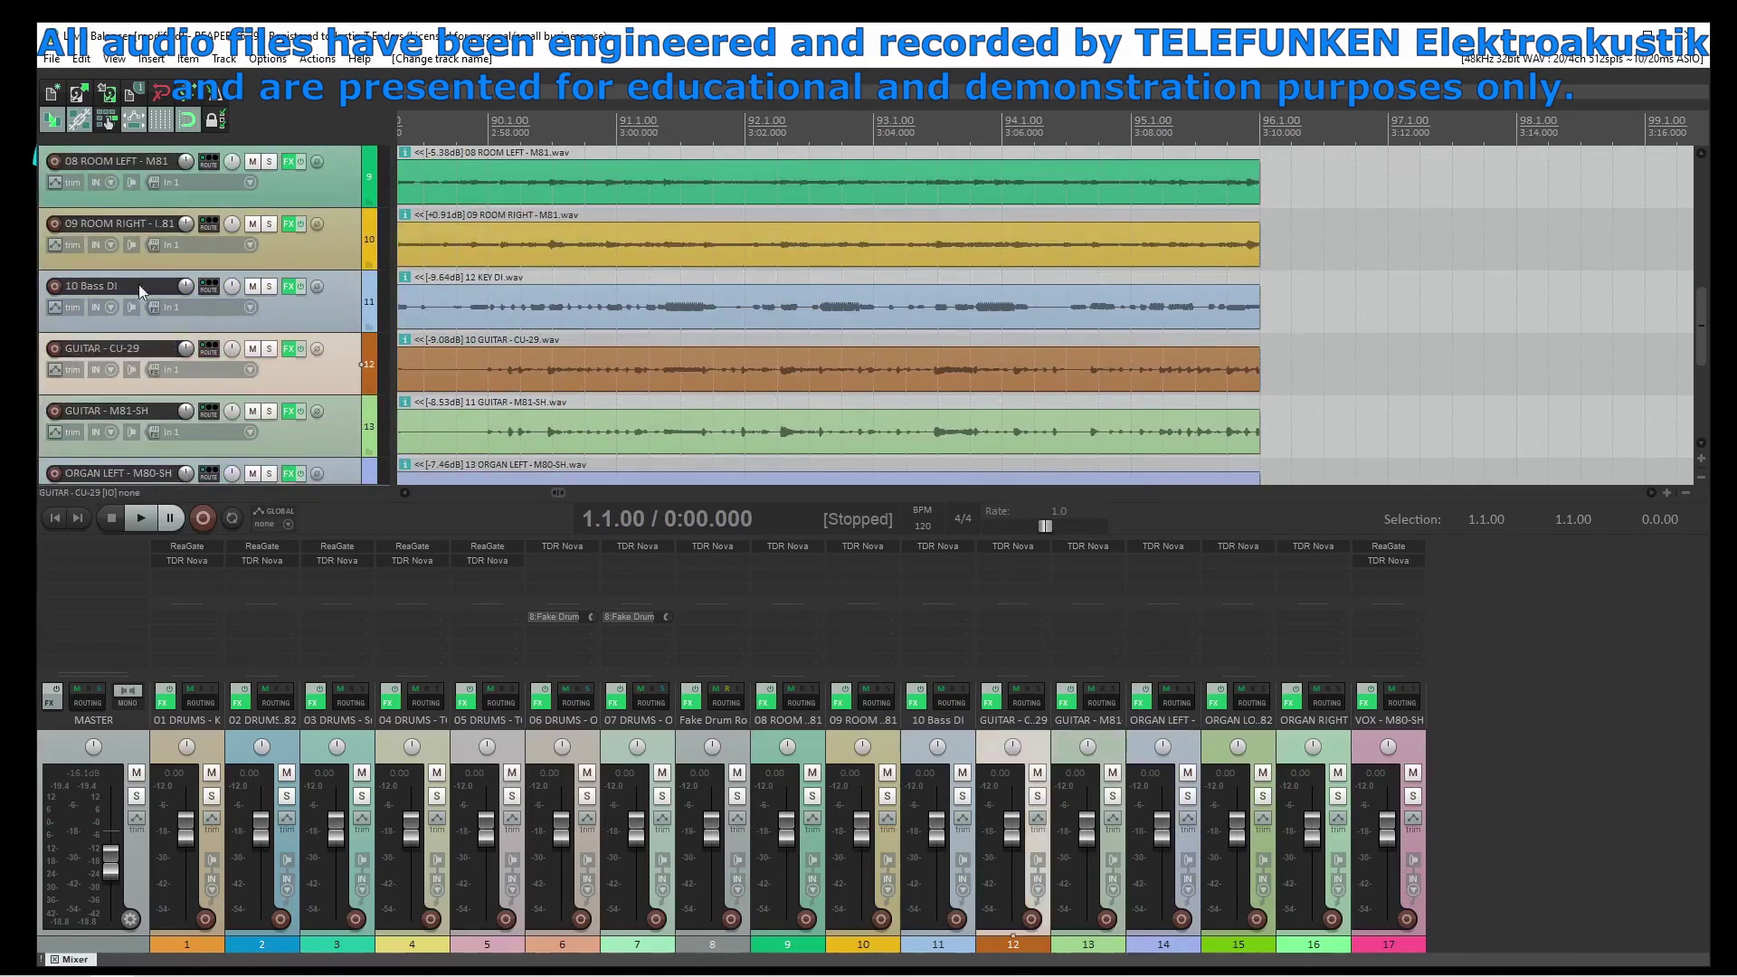
scroll(138, 284, "up", 3)
double_click(84, 284)
double_click(90, 223)
double_click(82, 161)
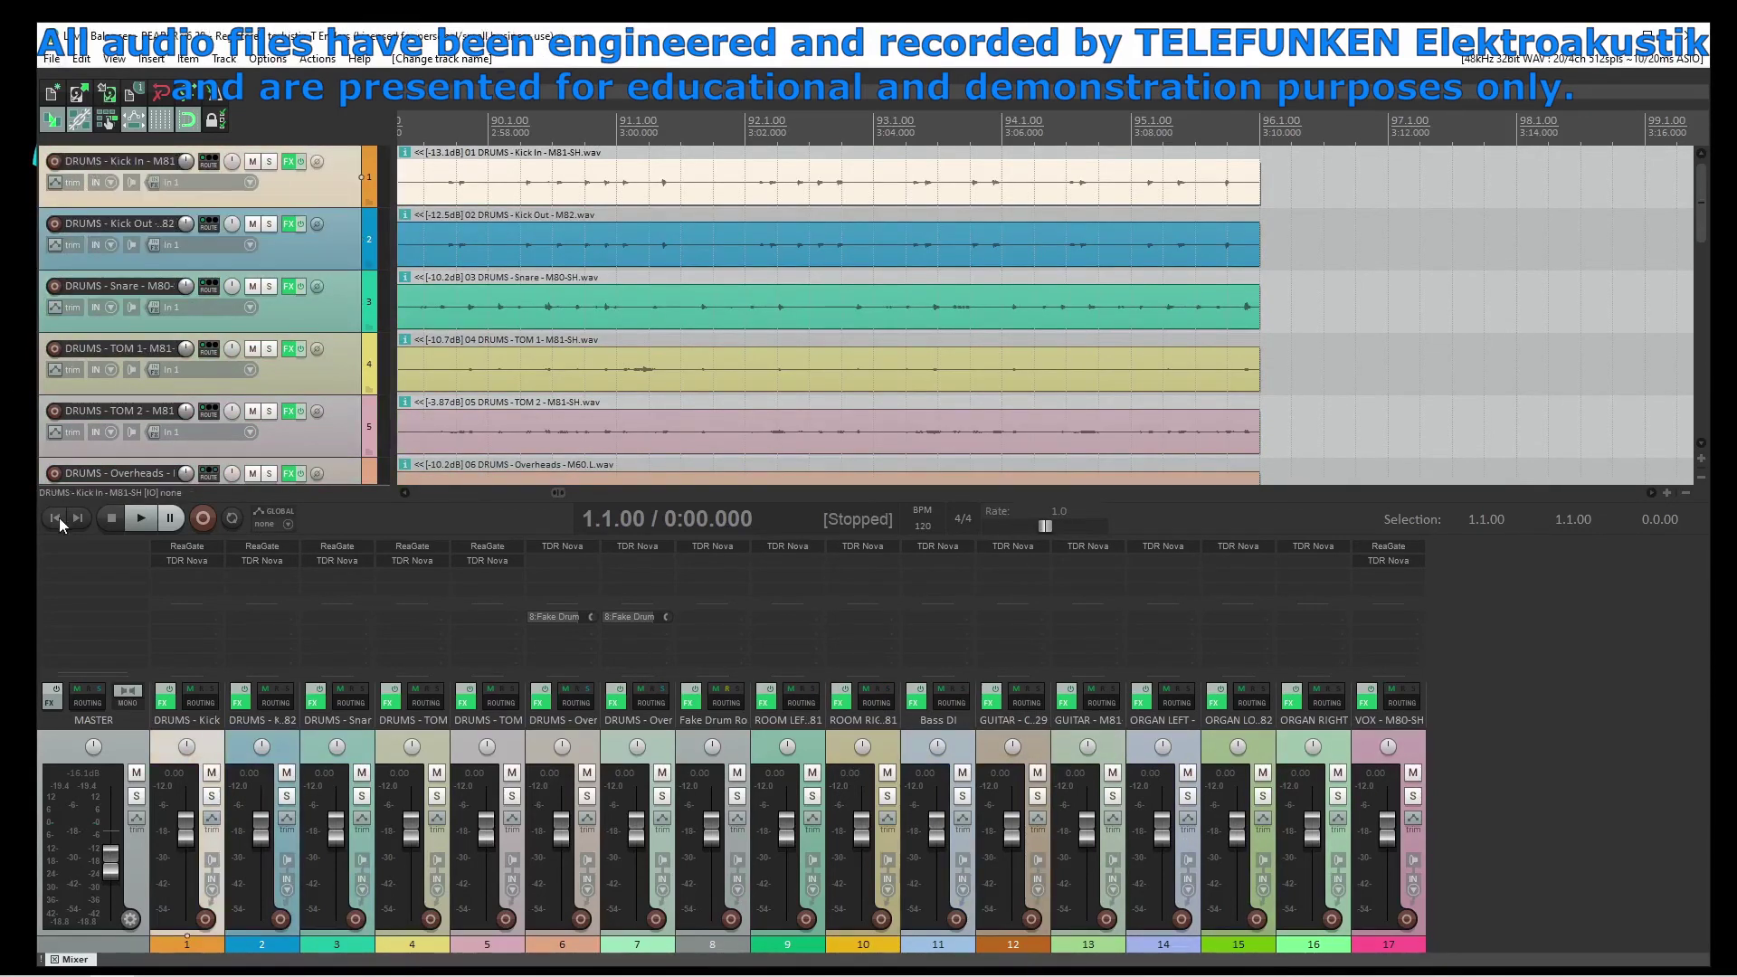
With all tracks selected, render the master mix and stems without a tail, overwriting the existing files, and save the project
left_click(52, 58)
left_click(58, 518)
left_click(1037, 700)
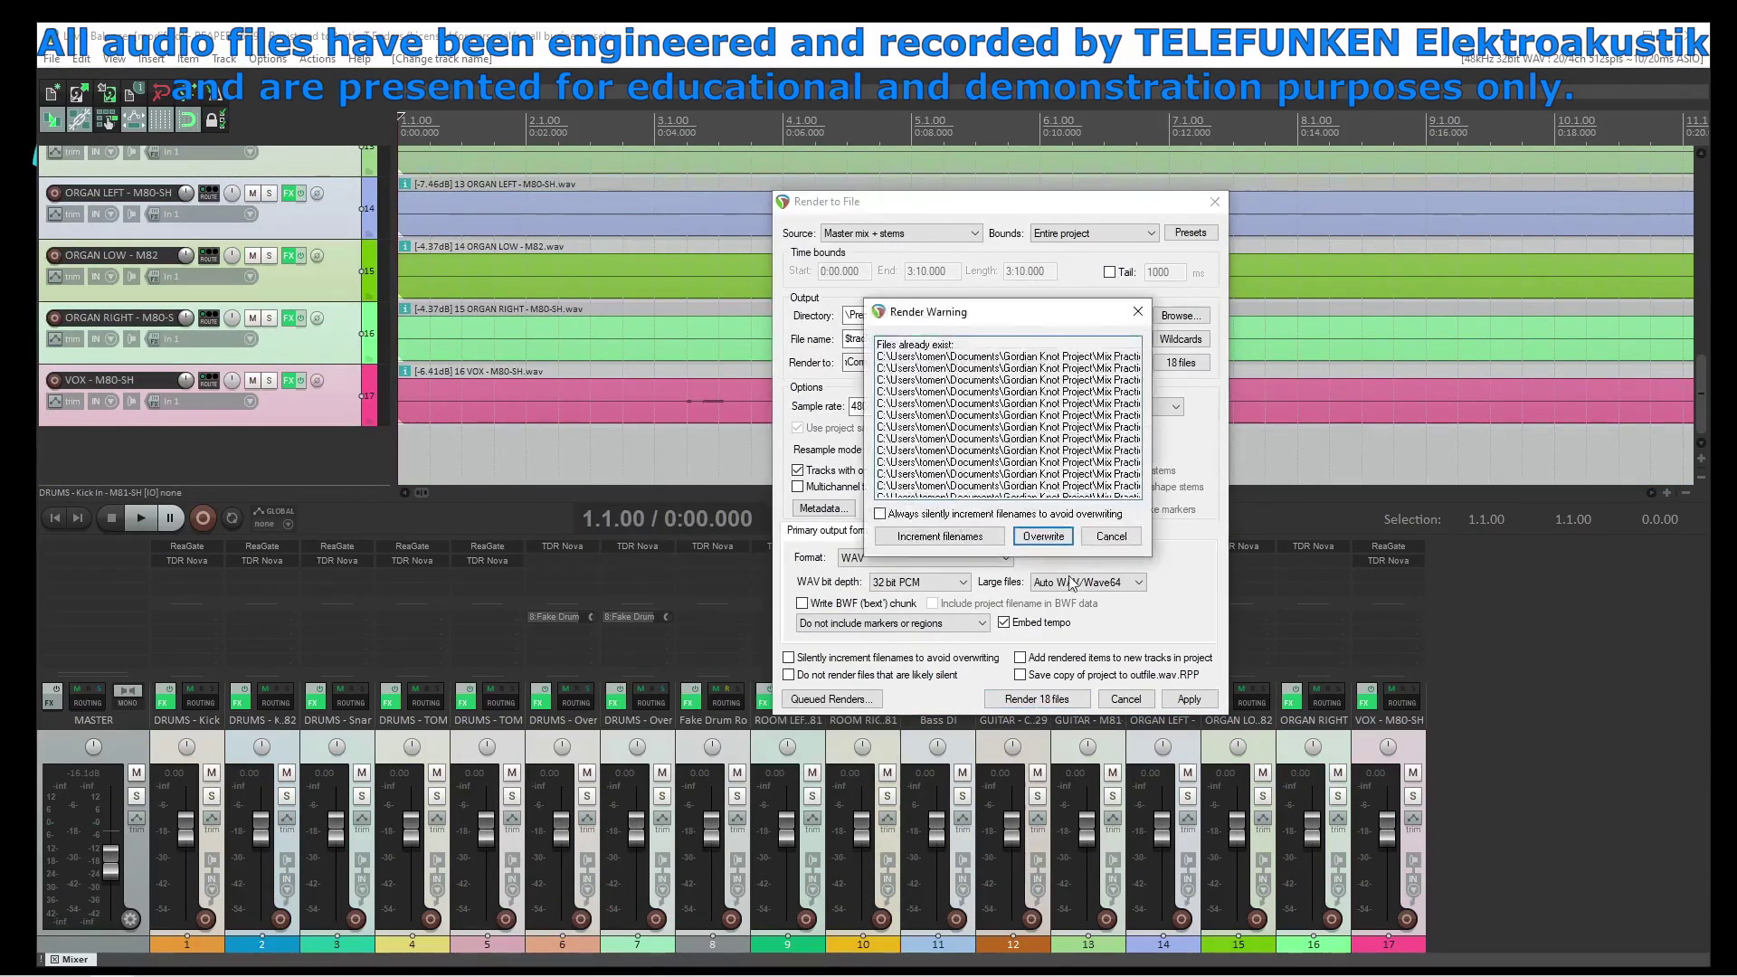
left_click(1043, 537)
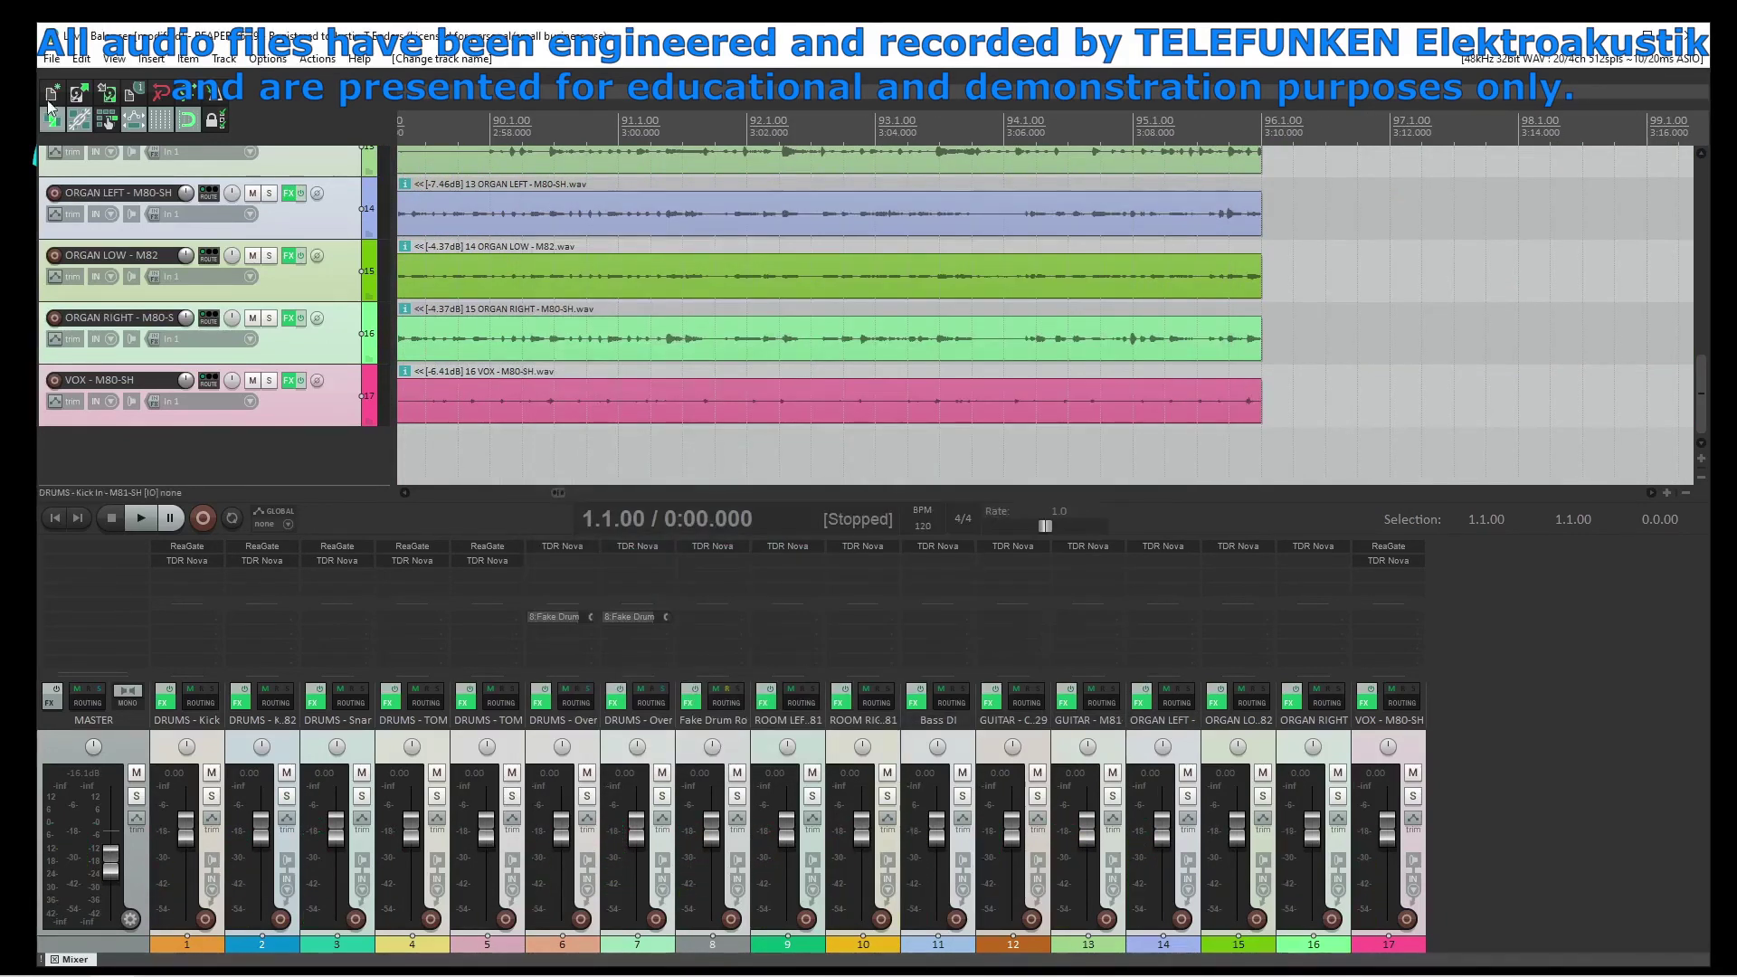
key("ctrl+s")
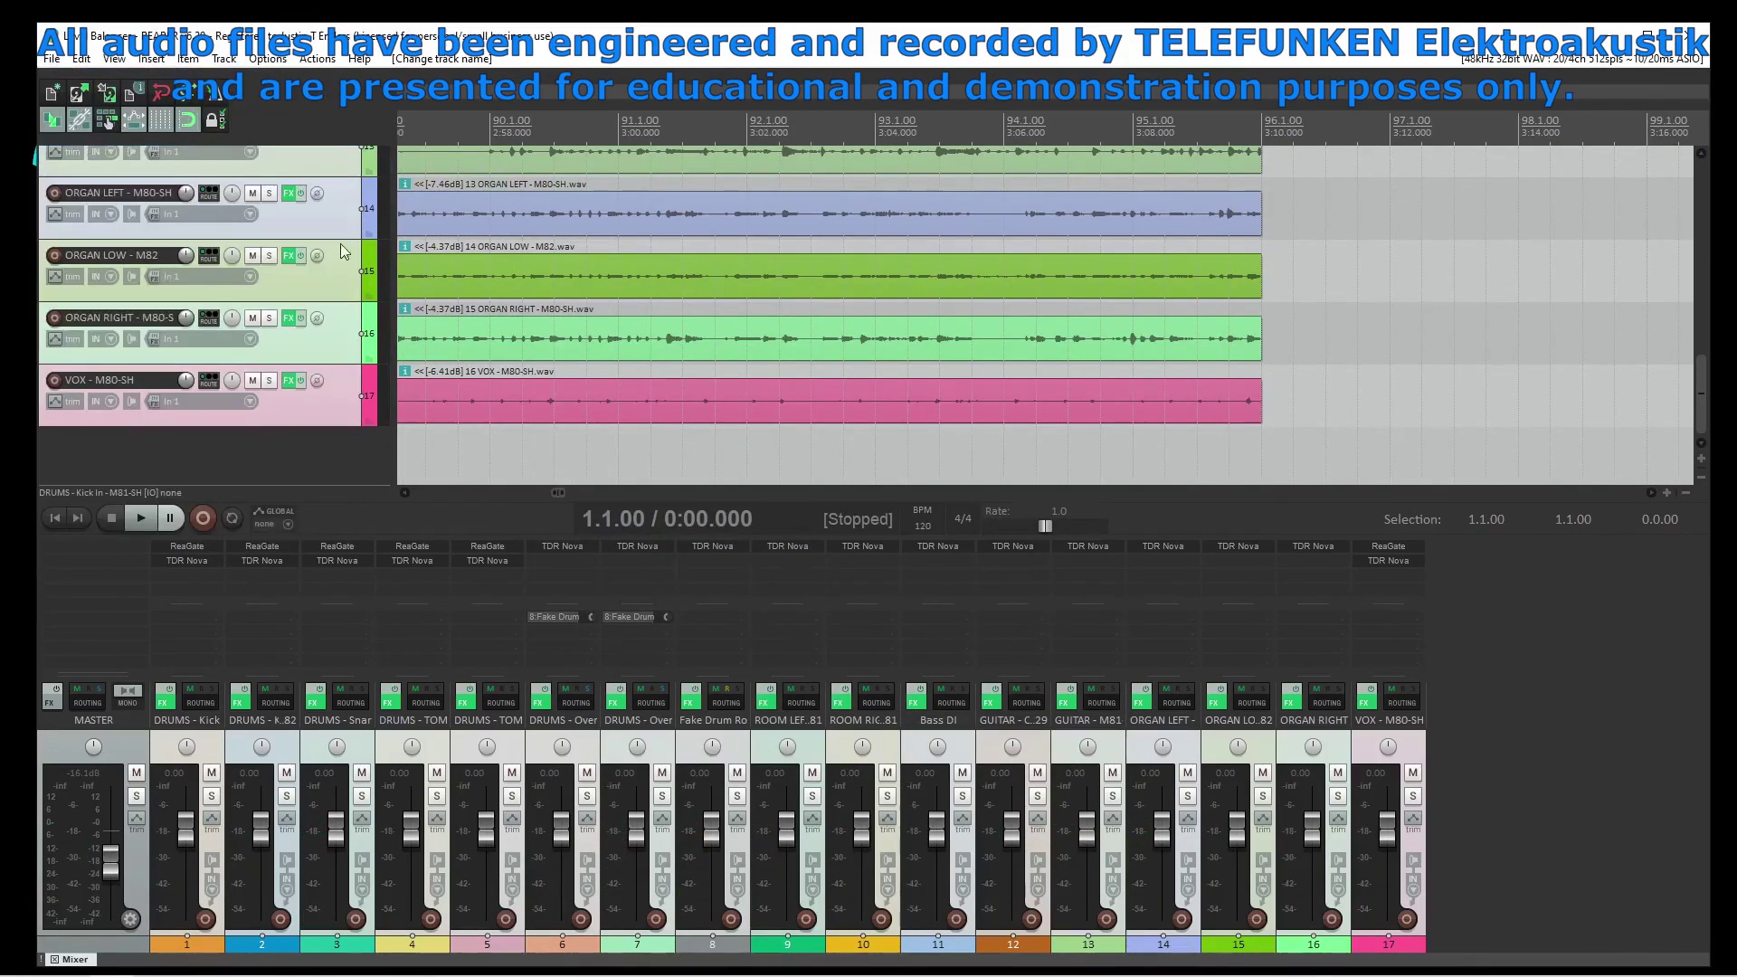